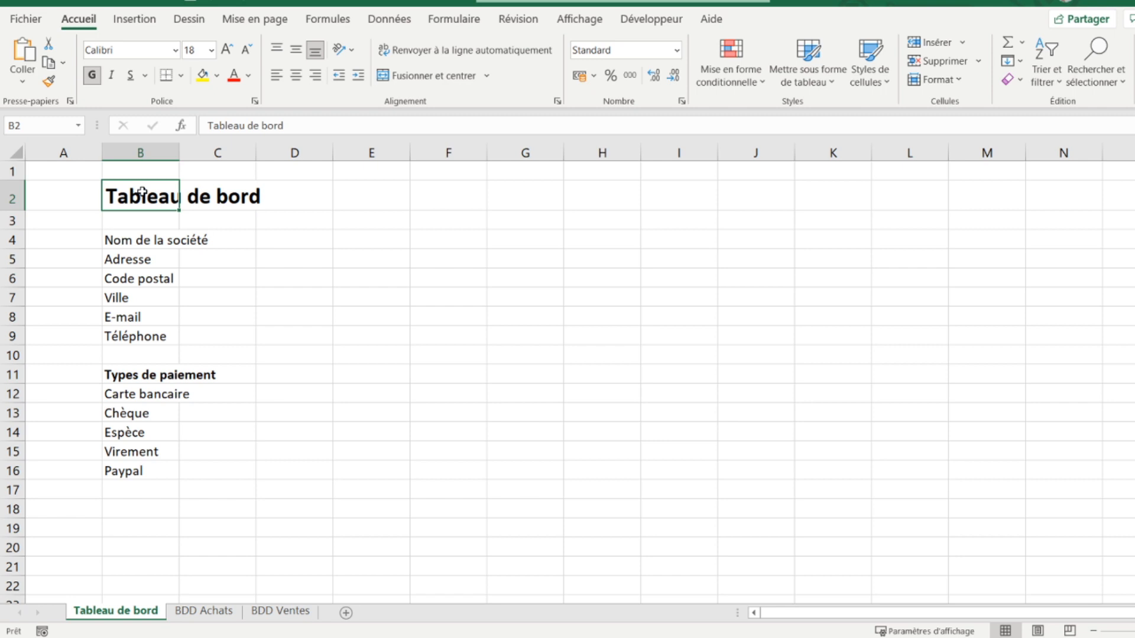
Step: Review the company detail and payment type labels in column B of the dashboard sheet
key(Down)
key(Down)
key(Down)
key(Down)
key(Down)
key(Down)
key(Down)
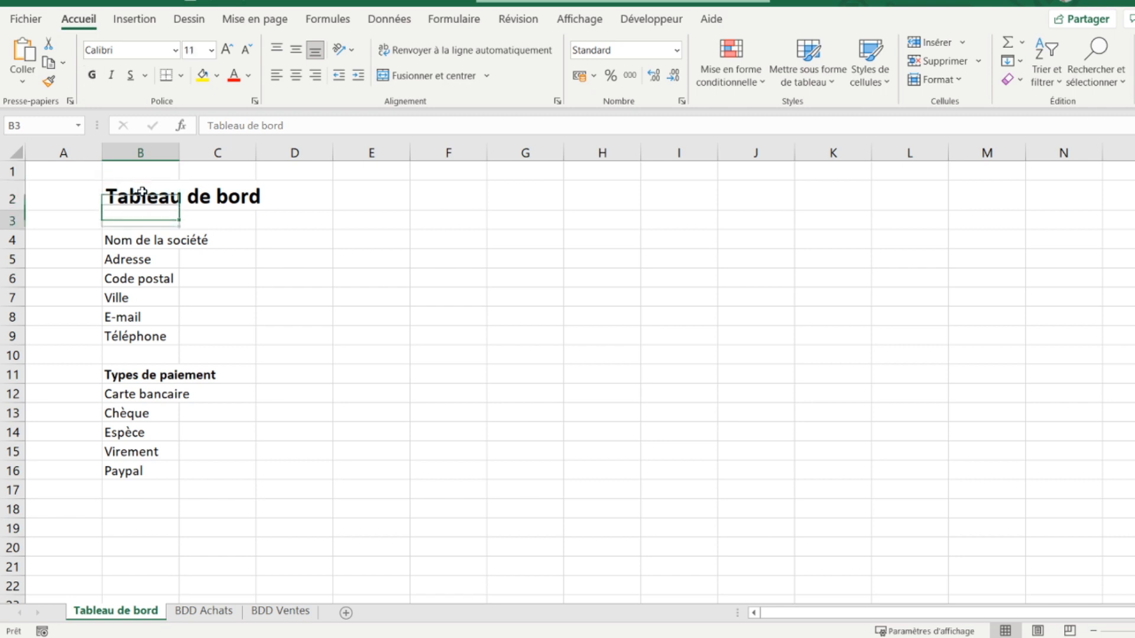
key(Down)
key(Down)
key(Down)
key(Down)
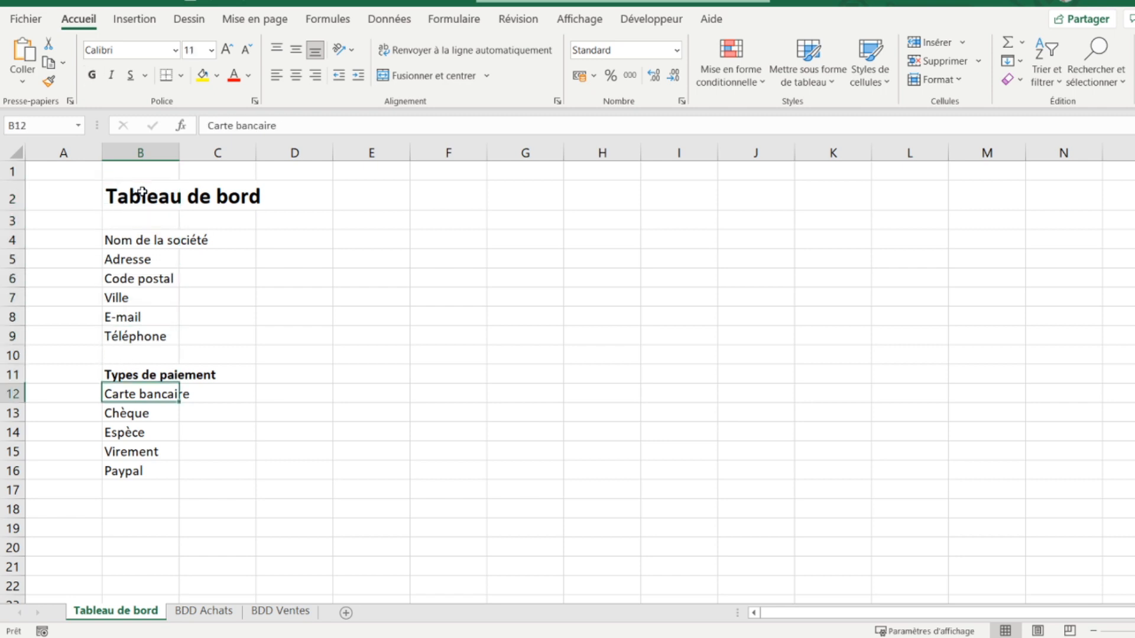
Step: Enter Janvier in F12 and fill the month series across row 12 through Décembre in Q12
key(Right)
key(Right)
key(Right)
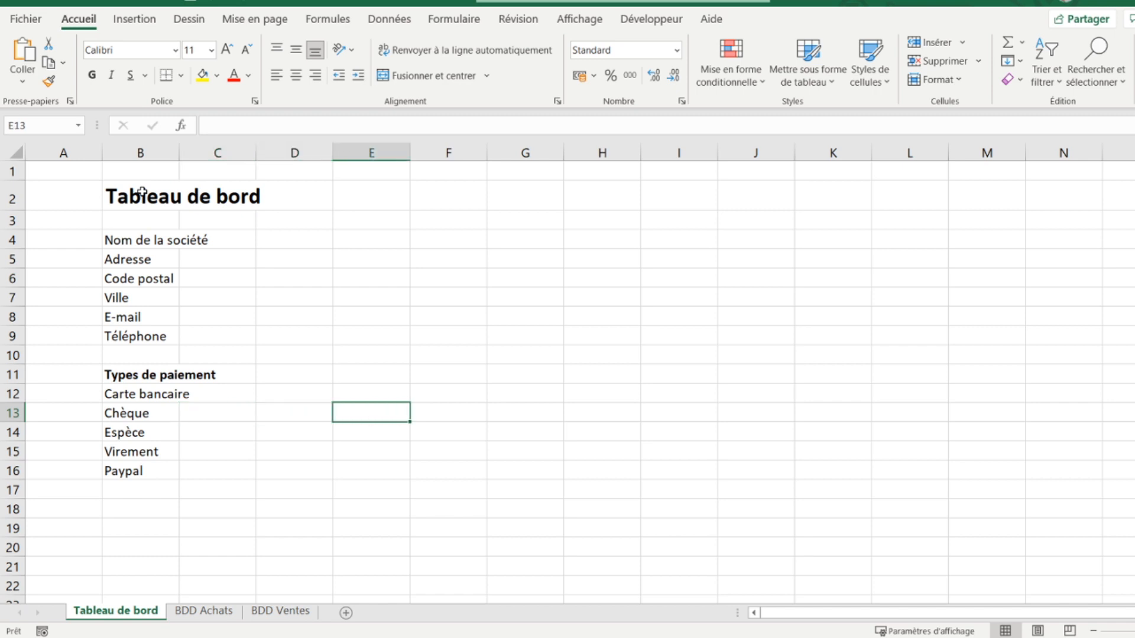
key(Up)
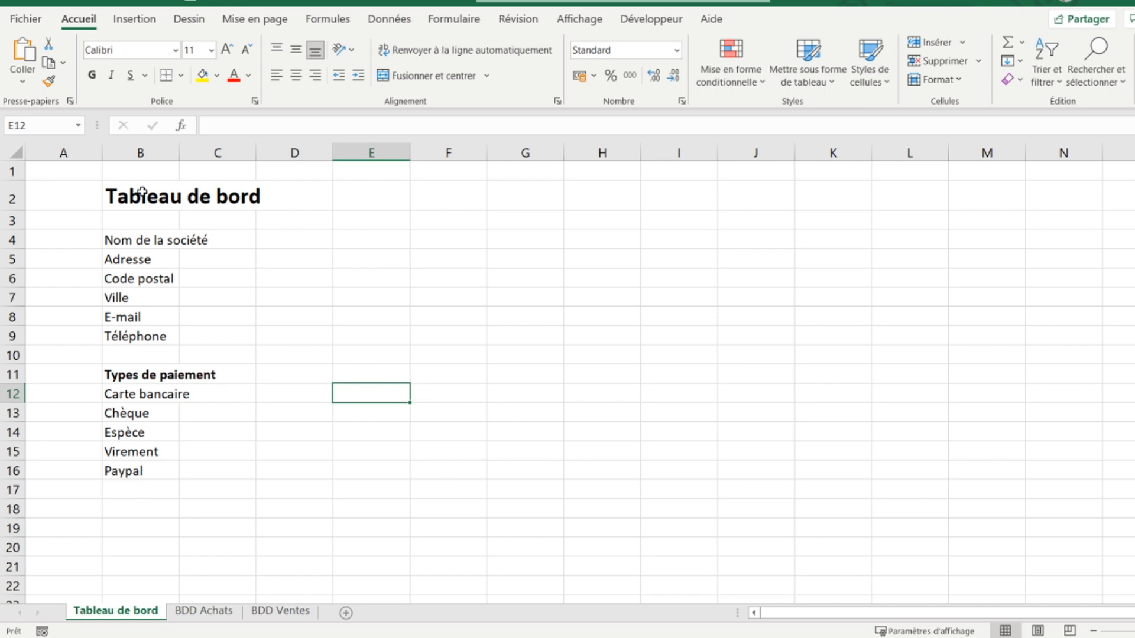
key(Right)
text(Janvier)
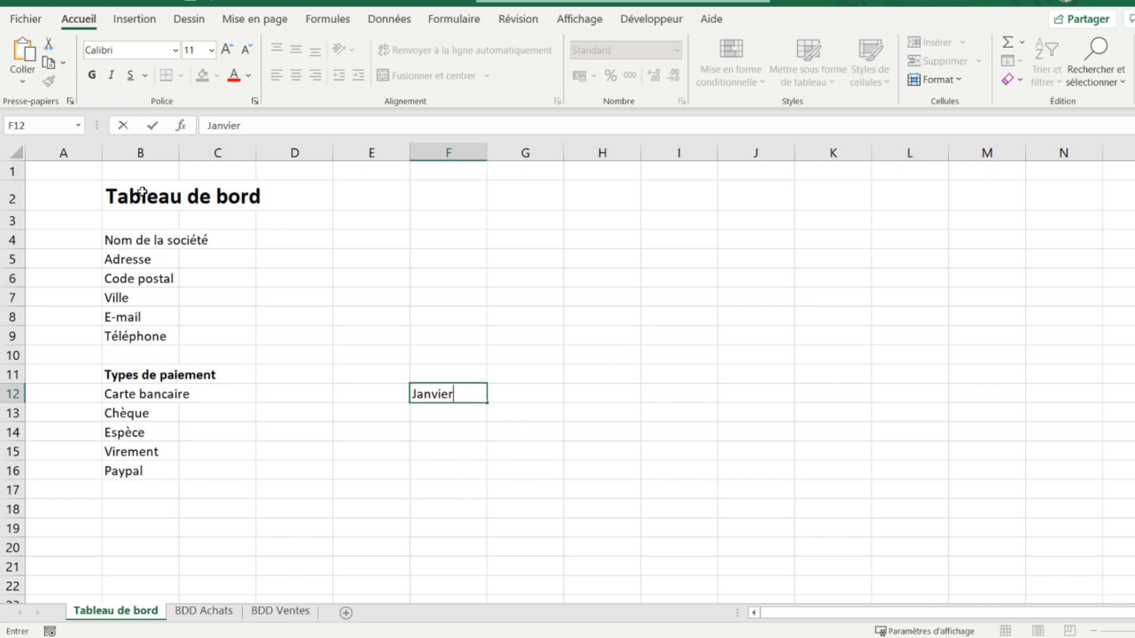
key(Return)
key(Up)
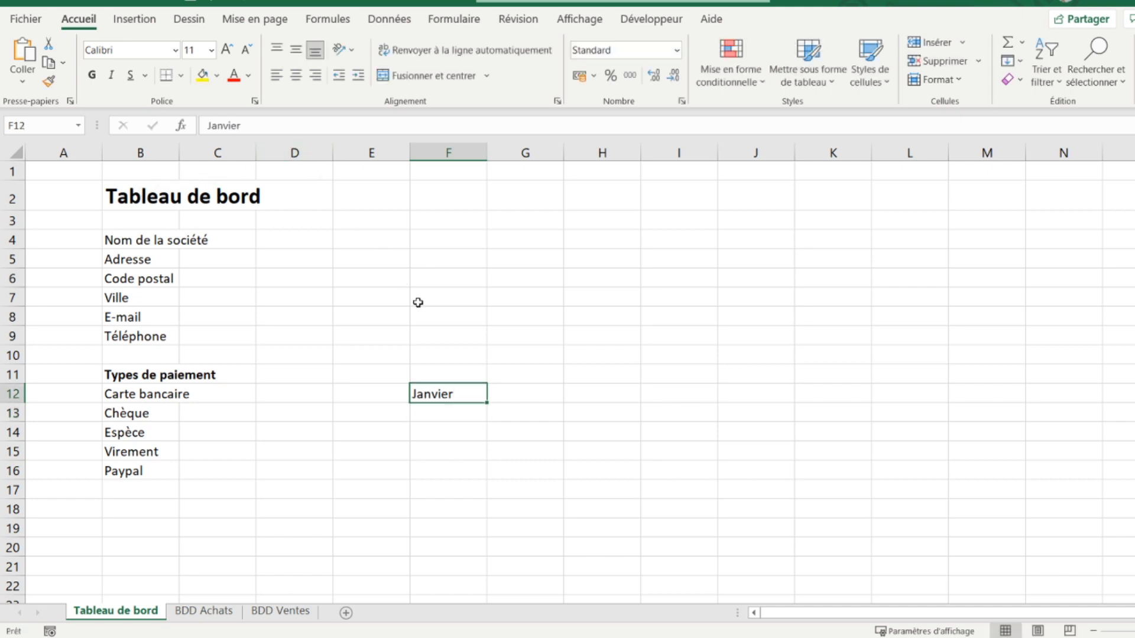
drag(487, 403, 1030, 405)
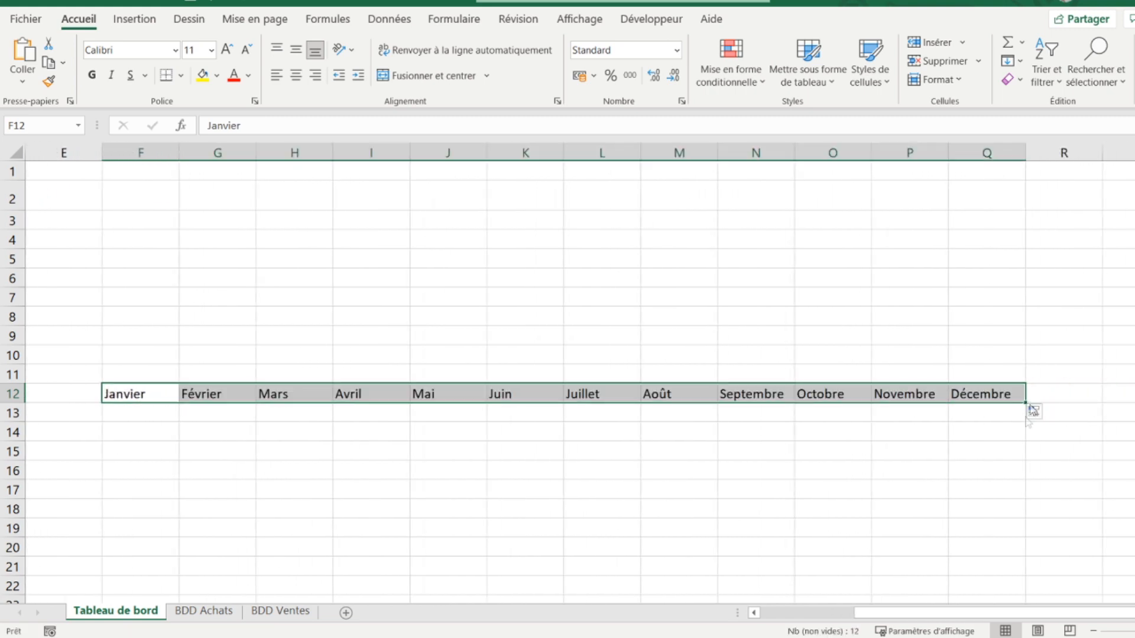
Step: Make the month headers Janvier to Décembre in F12:Q12 bold
click(1094, 631)
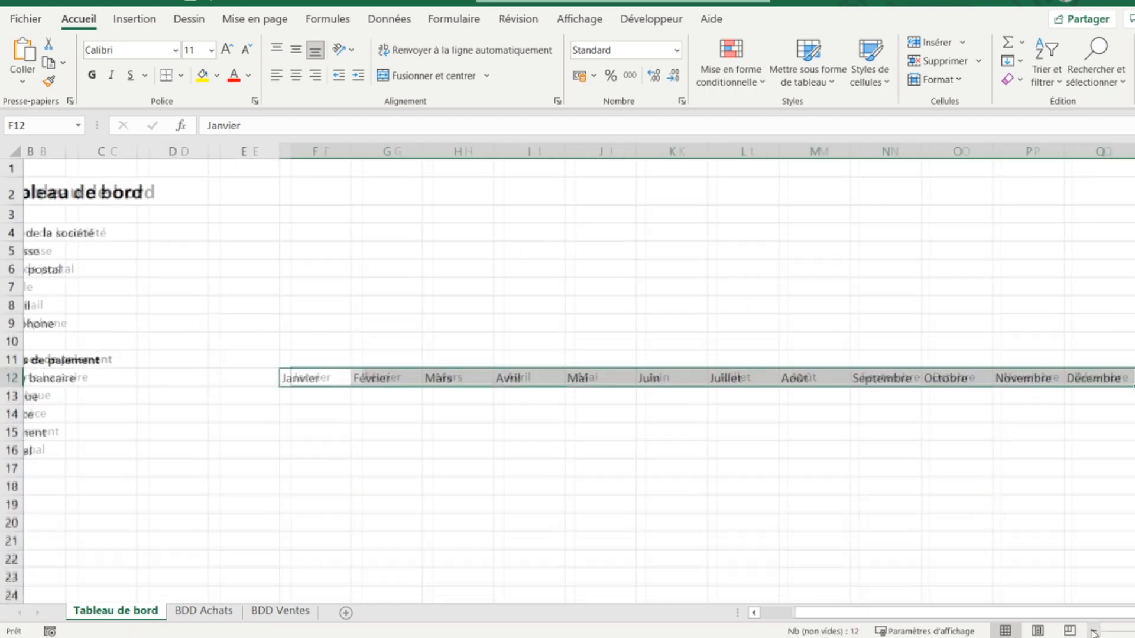
click(1094, 632)
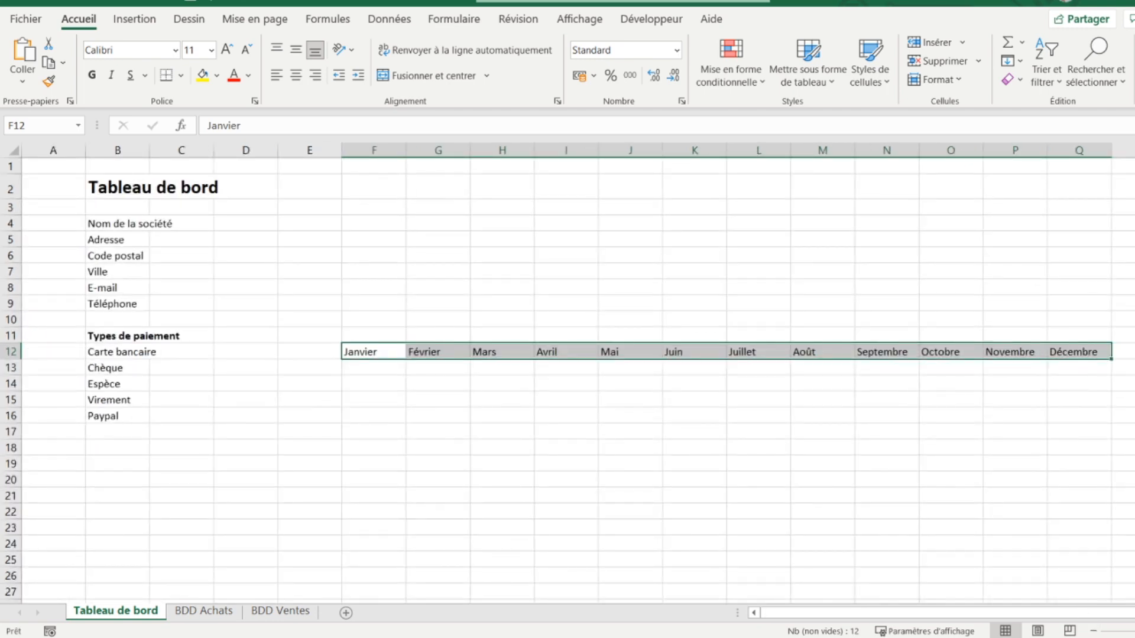
scroll(535, 310, right, 1)
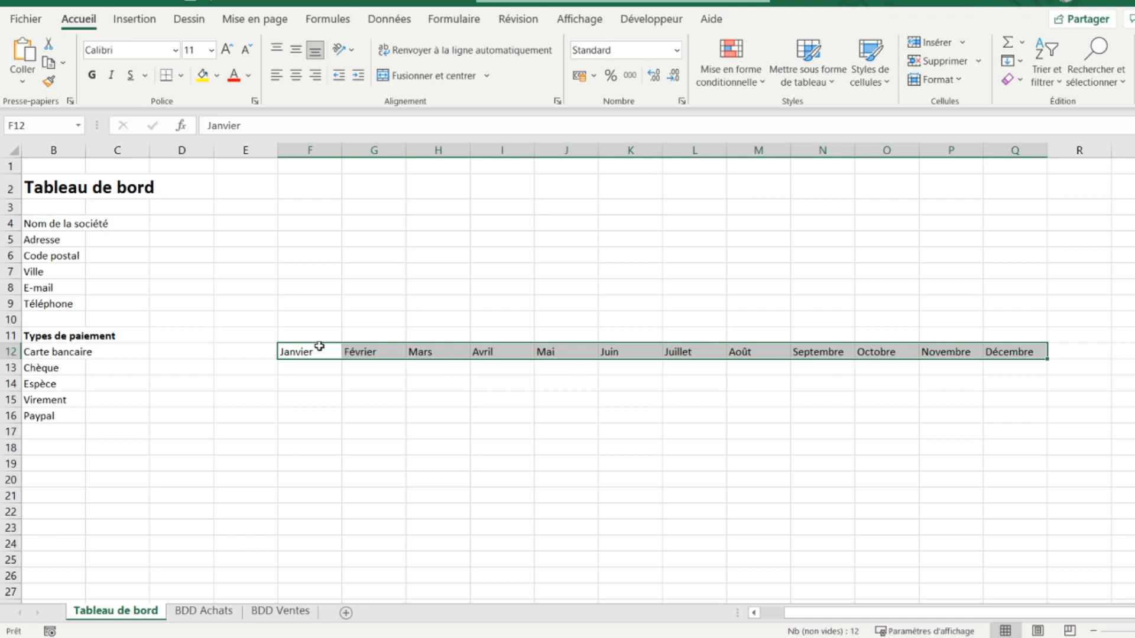
click(92, 74)
Step: Enter the label "Solde début de mois" in E13 and fit column E's width to it
click(229, 372)
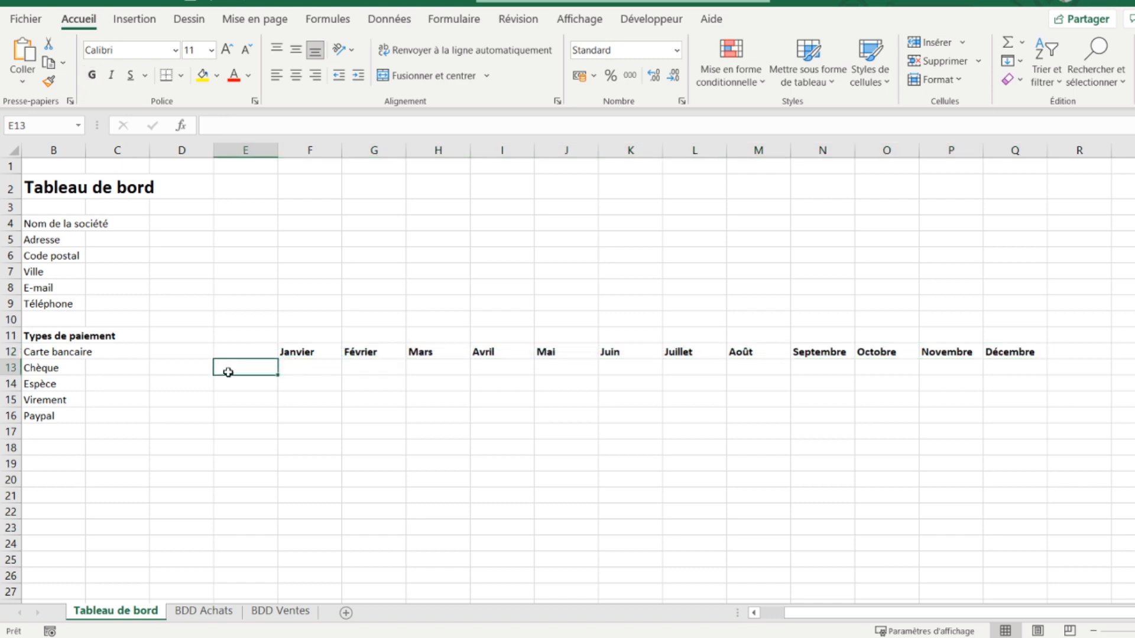
text(S)
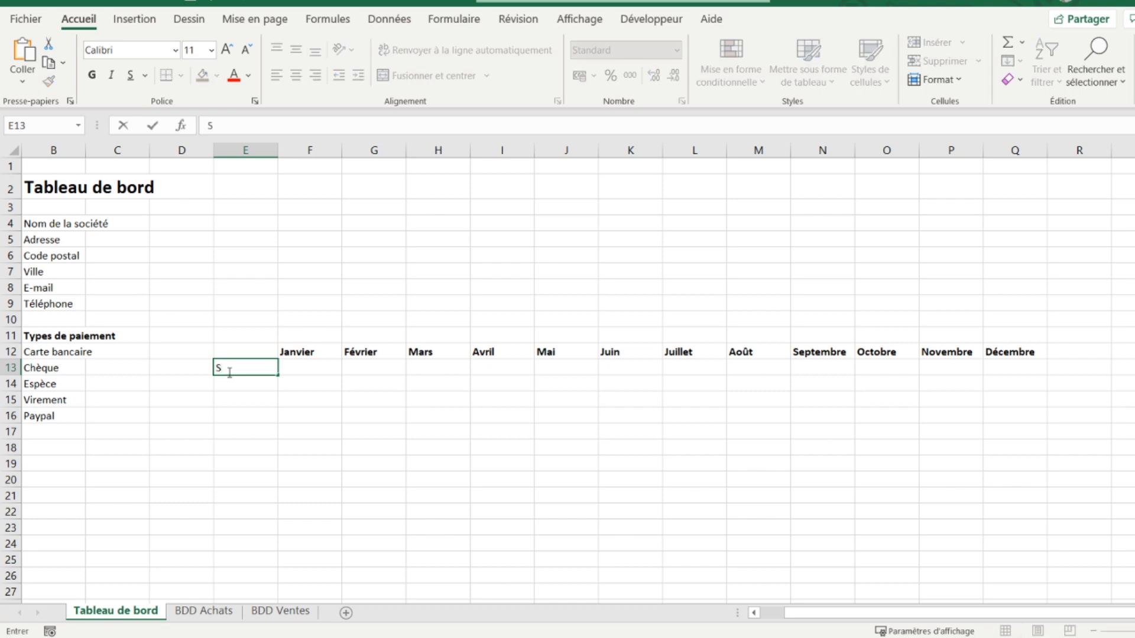
text(olde début )
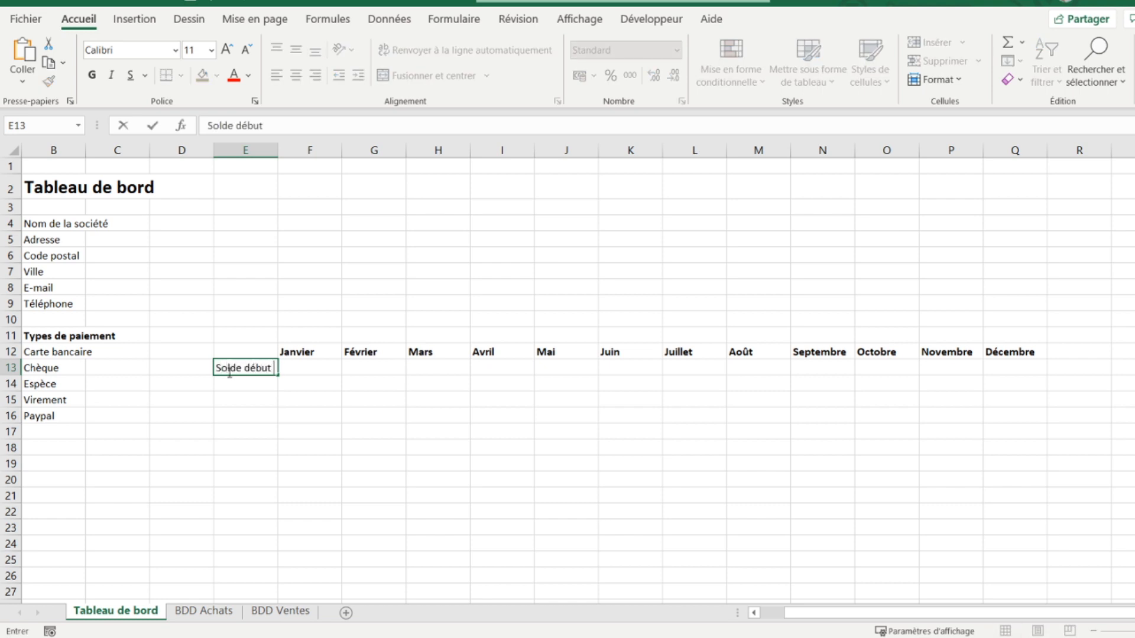
text(de mois)
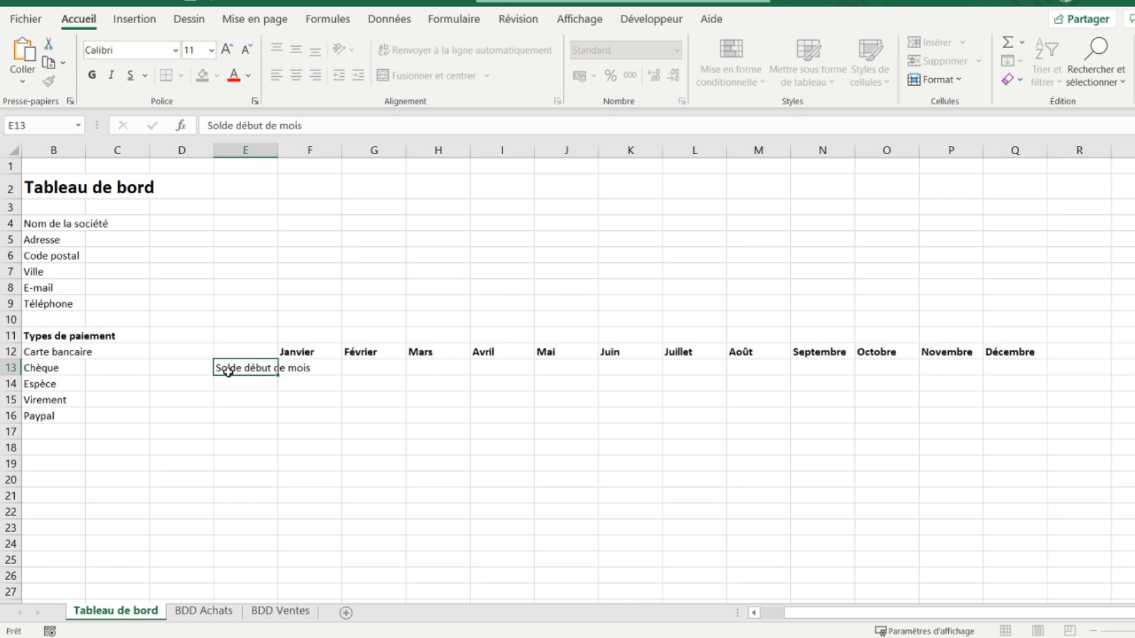
key(Return)
click(228, 372)
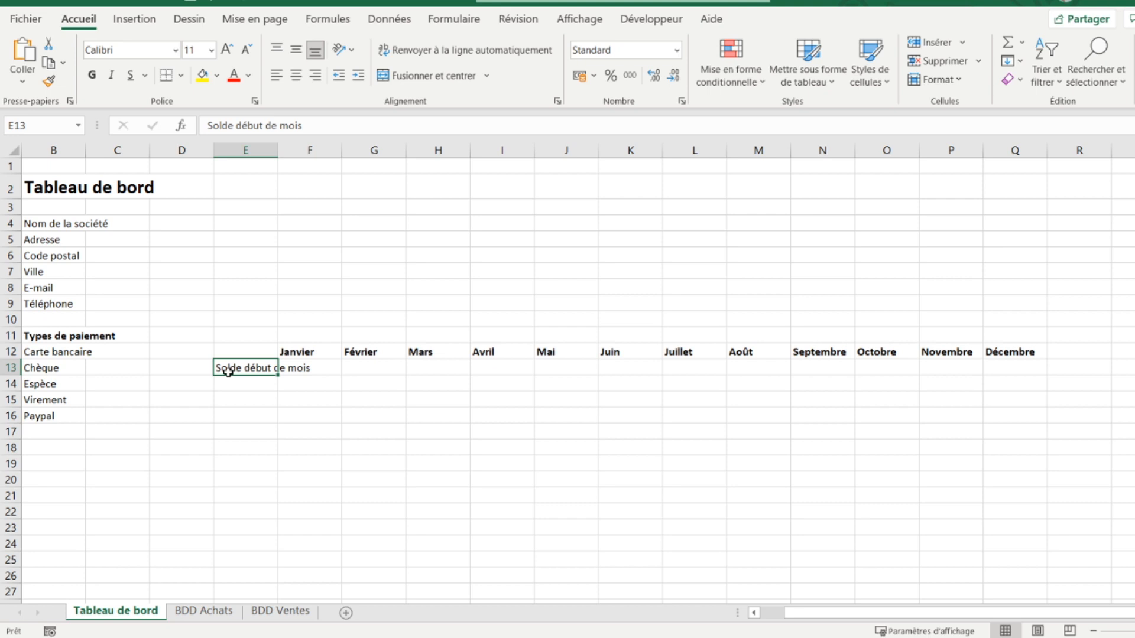
double_click(278, 149)
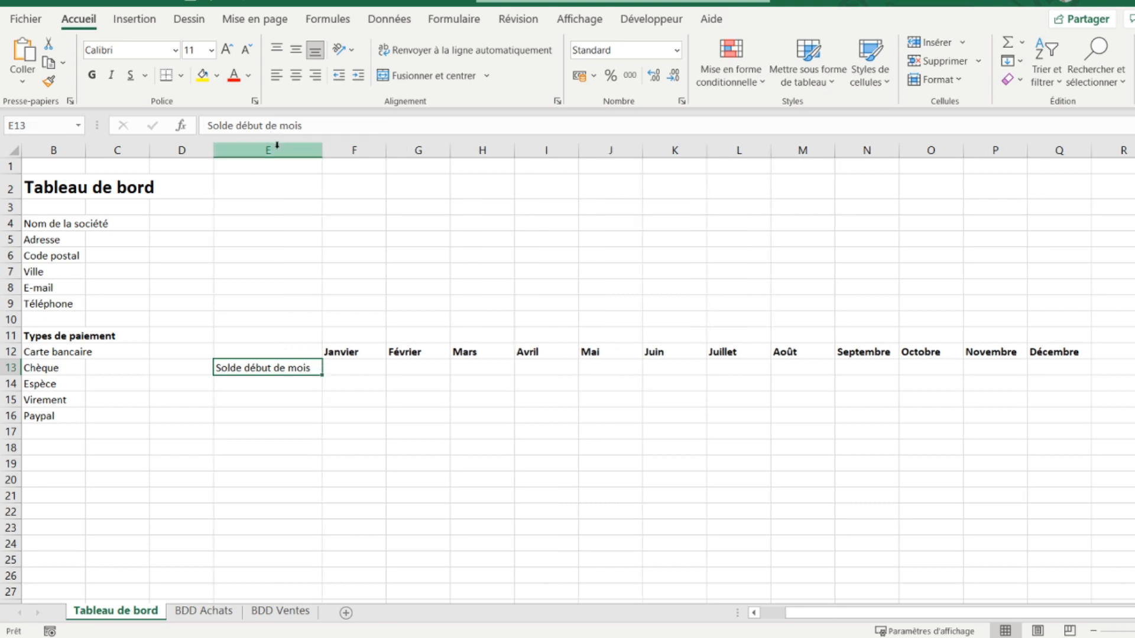
Step: Enter the row labels Encaissements, Décaissements and Solde de trésorerie in E14, E15 and E16
key(Return)
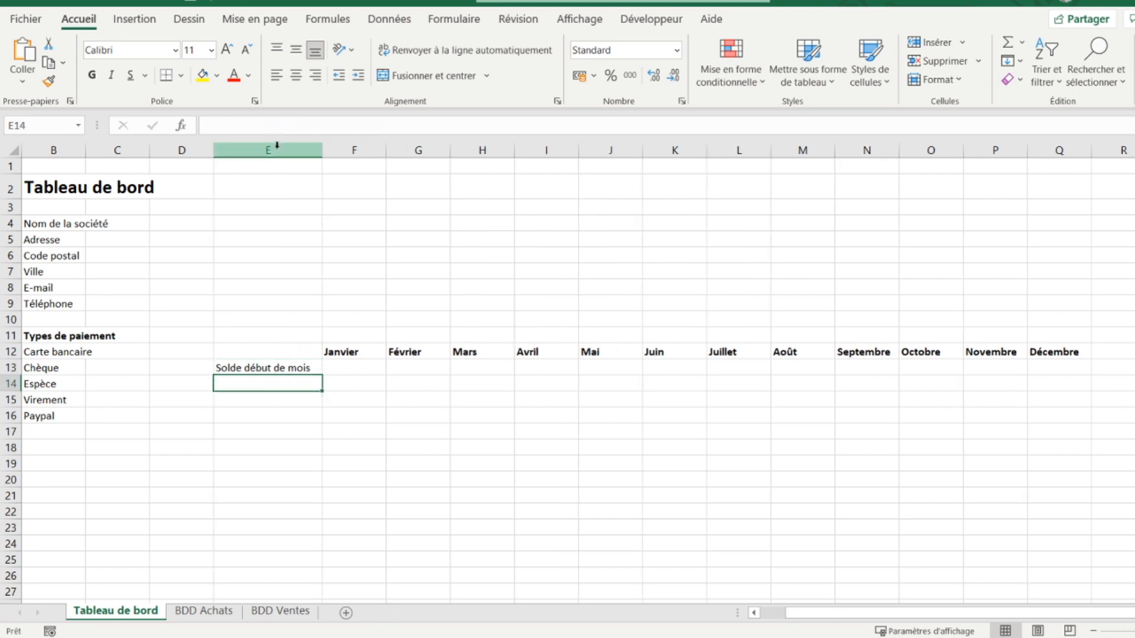
text(E)
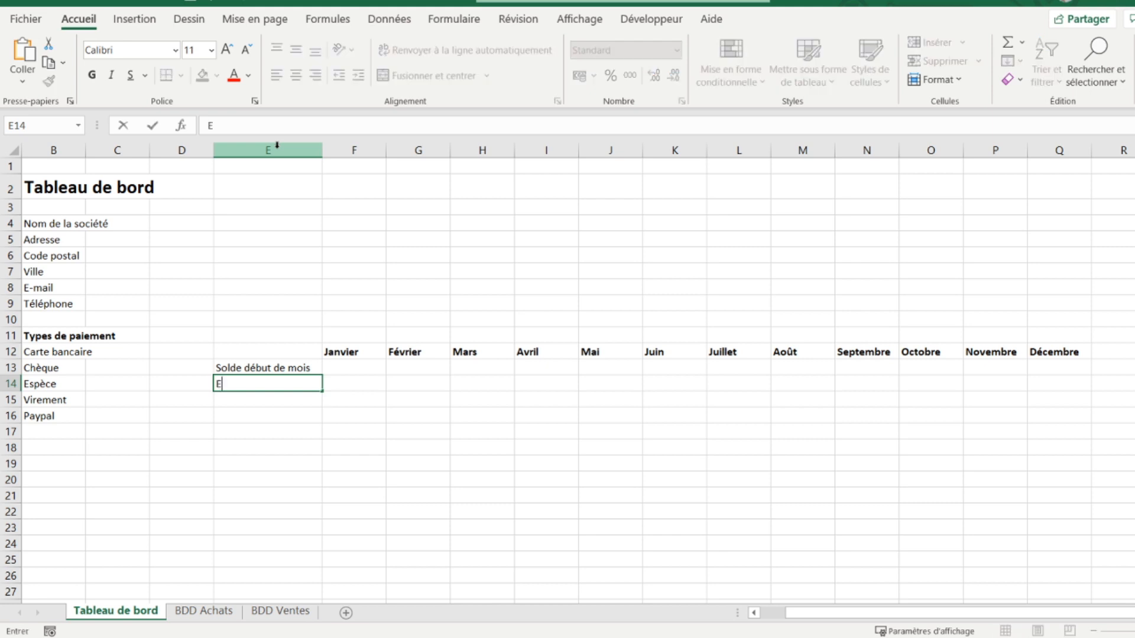
text(ncaissements)
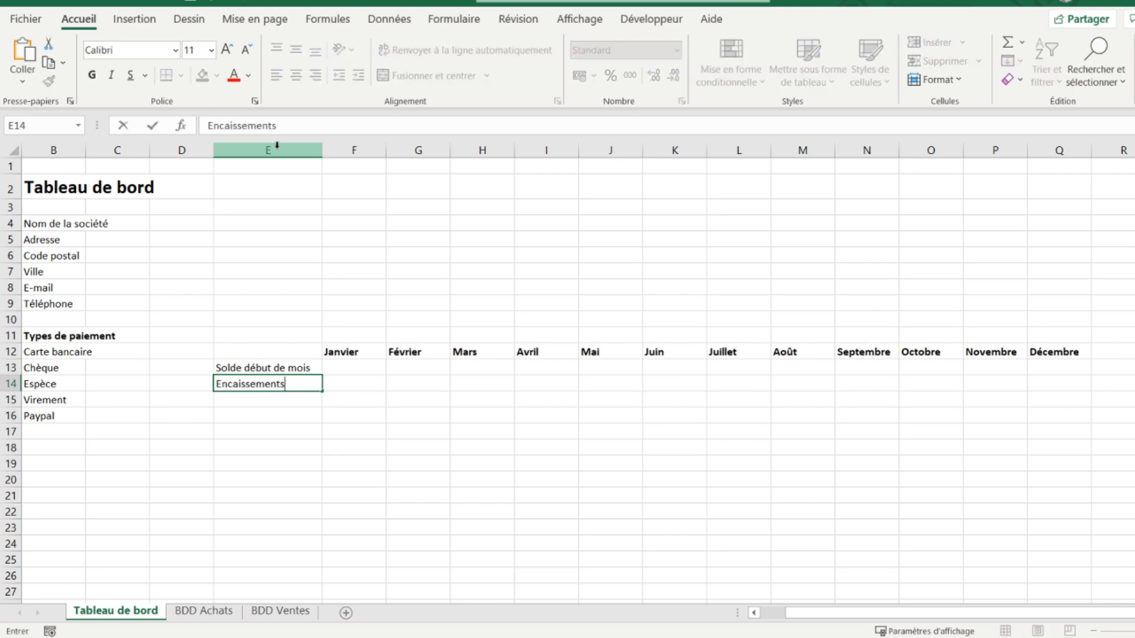
key(Return)
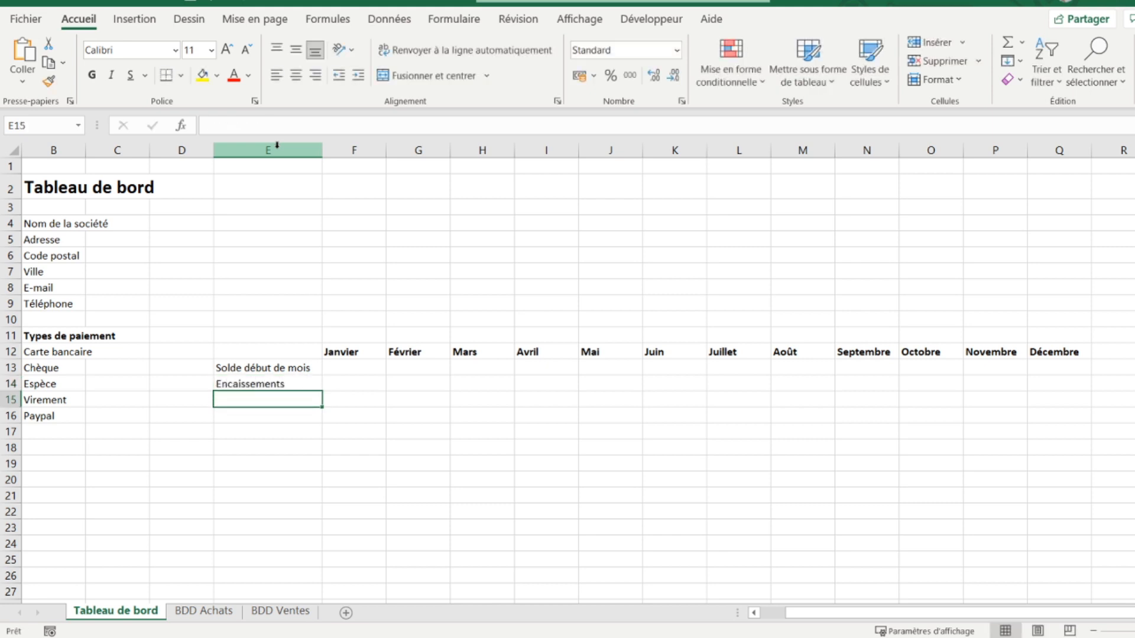
text(D)
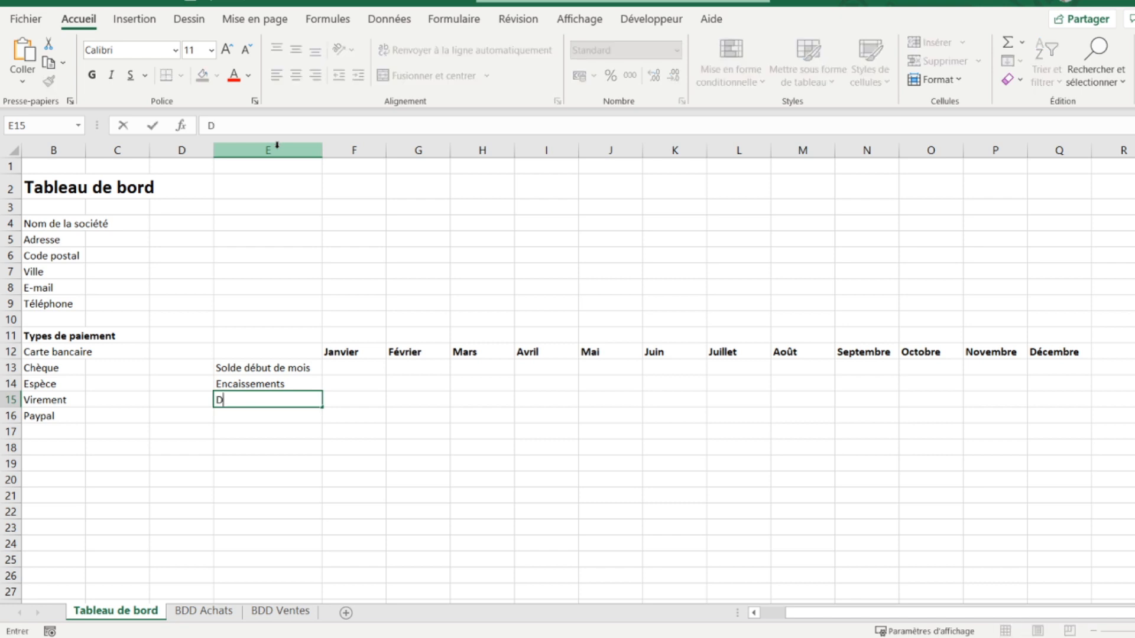
text(écaissements)
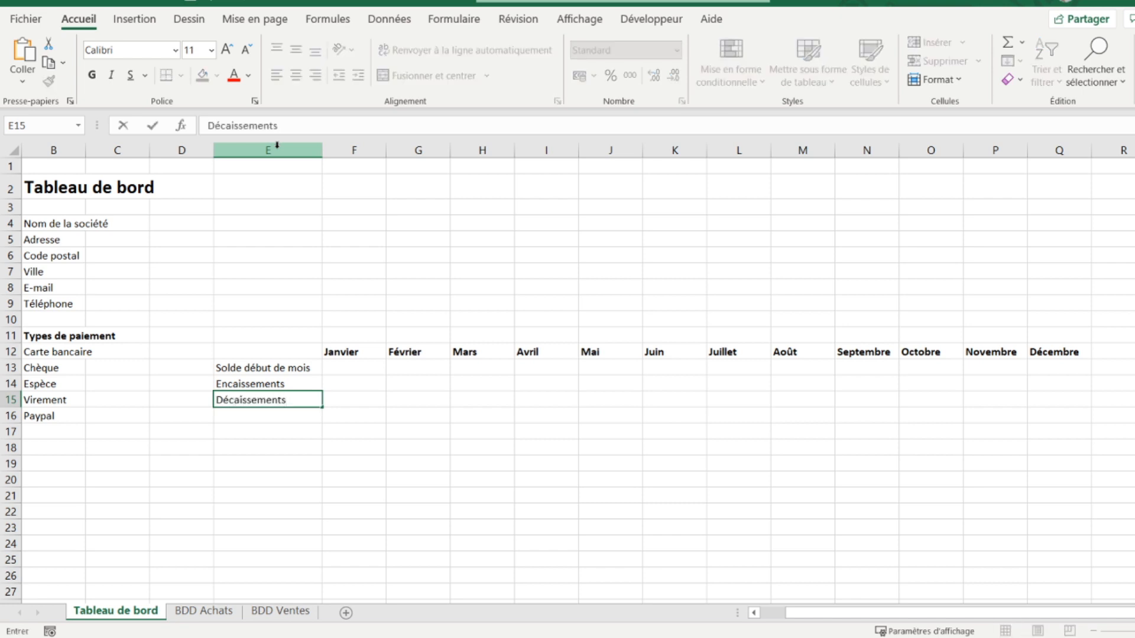
key(Return)
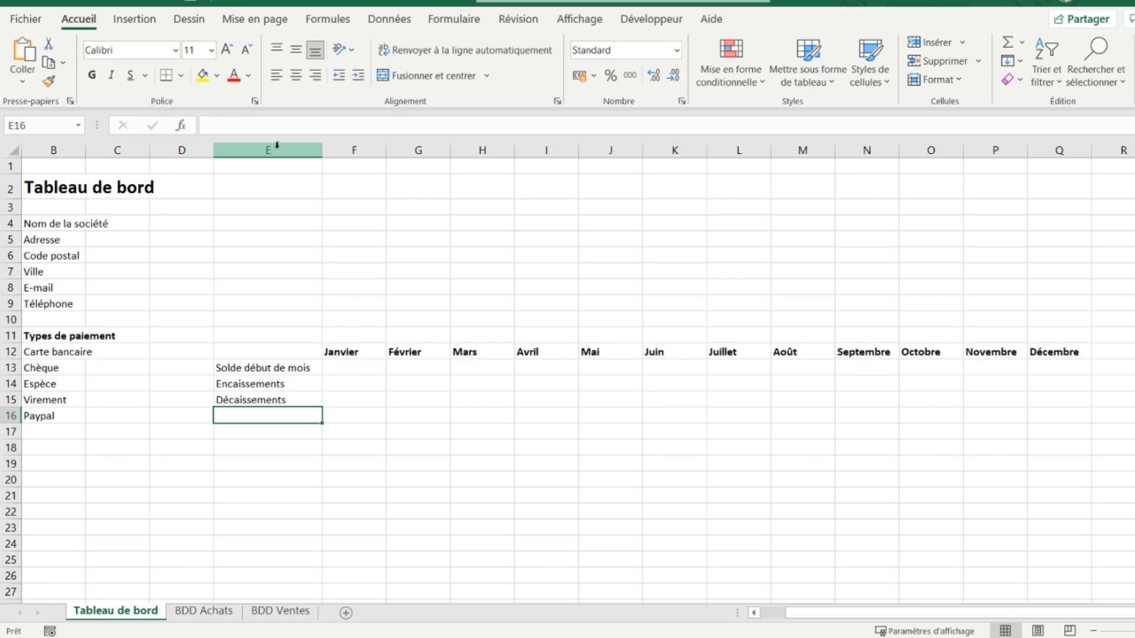
text(Solde de trésorerie)
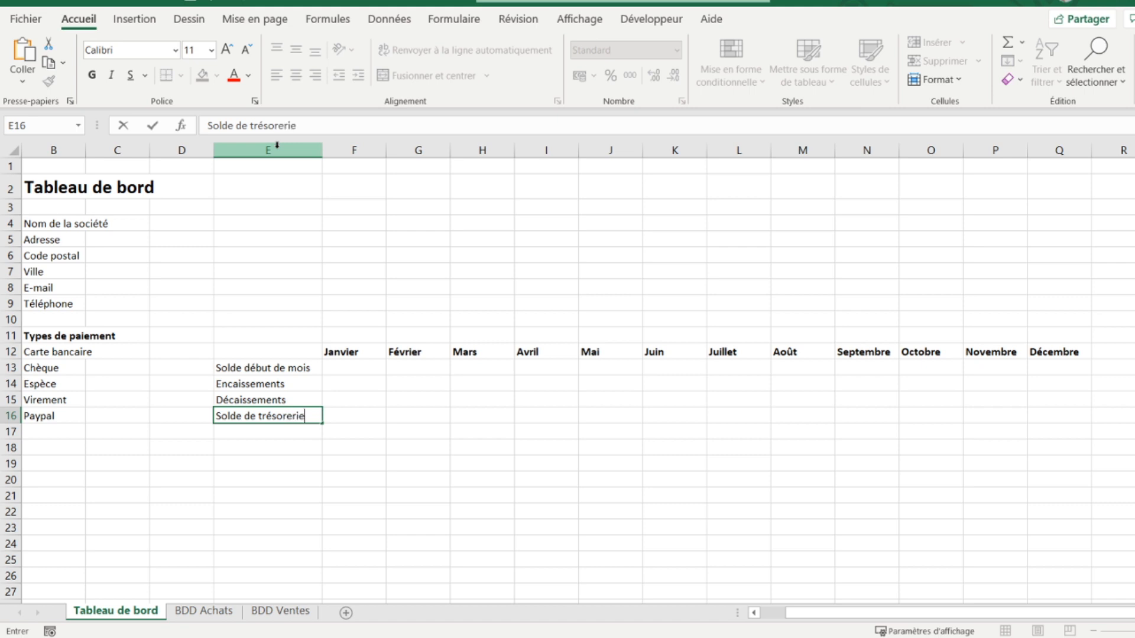
key(Return)
Step: Set Février's Solde début de mois in G13 to =F16 and fill the formula across to Décembre in Q13
key(Up)
key(Up)
key(Up)
key(Up)
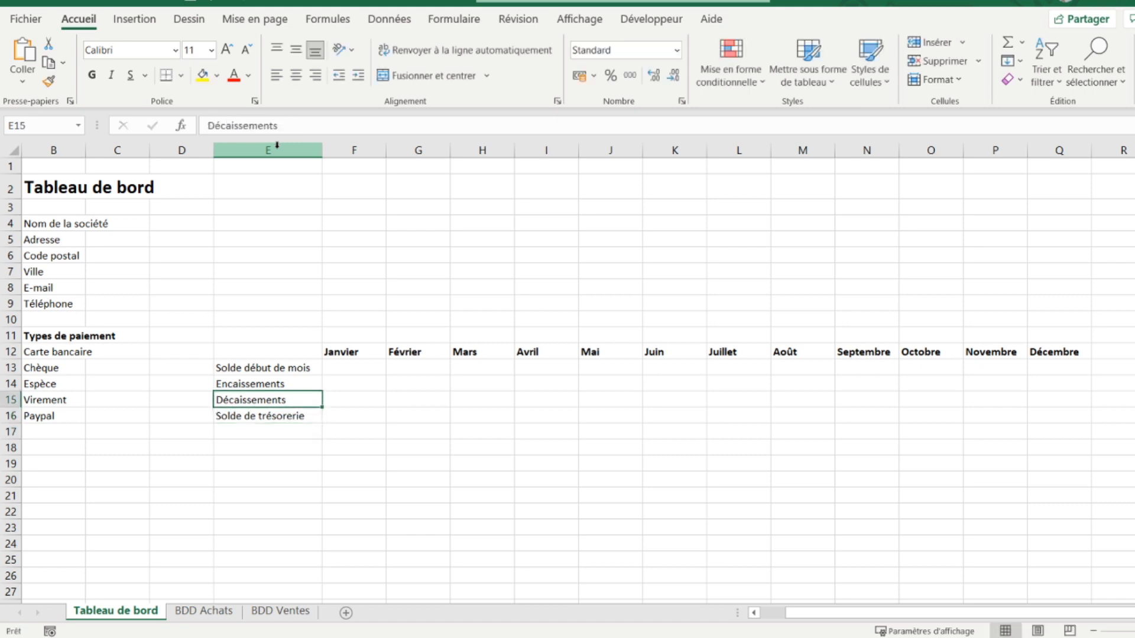
key(Right)
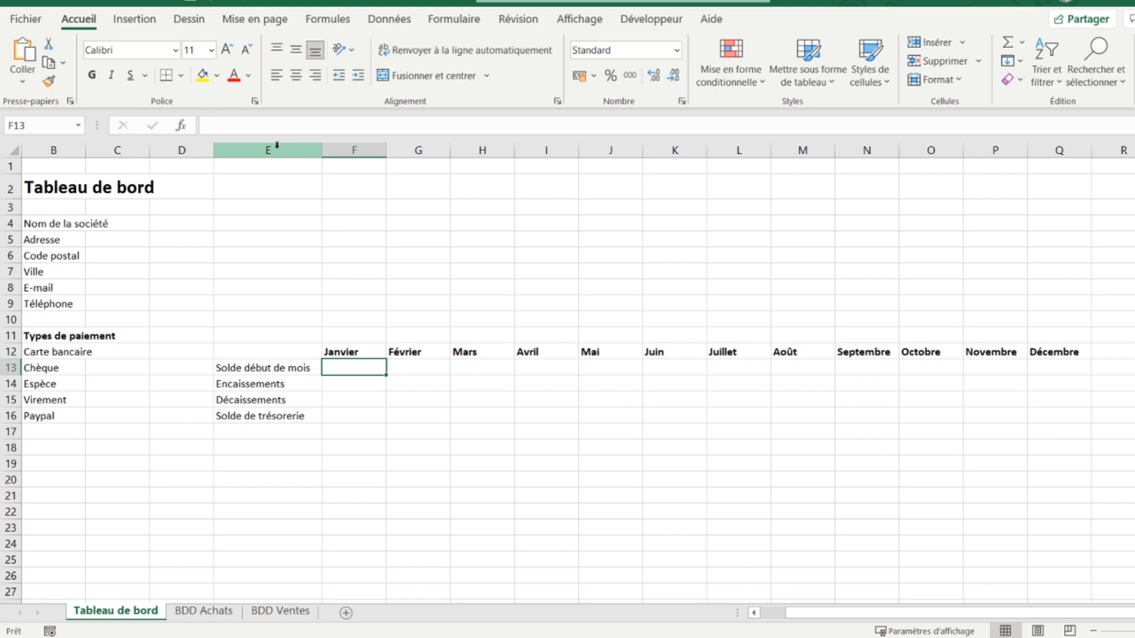
key(Right)
text(=)
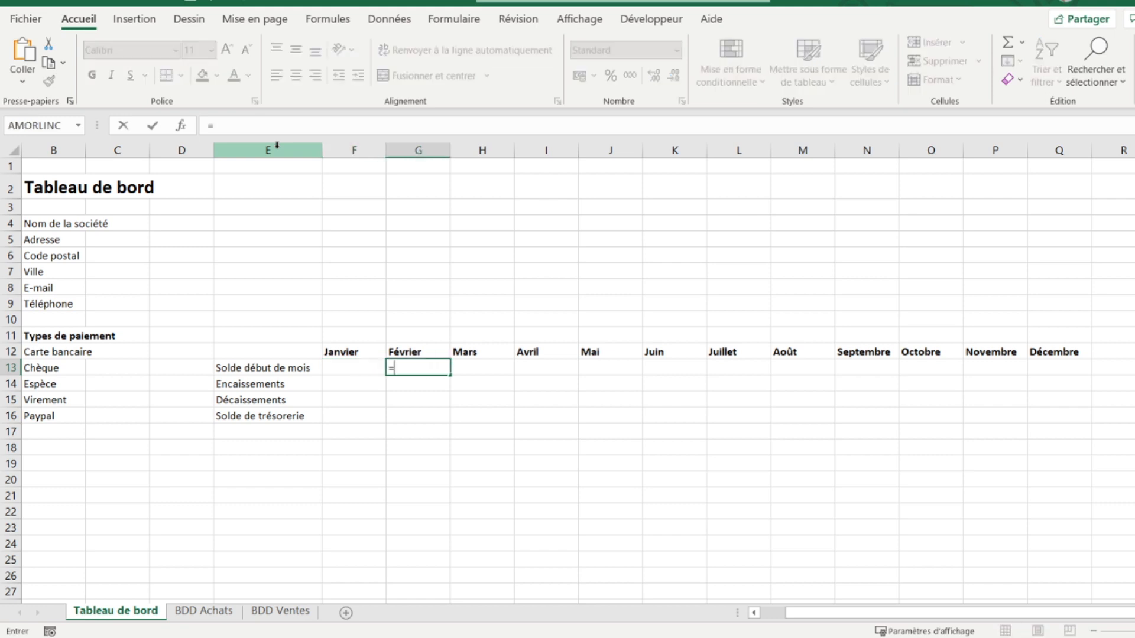
key(Down)
key(Down)
key(Down)
key(Left)
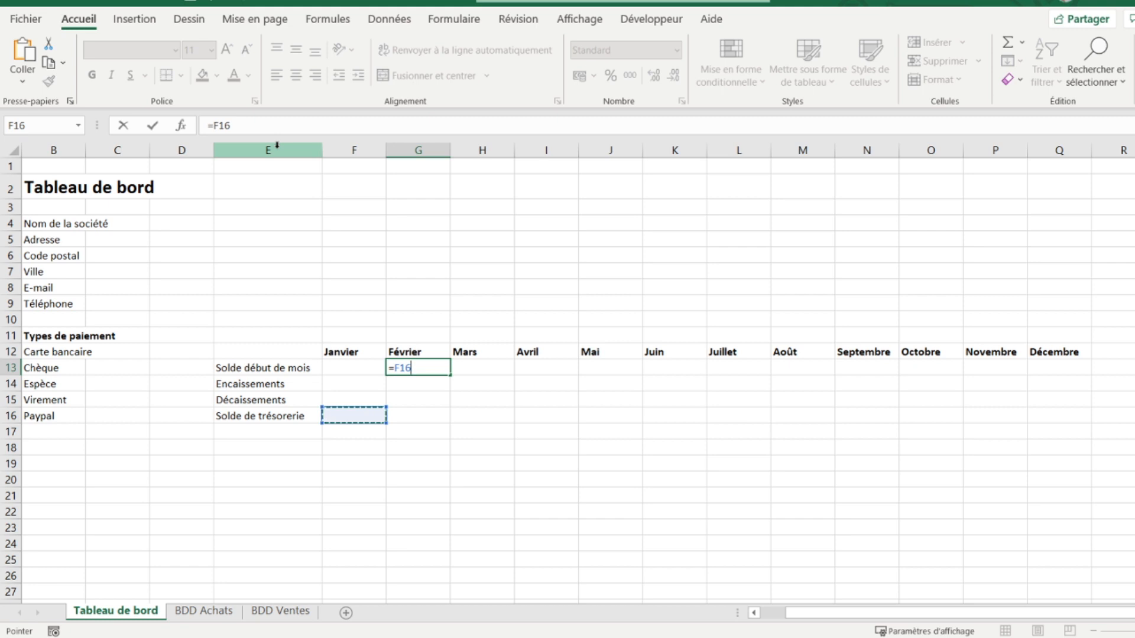
key(Return)
click(416, 369)
drag(450, 377, 1064, 380)
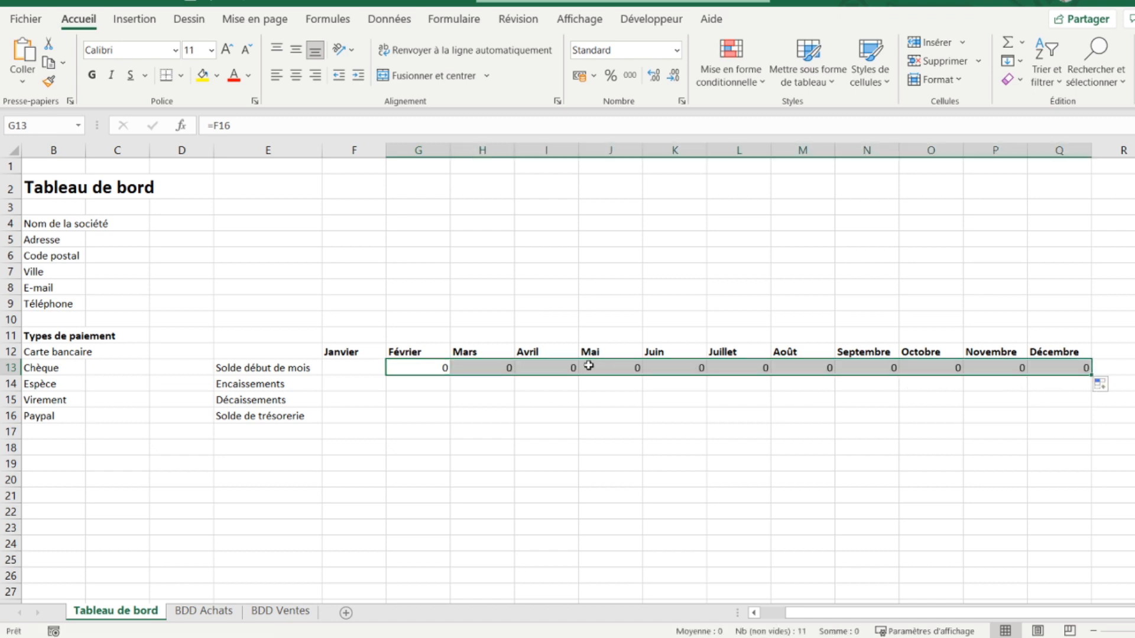
Step: Apply the euro accounting number format (Comptabilité) to the monthly amounts range F13:Q16
drag(352, 368, 1052, 418)
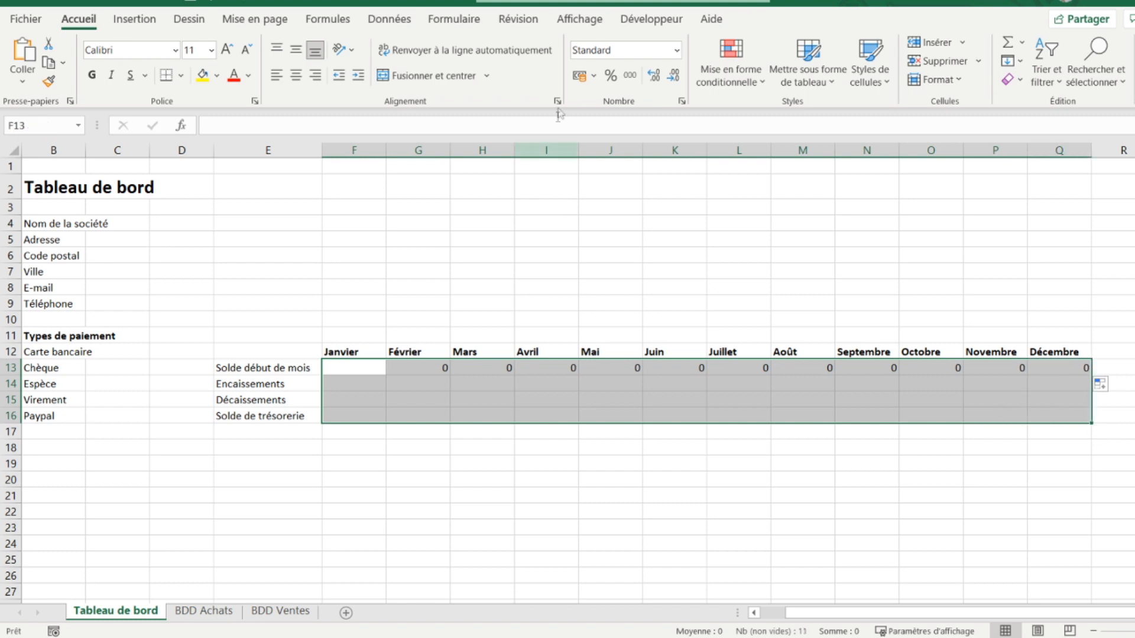
click(578, 77)
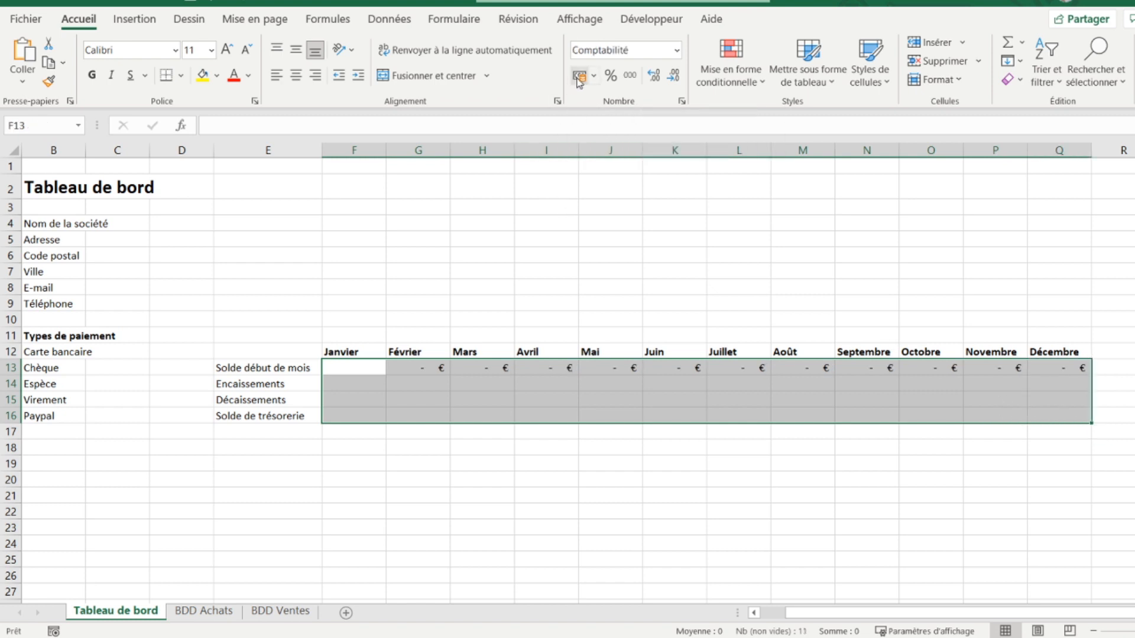
click(340, 381)
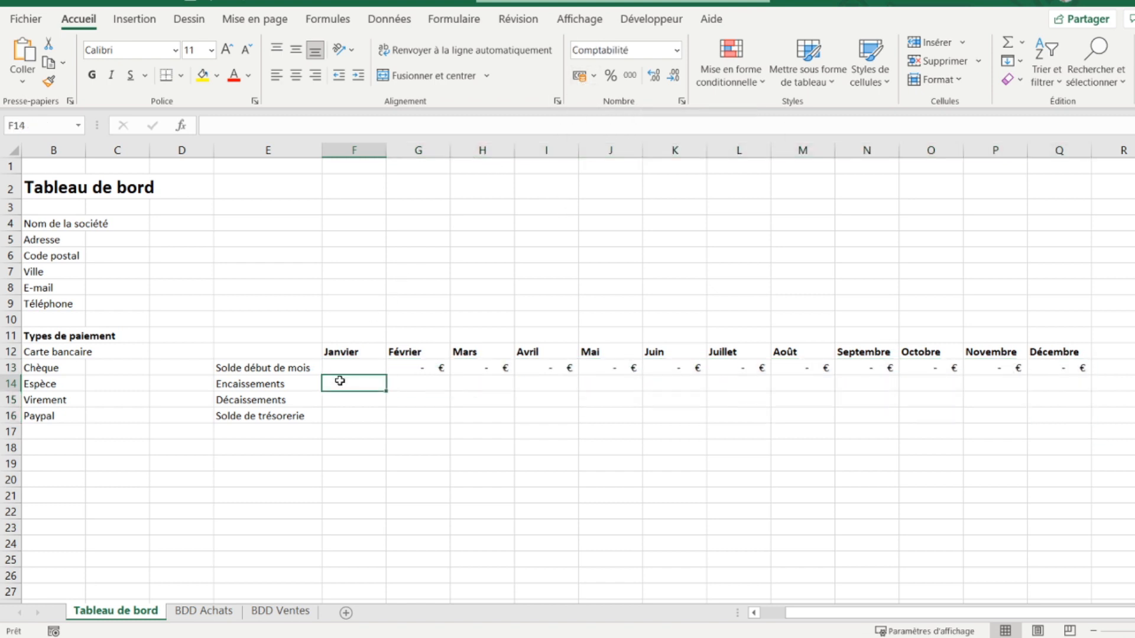
Step: Set Janvier's Solde de trésorerie in F16 to =F13+F14-F15 and fill the formula across to Décembre in Q16
click(351, 420)
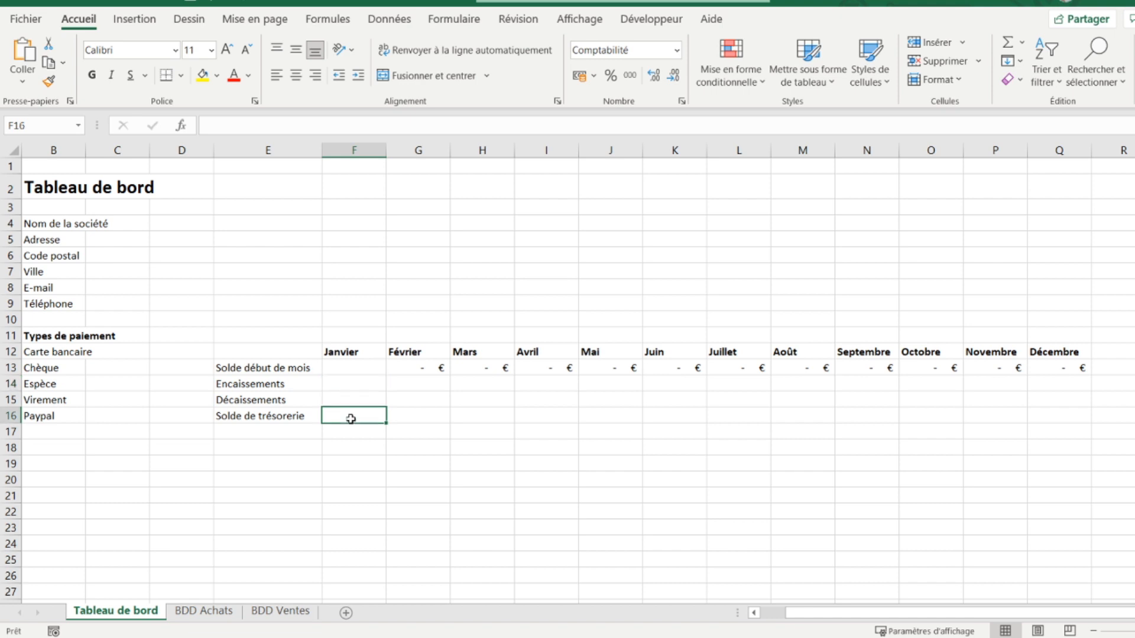
text(=)
key(Up)
key(Up)
key(Up)
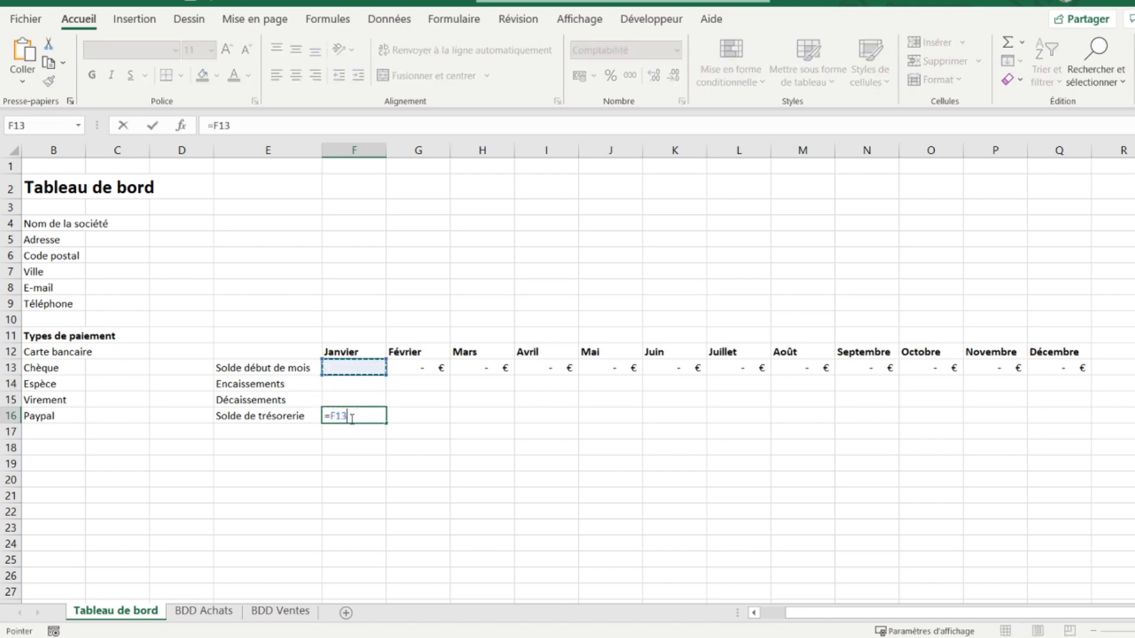
text(+)
key(Up)
key(Up)
text(-)
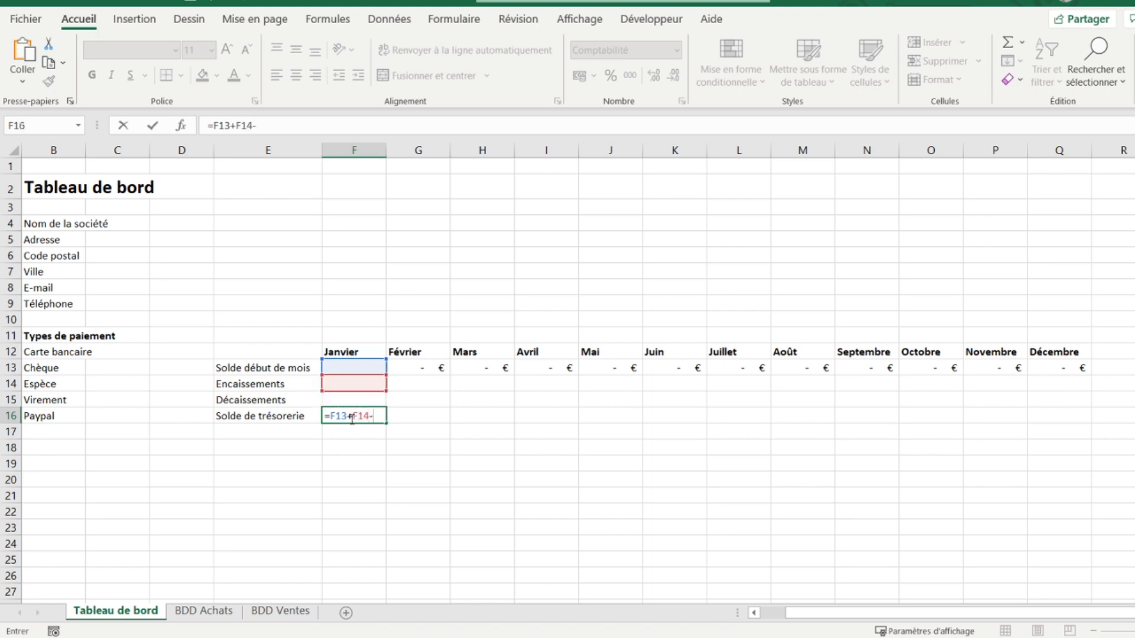
key(Up)
key(Return)
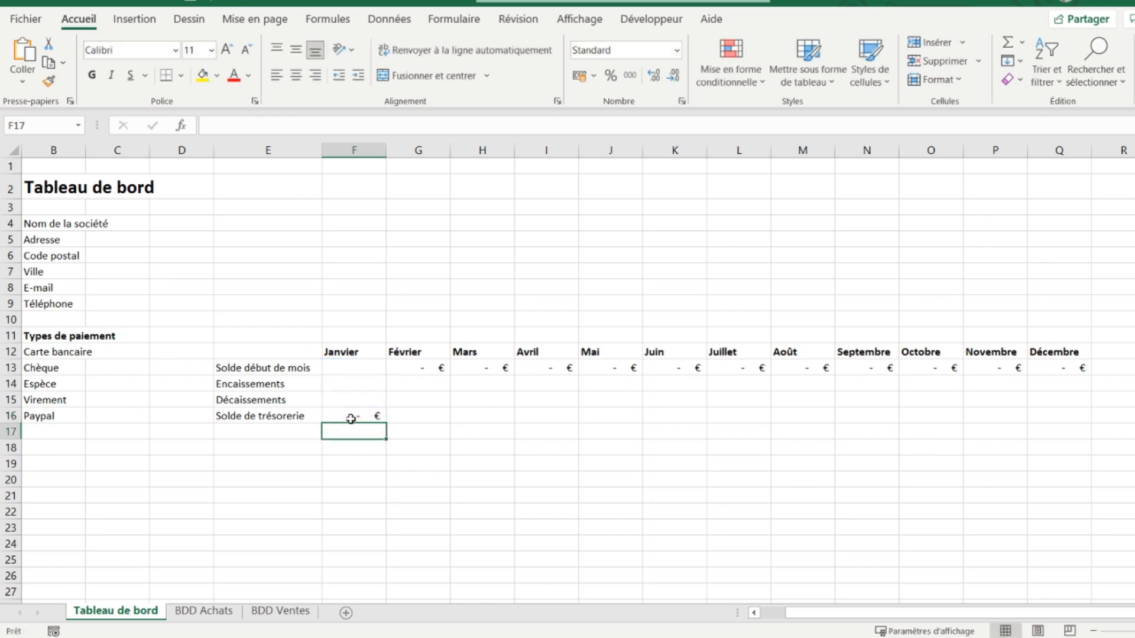
click(350, 419)
drag(385, 423, 1073, 416)
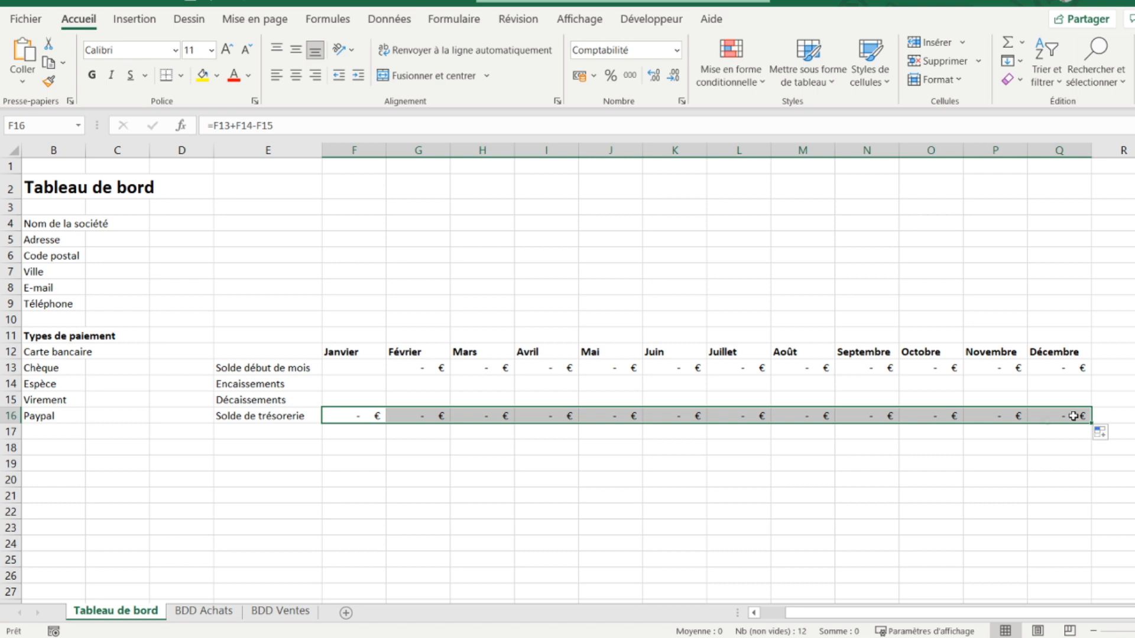
Step: Begin Janvier's Encaissements formula in F14 with =sommeprod((mois('BDD Ventes'!A11:A400), covering the sales dates
click(339, 382)
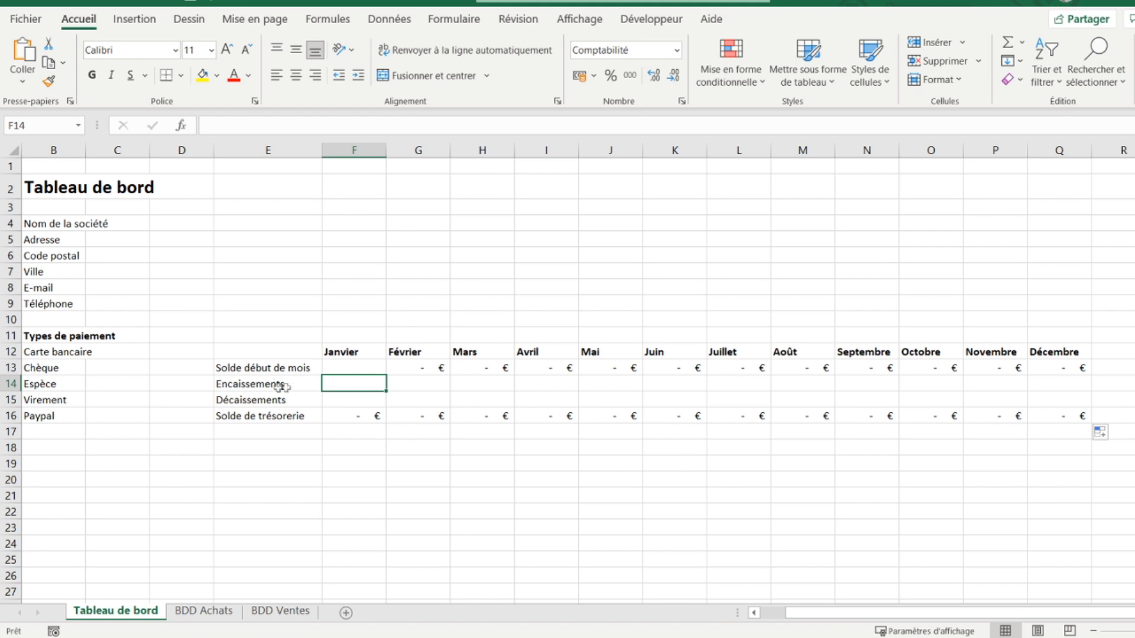
click(279, 611)
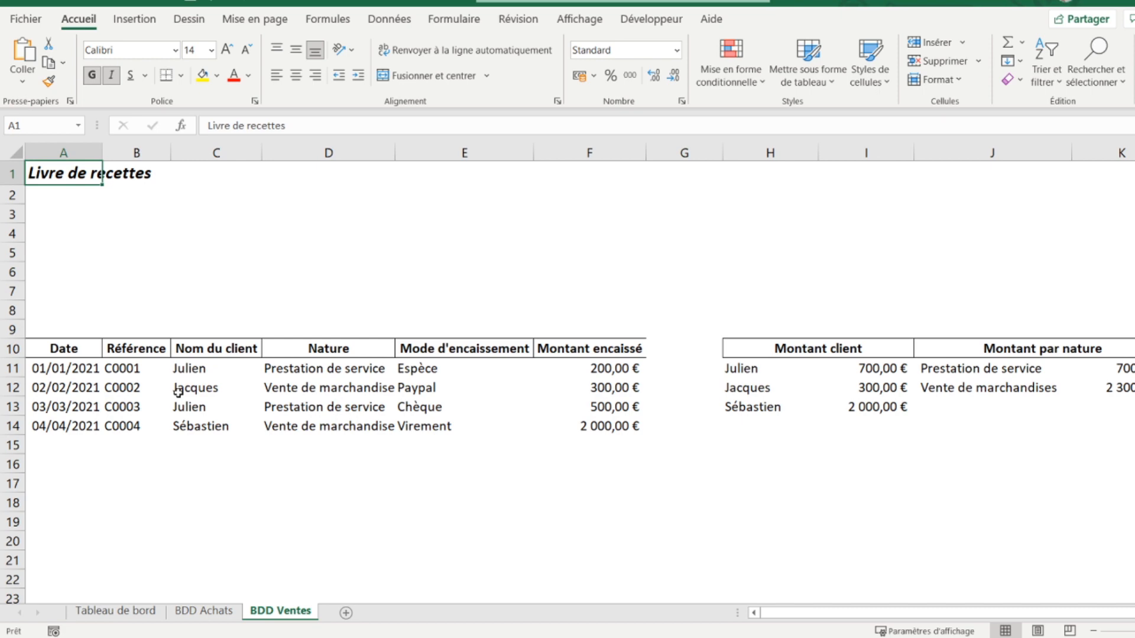
click(117, 611)
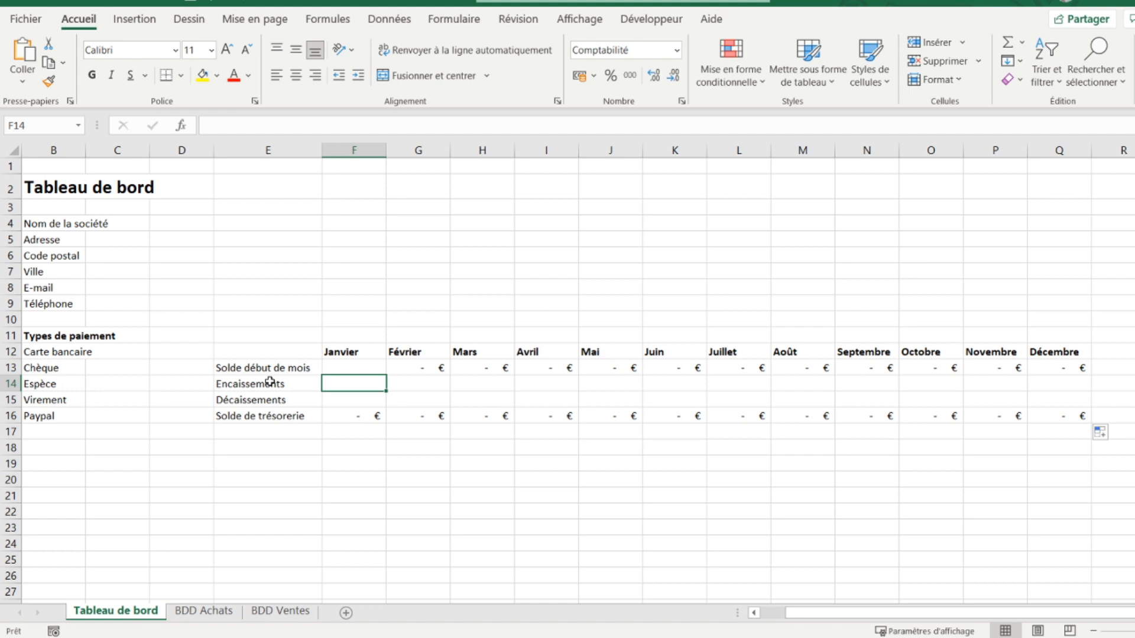
text(=s)
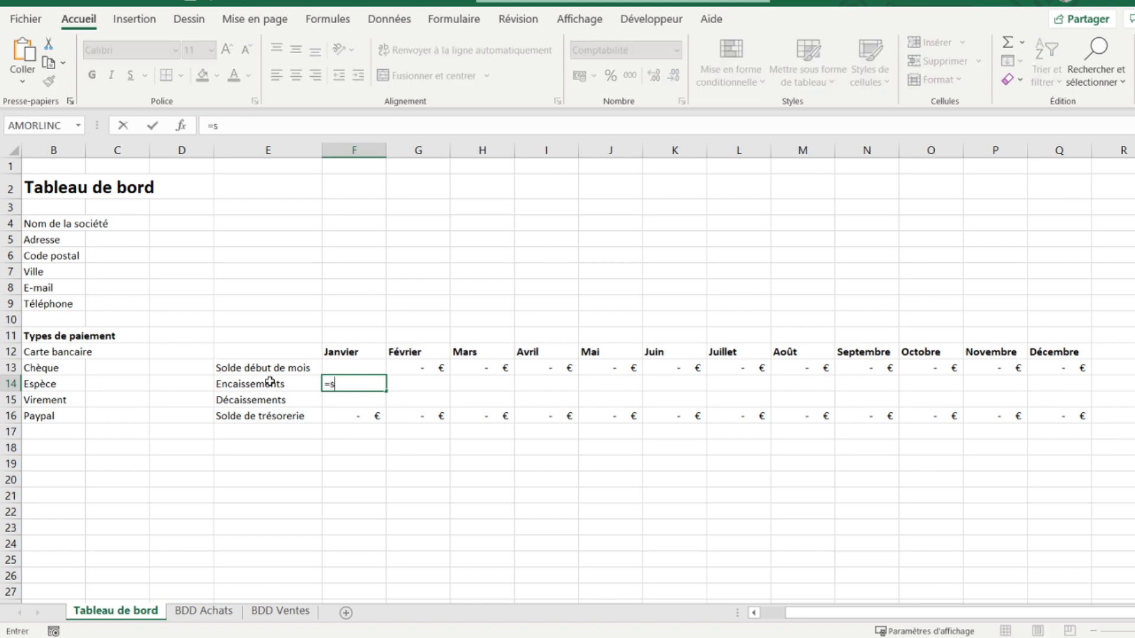
text(ommeprod)
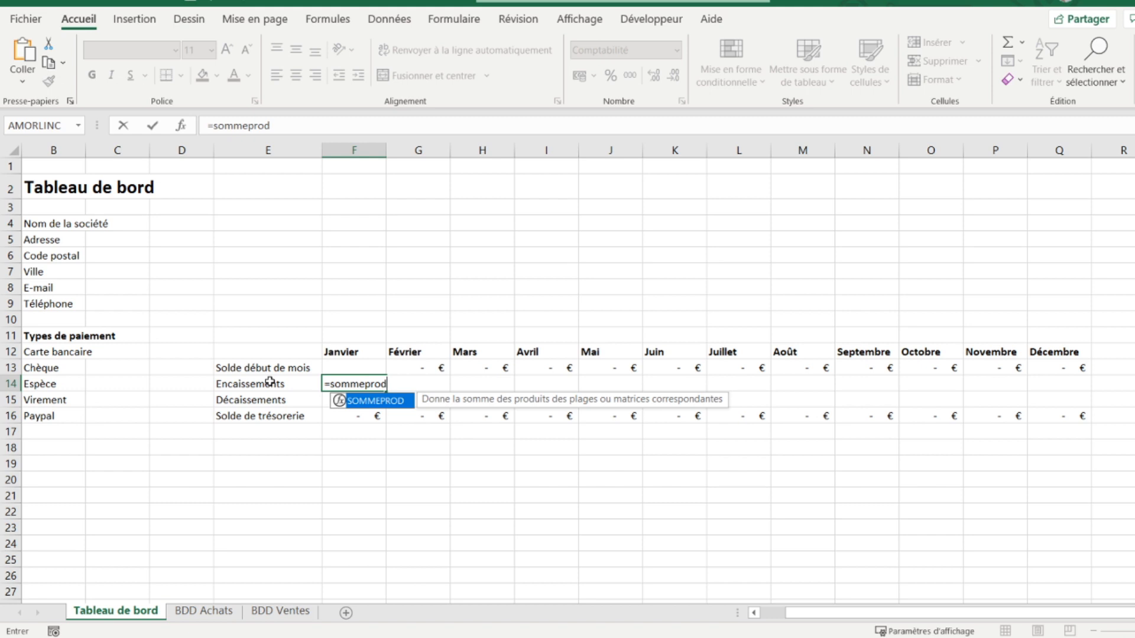
text((()
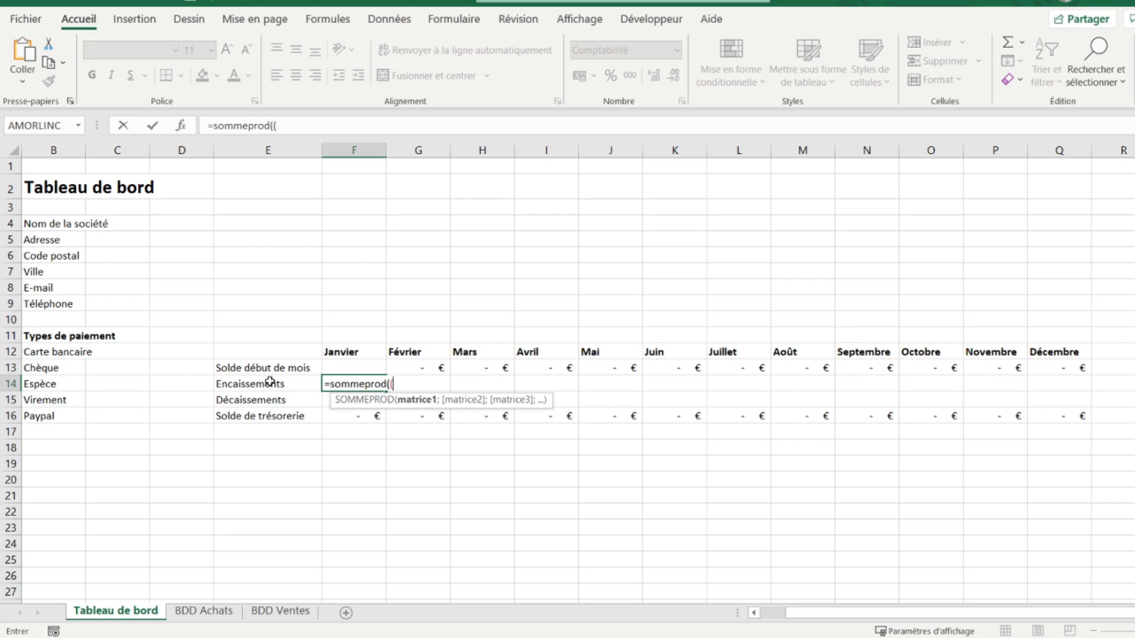
text(mois)
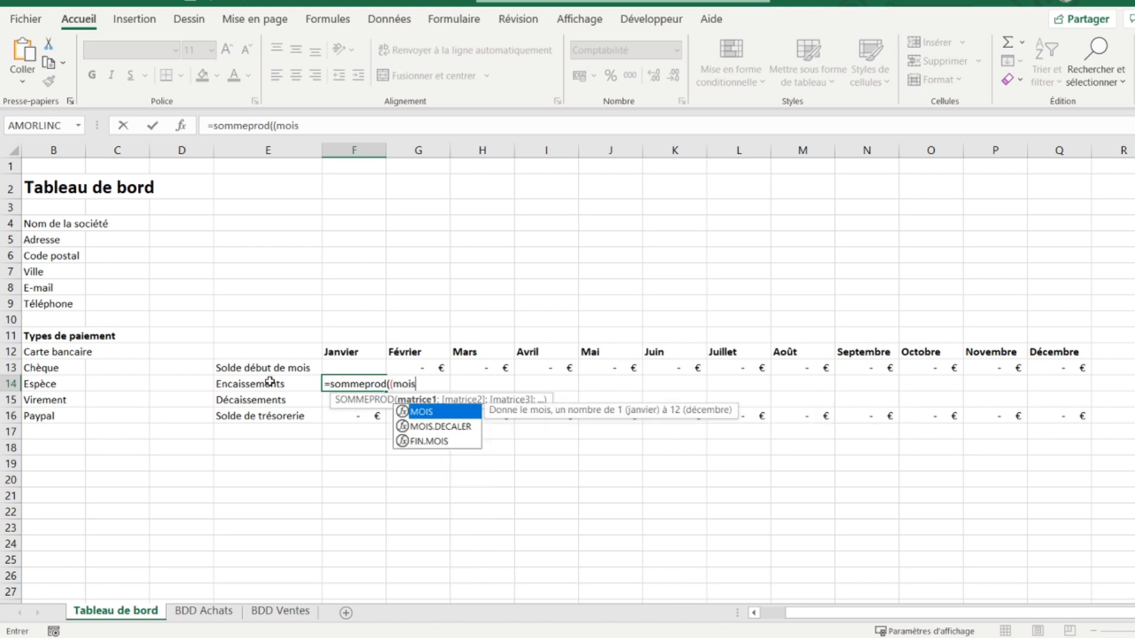
text(()
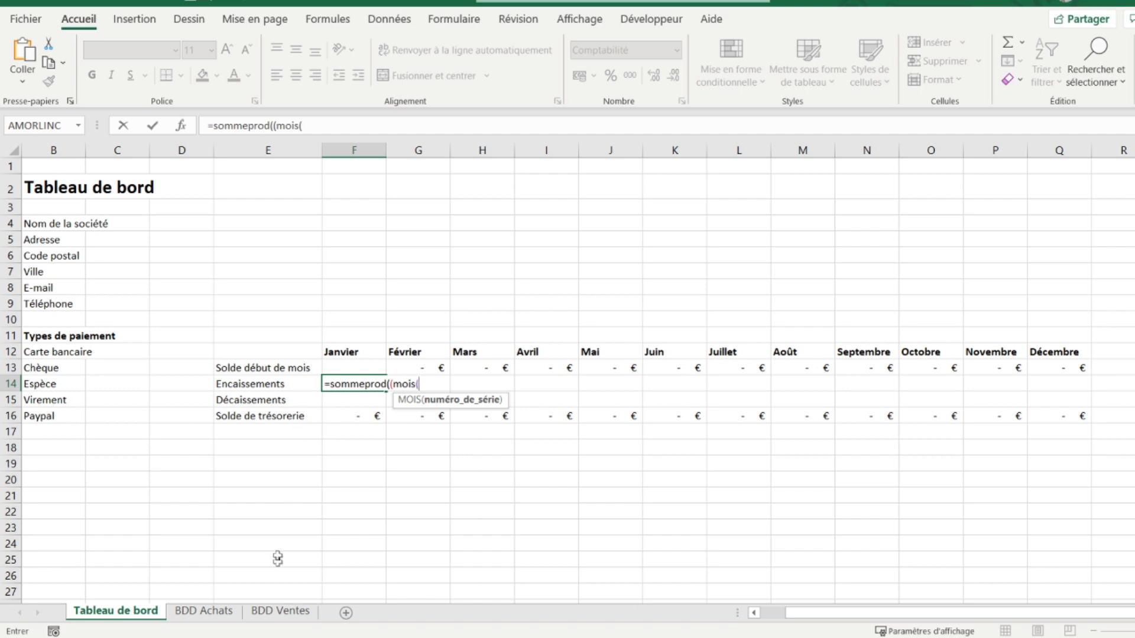
click(280, 613)
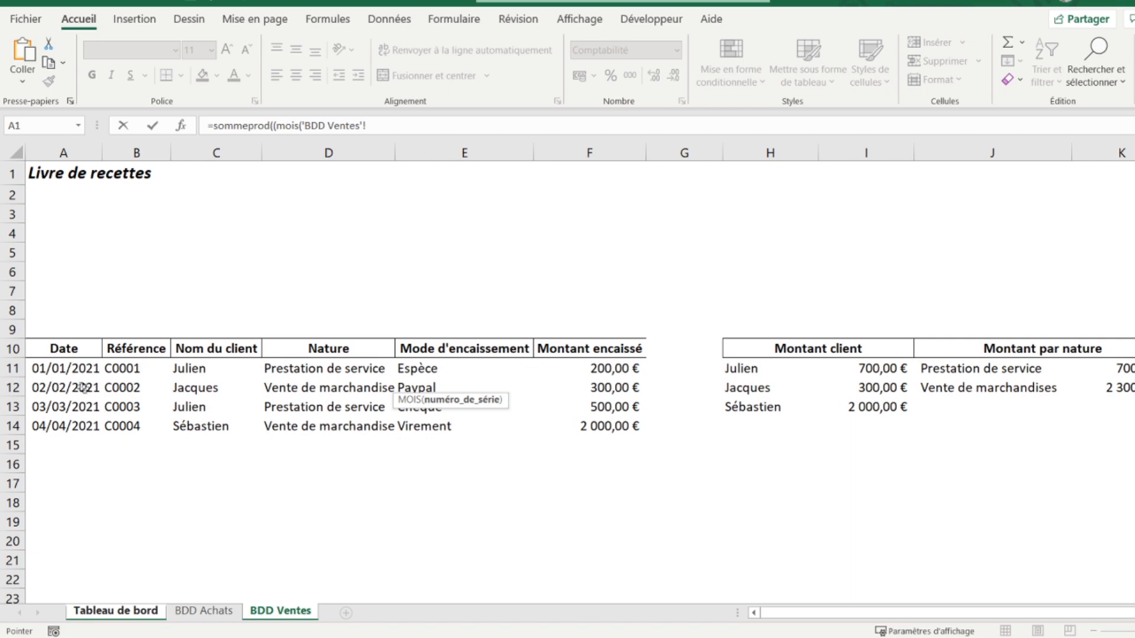
drag(68, 367, 65, 425)
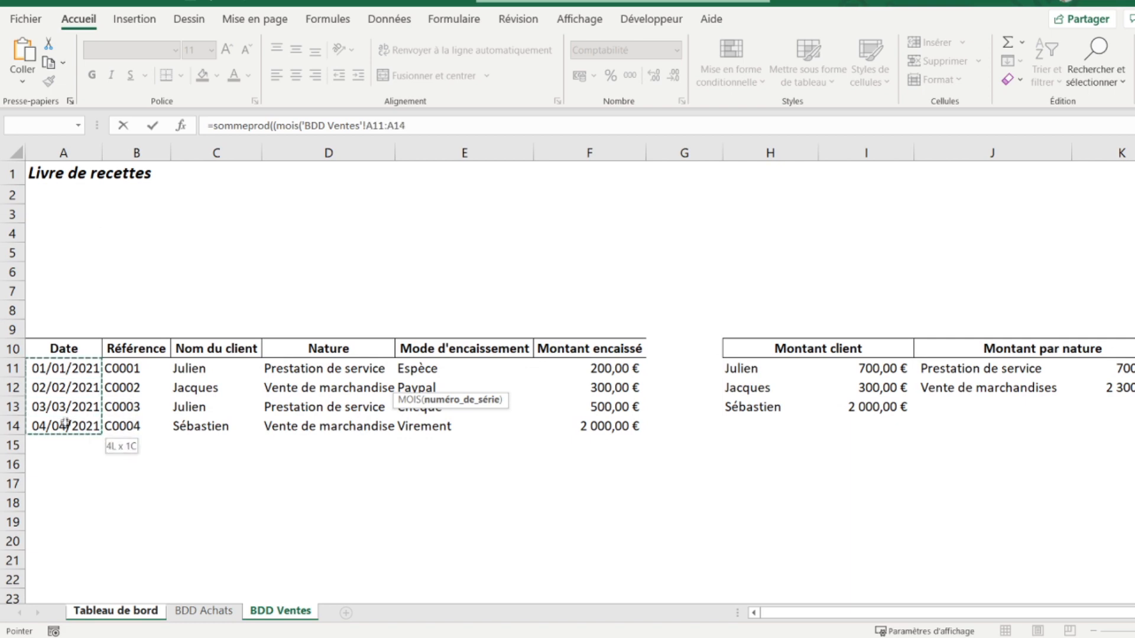
click(438, 125)
key(BackSpace)
key(BackSpace)
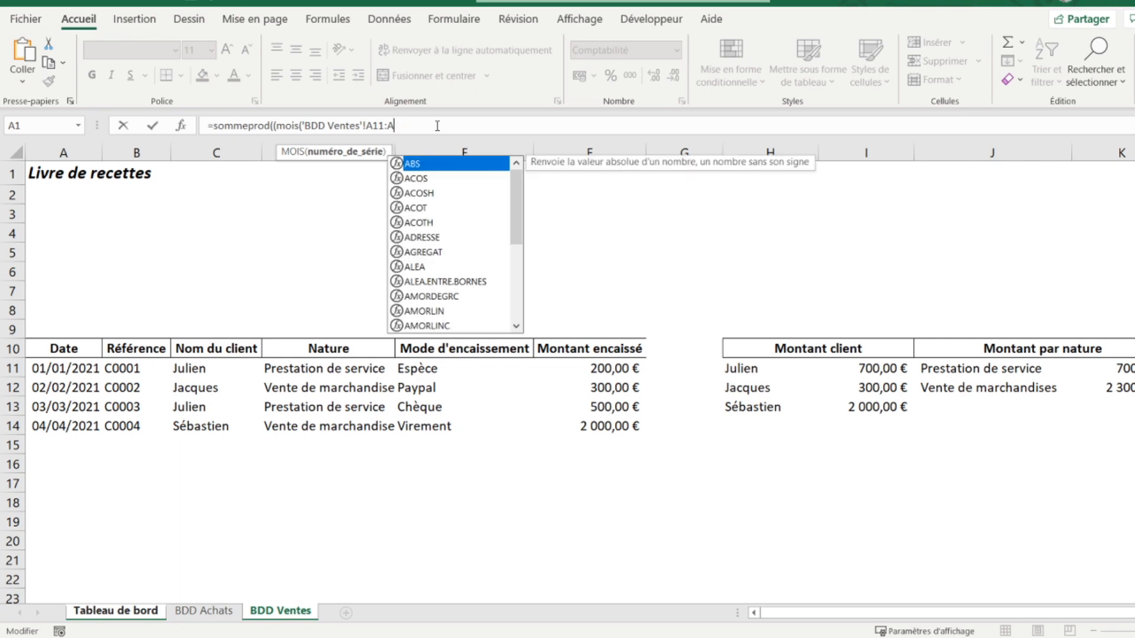
text(400)
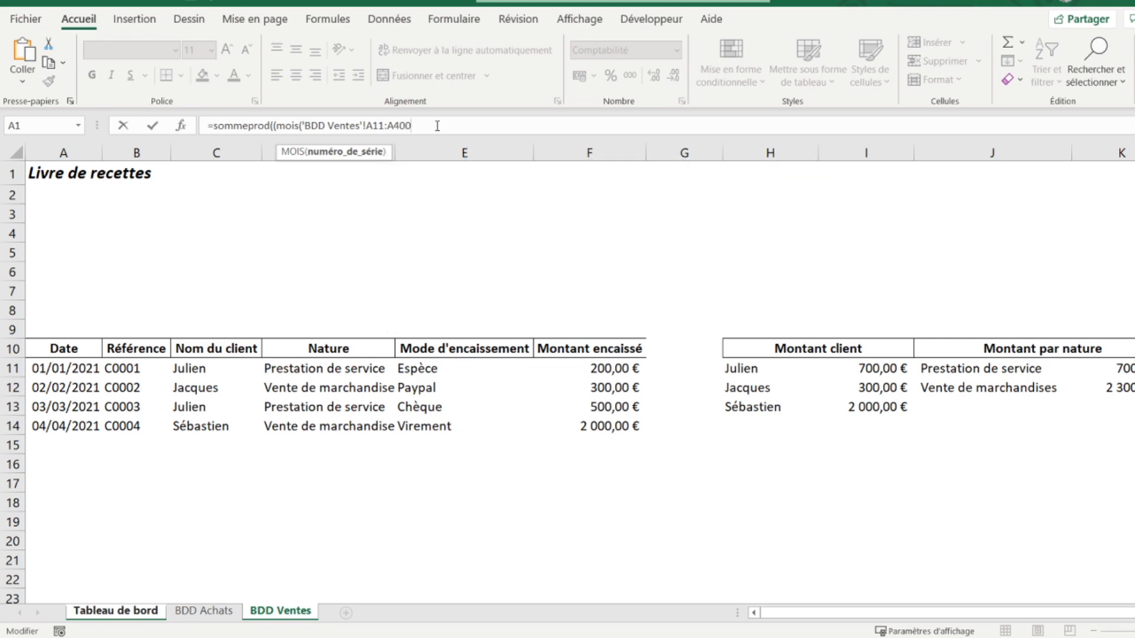
text())
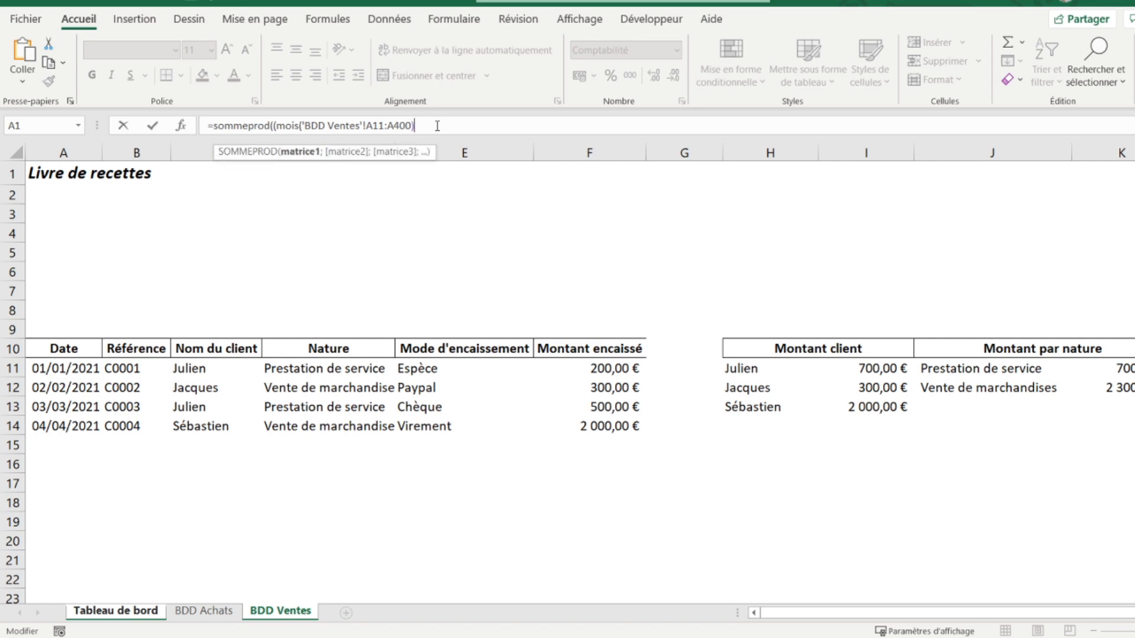
Step: Complete F14's formula with =1)*('BDD Ventes'!F11:F400)) and check the result against the January sale on the BDD Ventes sheet
text(=1)
text()*()
click(581, 367)
drag(581, 367, 583, 427)
key(BackSpace)
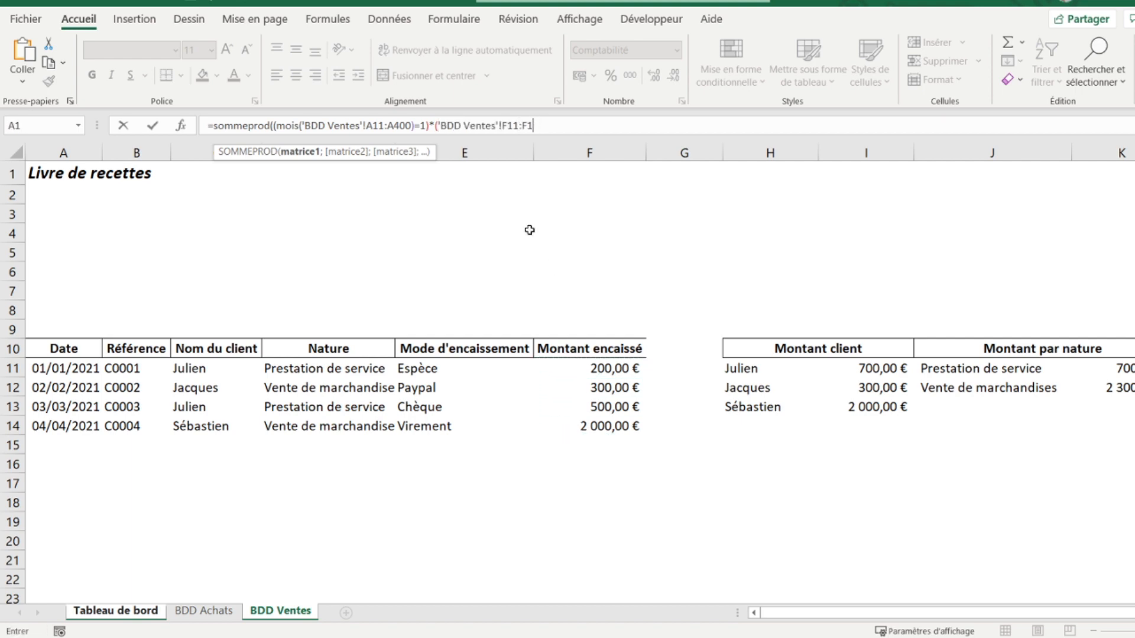
key(BackSpace)
text(400)
text())
text())
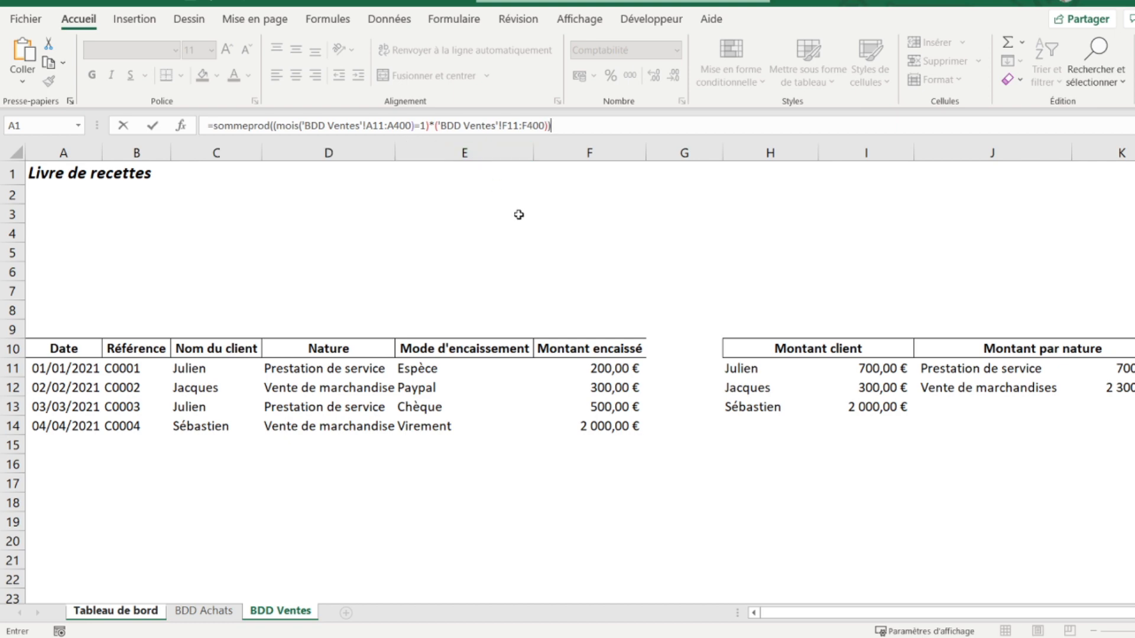
key(Return)
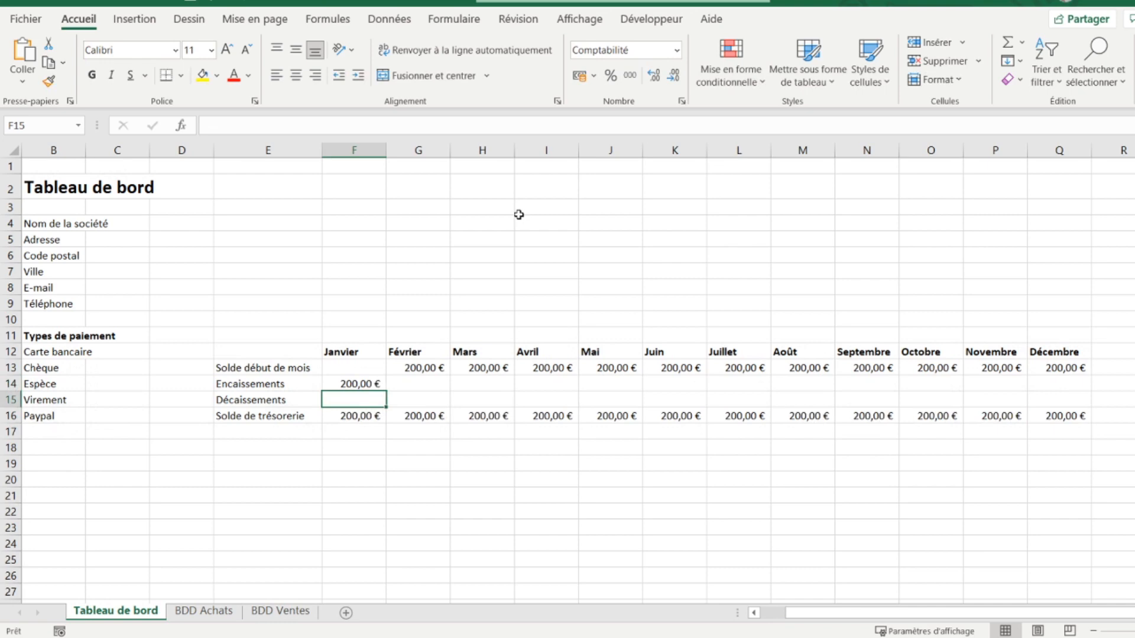
key(Up)
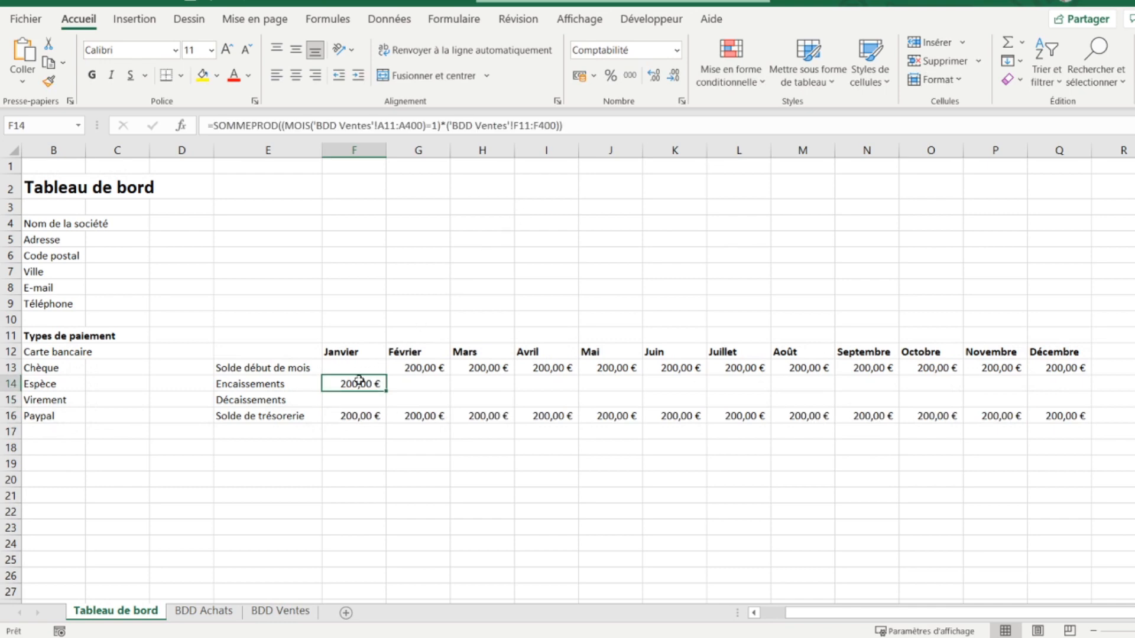
click(285, 612)
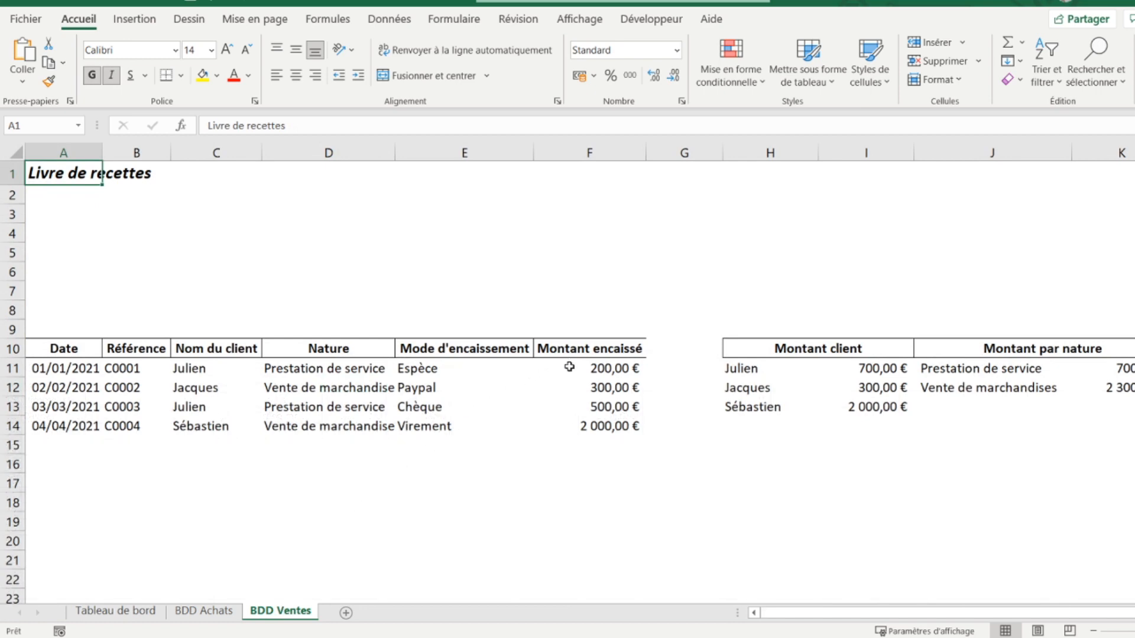
click(569, 367)
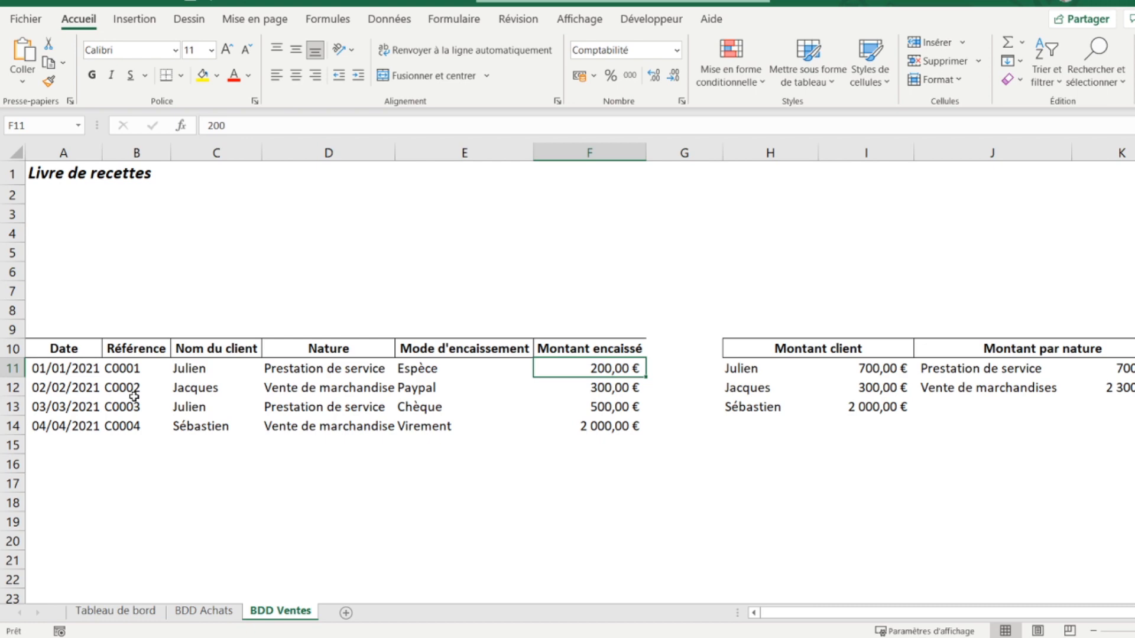
click(118, 611)
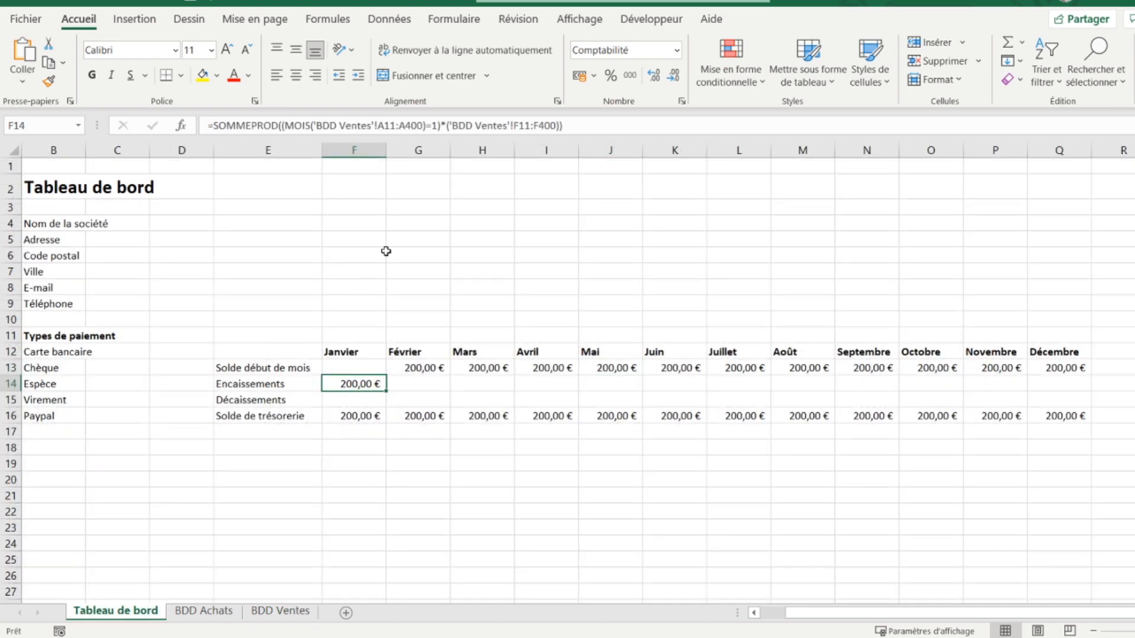
Step: Make both BDD Ventes ranges in F14's formula absolute, as $A$11:$A$400 and $F$11:$F$400
click(387, 125)
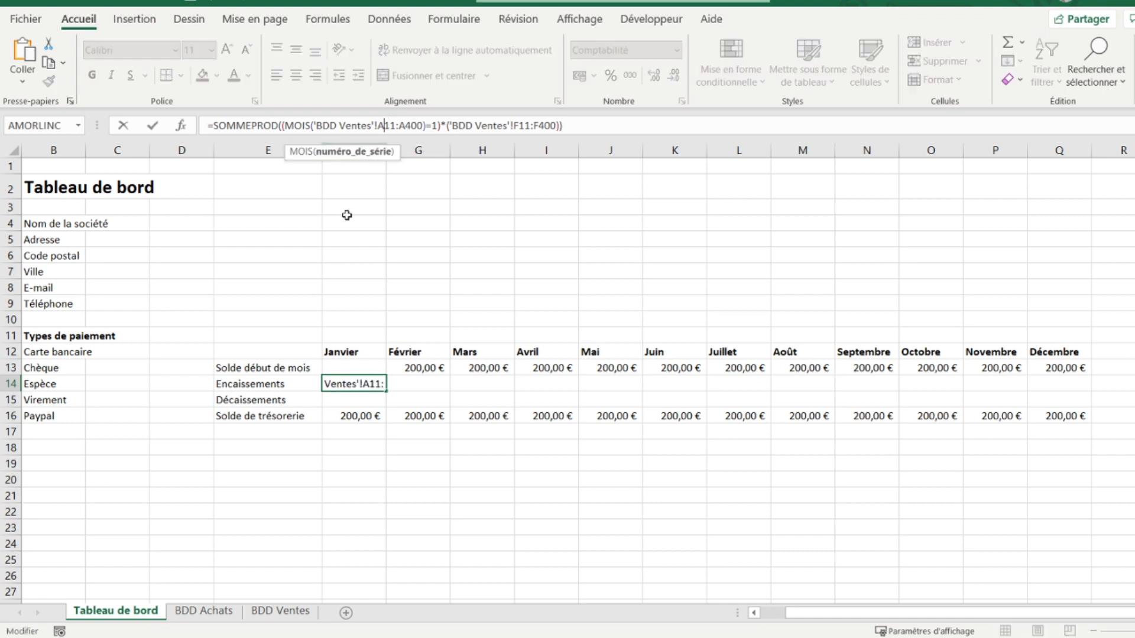
click(380, 135)
key(F4)
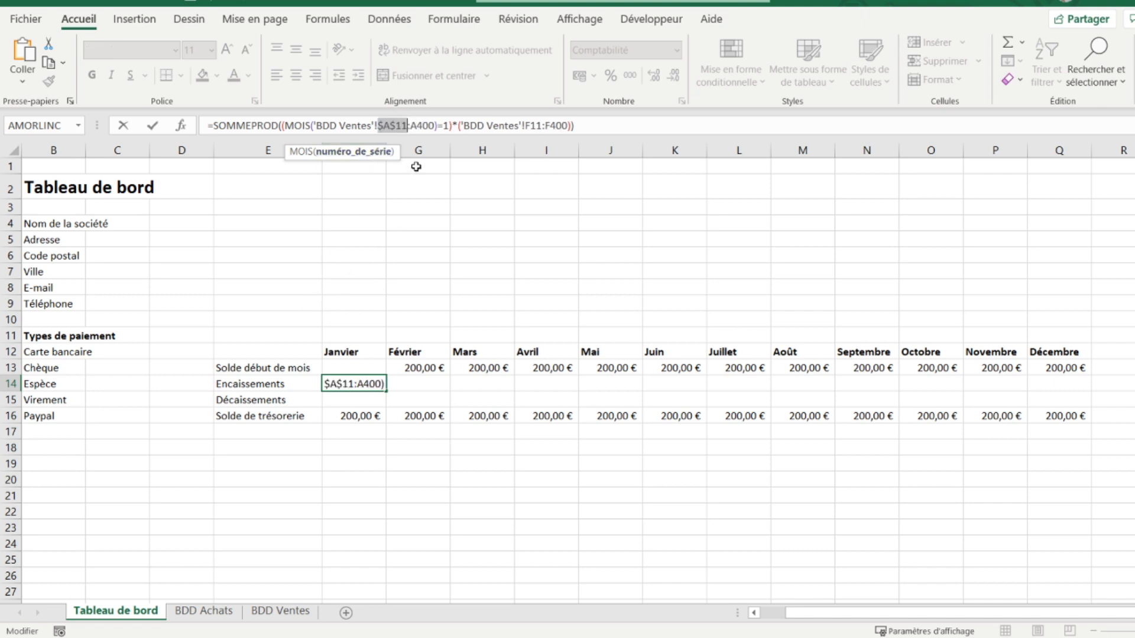
click(423, 126)
key(F4)
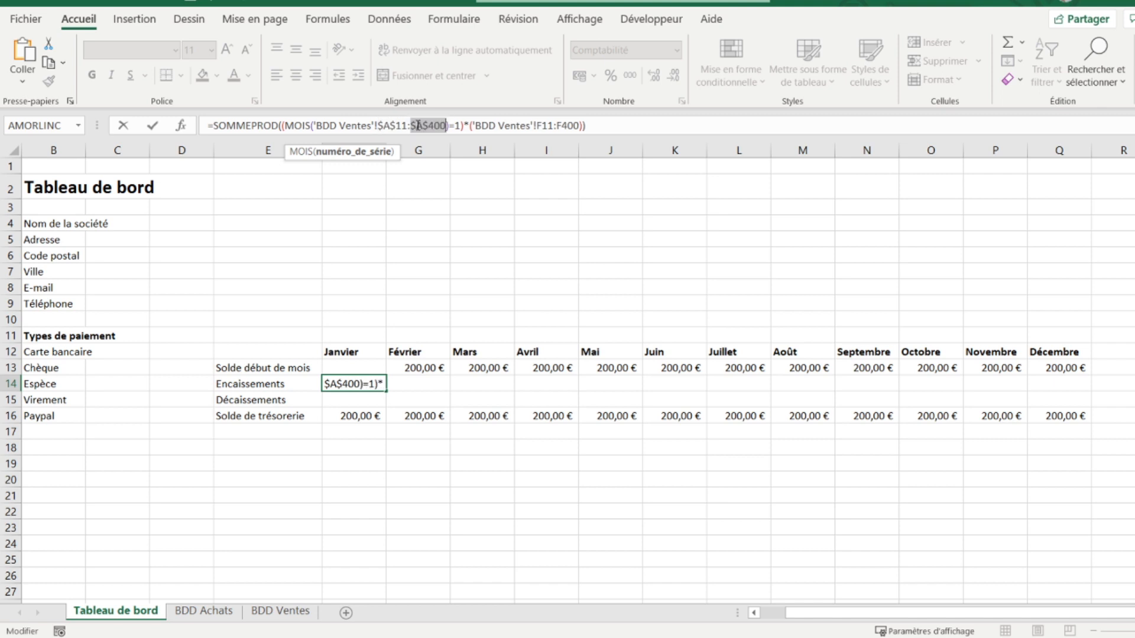
click(544, 126)
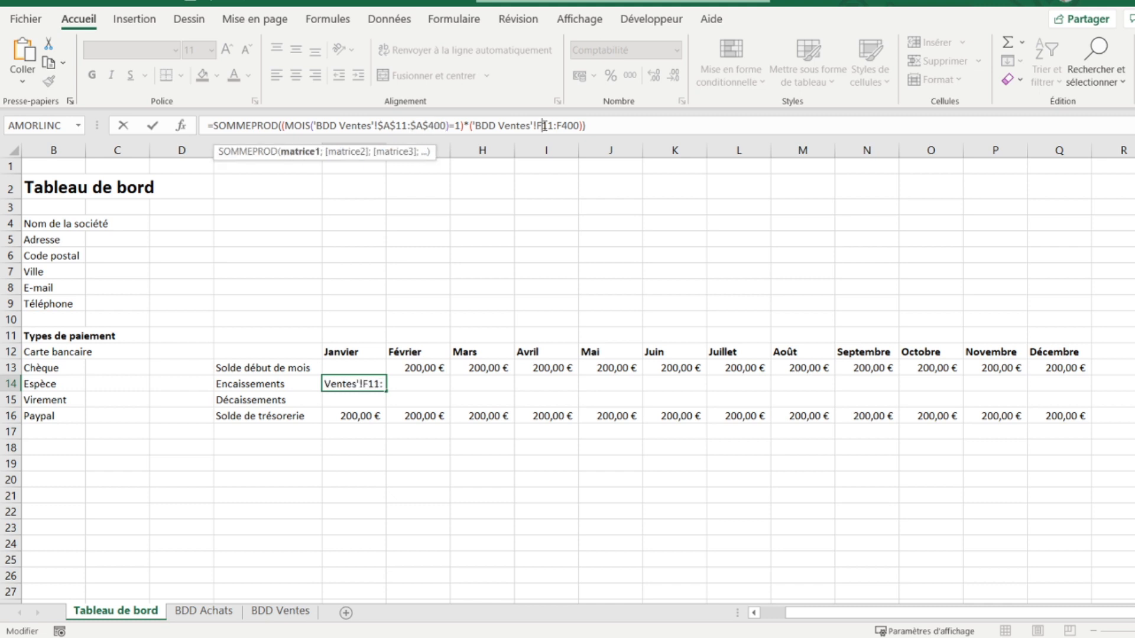
key(F4)
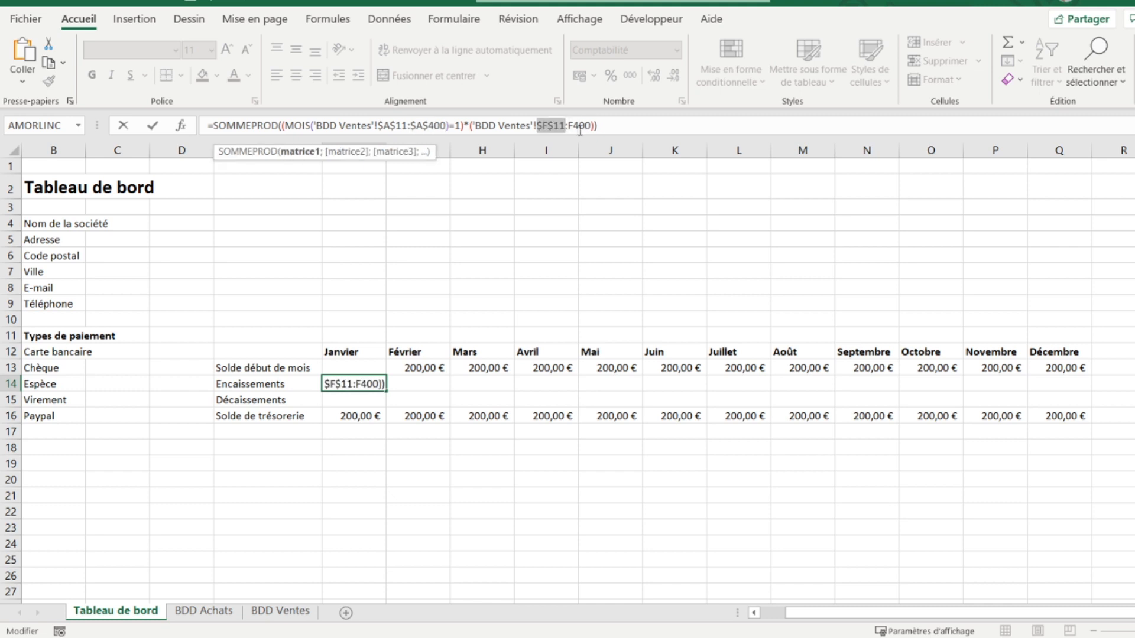
click(574, 126)
key(F4)
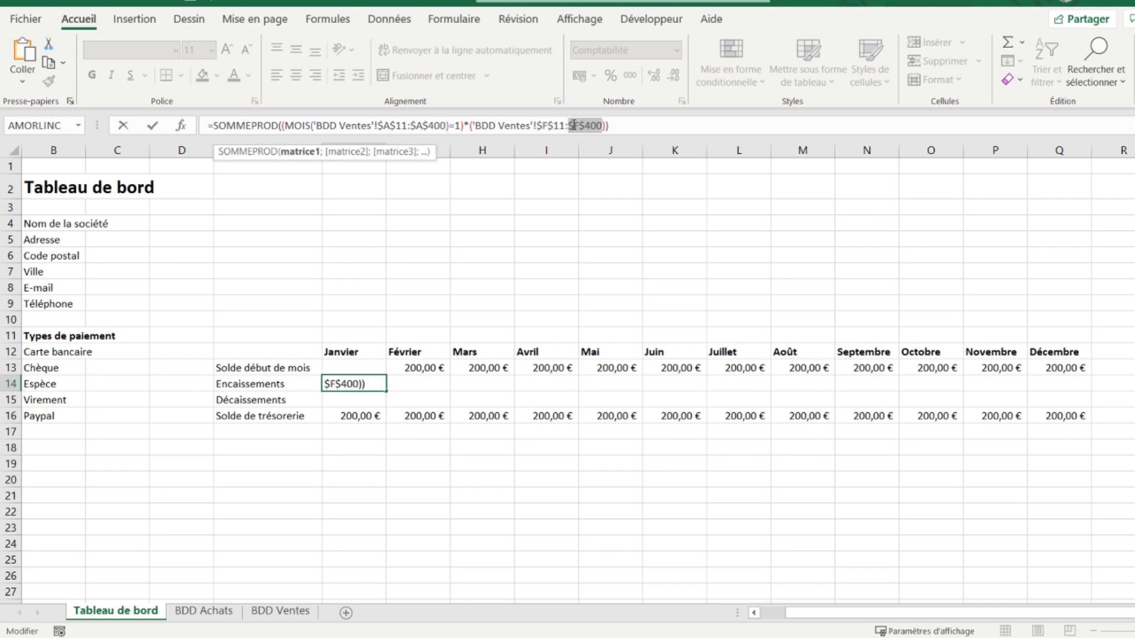
key(Return)
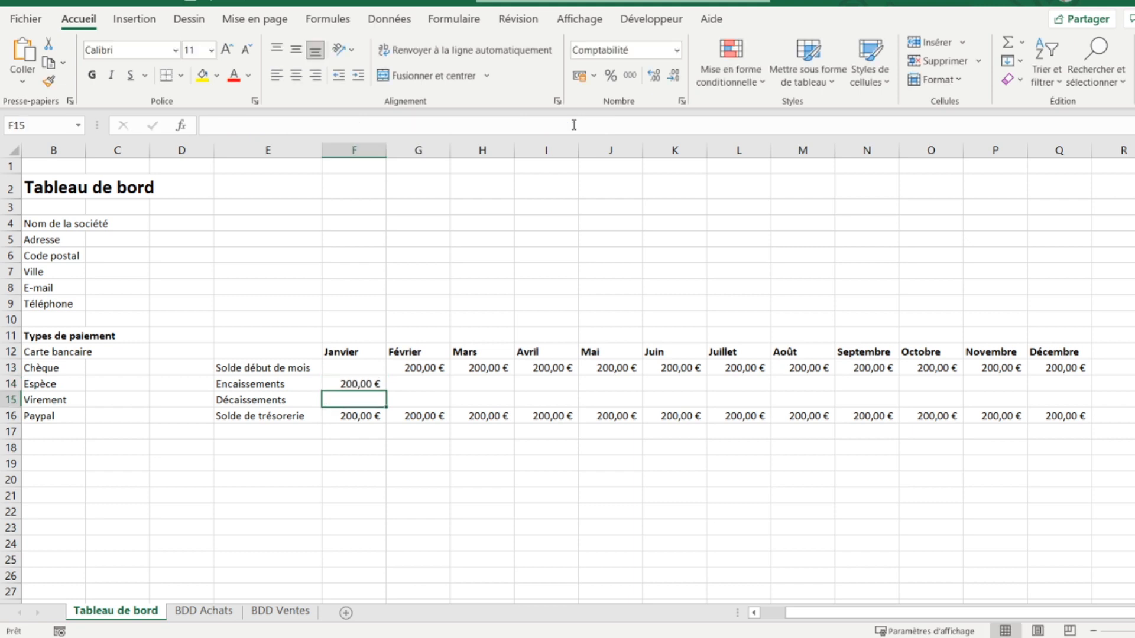
Step: Fill the Encaissements formula from F14 across to Décembre in Q14 and select Février's copy in G14
key(Up)
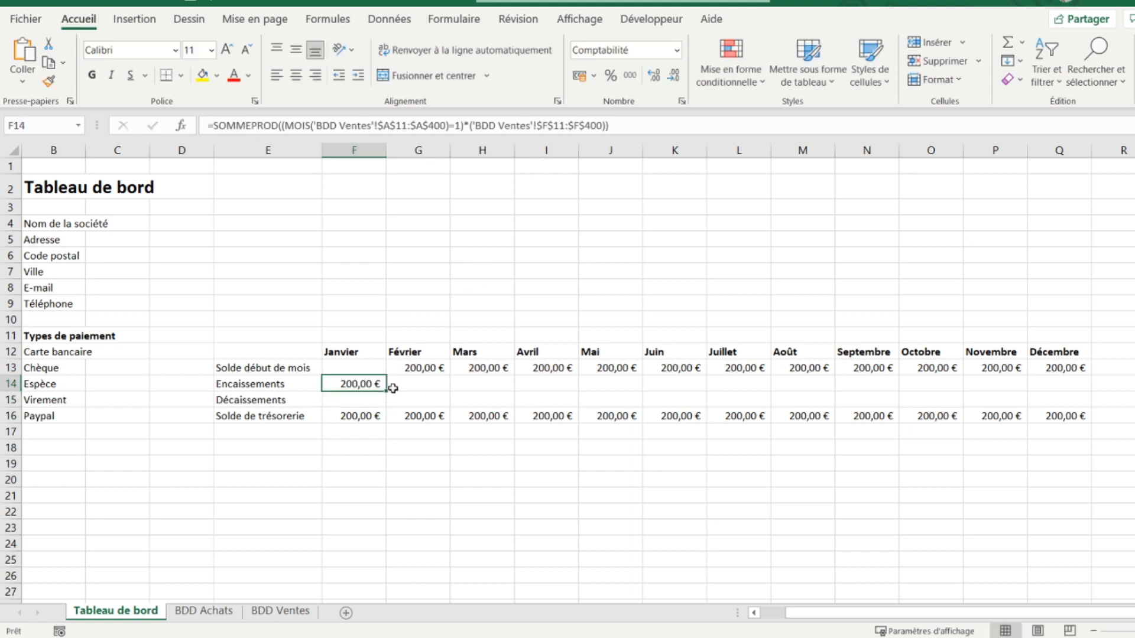
drag(386, 394, 1062, 379)
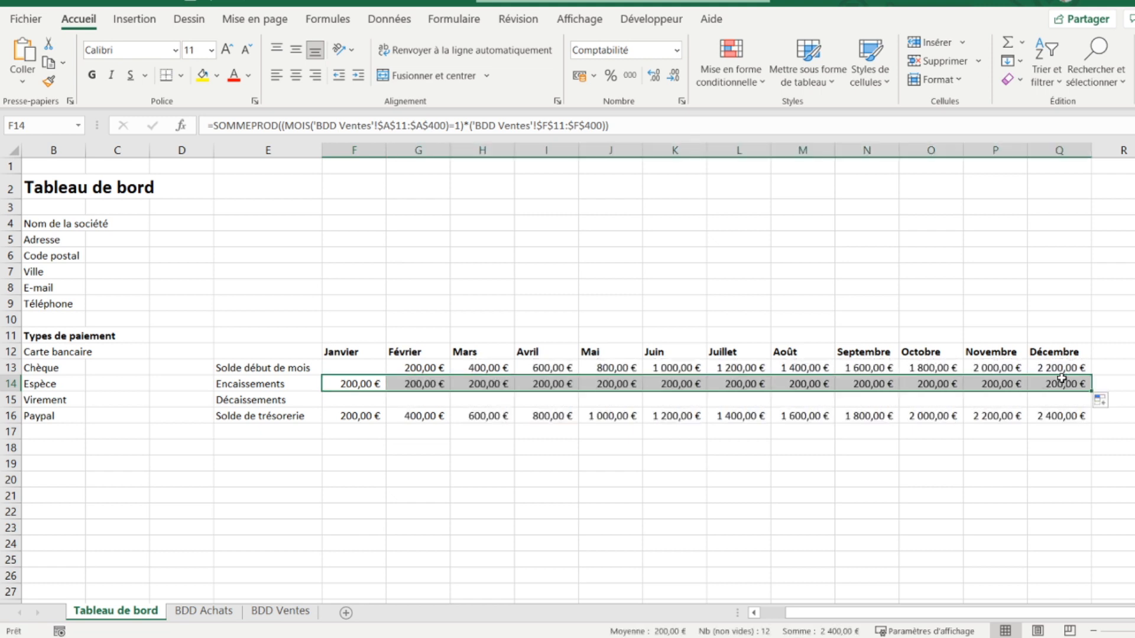
click(408, 385)
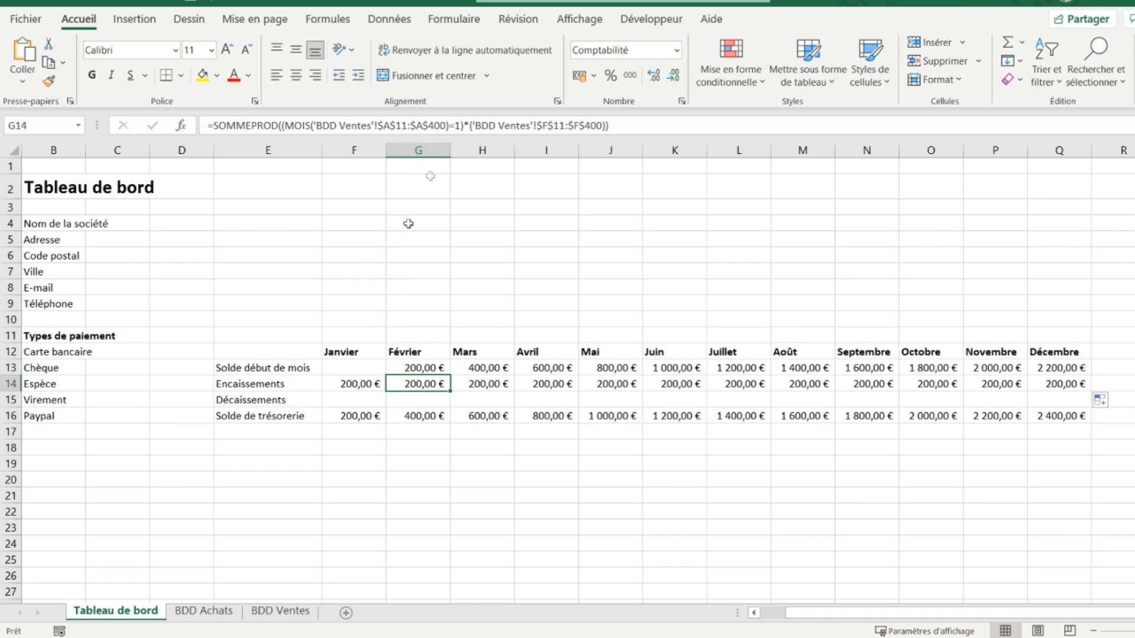
Step: Set the month criterion in Février's Encaissements formula (G14) to 2 and check the result against the February sale on BDD Ventes
click(459, 127)
key(BackSpace)
text(2)
key(Return)
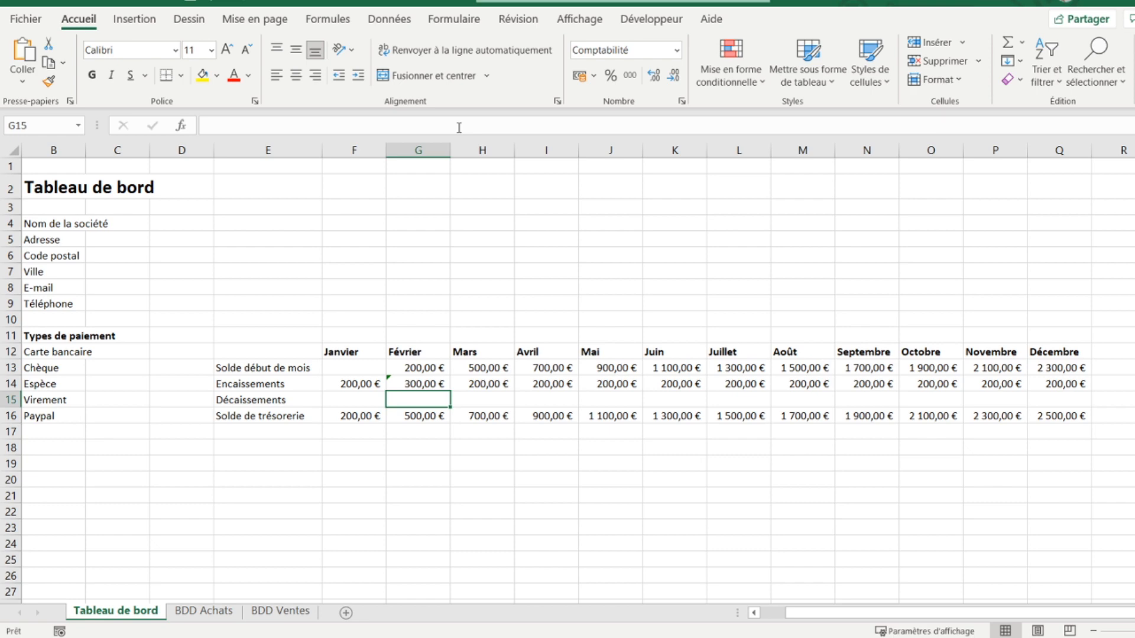
key(Up)
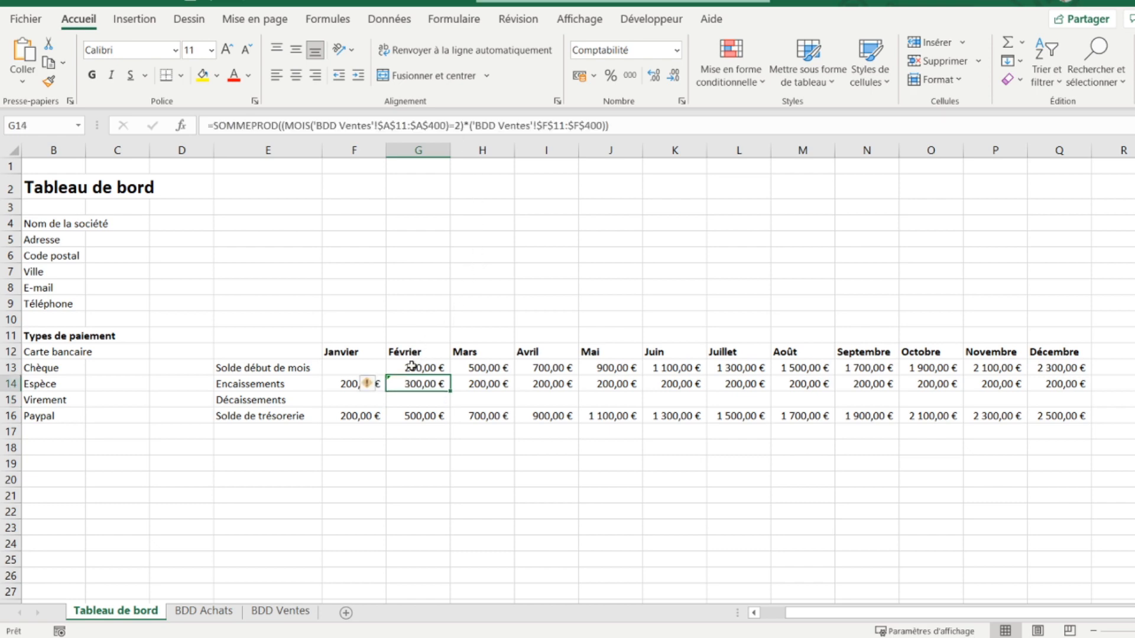
click(282, 611)
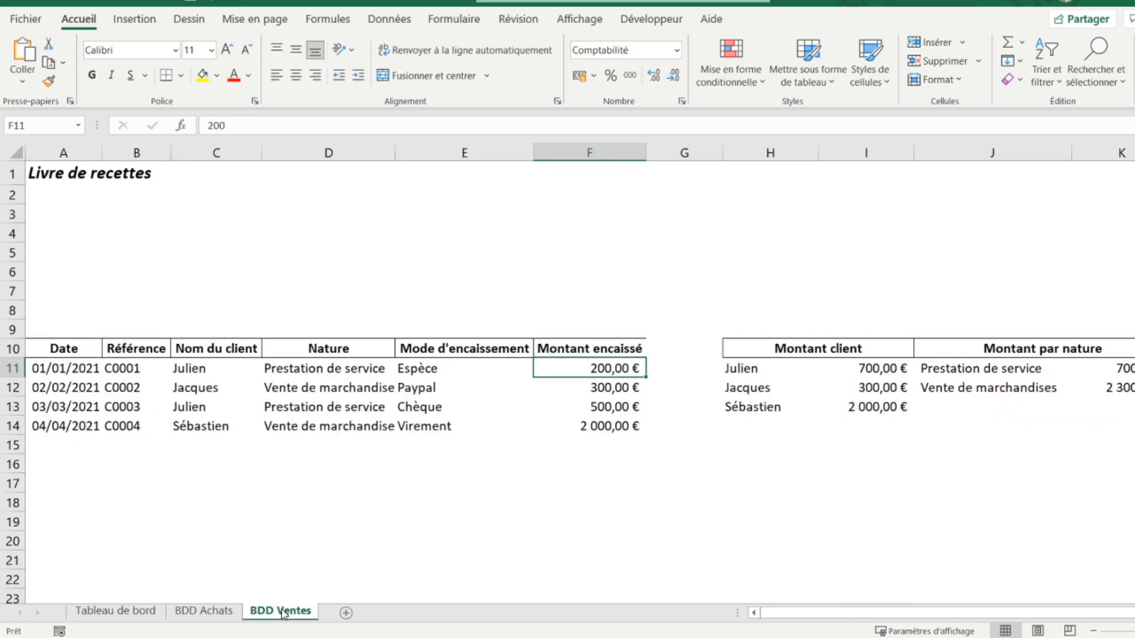
click(575, 388)
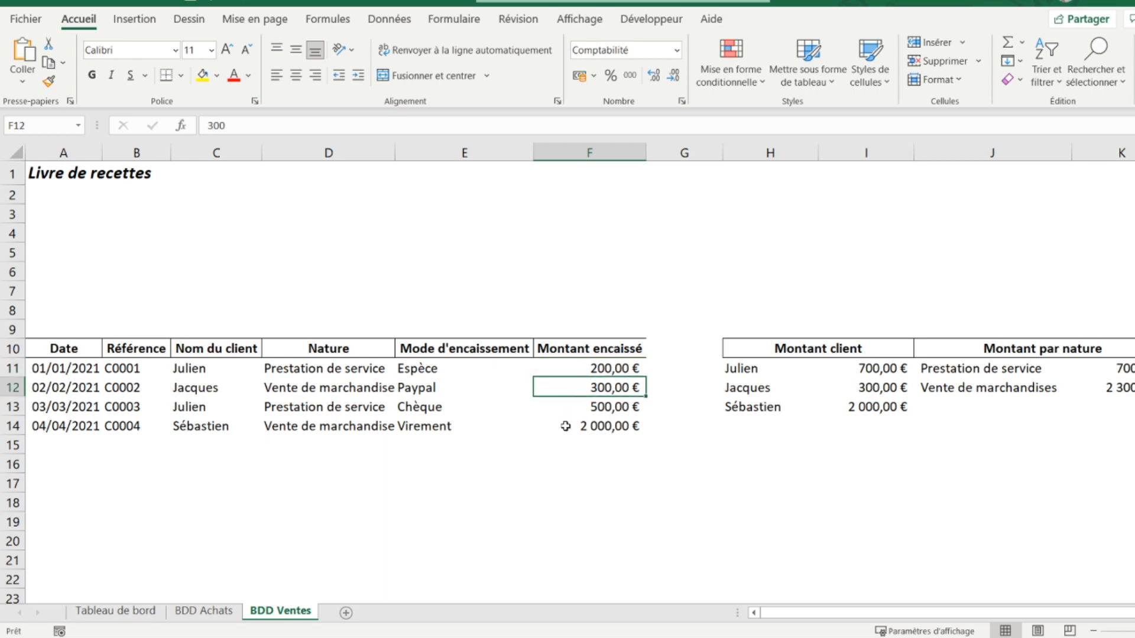
click(157, 617)
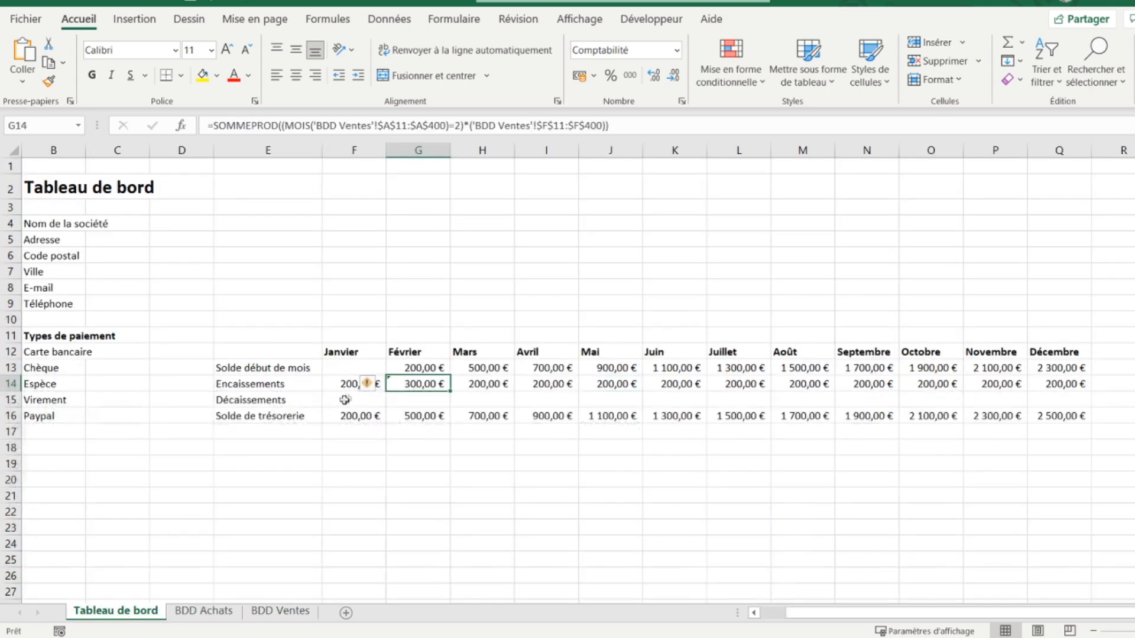
Step: Set the month criterion in the Encaissements formulas to 3 for Mars (H14) and 4 for Avril (I14)
key(Right)
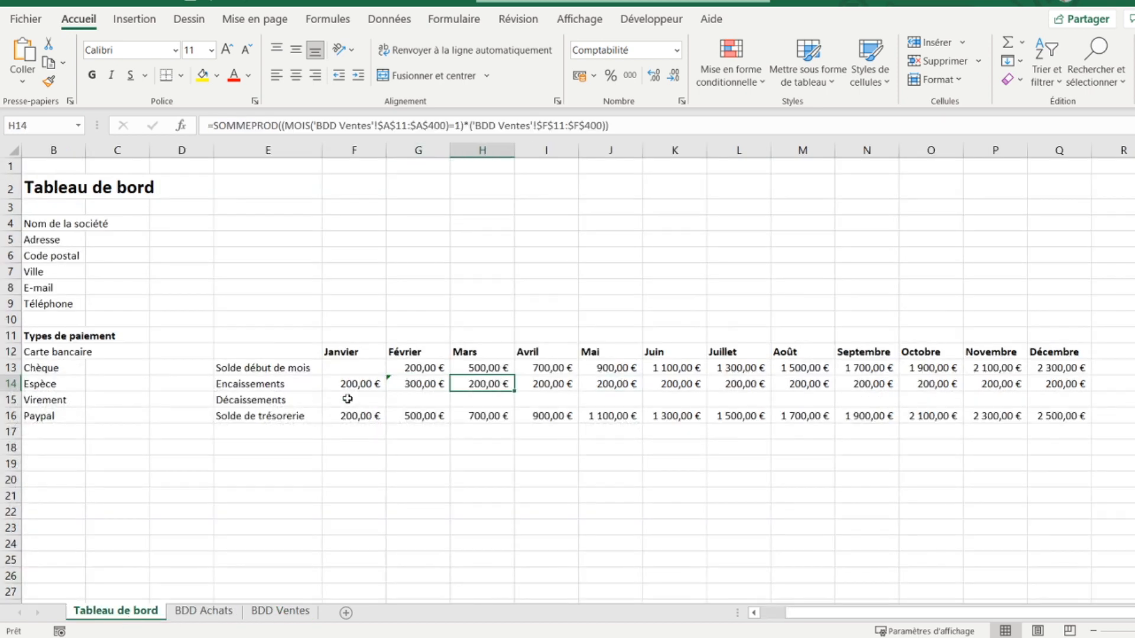
click(460, 125)
key(BackSpace)
text(3)
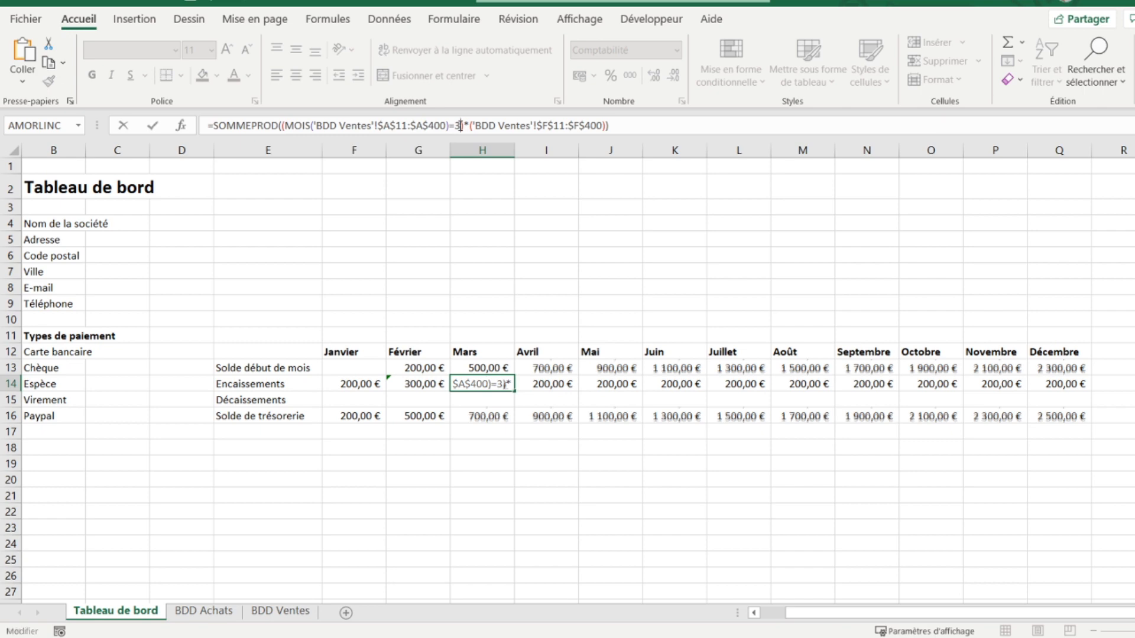
key(Return)
key(Up)
key(Right)
click(460, 125)
key(BackSpace)
text(4)
key(Return)
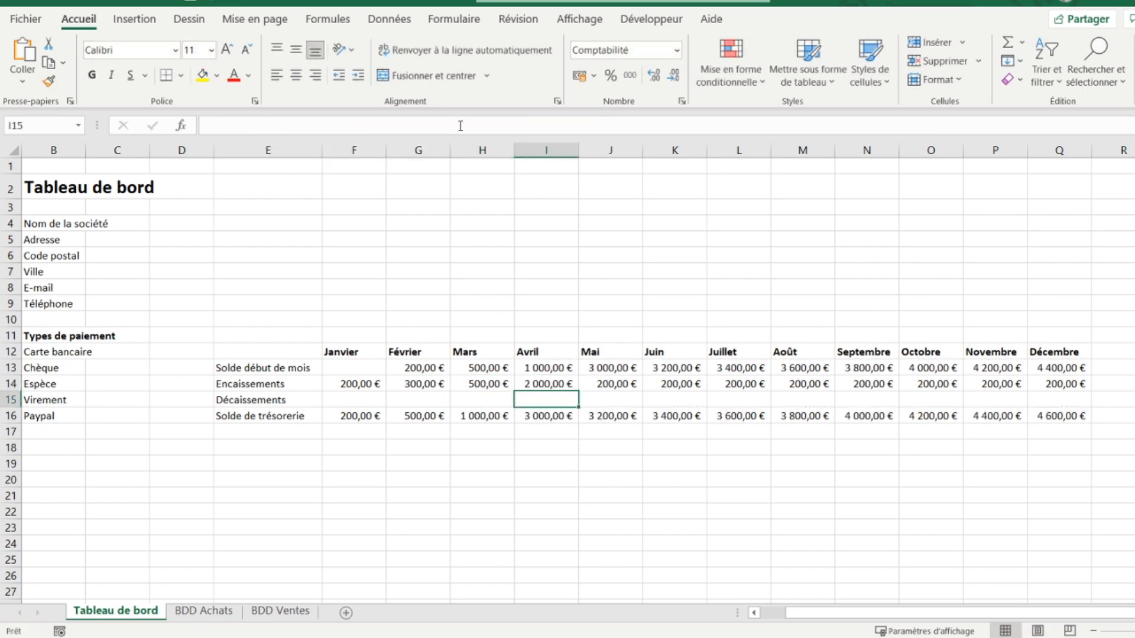
Step: Set the month criterion in the Encaissements formulas to 5 for Mai (J14) and 6 for Juin (K14)
key(Up)
key(Right)
click(460, 125)
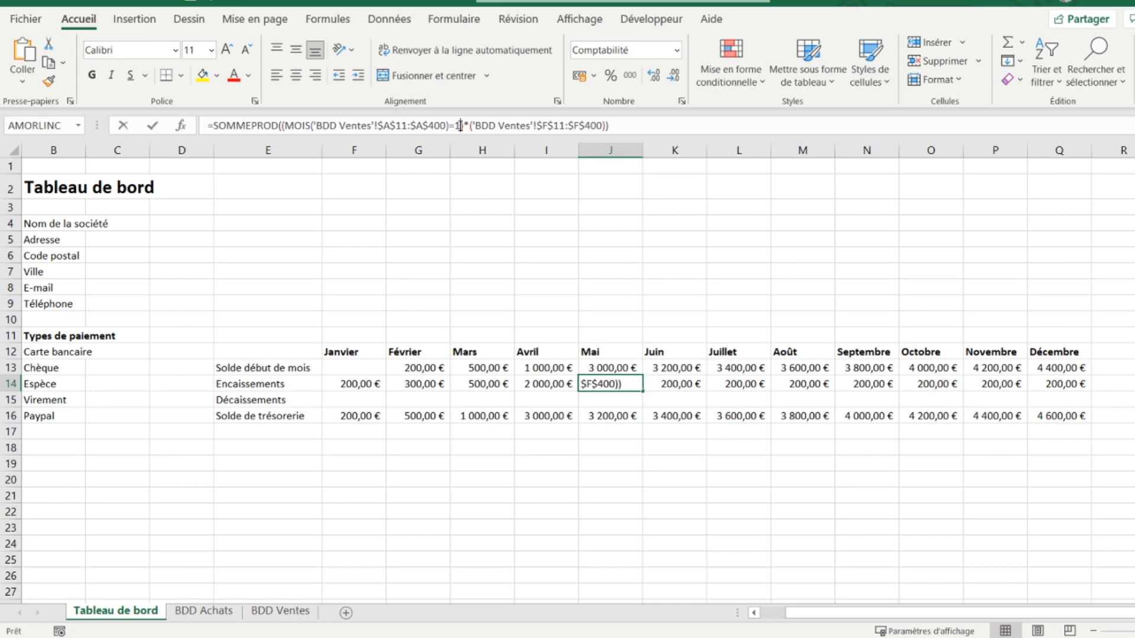
key(BackSpace)
text(5)
key(Return)
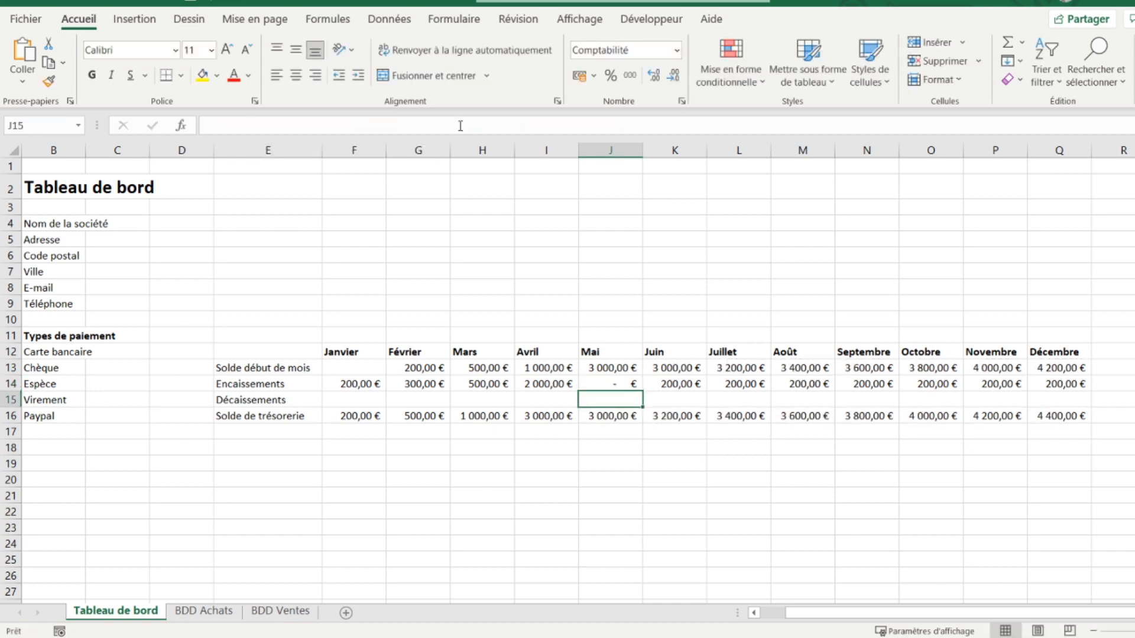
key(Up)
key(Right)
click(460, 125)
key(BackSpace)
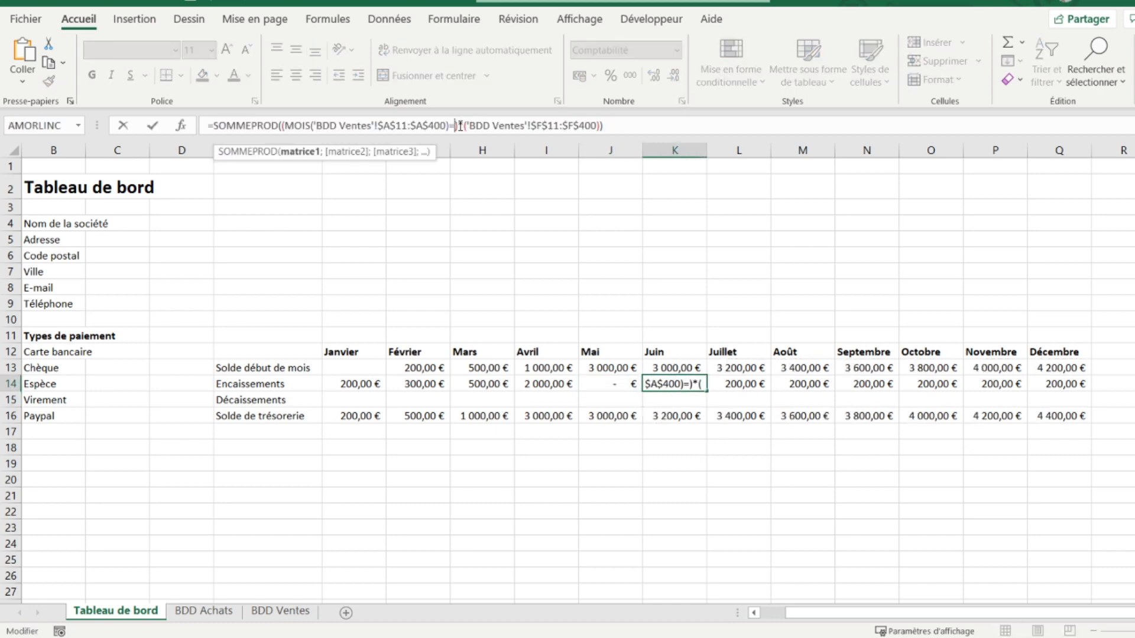
text(6)
key(Return)
Step: Set the month criterion in the Encaissements formulas to 7 for Juillet (L14) and 8 for Août (M14)
key(Up)
key(Right)
click(460, 125)
key(BackSpace)
text(7)
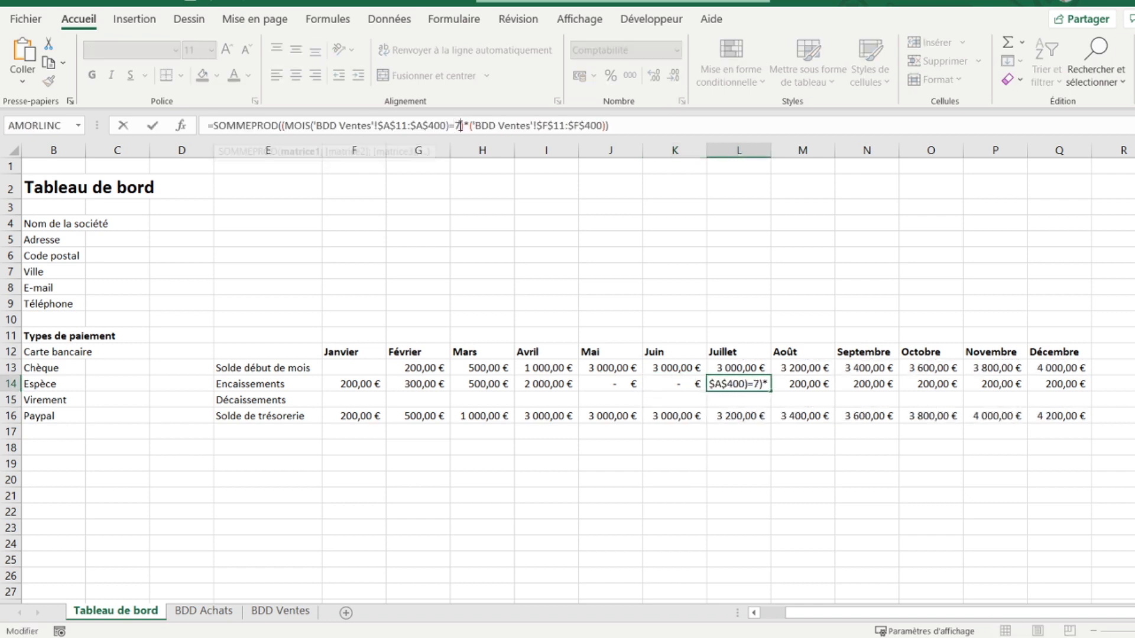
key(Return)
key(Up)
key(Right)
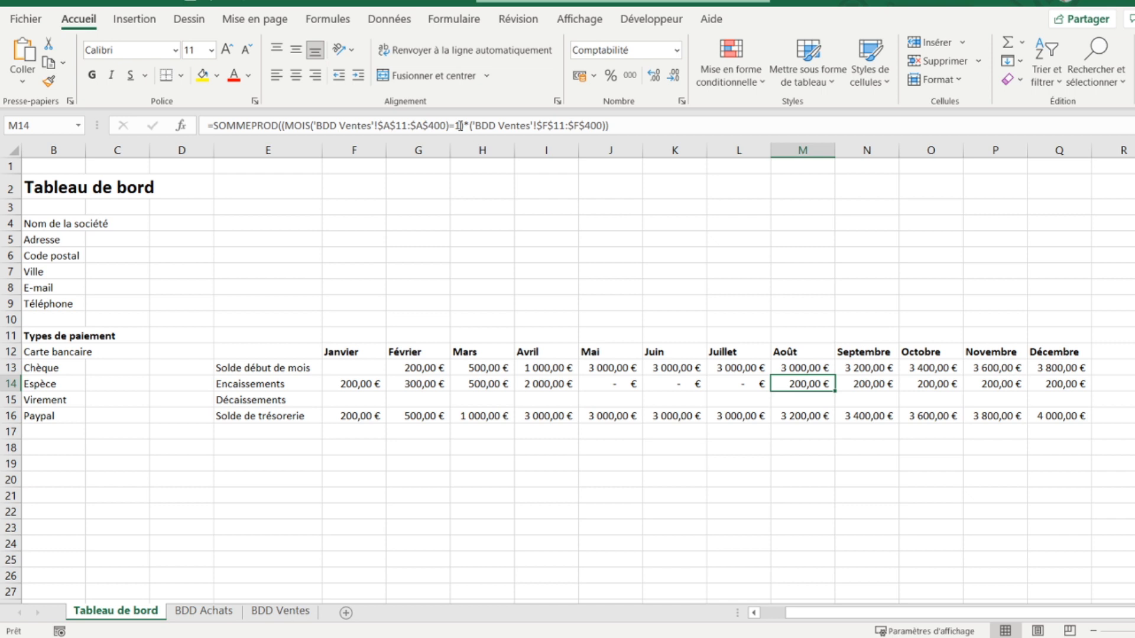
click(459, 126)
key(BackSpace)
text(8)
key(Return)
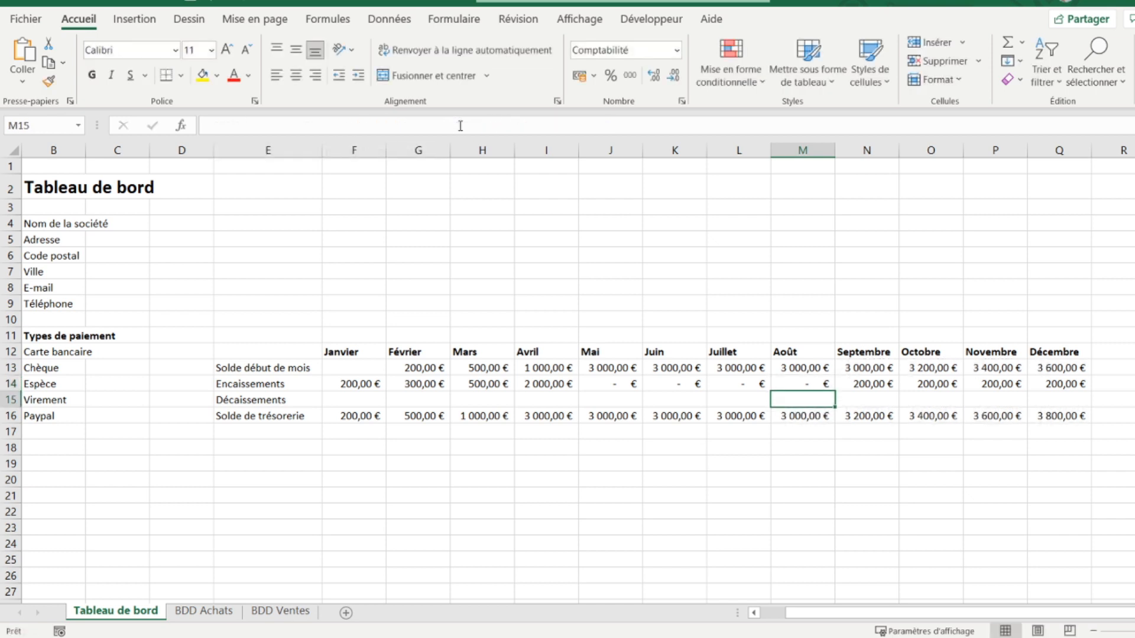
Step: Set the month criterion in the Encaissements formulas to 9 for Septembre (N14) and 10 for Octobre (O14)
key(Up)
key(Right)
click(460, 125)
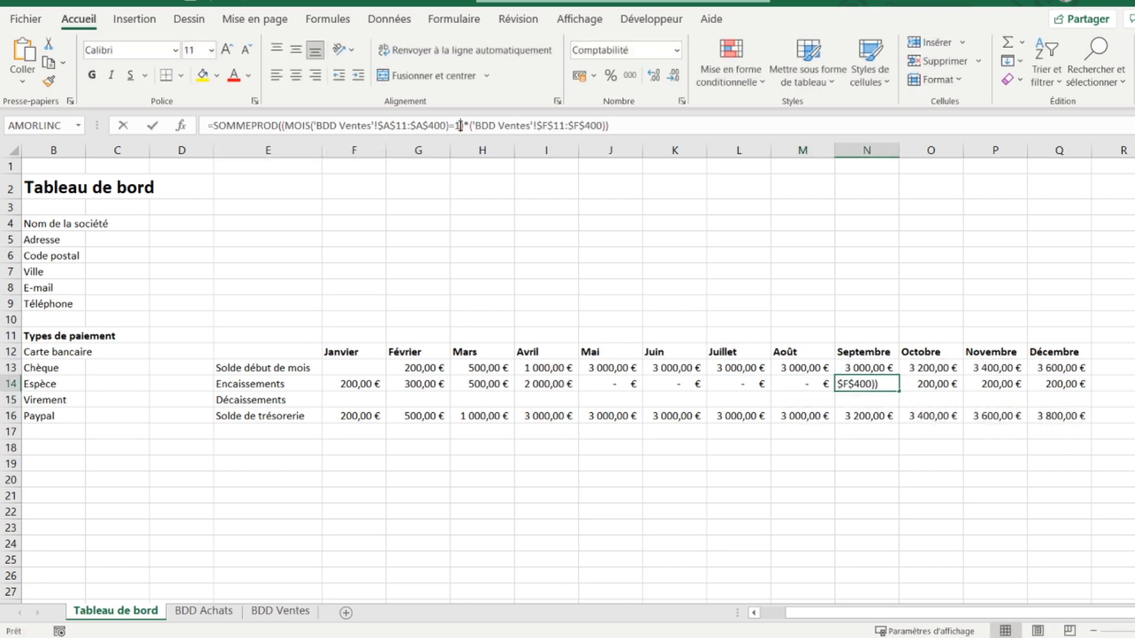
key(BackSpace)
text(9)
key(Return)
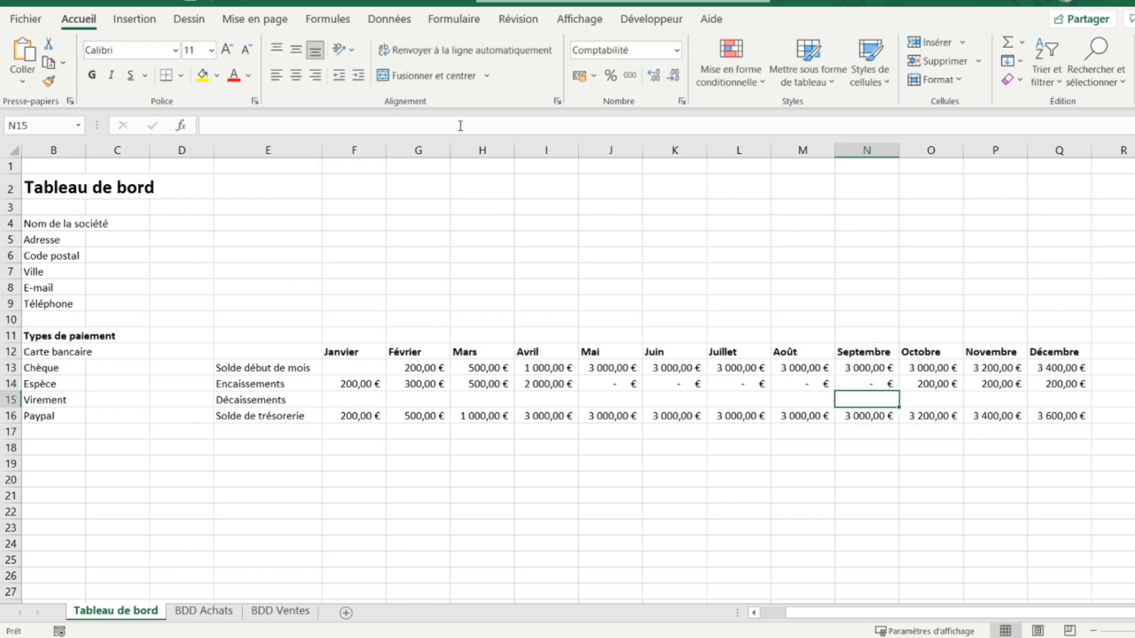
key(Up)
key(Right)
click(461, 126)
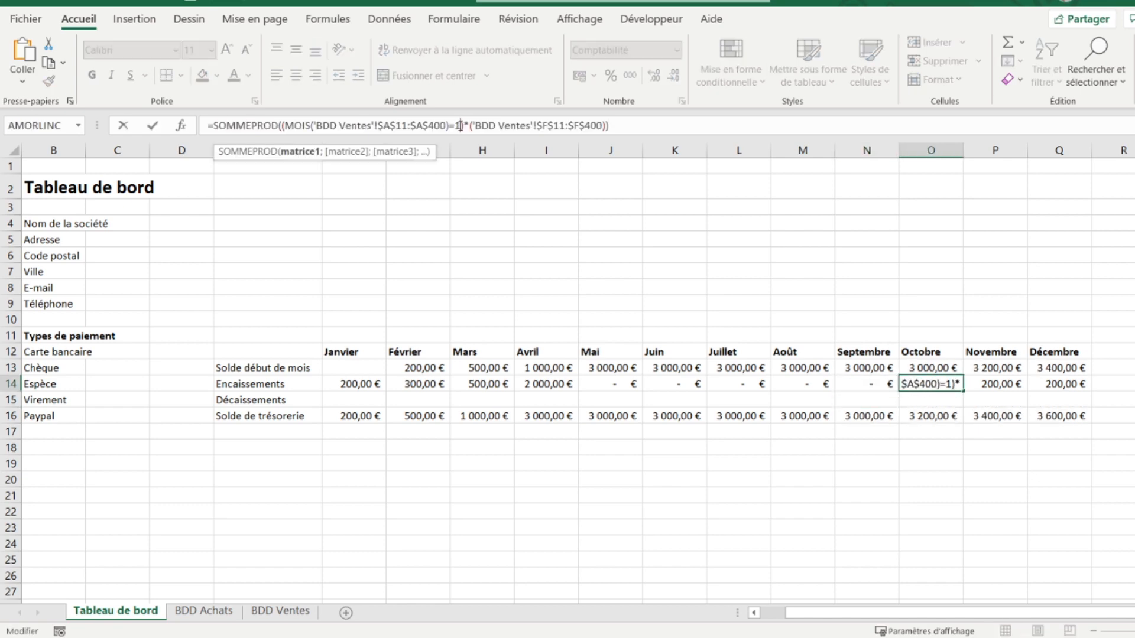
text(0)
key(Return)
Step: Adapt the month criterion in the Encaissements formulas for Novembre (P14) and Décembre (Q14) to their own months
key(Up)
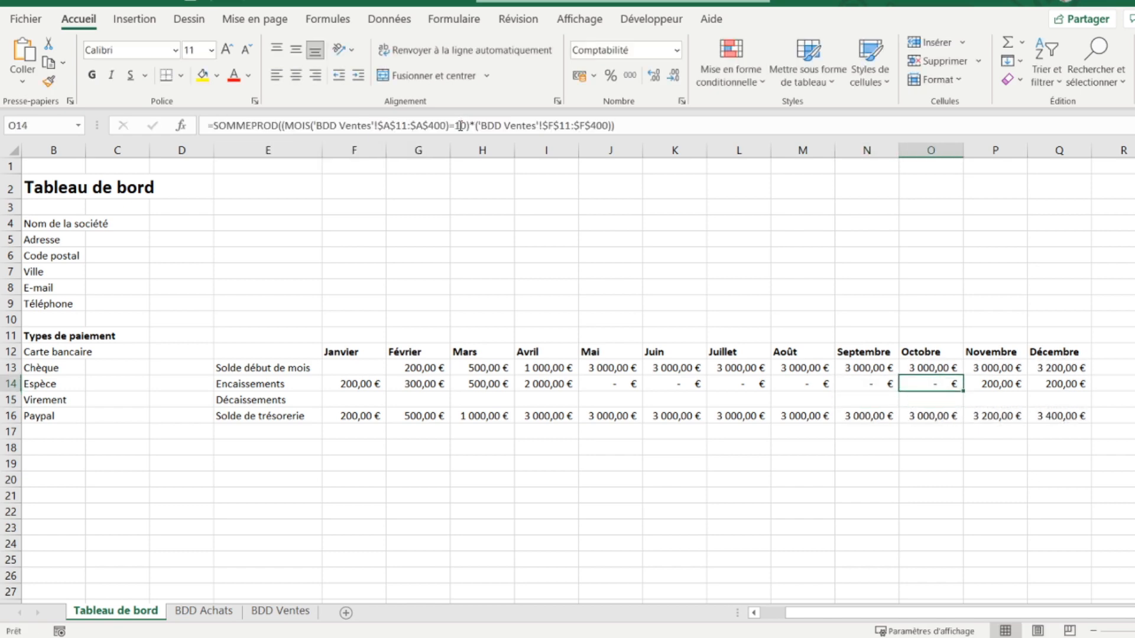
key(Right)
click(460, 126)
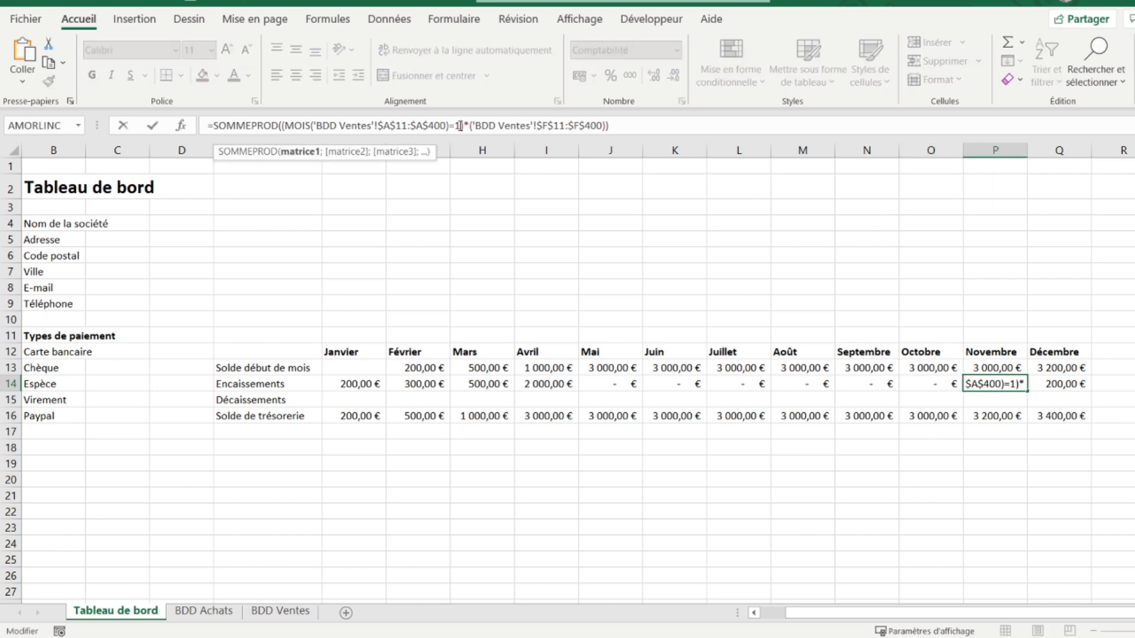
text(0)
key(Return)
key(Up)
key(Right)
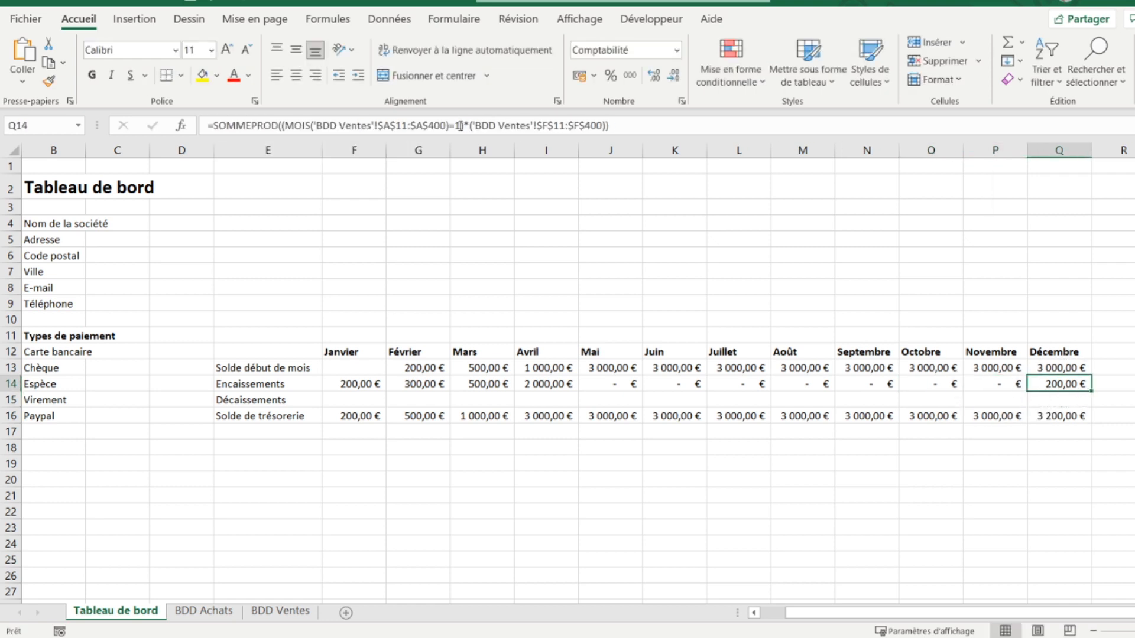
click(461, 126)
key(Return)
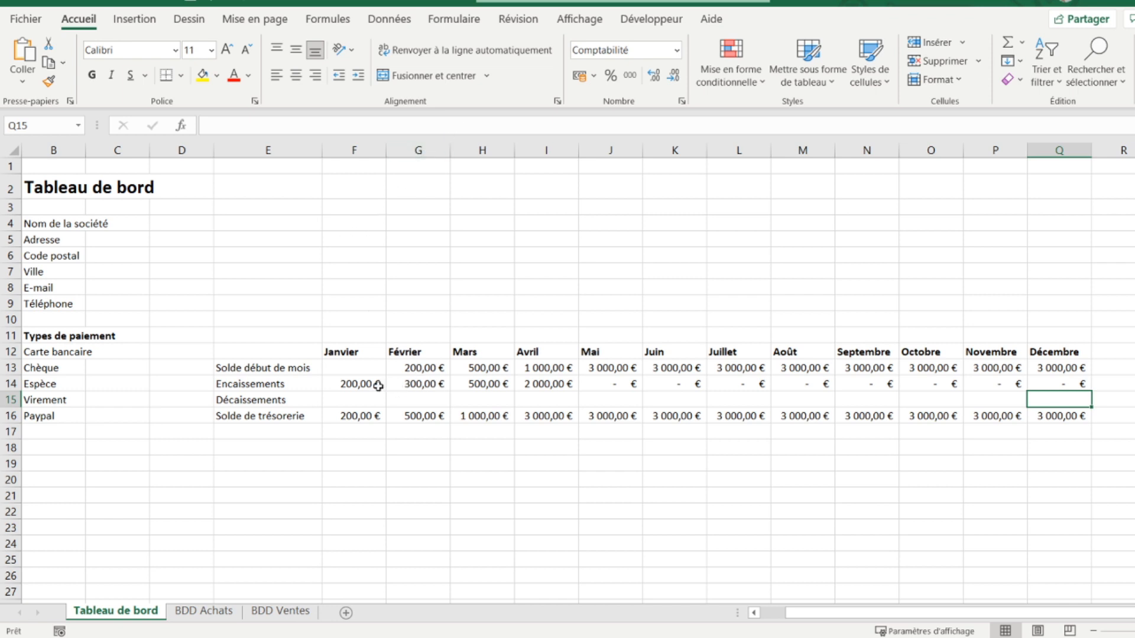
Step: Start a new sale in row 15 of BDD Ventes dated 05/04/2021 and extend the reference series from B14 into B15
click(259, 608)
click(46, 441)
text(05/)
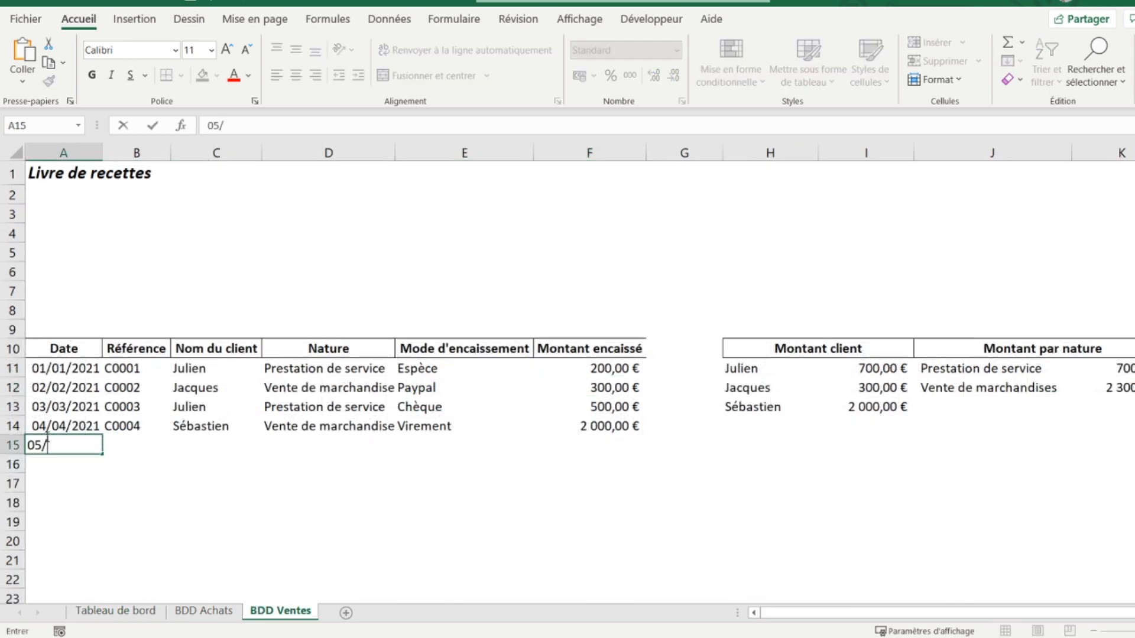
text(04/2021)
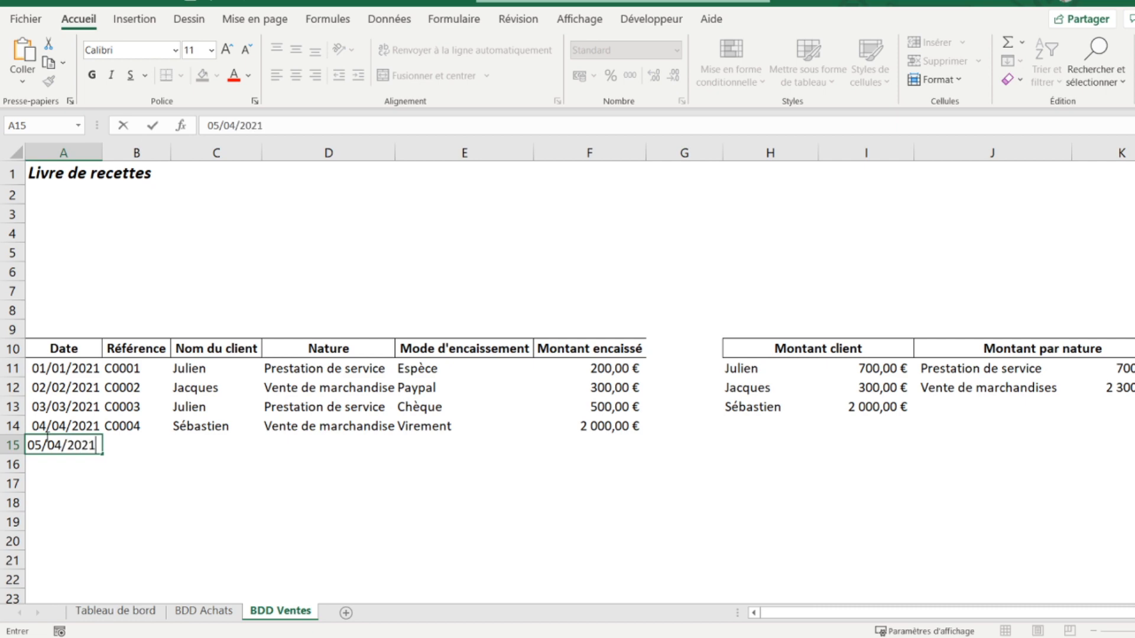
key(Tab)
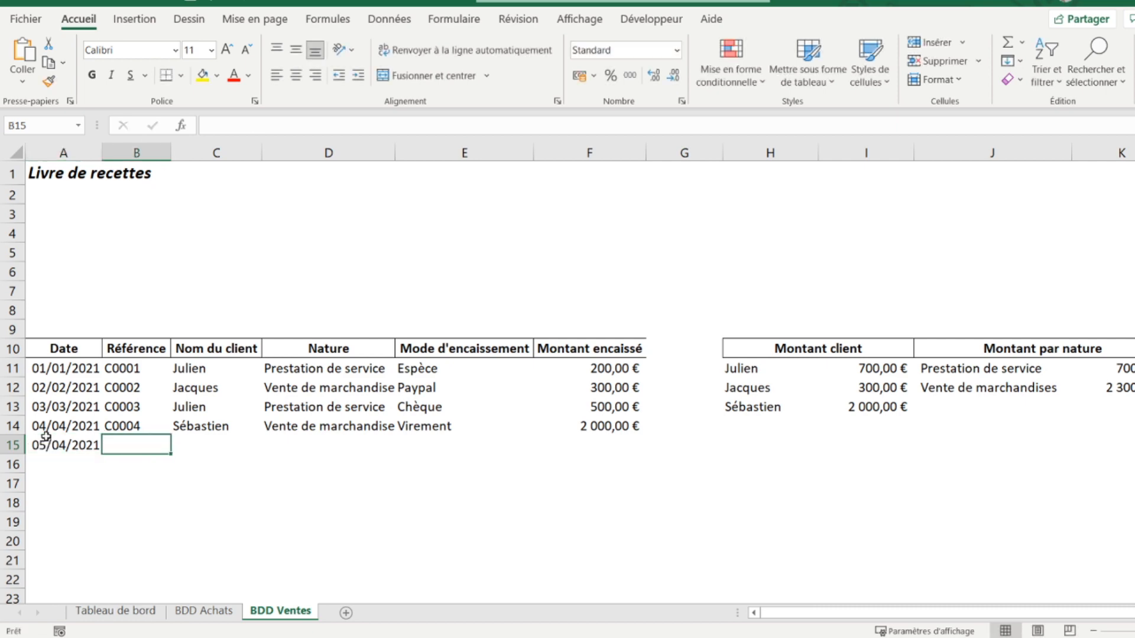
click(135, 425)
drag(170, 436, 170, 453)
Step: Enter the customer's name in C15 and copy the nature Vente de marchandises from D14 into D15
click(204, 447)
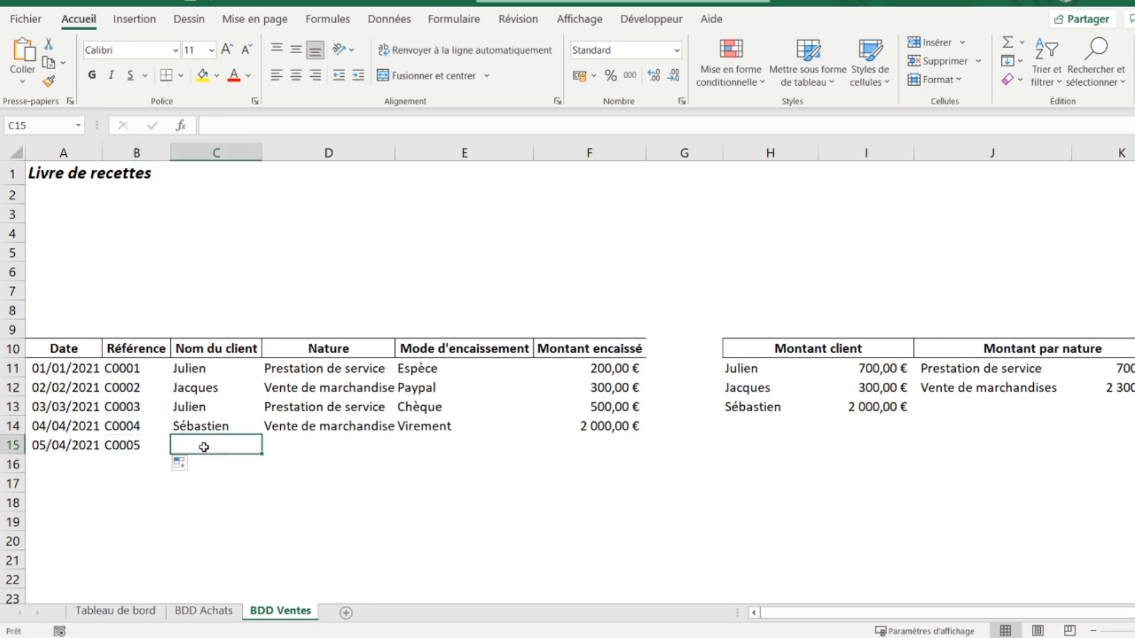
text(BOB)
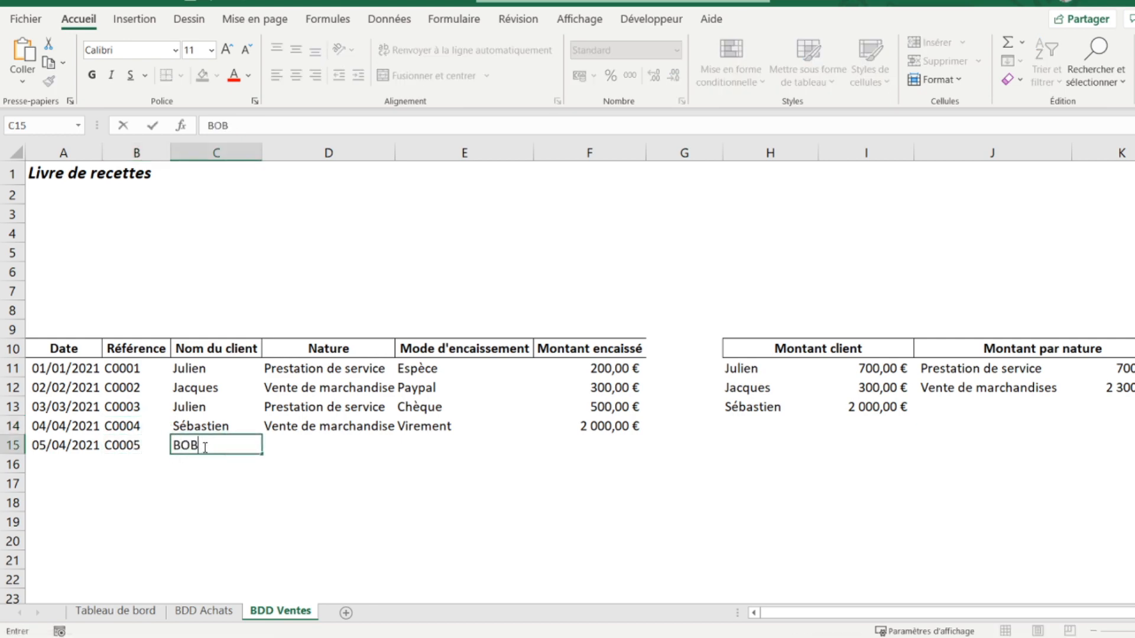
key(BackSpace)
key(BackSpace)
text(ob)
key(Tab)
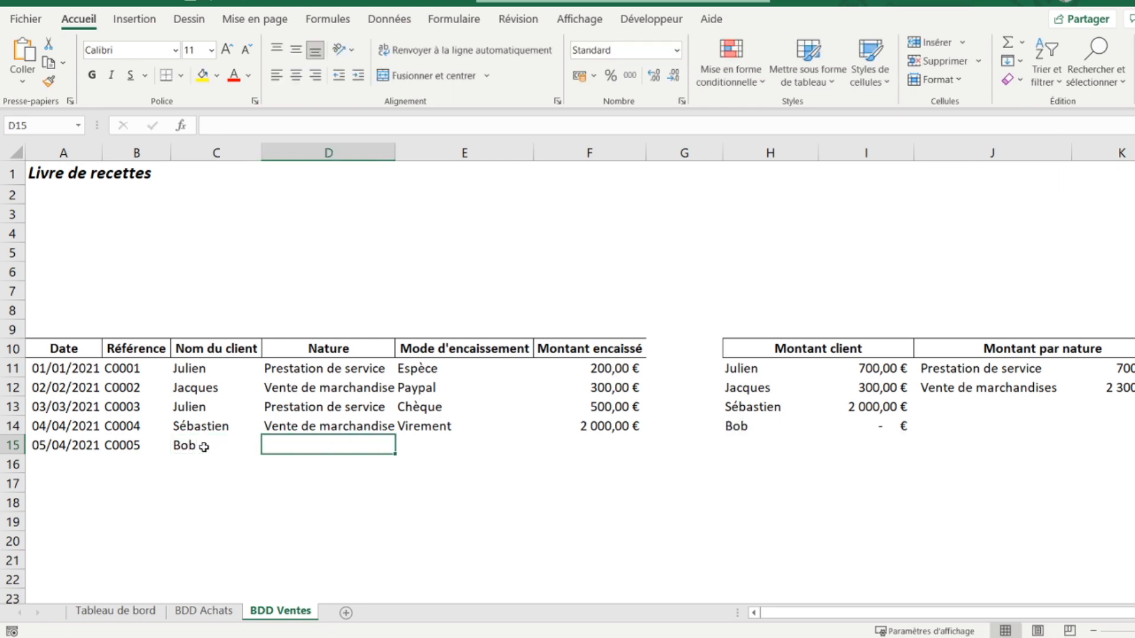
key(Up)
key(ctrl+c)
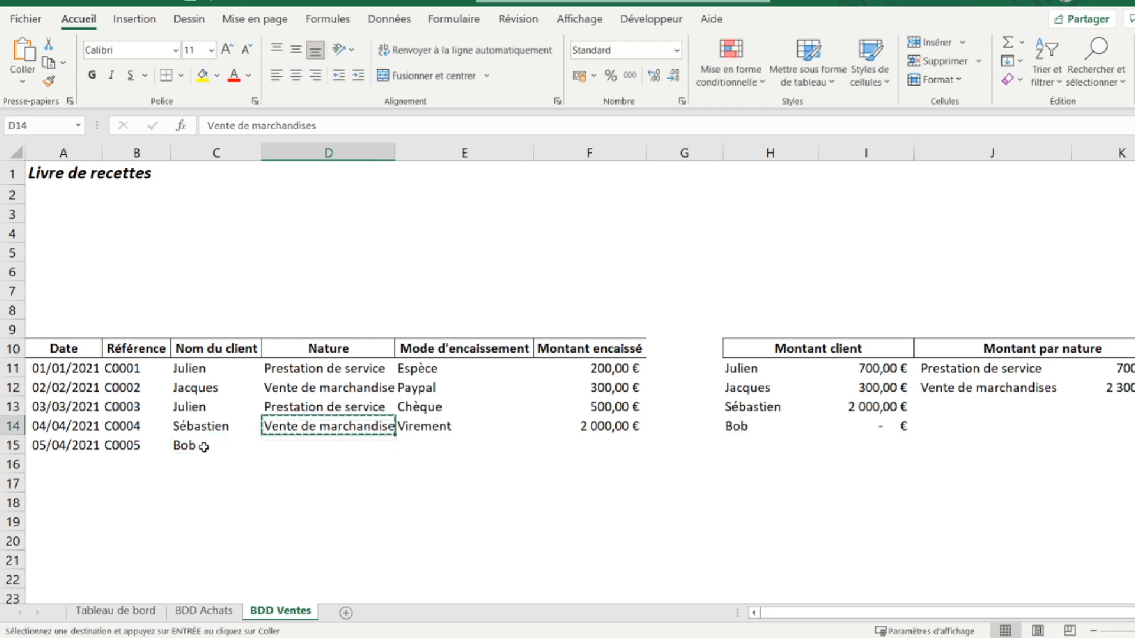
key(Down)
key(ctrl+v)
key(Tab)
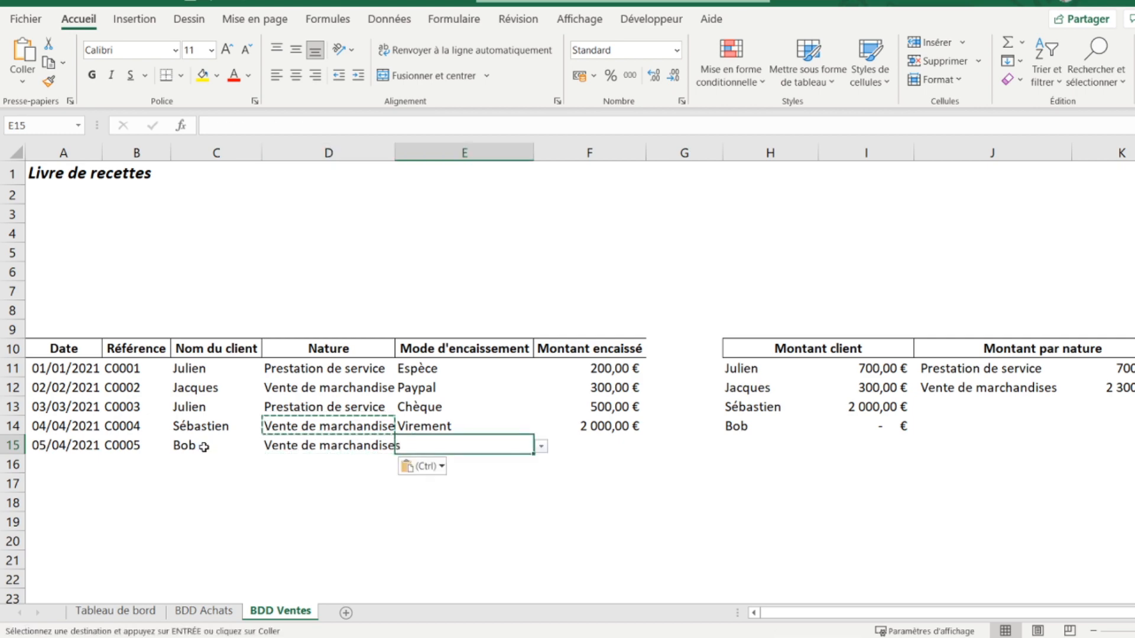
Step: Complete the row 15 sale with payment mode Chèque and amount 500, and check Avril's Encaissements on Tableau de bord
click(541, 446)
click(496, 474)
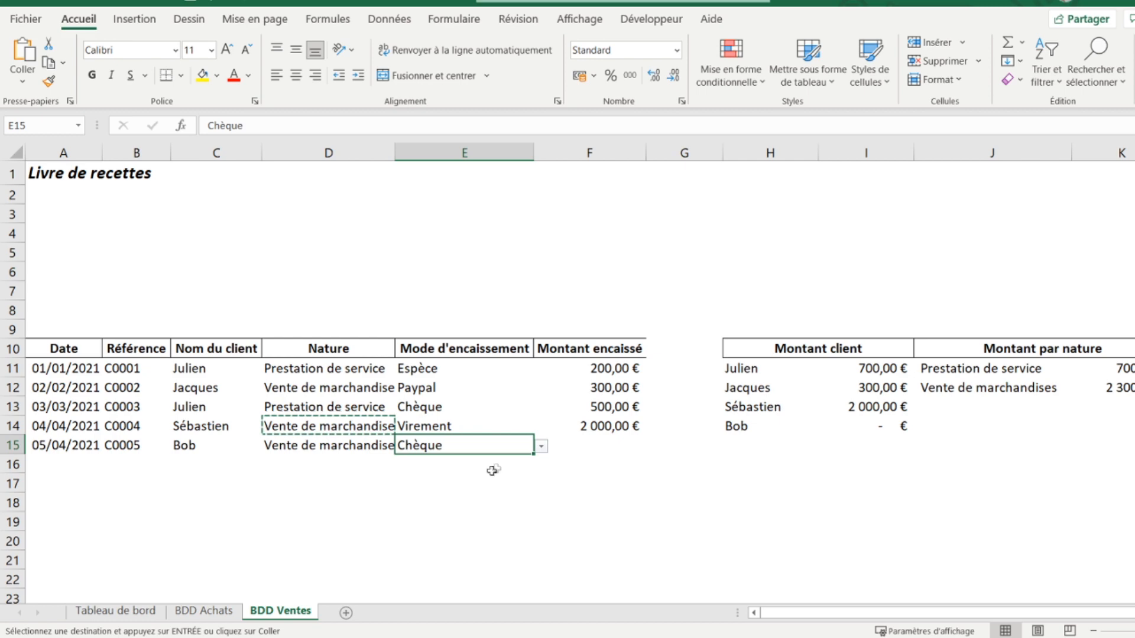
click(615, 448)
text(500)
key(Return)
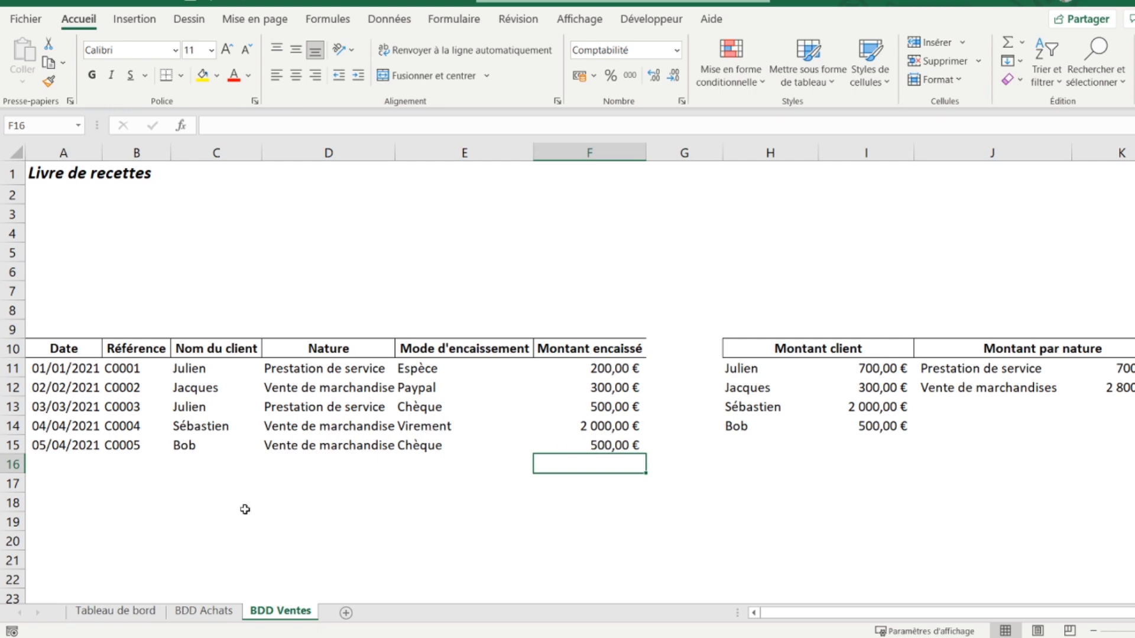
click(116, 610)
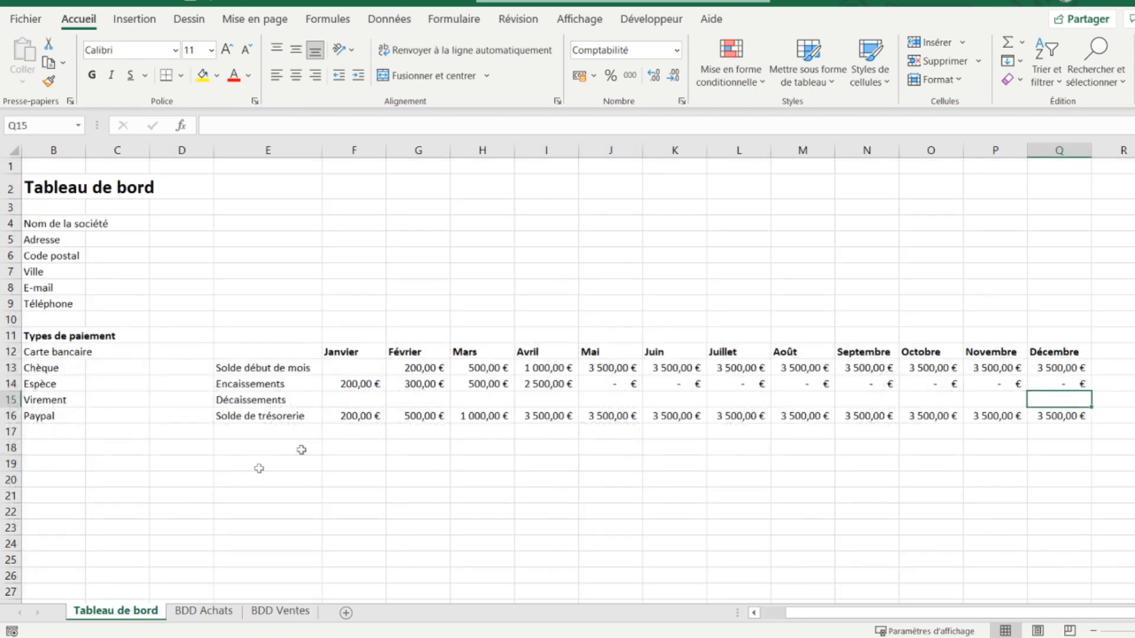
click(535, 387)
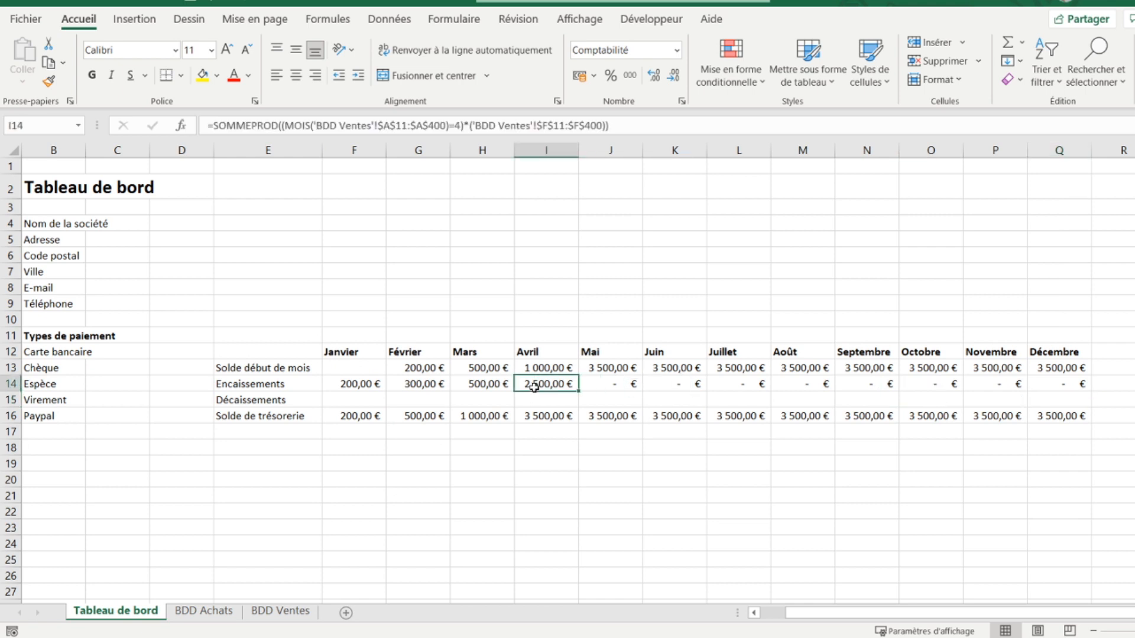
Step: Begin Janvier's Décaissements formula in F15 of Tableau de bord with =SOMMEPROD((MOIS(
key(Down)
key(Left)
key(Left)
key(Left)
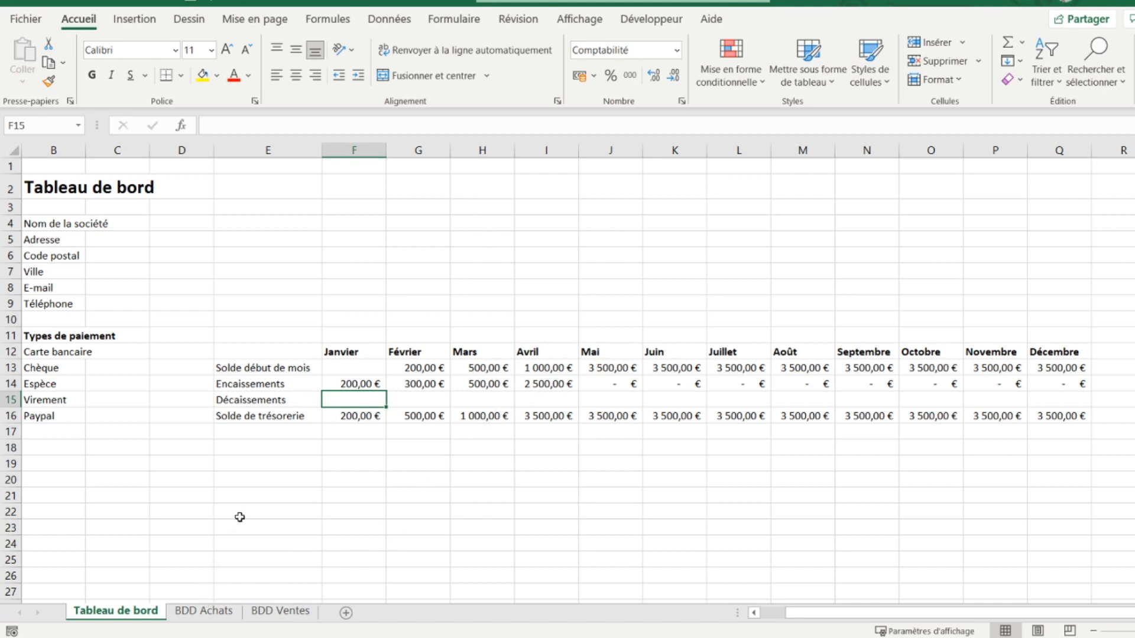
text(=somme)
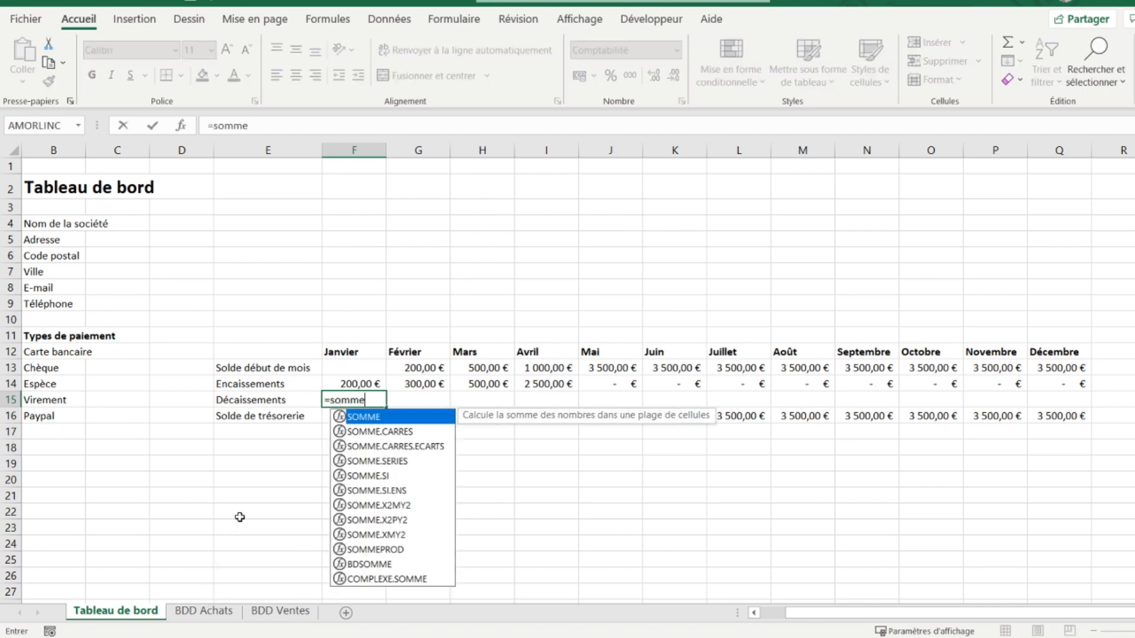
text(prod)
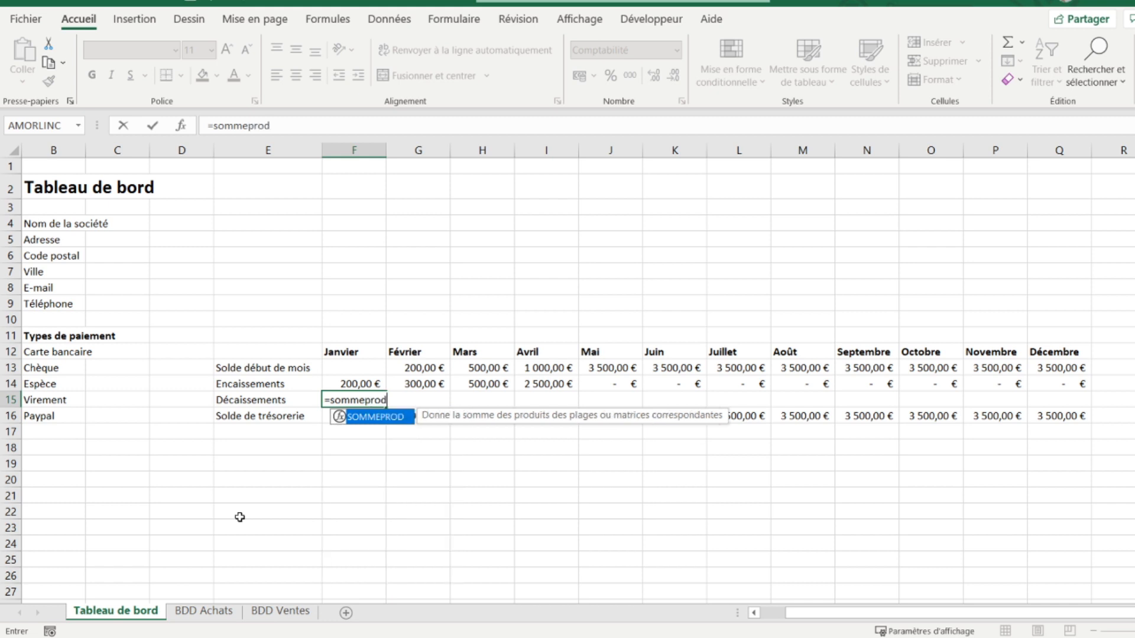
text(()
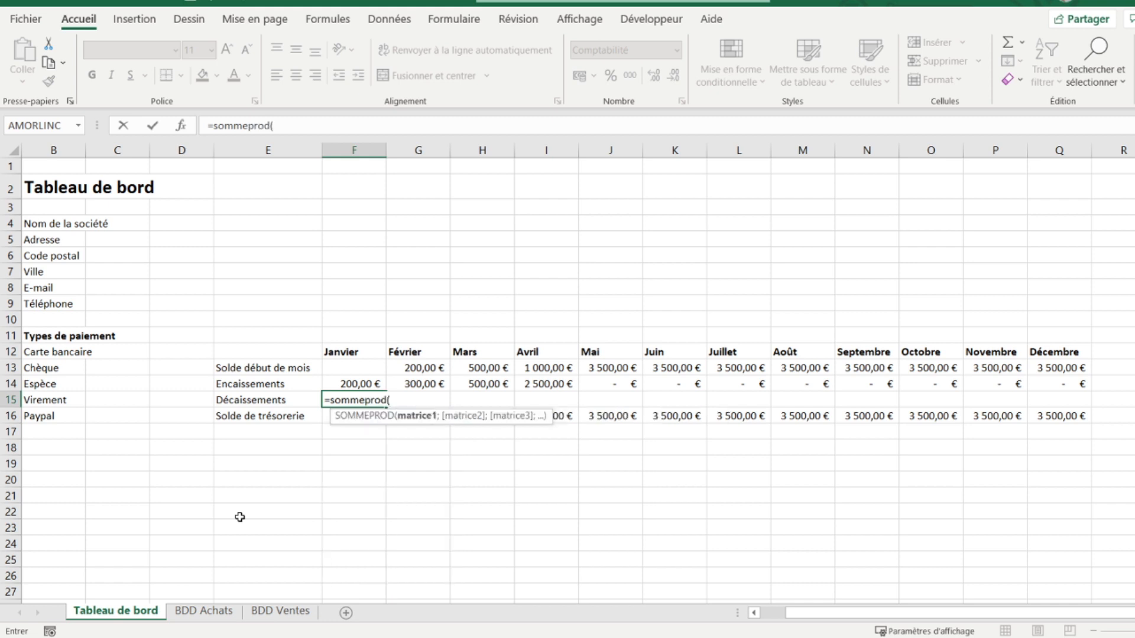
text((mois)
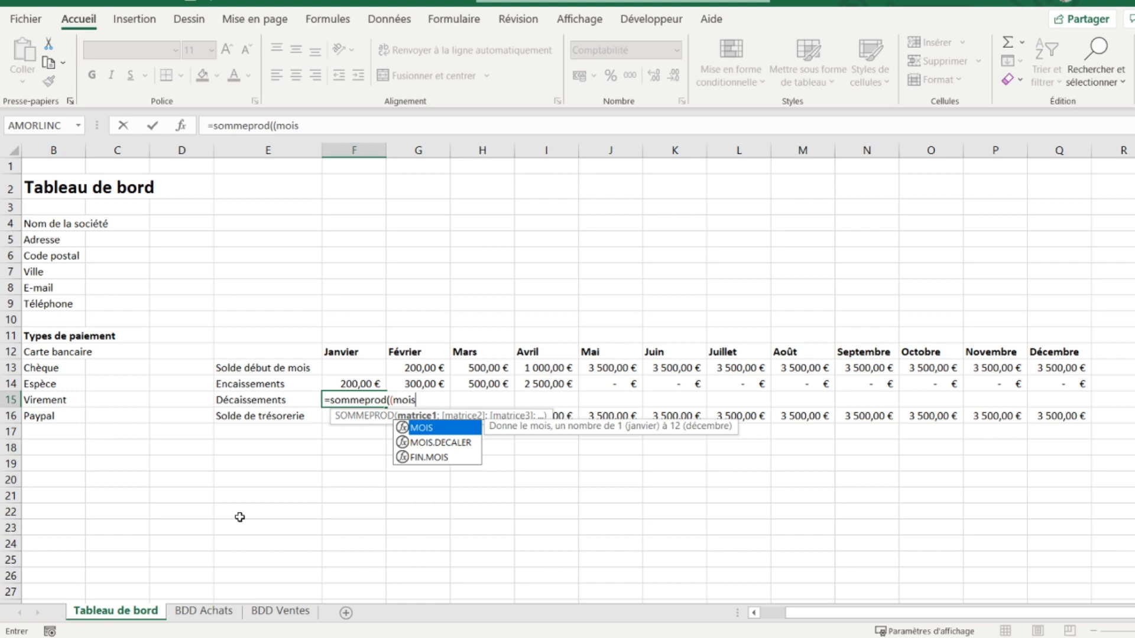
text(()
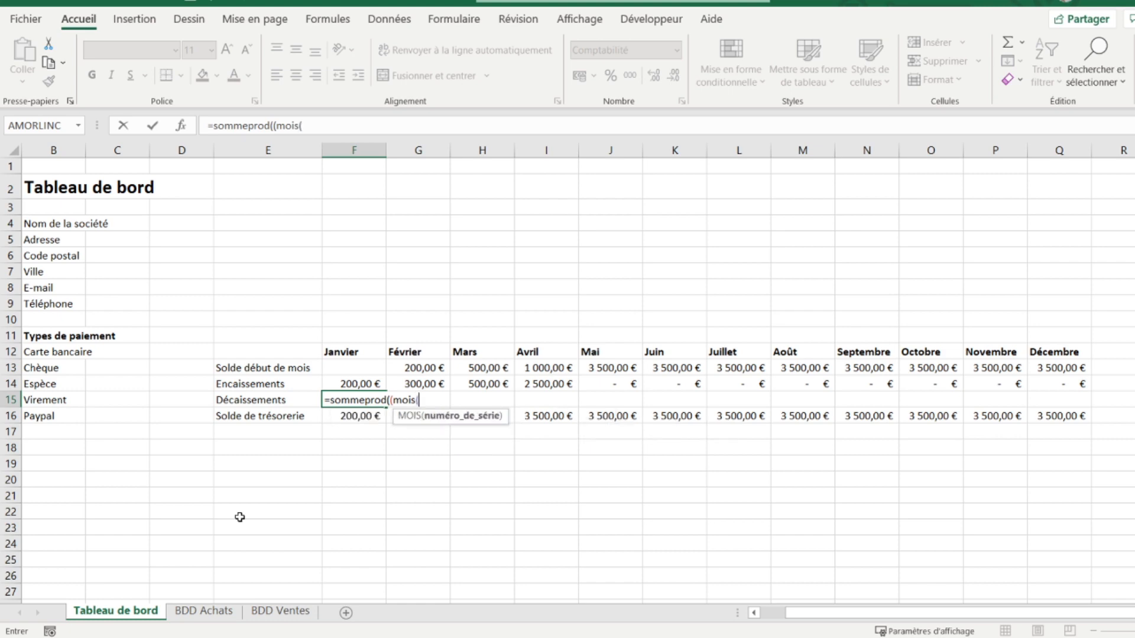
Step: Use the BDD Achats dates as absolute range $A$11:$A$400 in MOIS and set the month criterion to 1
click(202, 612)
drag(58, 389, 50, 431)
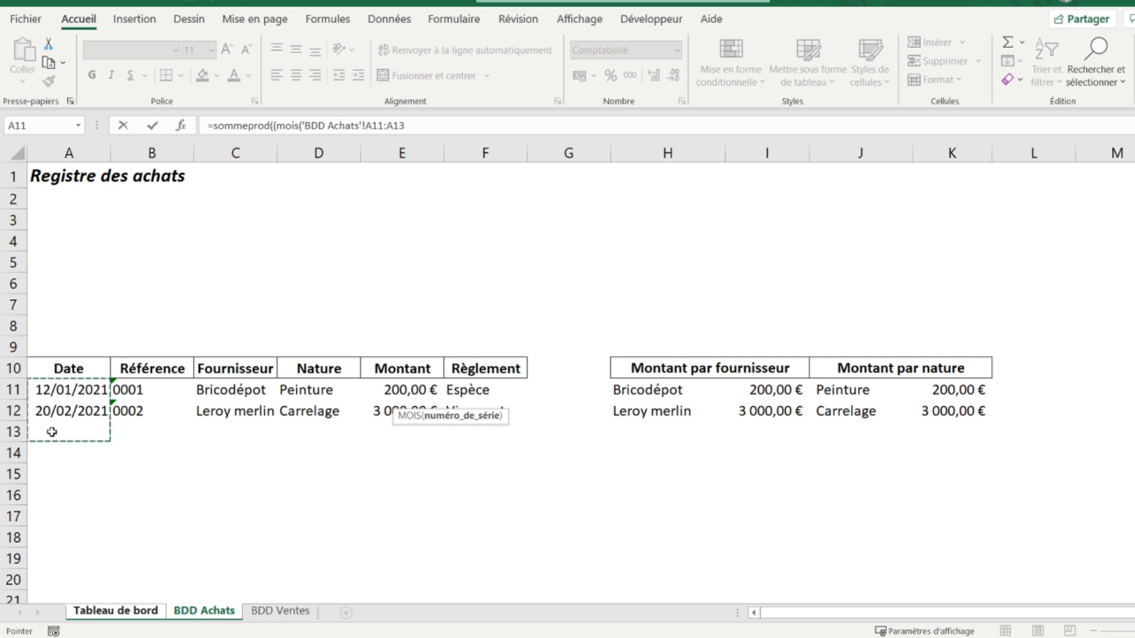
click(420, 123)
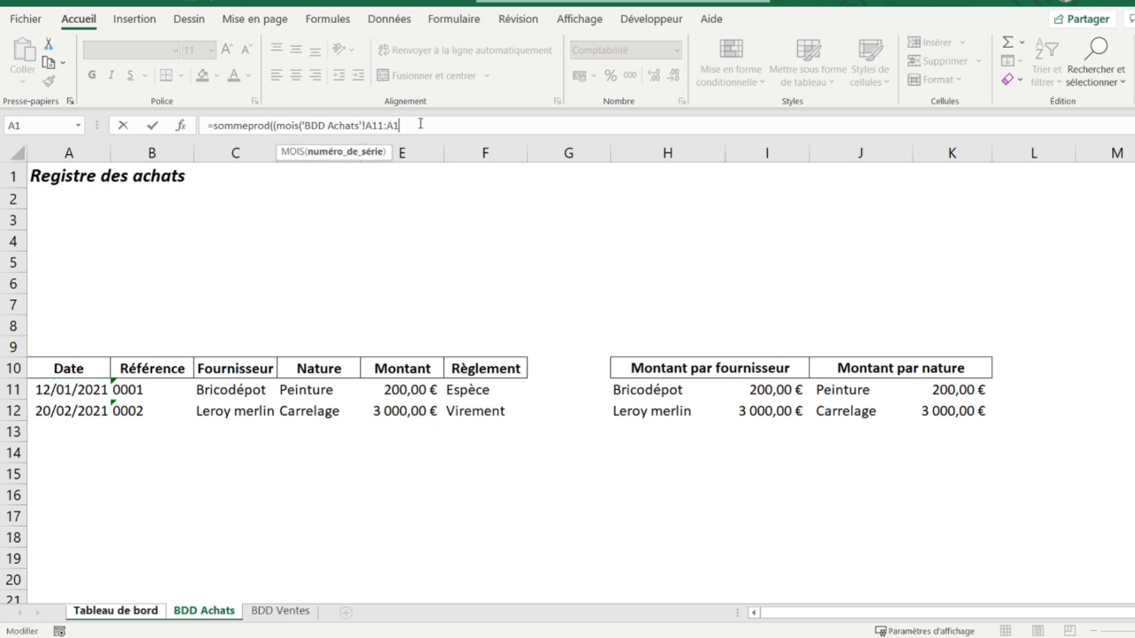
key(BackSpace)
text(400)
key(F4)
click(408, 126)
key(F4)
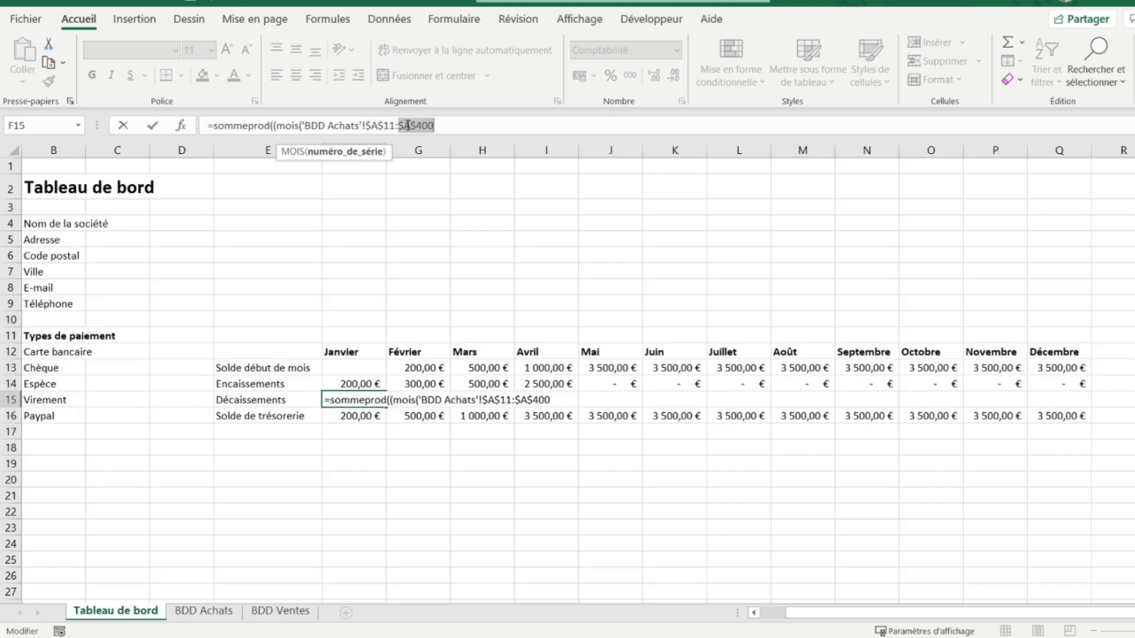
click(447, 126)
text()=1)
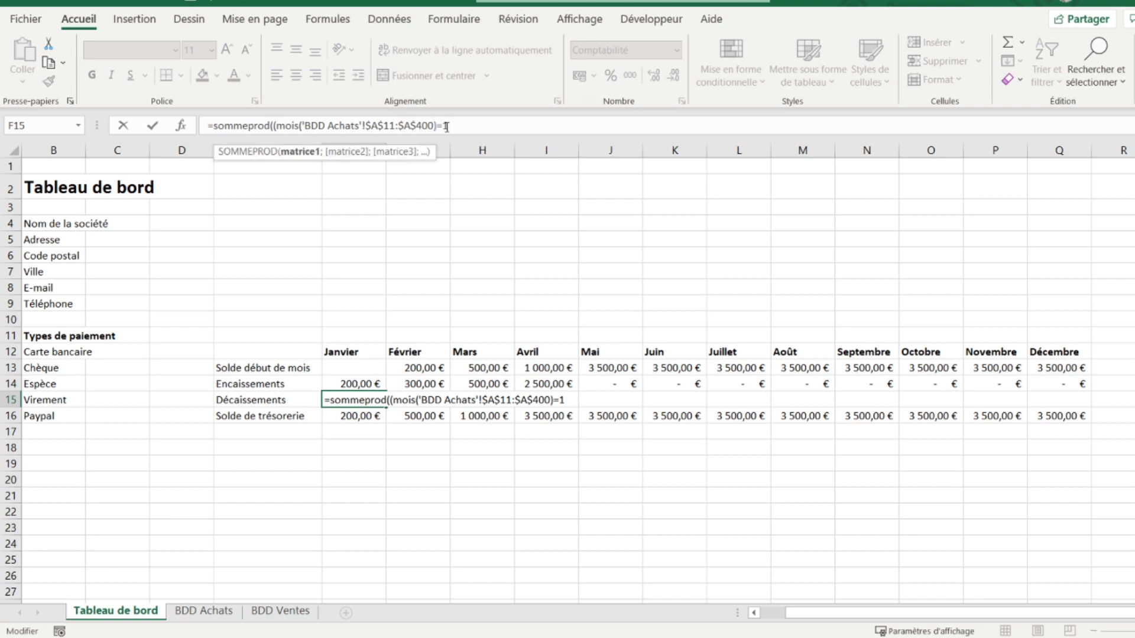
Step: Multiply the criterion by the BDD Achats amounts in absolute range $E$11:$E$400 and complete Janvier's Décaissements formula
text()*()
click(203, 612)
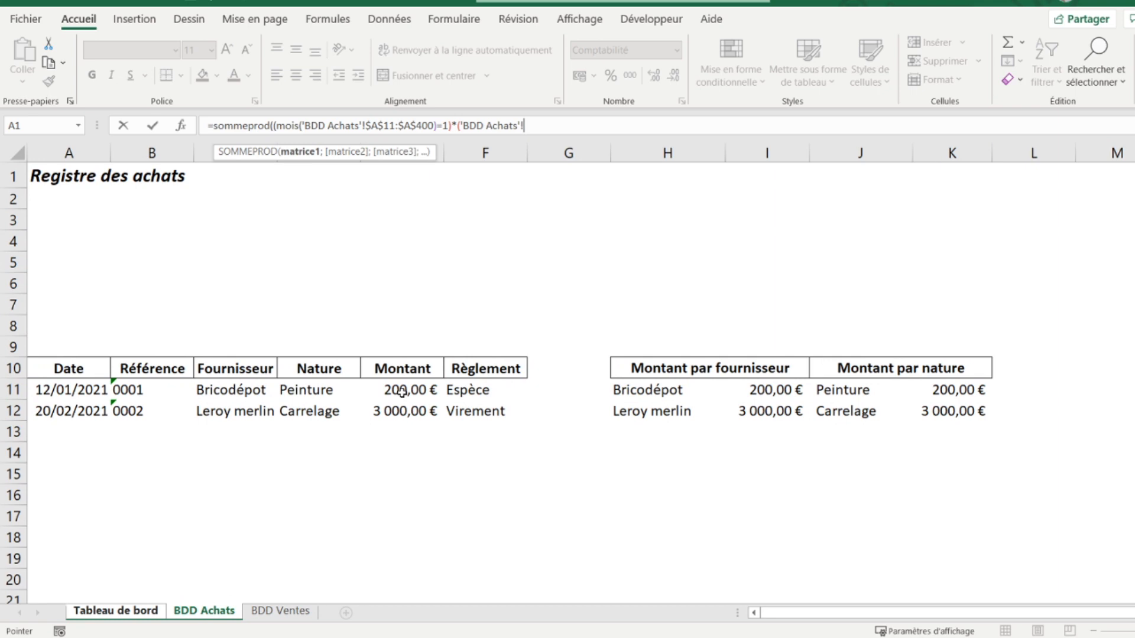
drag(402, 392, 399, 411)
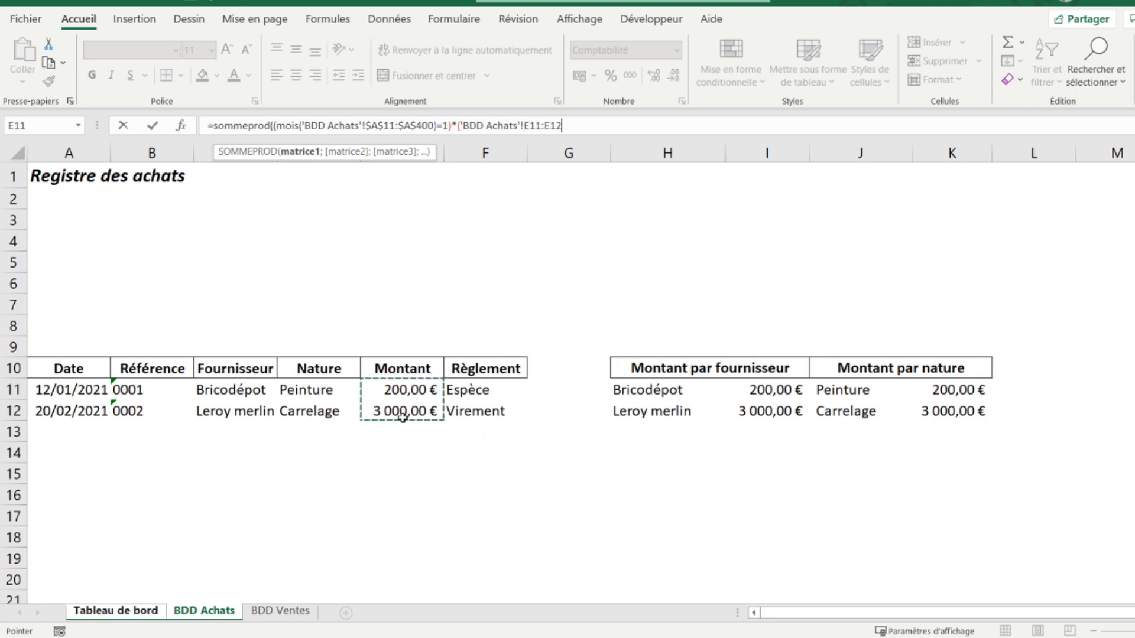
key(BackSpace)
key(BackSpace)
text(400)
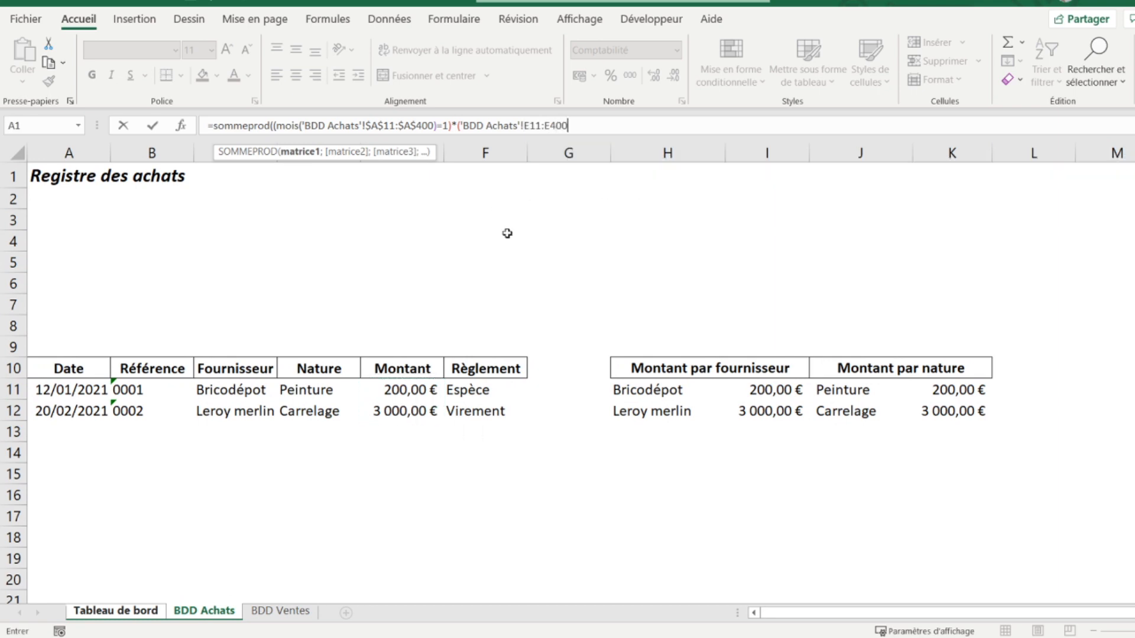
click(532, 127)
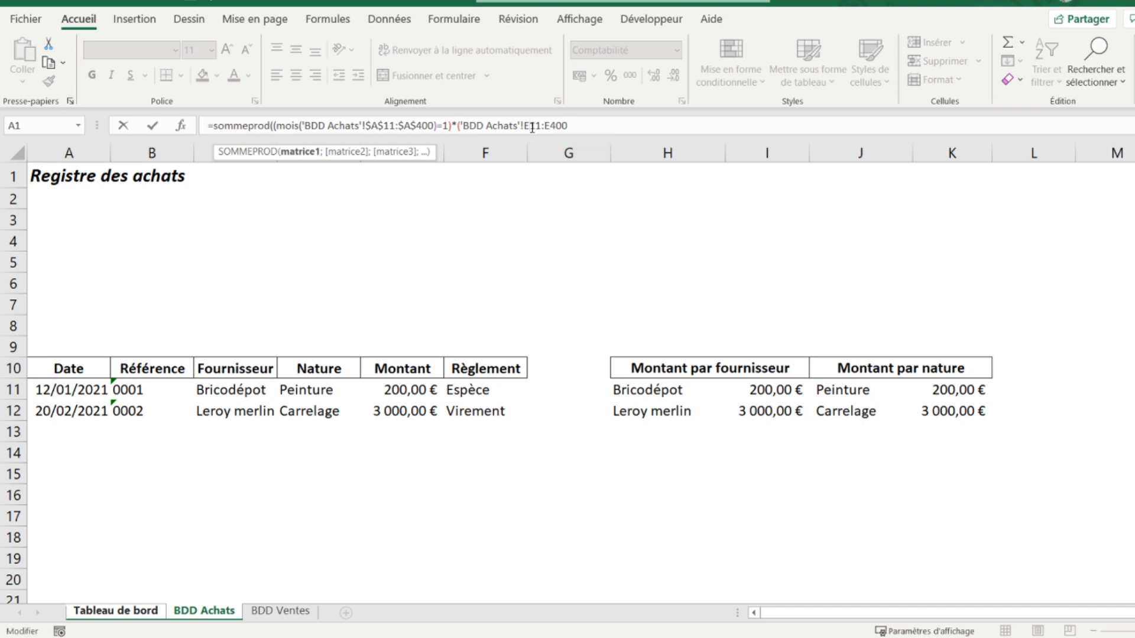
key(F4)
click(563, 126)
key(F4)
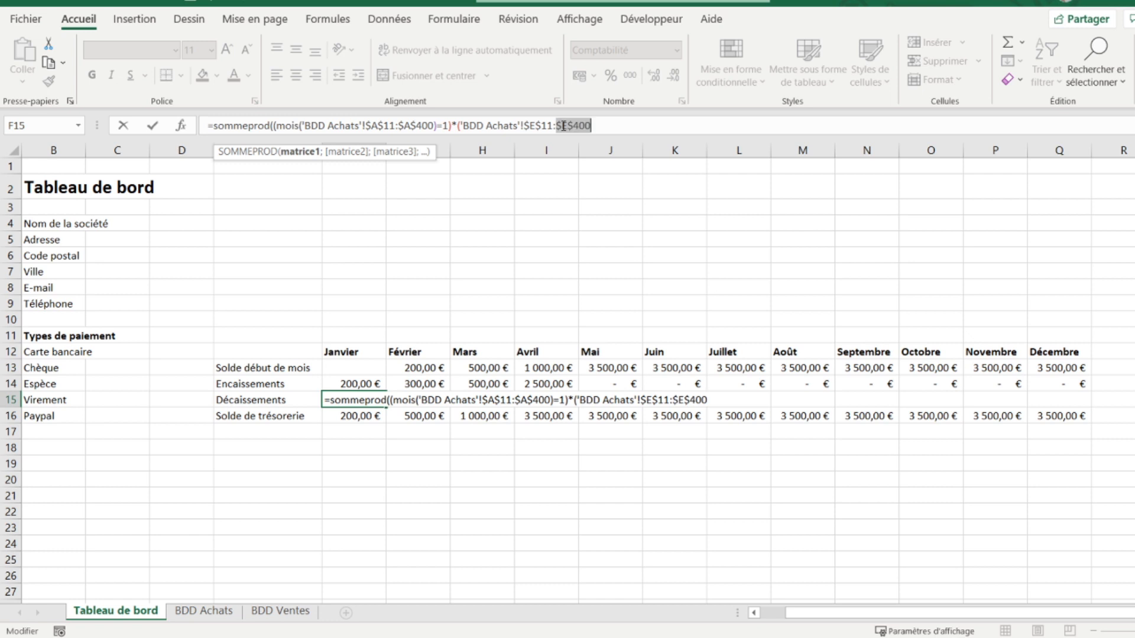
click(604, 126)
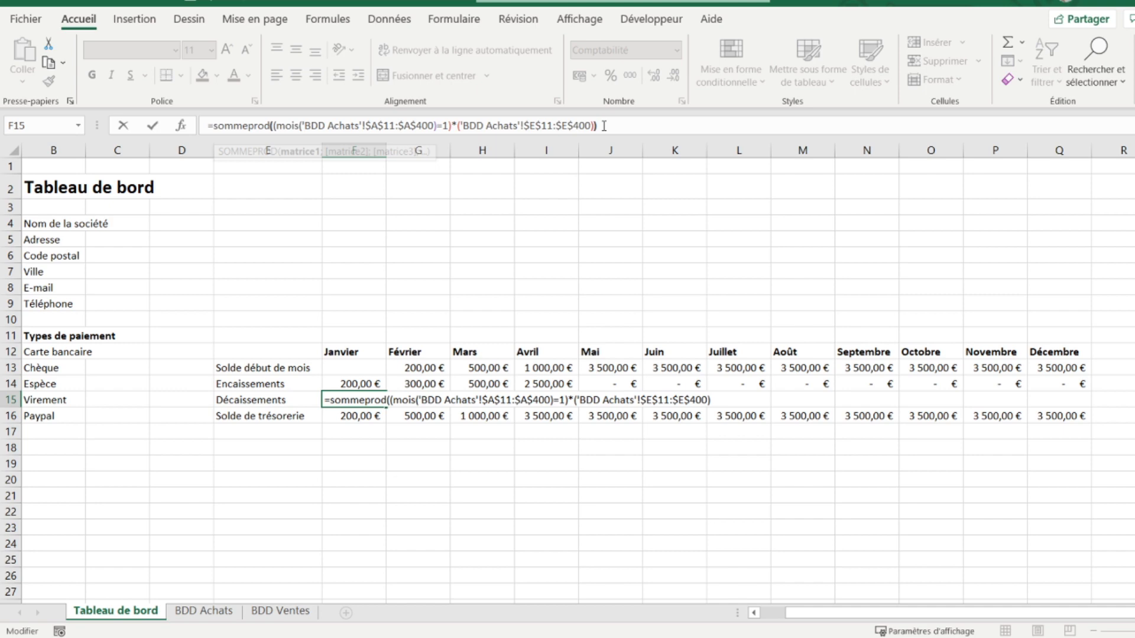
key(Return)
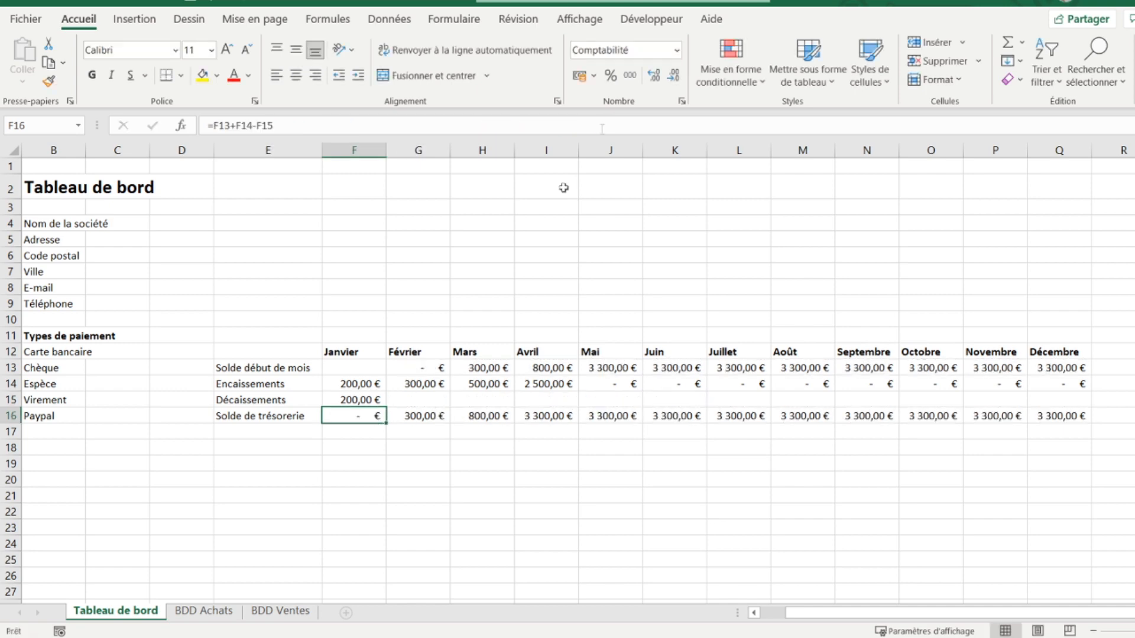
Step: Compare Janvier's Décaissements on Tableau de bord with the January purchase amount in BDD Achats
click(352, 399)
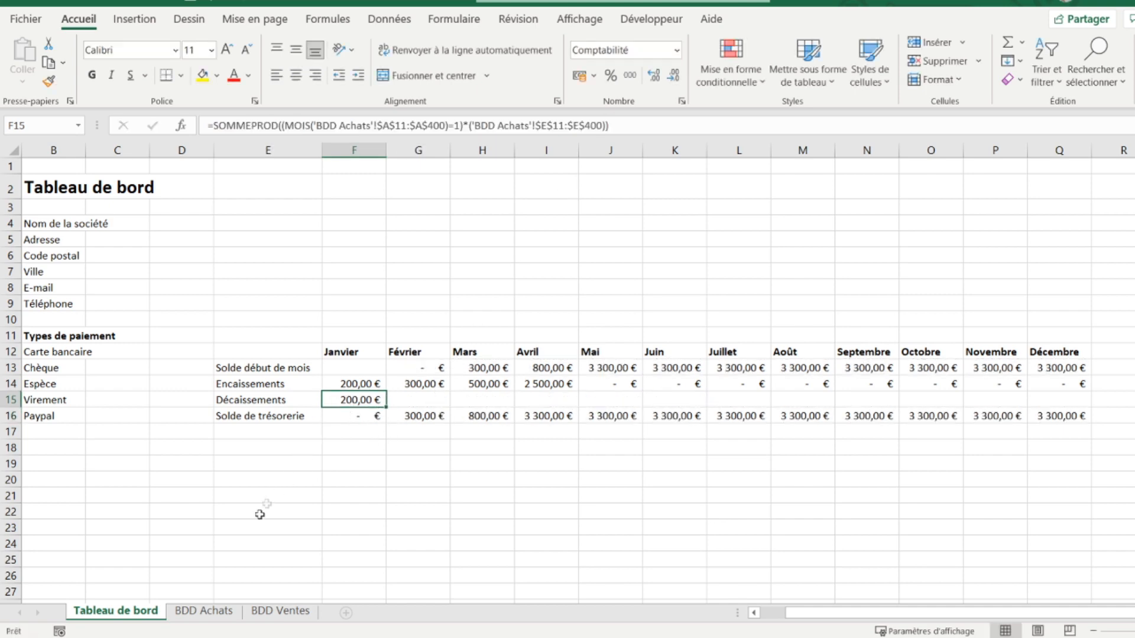
click(202, 611)
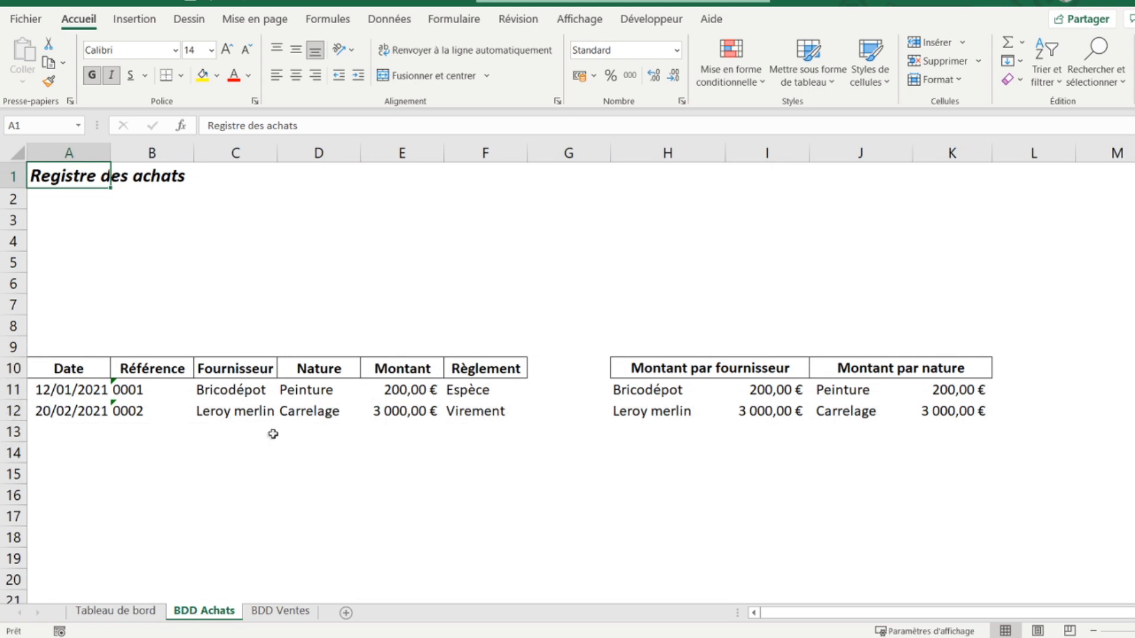
click(395, 391)
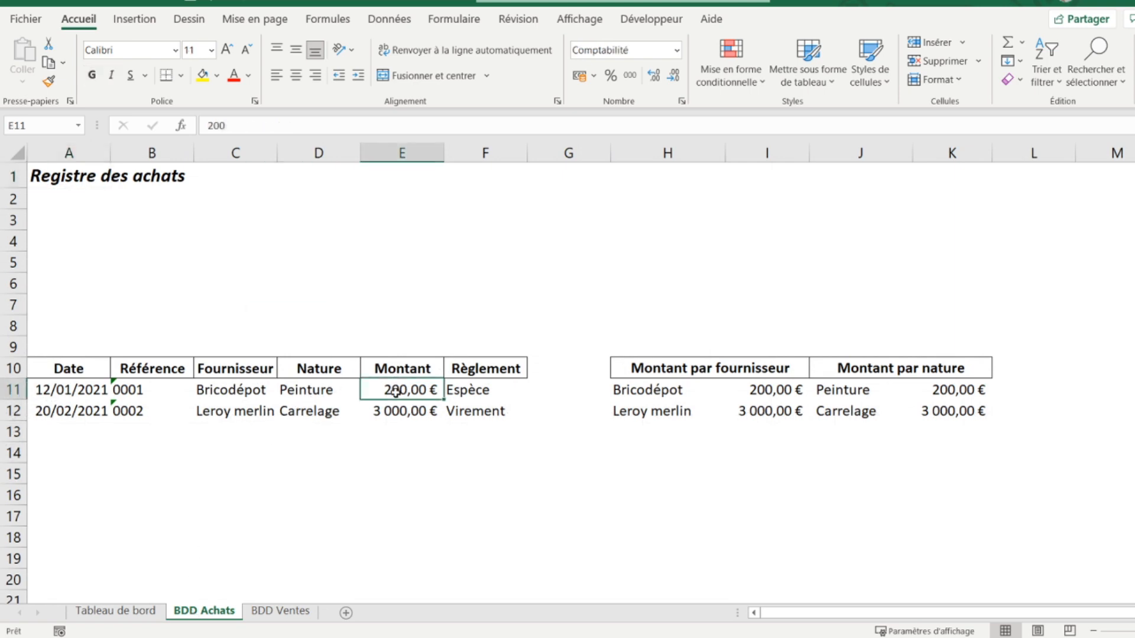
click(121, 612)
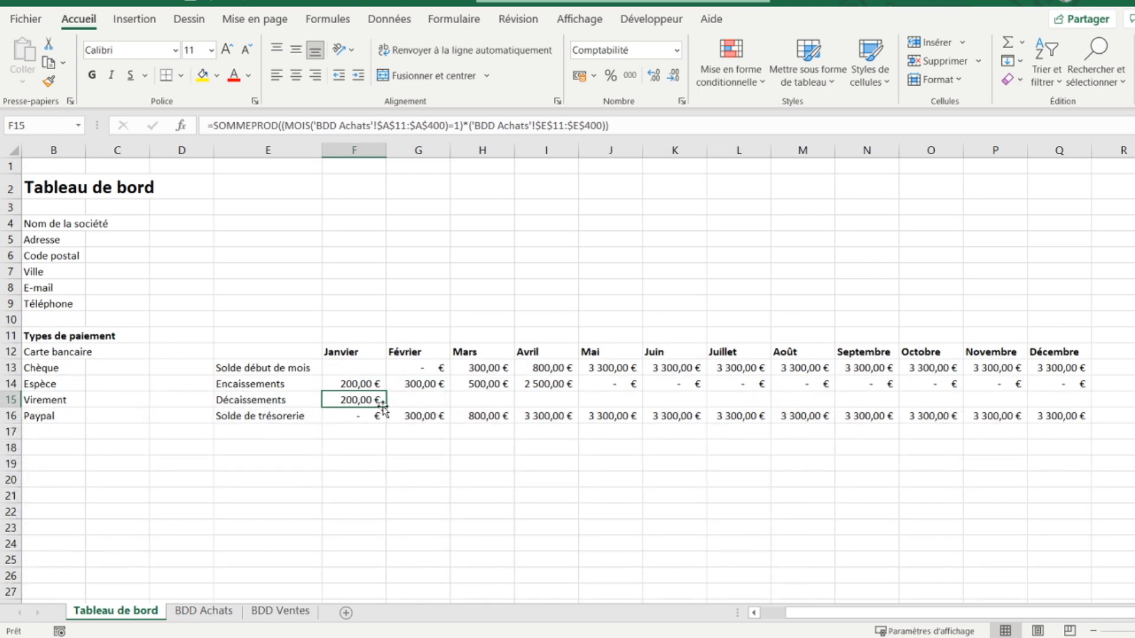
Step: Copy the Décaissements formula from F15 into Février (G15) and set its month criterion to 2
drag(387, 406, 425, 402)
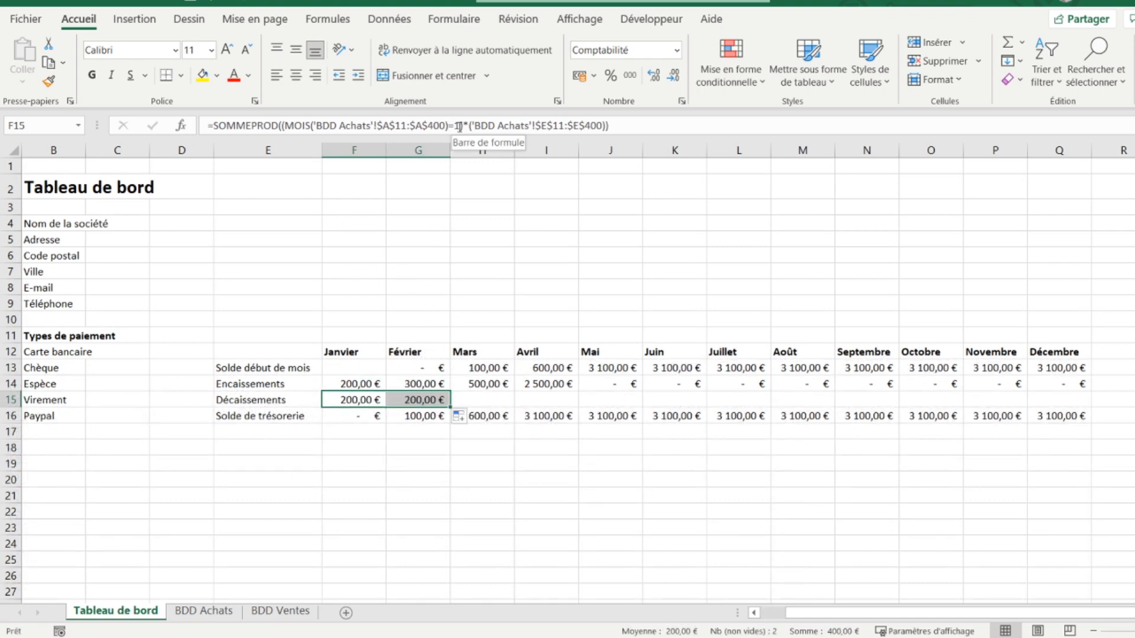
click(407, 402)
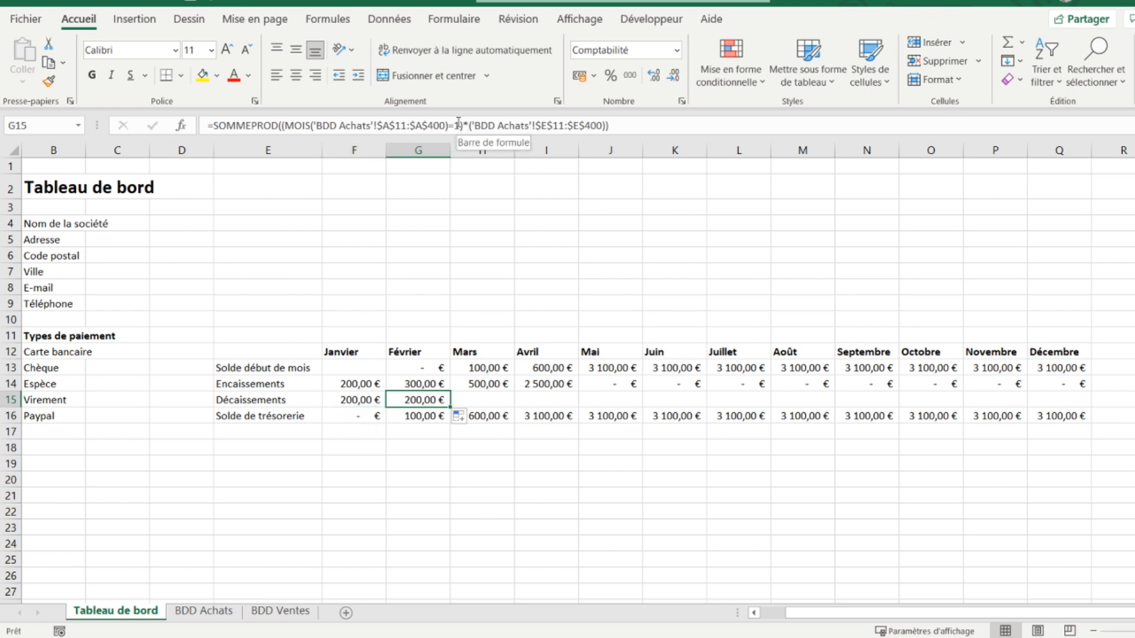
click(458, 125)
key(BackSpace)
text(2)
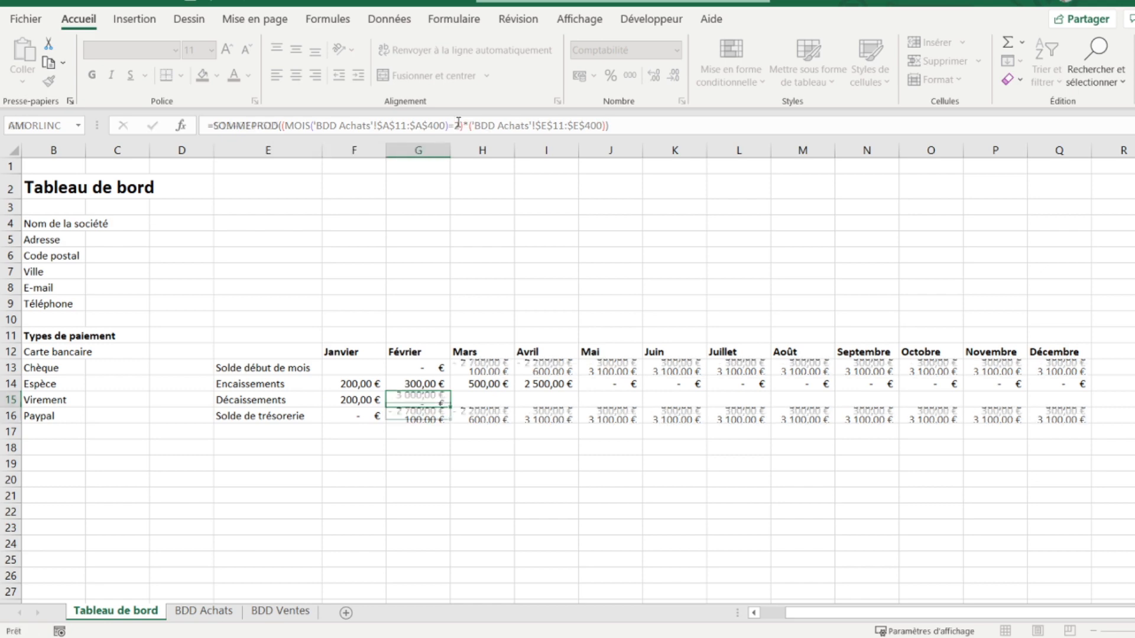
key(Return)
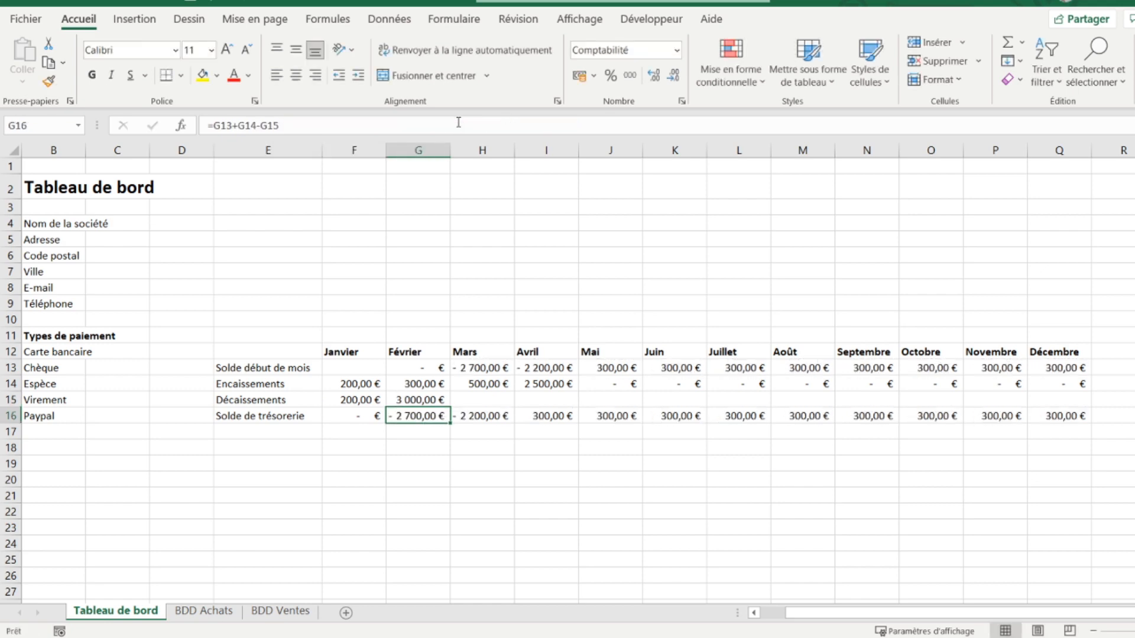
Step: Check Février's Décaissements against BDD Achats and fill the G15 formula across through Décembre (Q15)
click(193, 613)
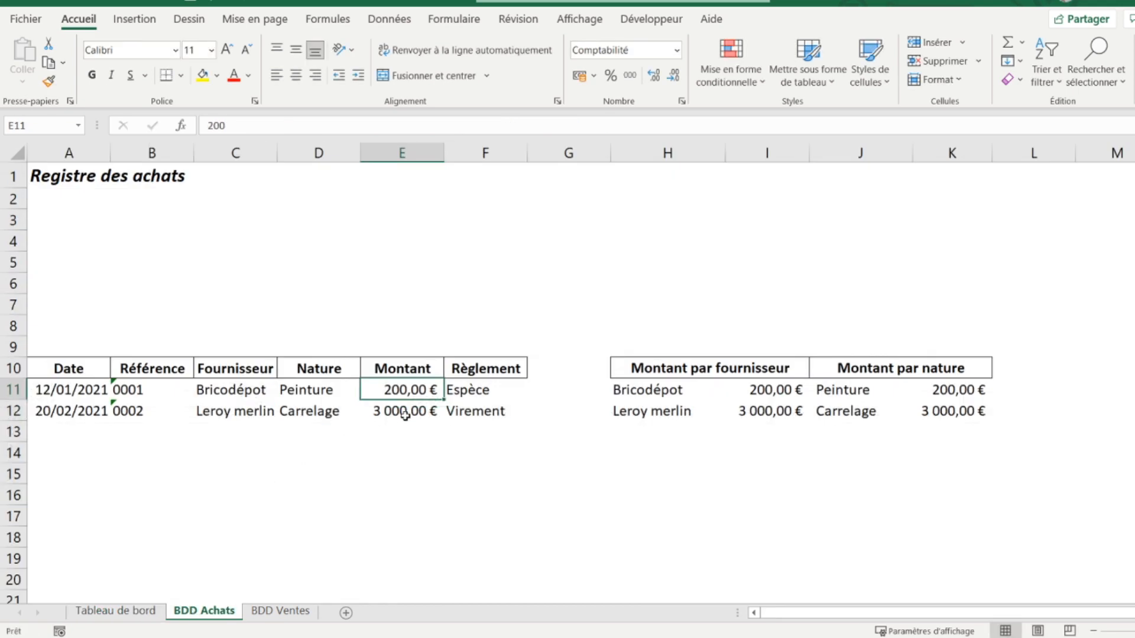
click(112, 609)
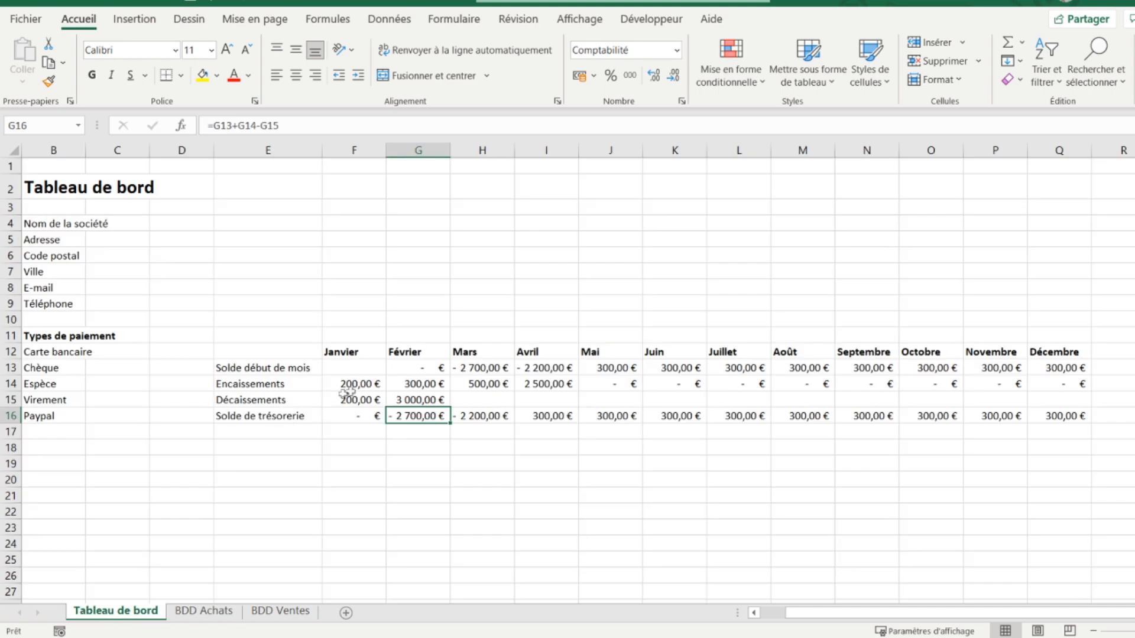
click(429, 400)
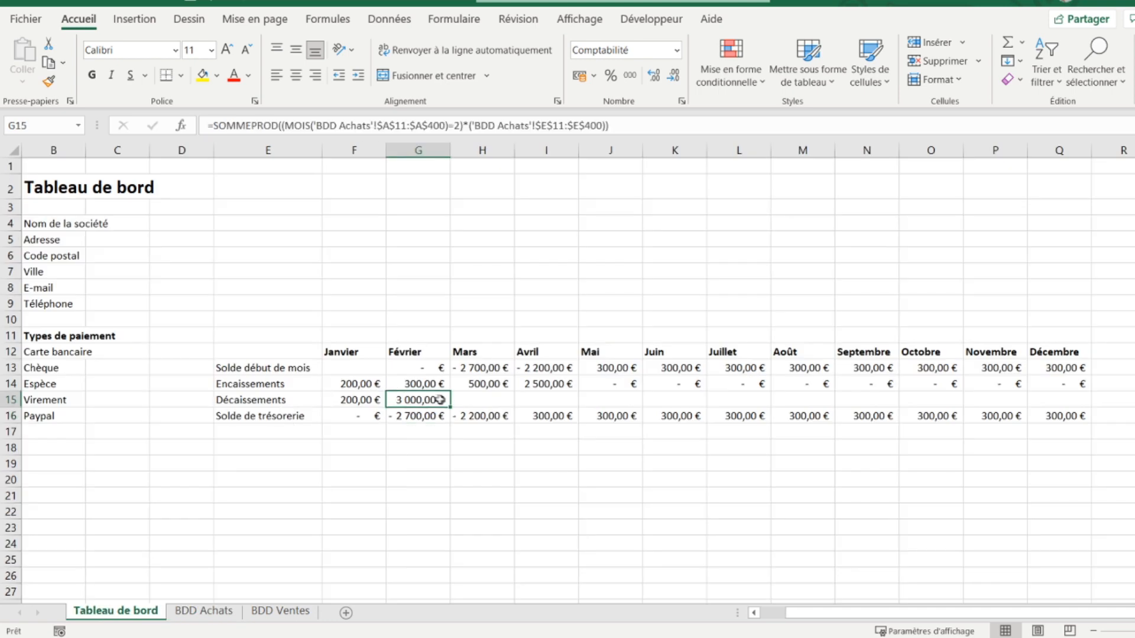
drag(450, 408, 1073, 394)
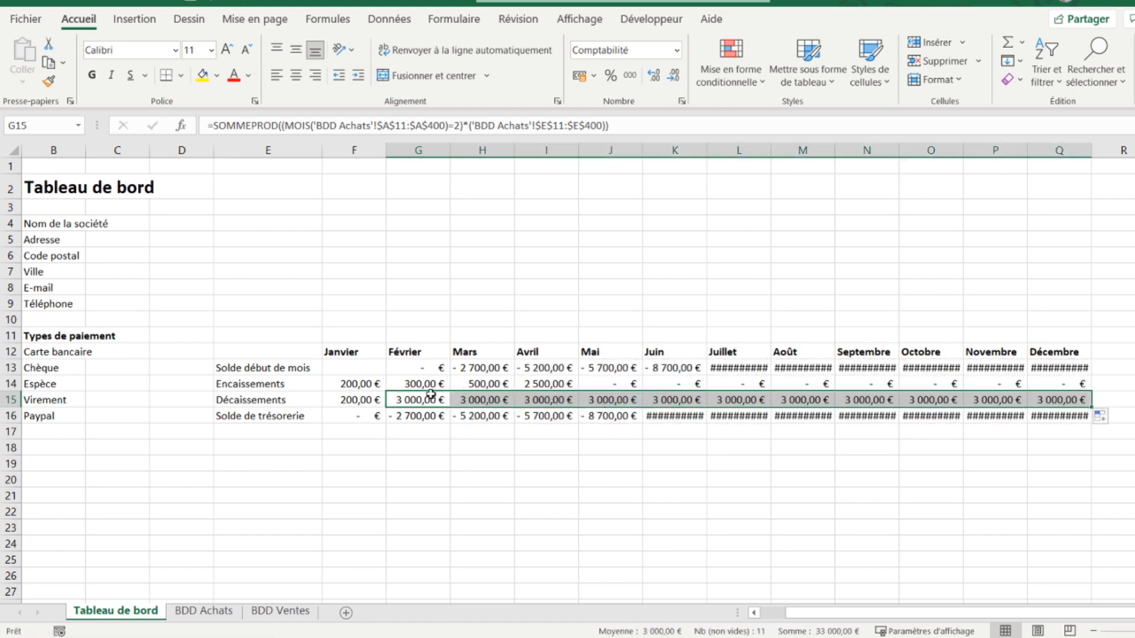
Step: Set the month criterion in the Décaissements formulas to 3 for Mars (H15) and 4 for Avril (I15)
click(461, 404)
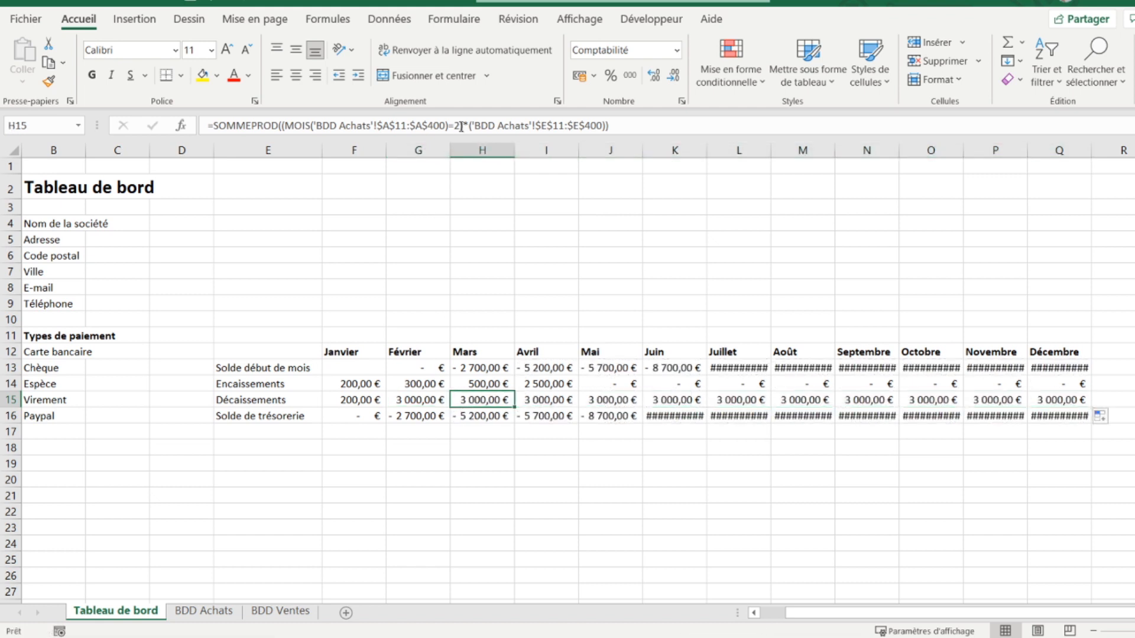
click(460, 125)
key(BackSpace)
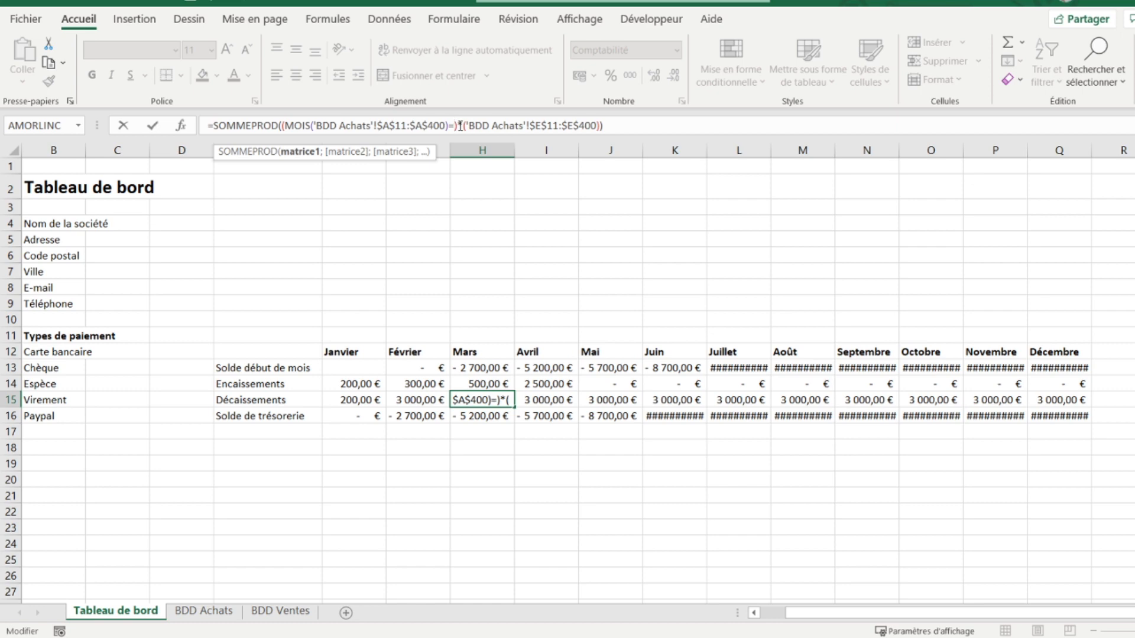
text(3)
key(Return)
click(546, 400)
click(460, 125)
key(BackSpace)
text(4)
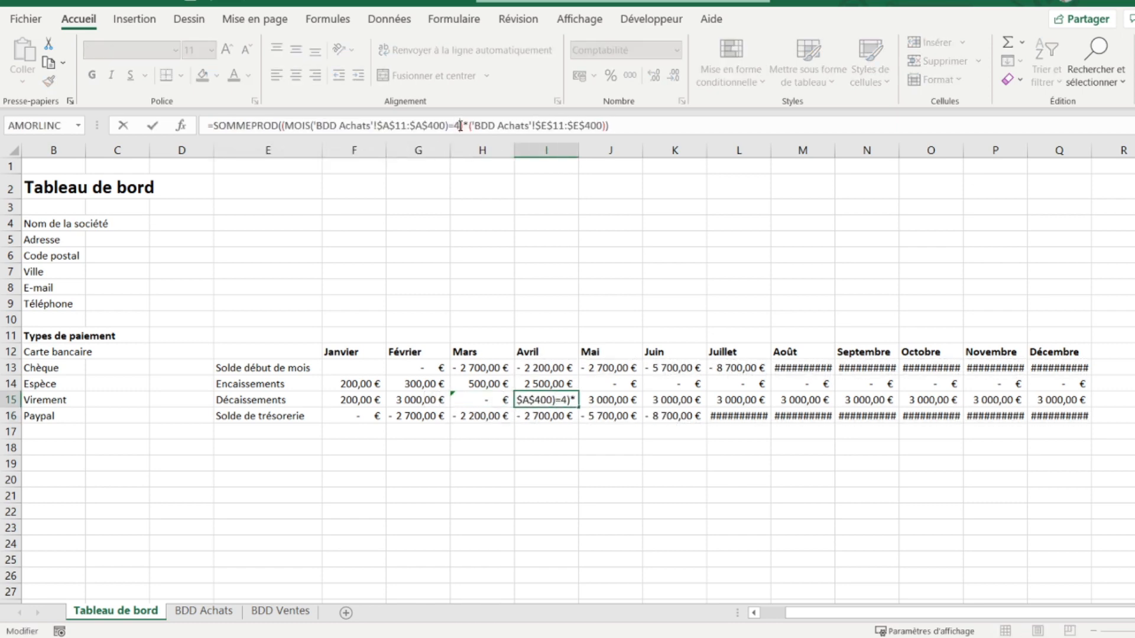
key(Return)
Step: Set the month criterion in the Décaissements formulas to 5 for Mai (J15) and 6 for Juin (K15)
key(Up)
key(Right)
click(460, 125)
key(BackSpace)
text(5)
key(Return)
key(Up)
key(Right)
click(460, 125)
key(BackSpace)
text(6)
key(Return)
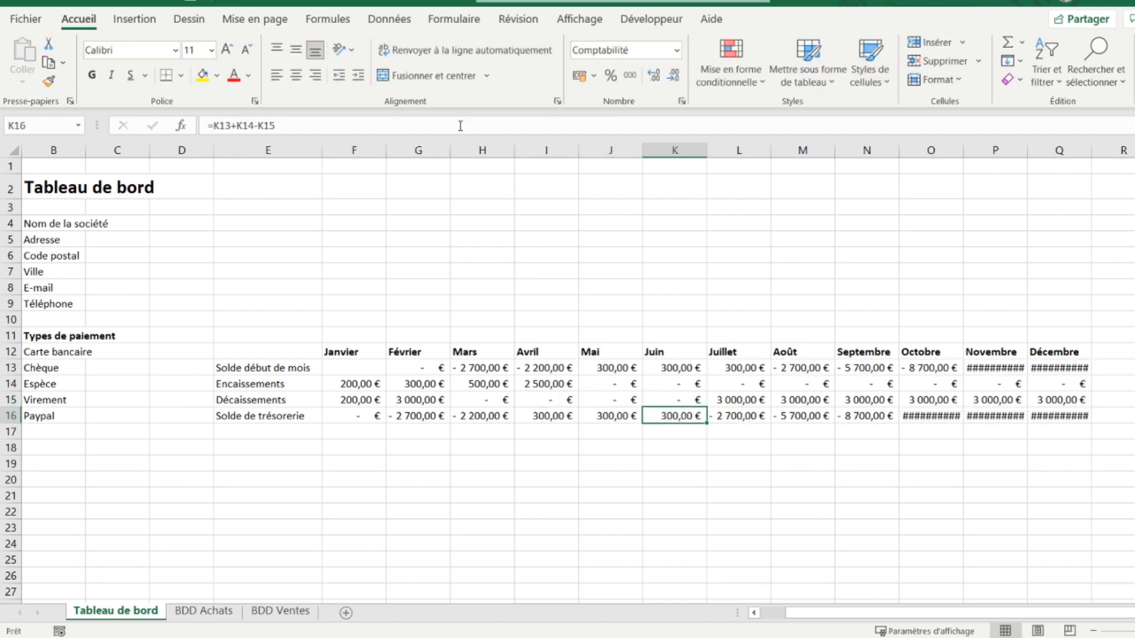
Step: Set the month criterion in Juillet's Décaissements formula (L15) to 7
key(Up)
key(Right)
click(460, 126)
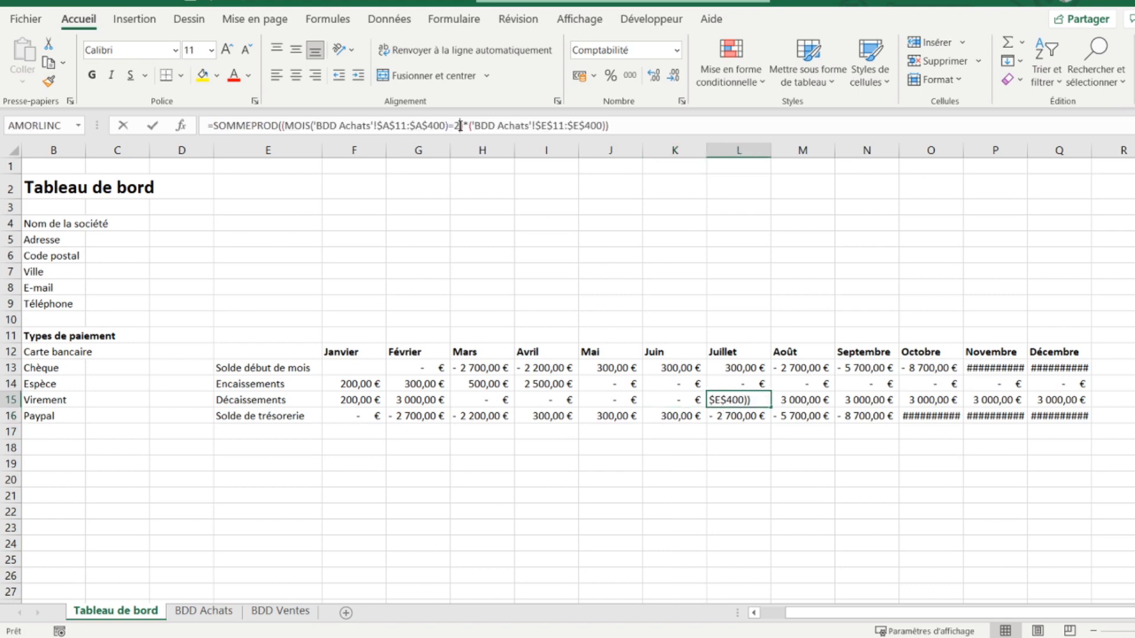
key(BackSpace)
text(7)
key(Return)
Step: Set the month criterion in the Décaissements formulas to 8 for Août (M15) and 9 for Septembre (N15)
key(Up)
key(Right)
click(460, 126)
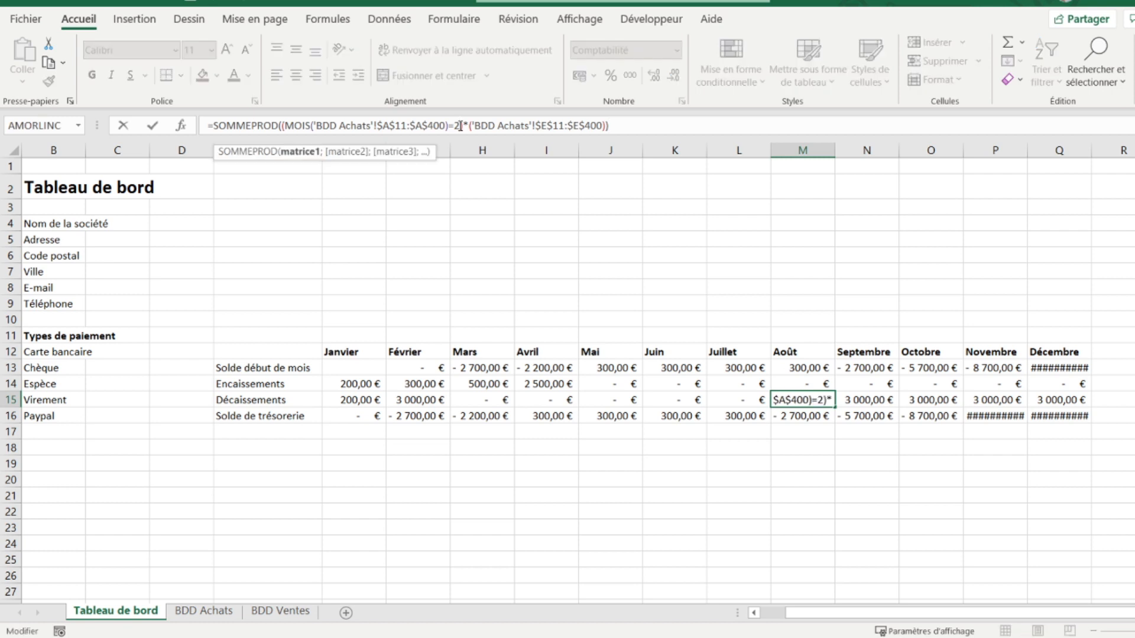
key(BackSpace)
text(8)
key(Return)
key(Up)
key(Right)
click(460, 125)
key(BackSpace)
text(9)
key(Return)
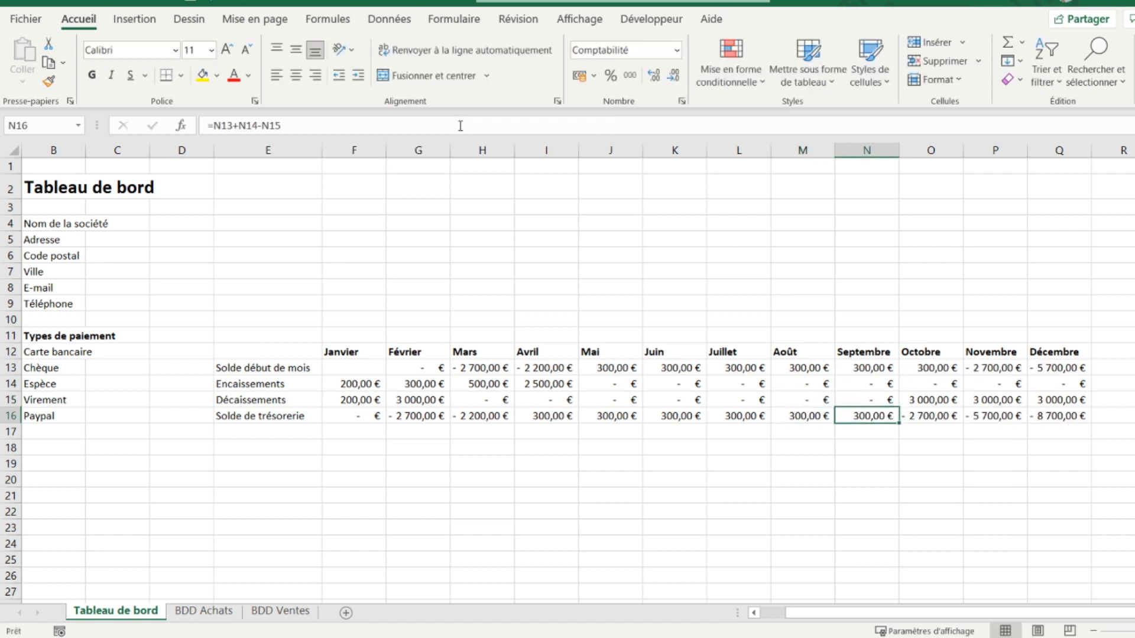
Step: Set the month criterion in Octobre's Décaissements formula (O15) to 10
key(Up)
key(Right)
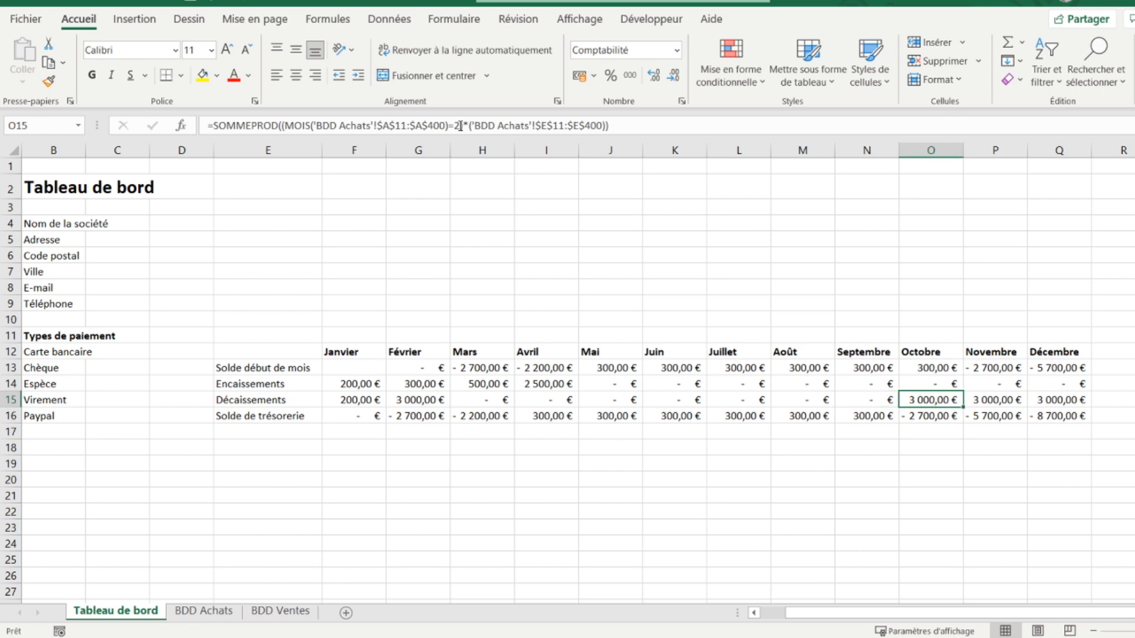
click(460, 126)
key(BackSpace)
text(10)
key(Return)
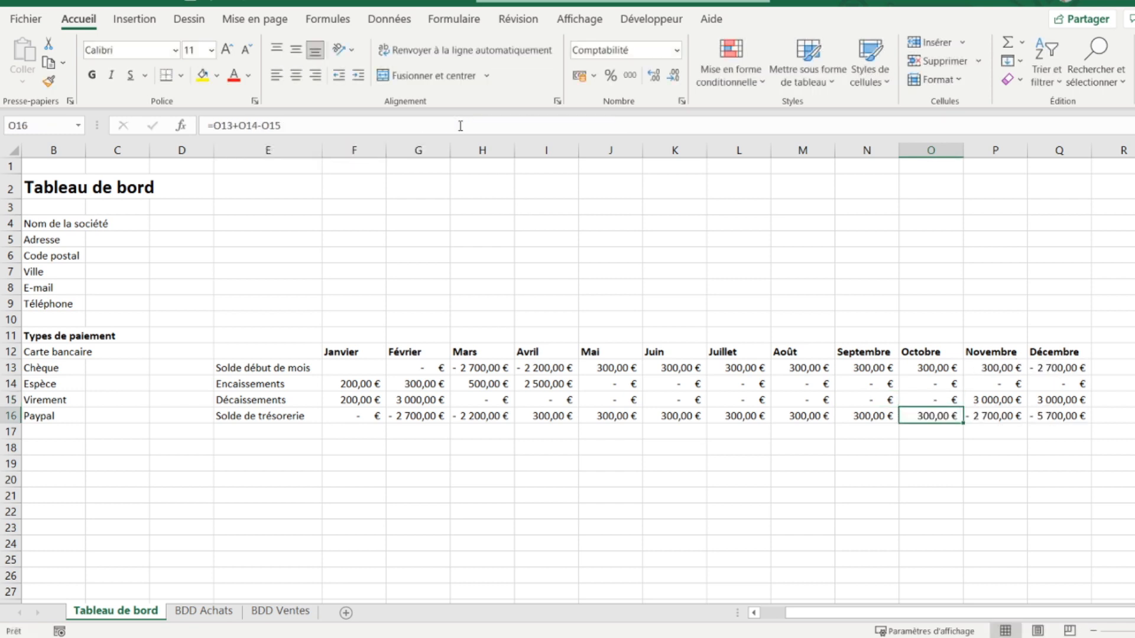
Step: Set the month criterion in the Décaissements formulas to 11 for Novembre (P15) and 12 for Décembre (Q15)
key(Up)
key(Right)
click(460, 125)
key(BackSpace)
text(11)
key(Return)
key(Up)
key(Right)
click(461, 126)
key(BackSpace)
text(12)
key(Return)
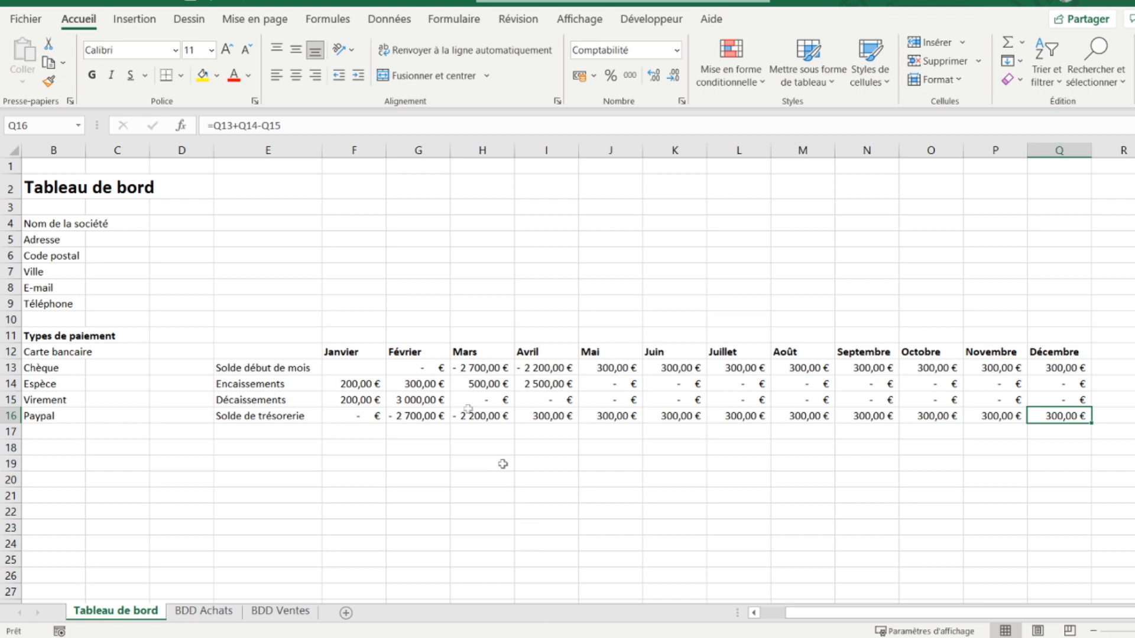
Step: Insert an empty basic 2D line chart on the Tableau de bord sheet, starting from a blank cell
click(415, 241)
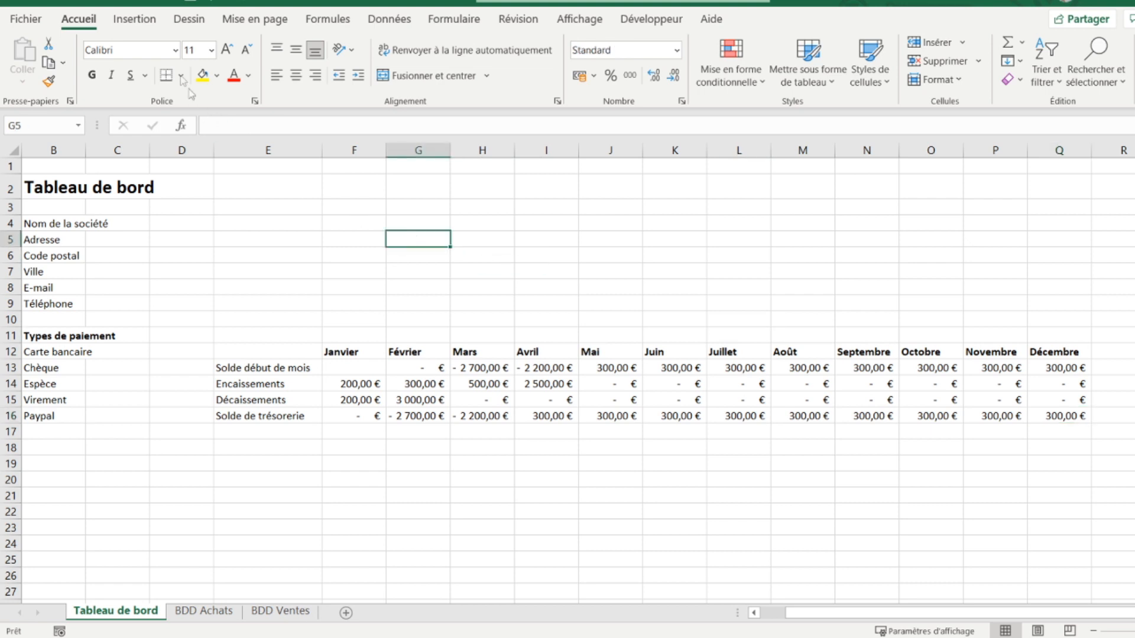
click(135, 20)
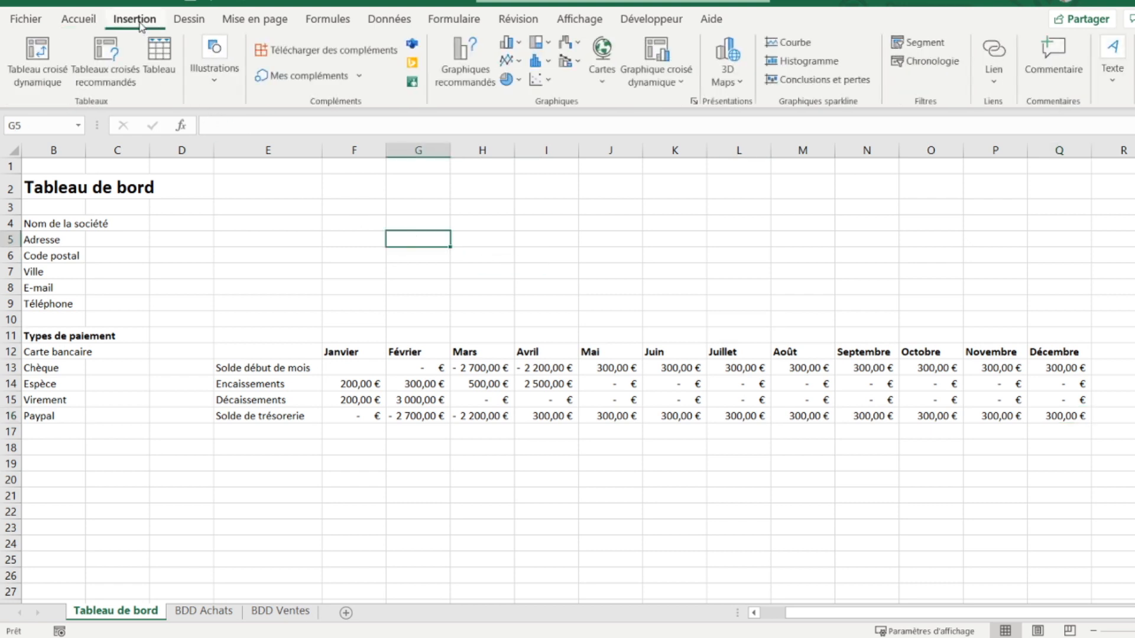
click(512, 61)
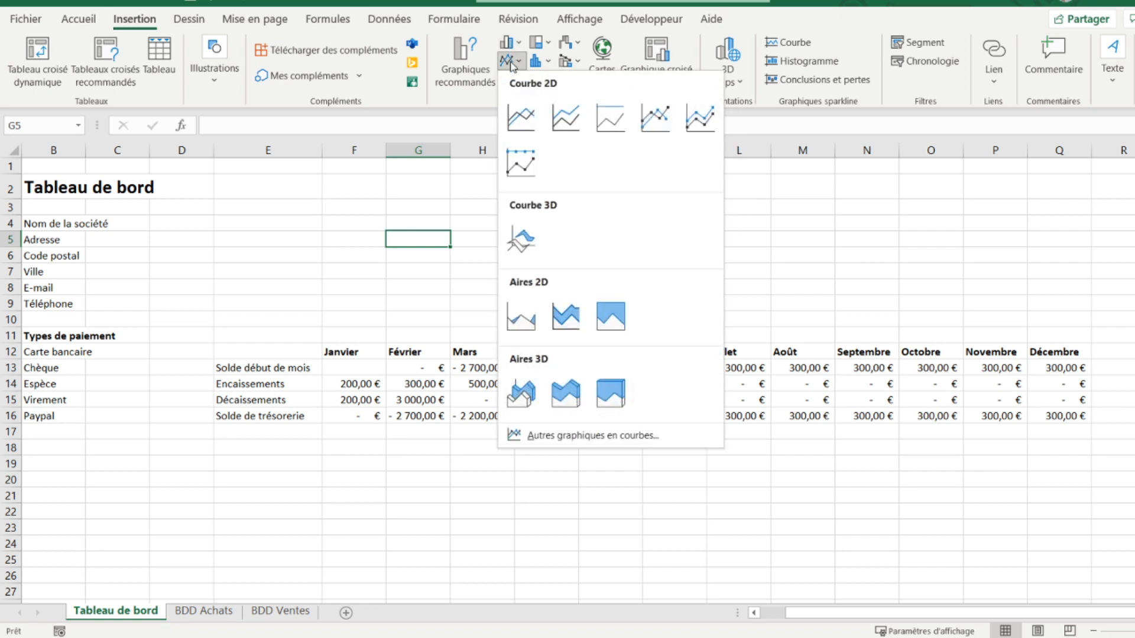
click(517, 123)
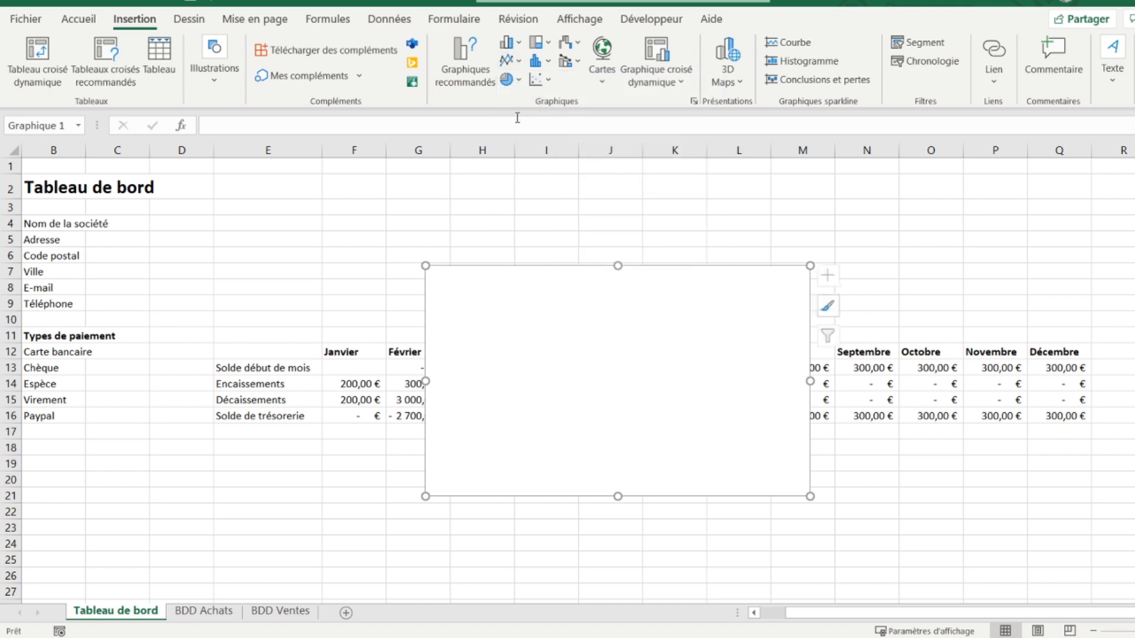
Step: Move the empty chart above the cash-flow table and resize it to span columns E to Q, ending just above the month headers
drag(530, 266, 390, 173)
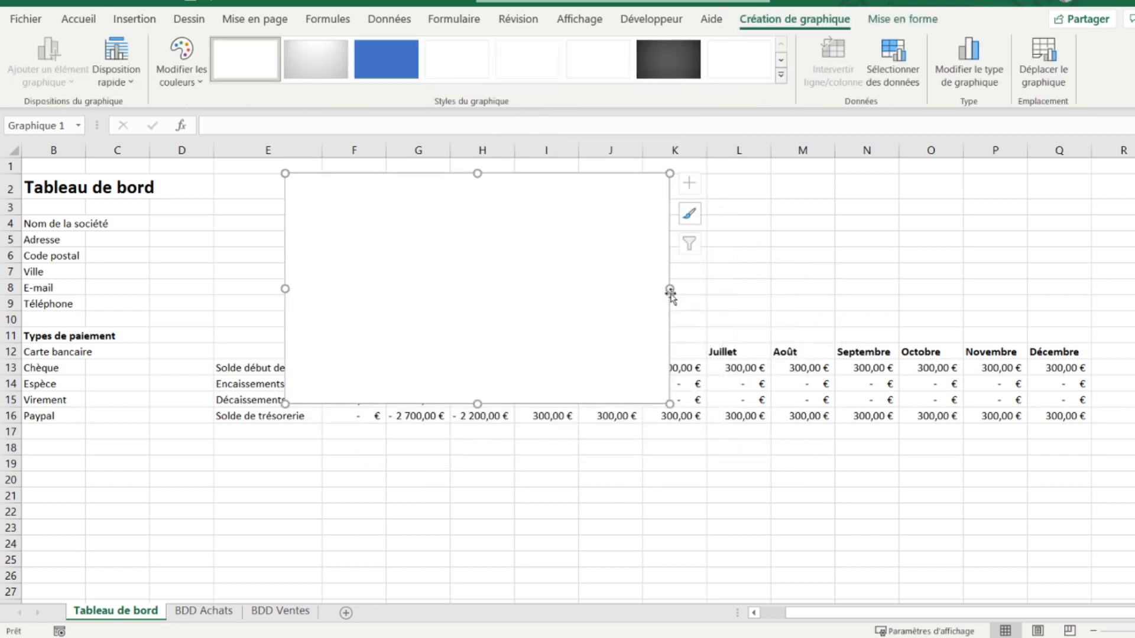
drag(671, 288, 1076, 310)
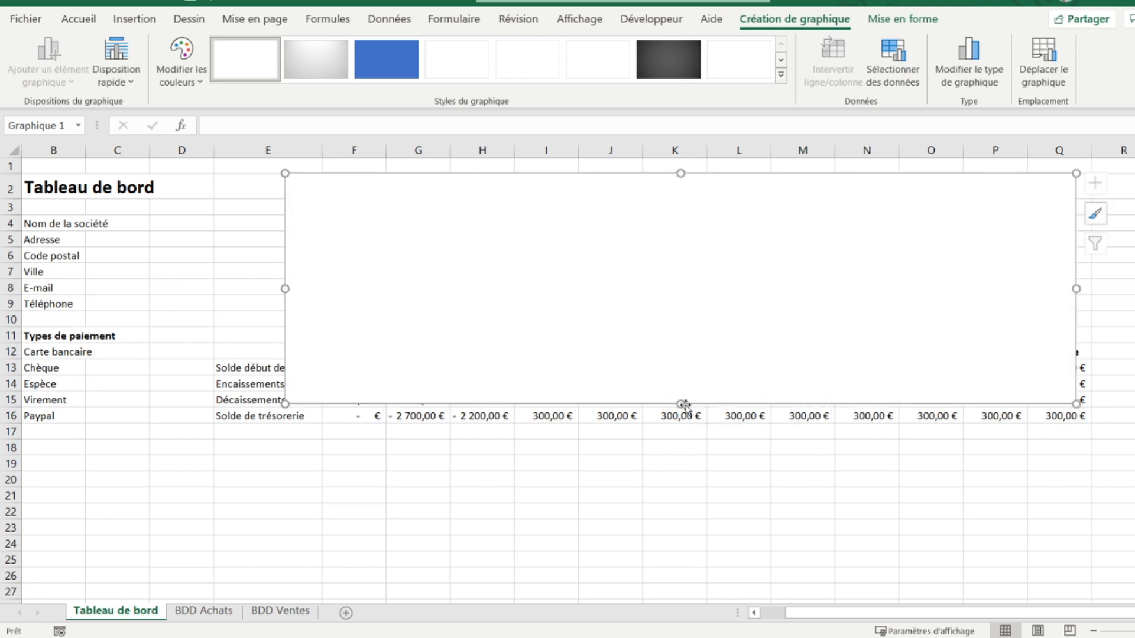
drag(684, 404, 661, 349)
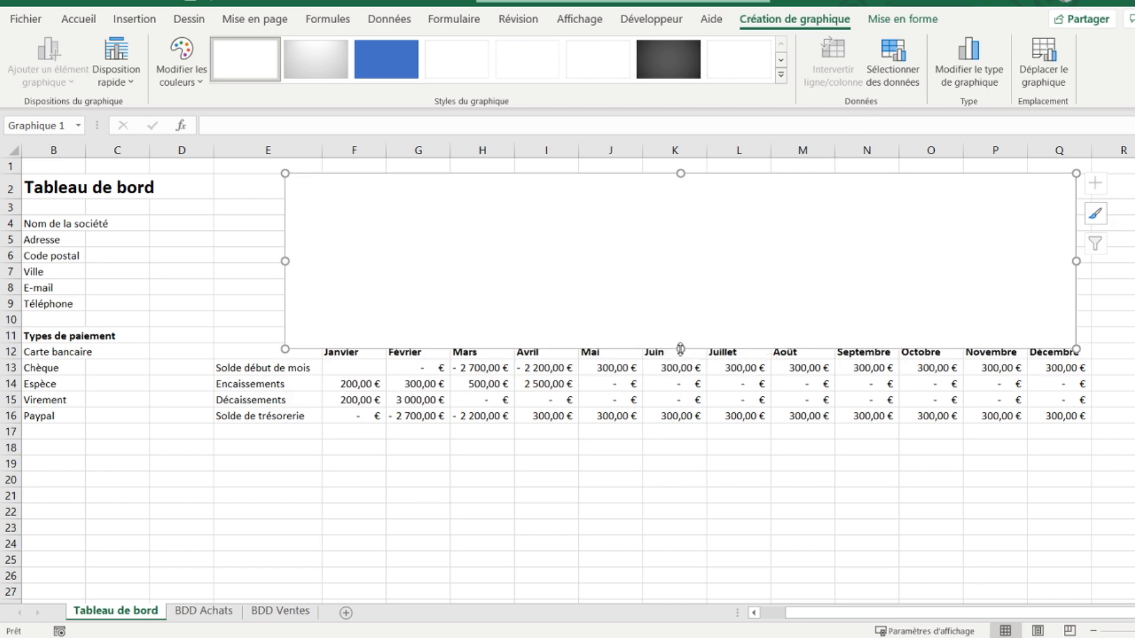
drag(681, 349, 680, 336)
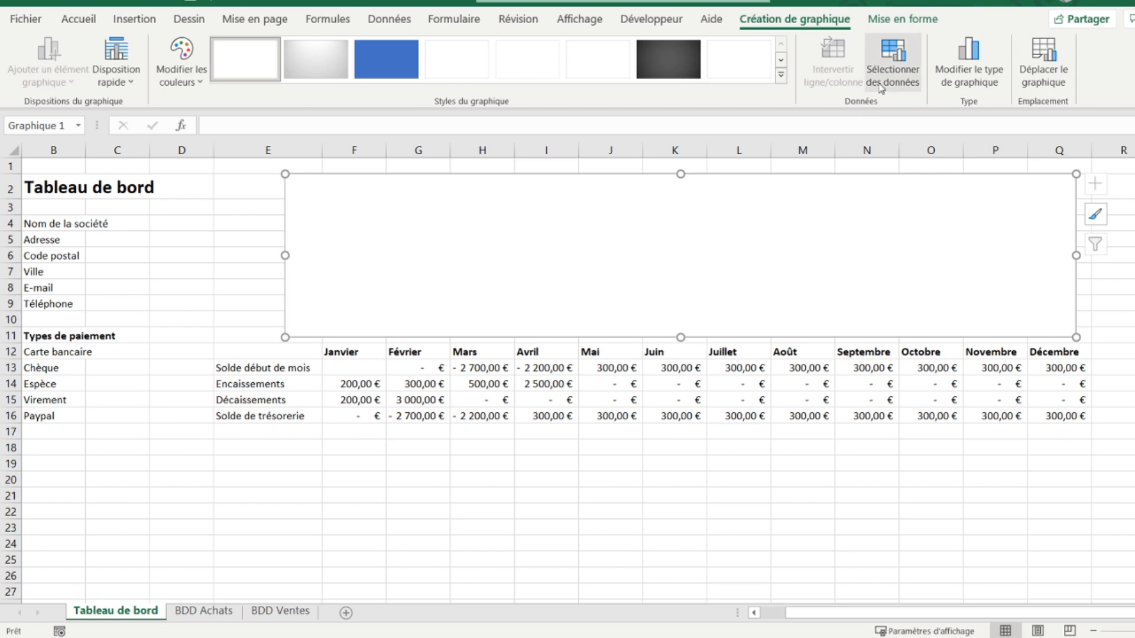
Step: Set the chart's data range to the Solde de trésorerie values in F16:Q16
click(893, 56)
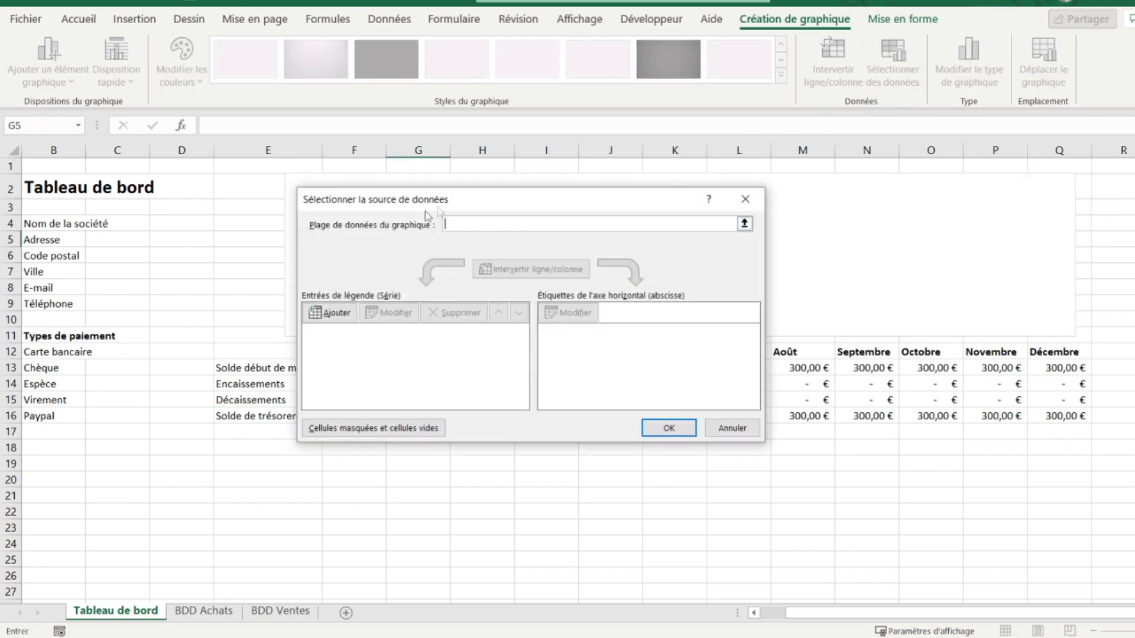
drag(462, 201, 452, 123)
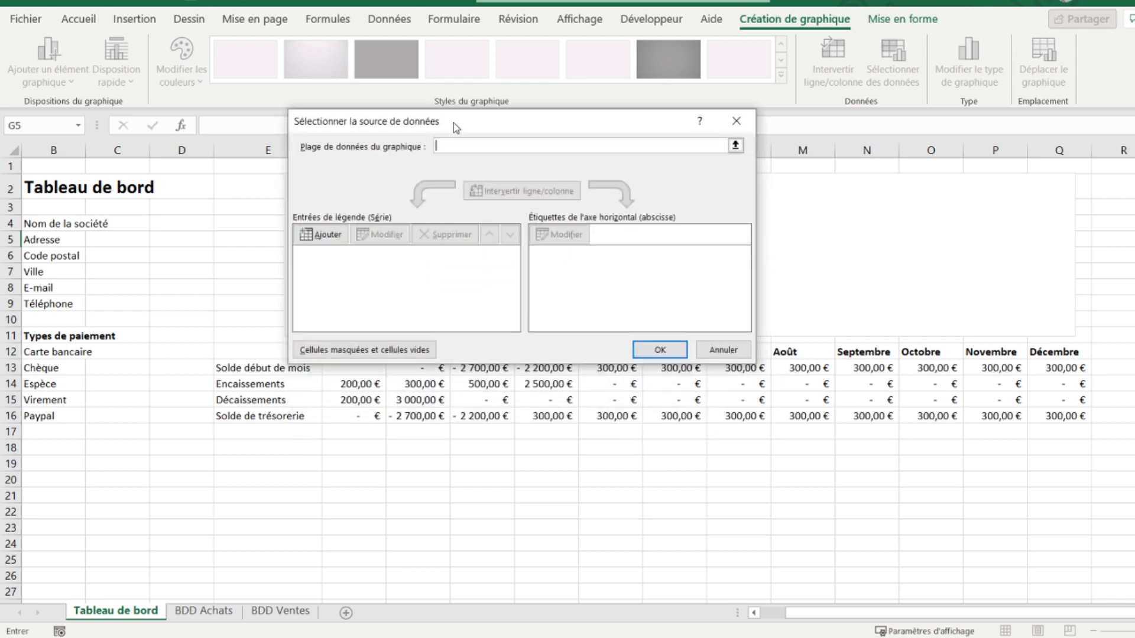
drag(359, 415, 1033, 422)
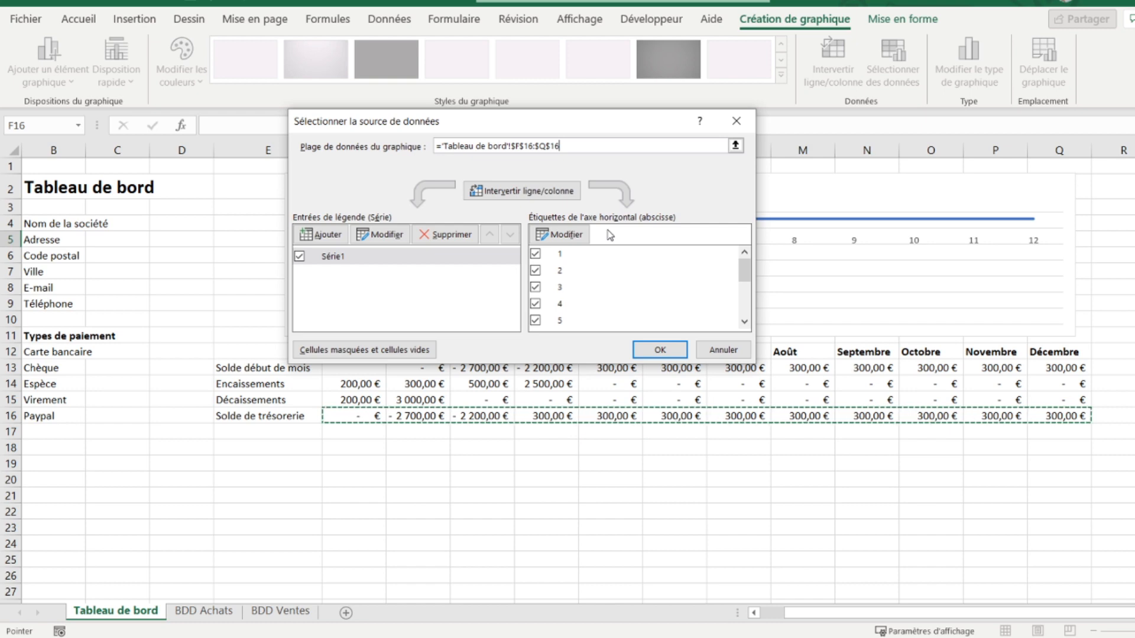
Step: Use the month names in F12:Q12 as the chart's horizontal axis labels and apply the data source
mouse_move(741, 273)
mouse_down()
mouse_move(744, 284)
mouse_move(743, 273)
mouse_up()
click(563, 235)
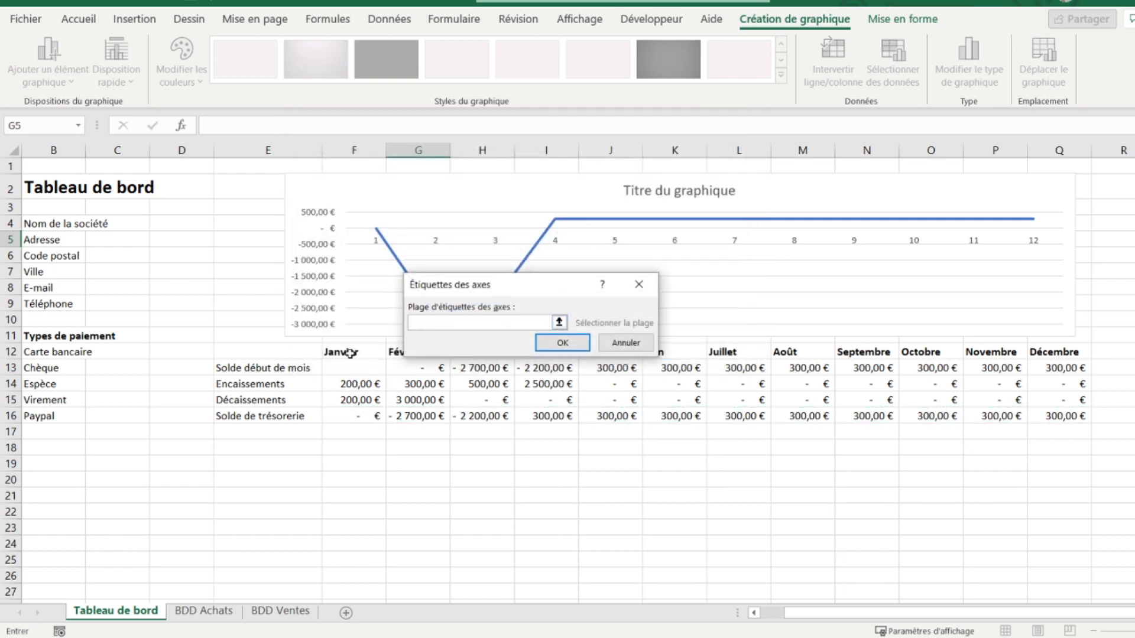
drag(349, 353, 1081, 348)
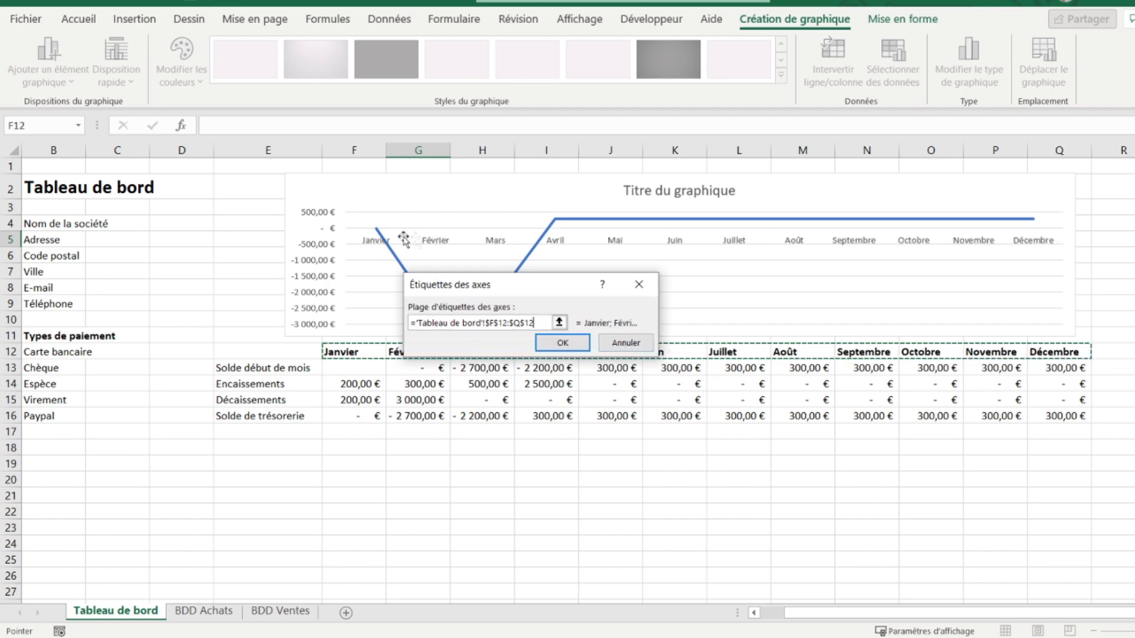
click(559, 343)
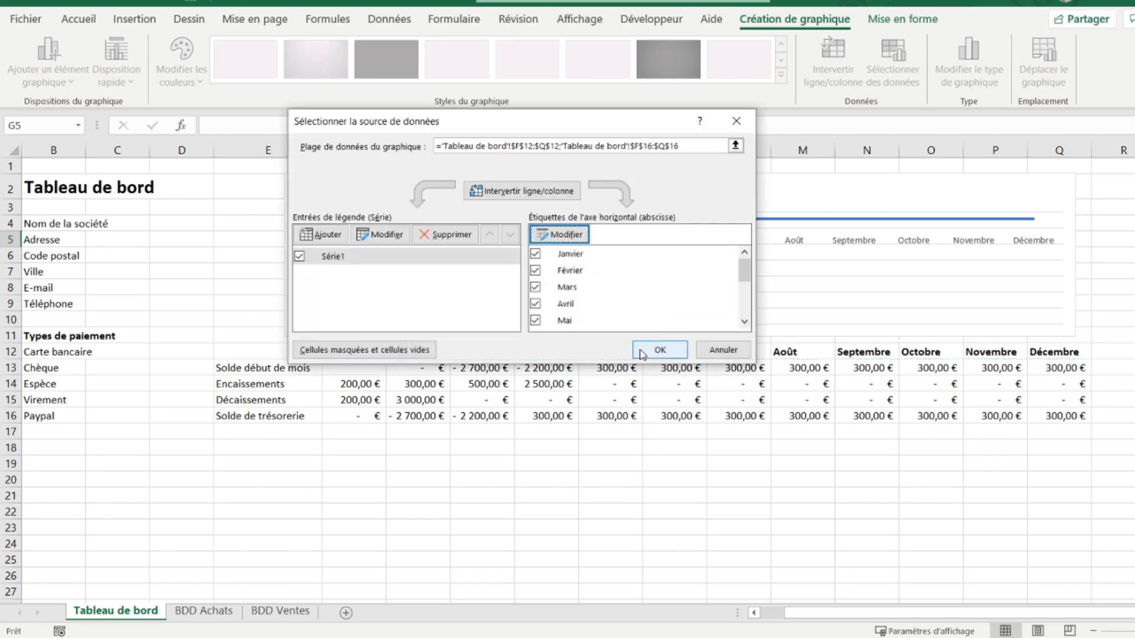
click(642, 353)
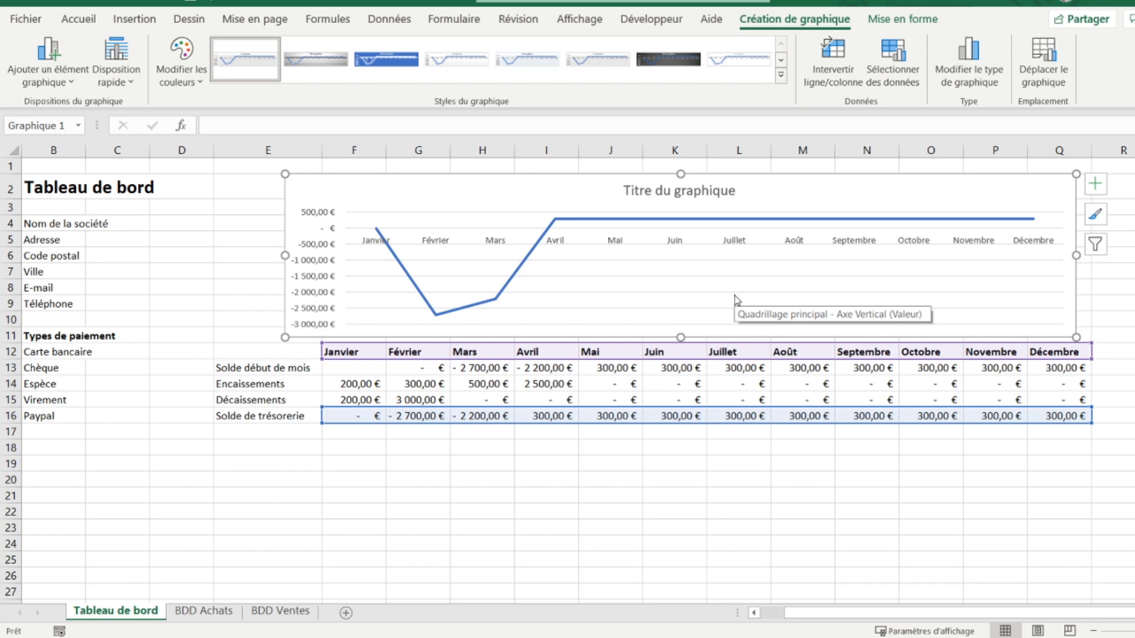
Step: Remove the axes, chart title and gridlines from the treasury line chart
click(1095, 187)
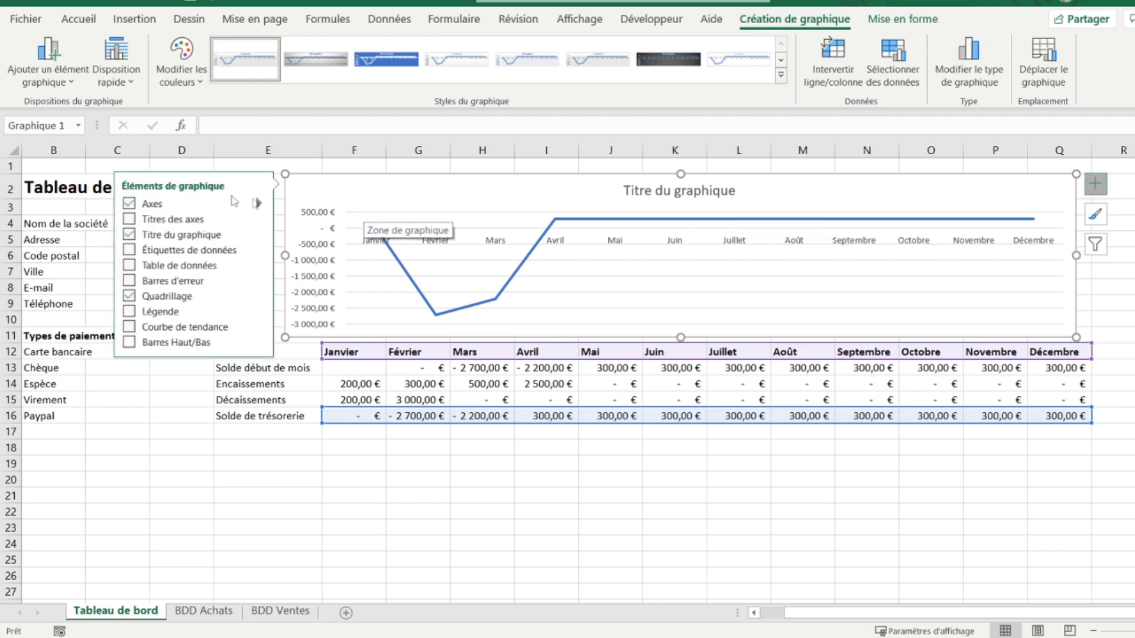
click(142, 205)
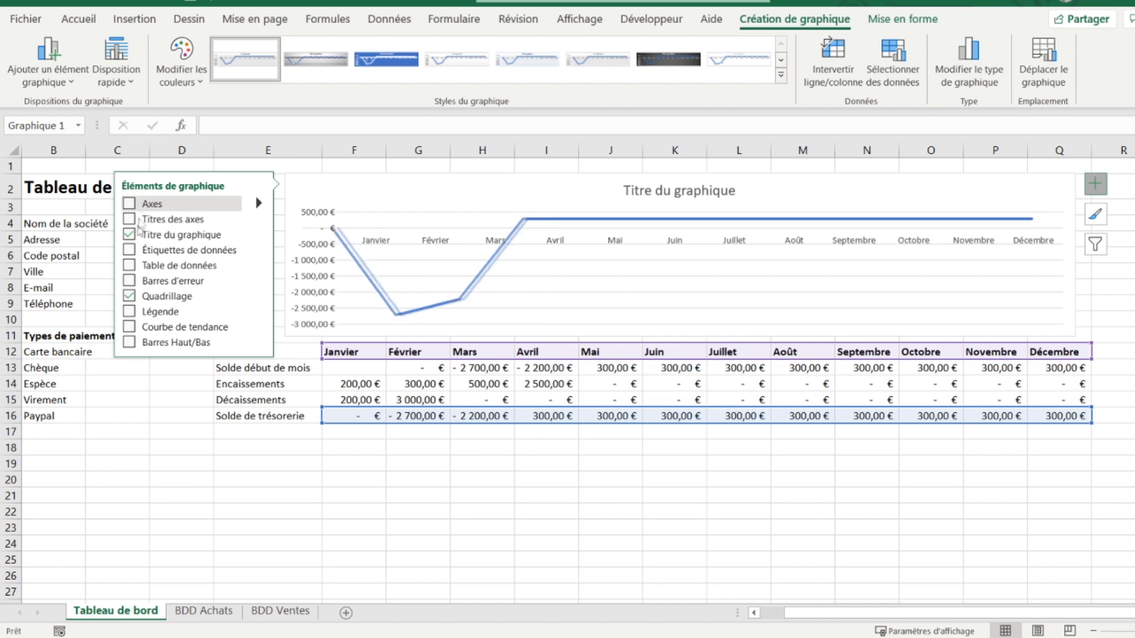
click(140, 235)
click(136, 298)
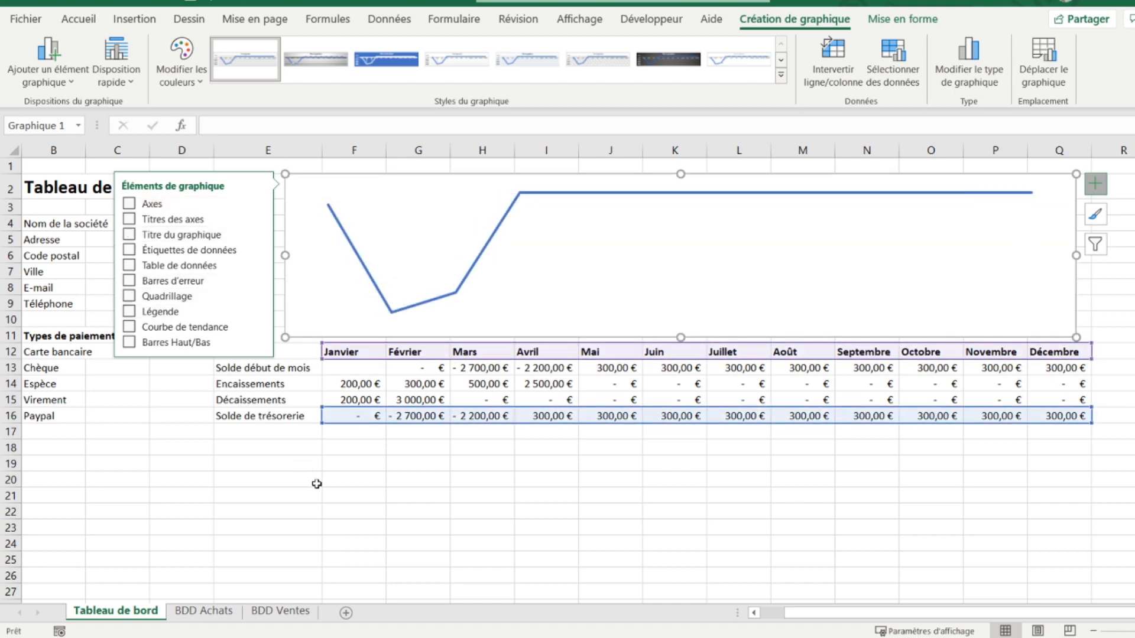
click(418, 495)
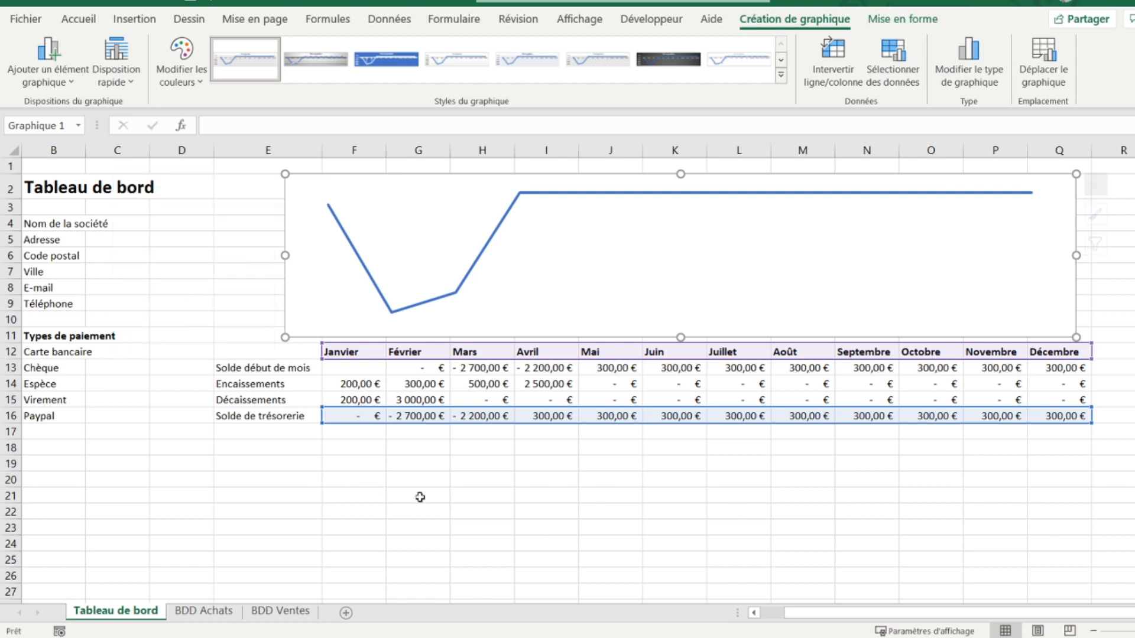
Step: Set the chart area's border to Aucun trait and close the formatting pane
click(344, 320)
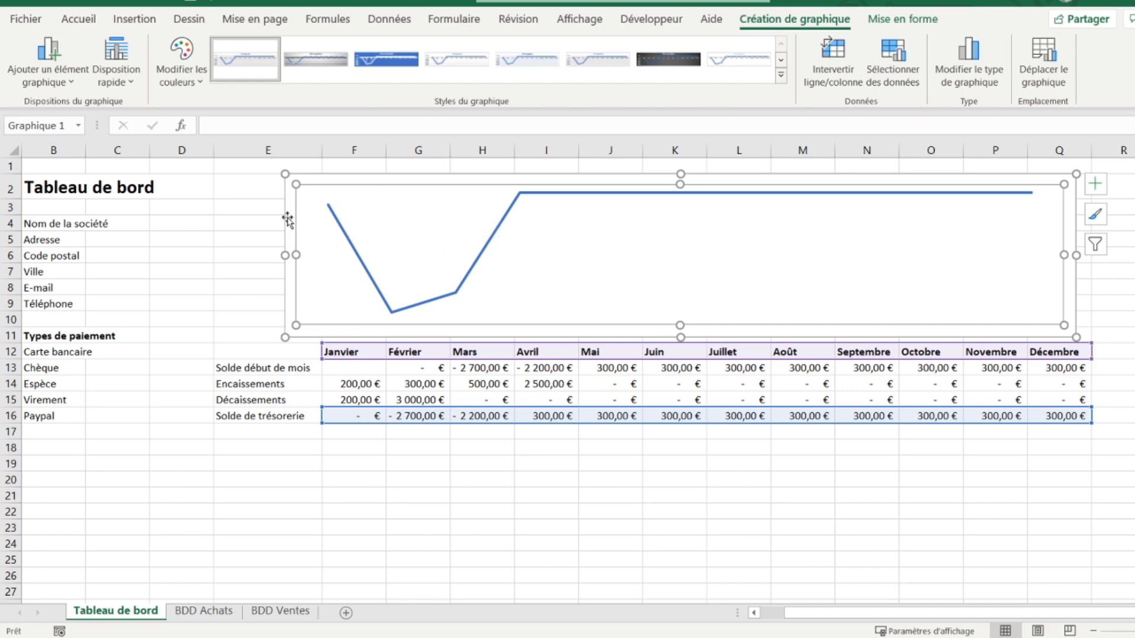
right_click(288, 222)
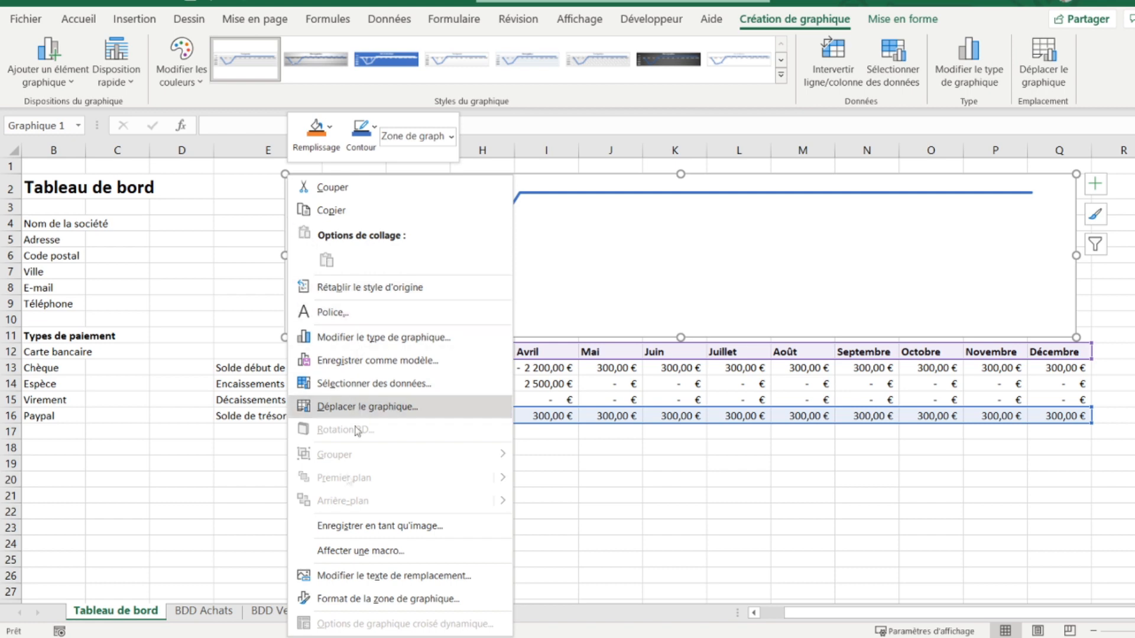
click(357, 600)
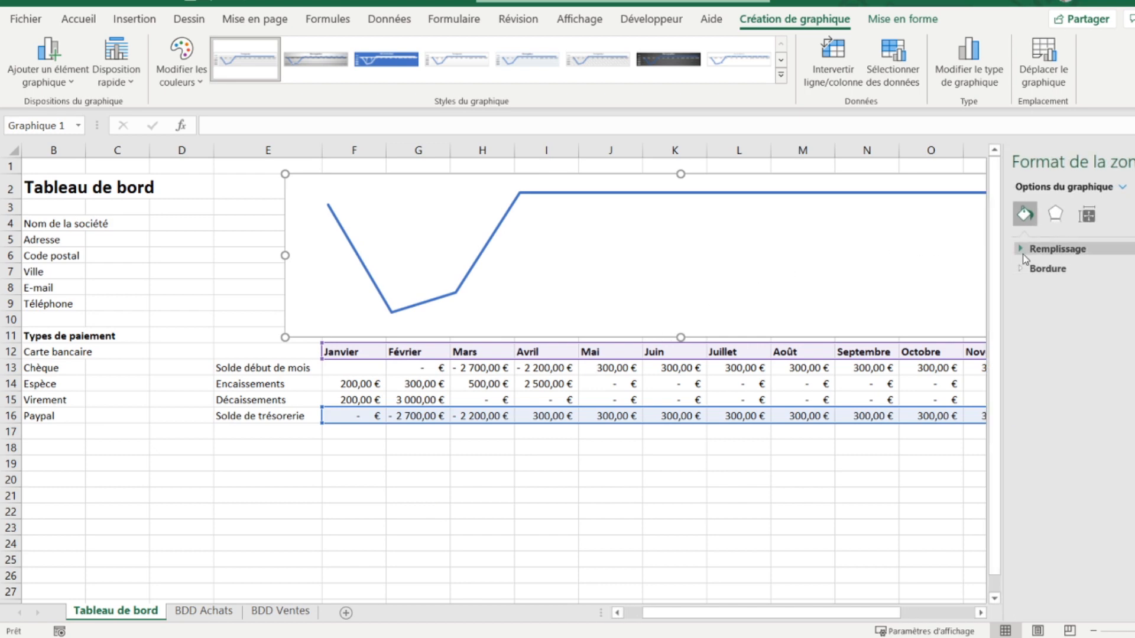
click(1032, 269)
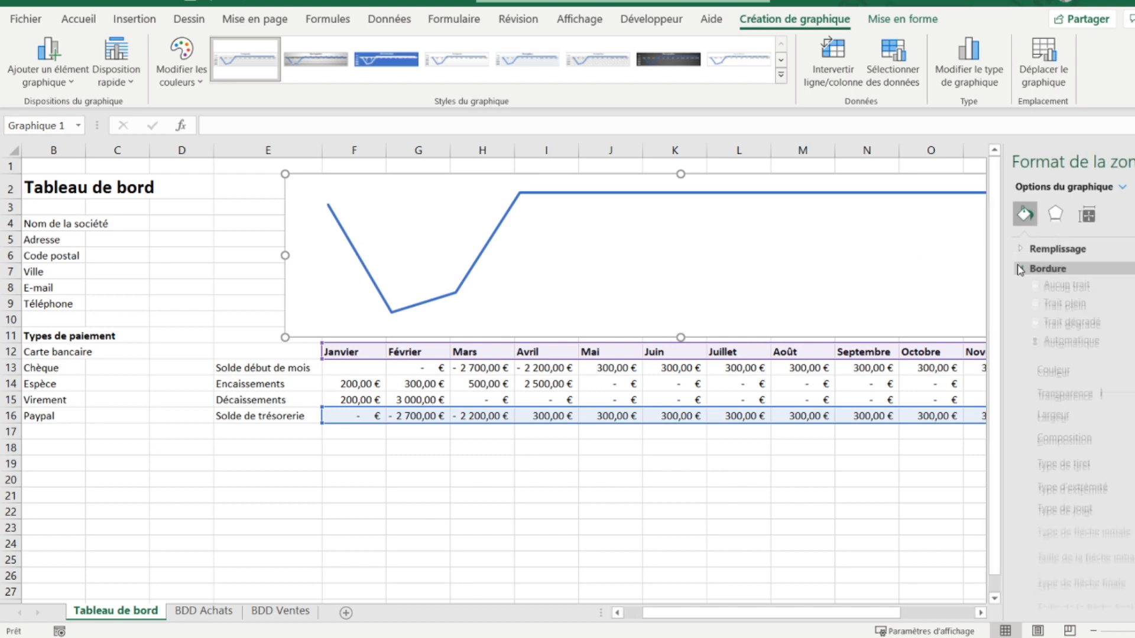
click(1035, 292)
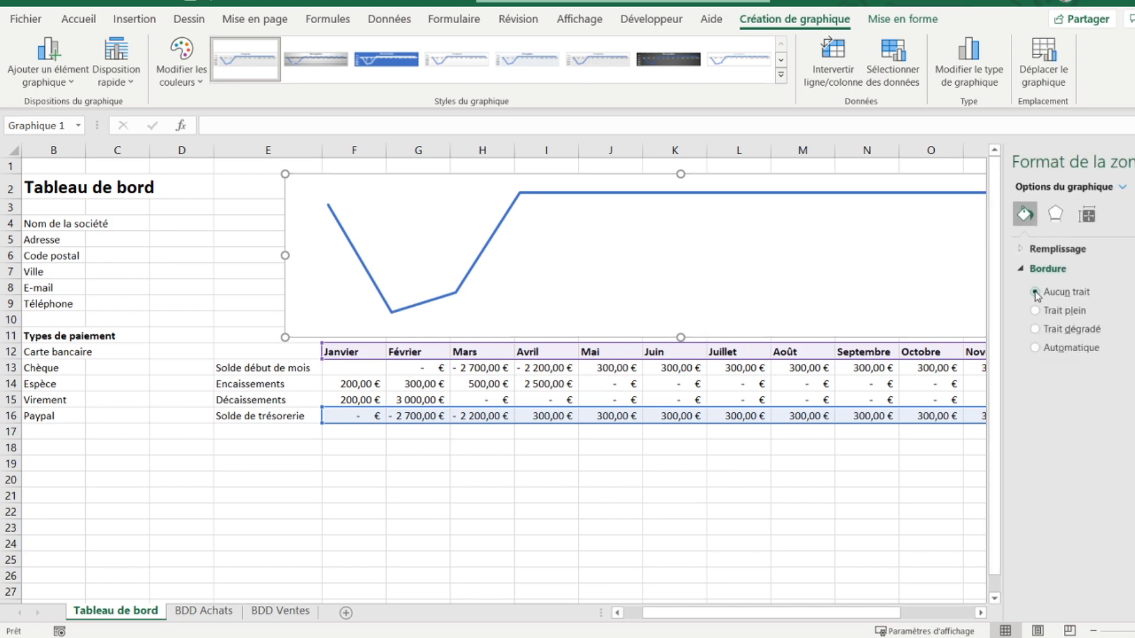
click(562, 482)
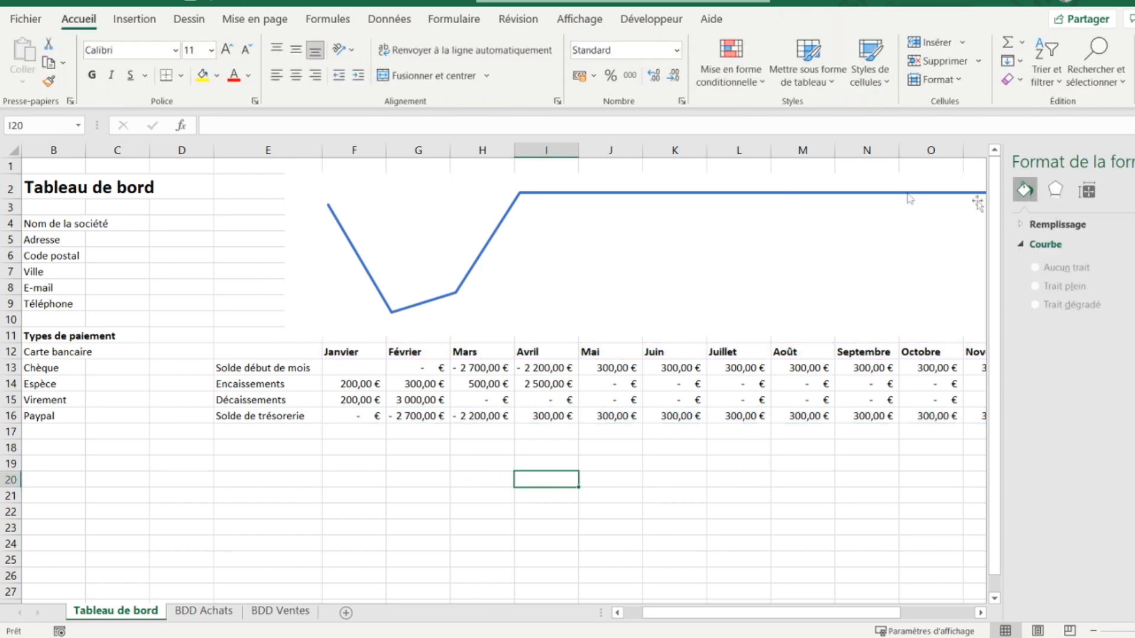
click(1134, 161)
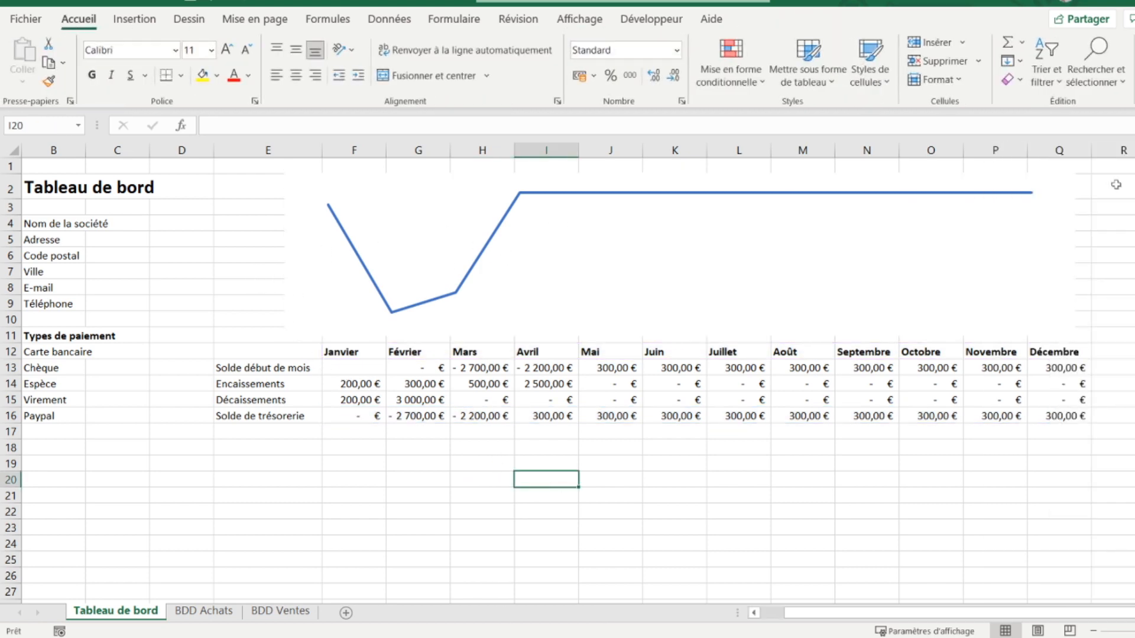
Step: Shrink the line chart to fit between the title row and the month headers, spanning columns F to Q across rows 3 to 10
click(805, 247)
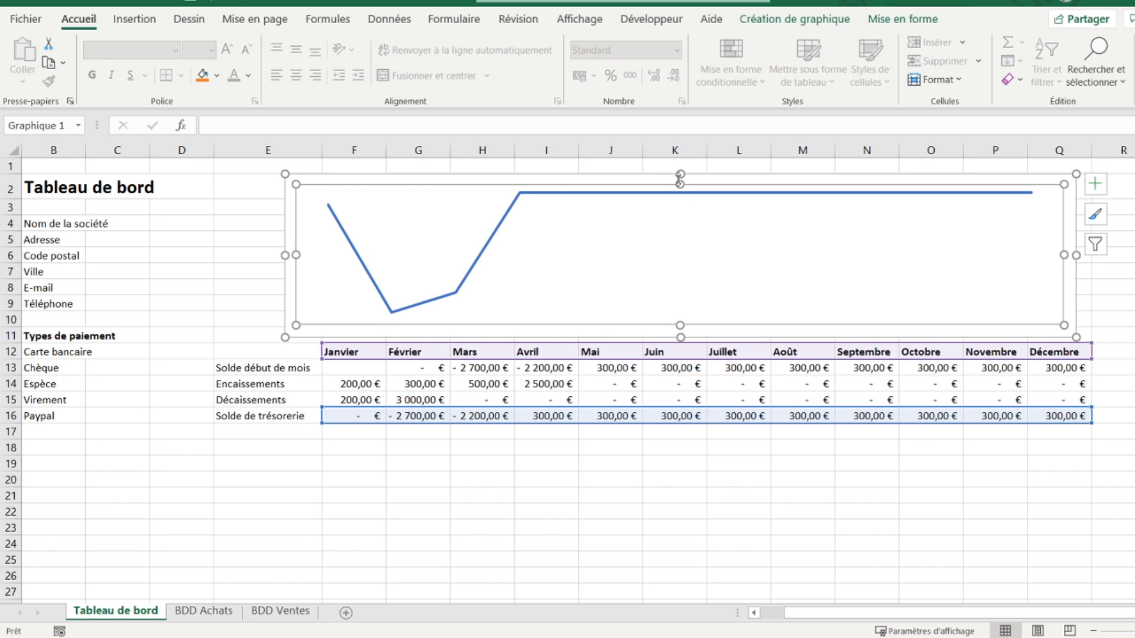
drag(680, 173, 682, 206)
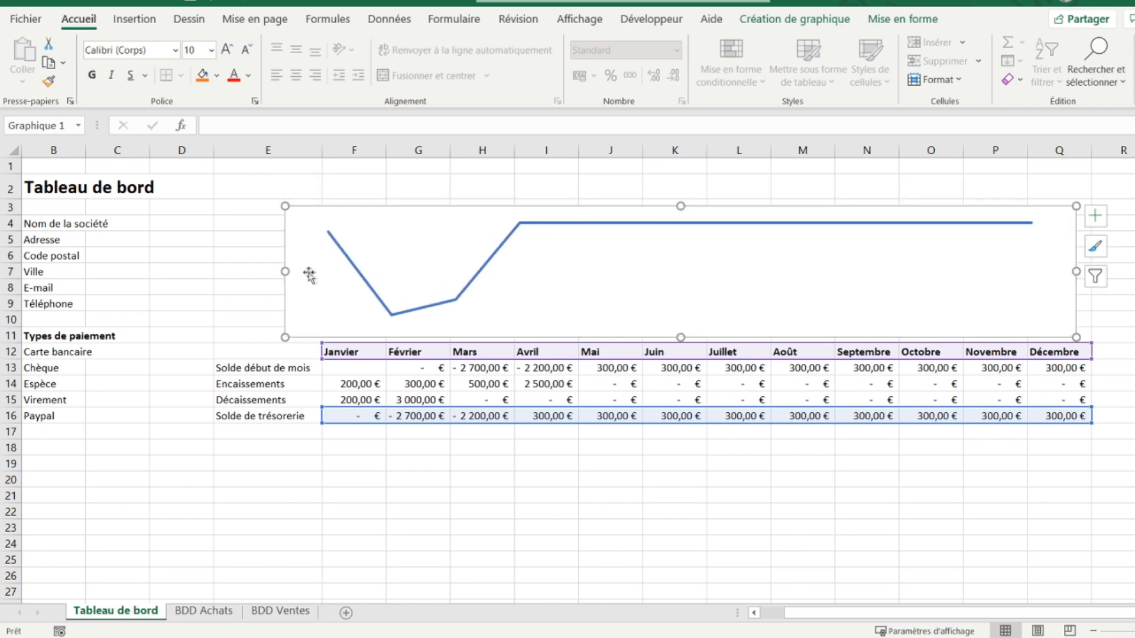
drag(283, 272, 327, 278)
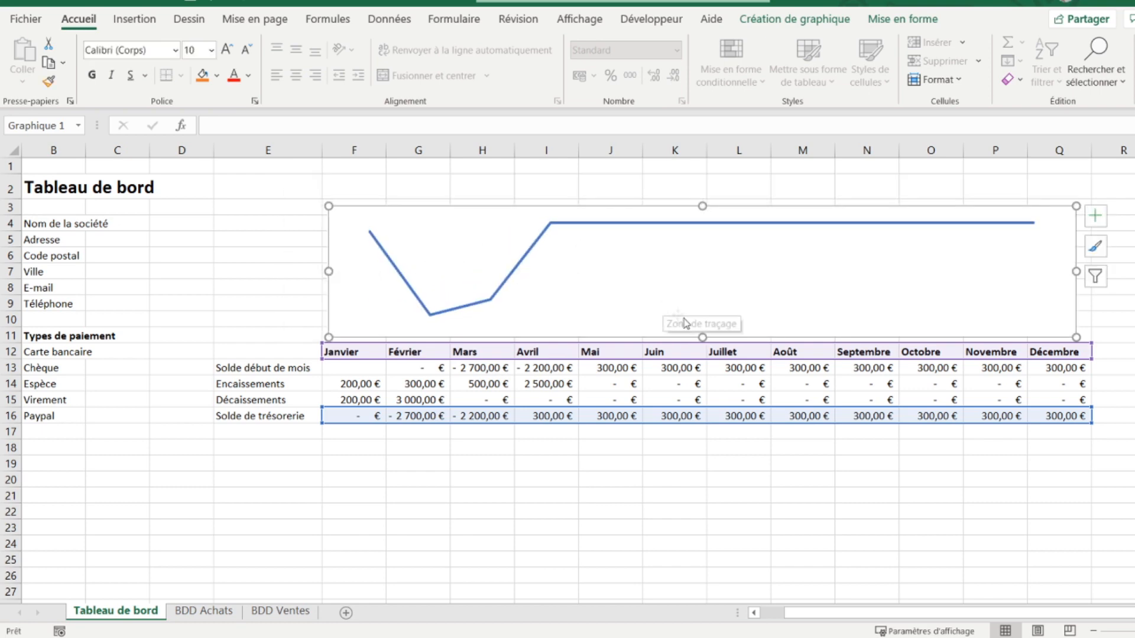
drag(699, 337, 699, 321)
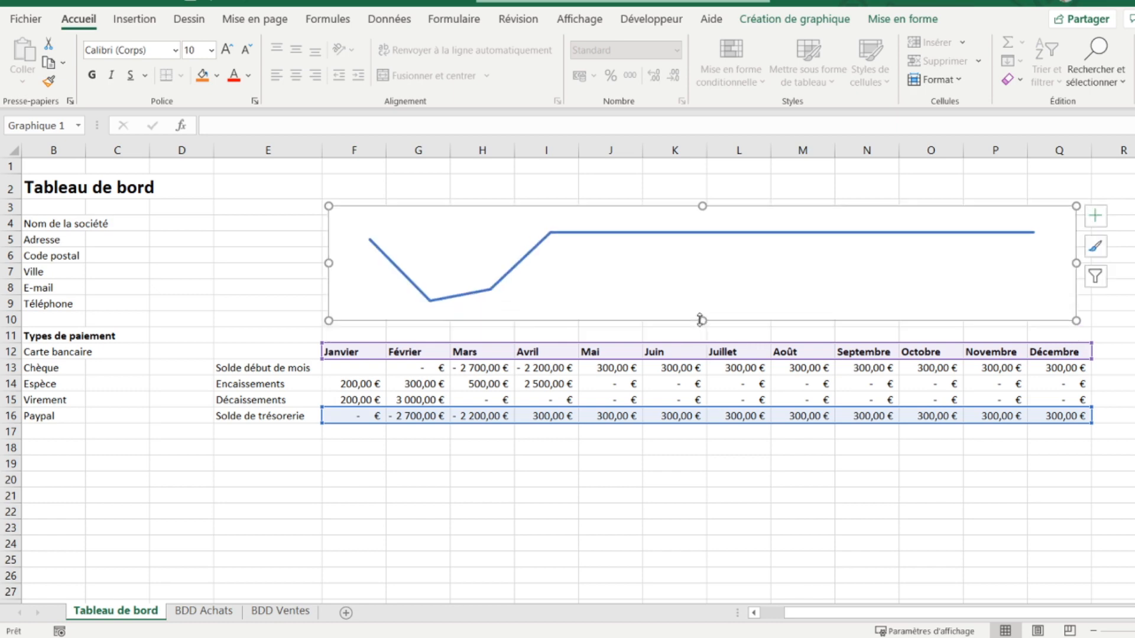
Step: Outline the chart area E3:Q10 with thick outside borders (Bordures extérieures épaisses)
click(249, 205)
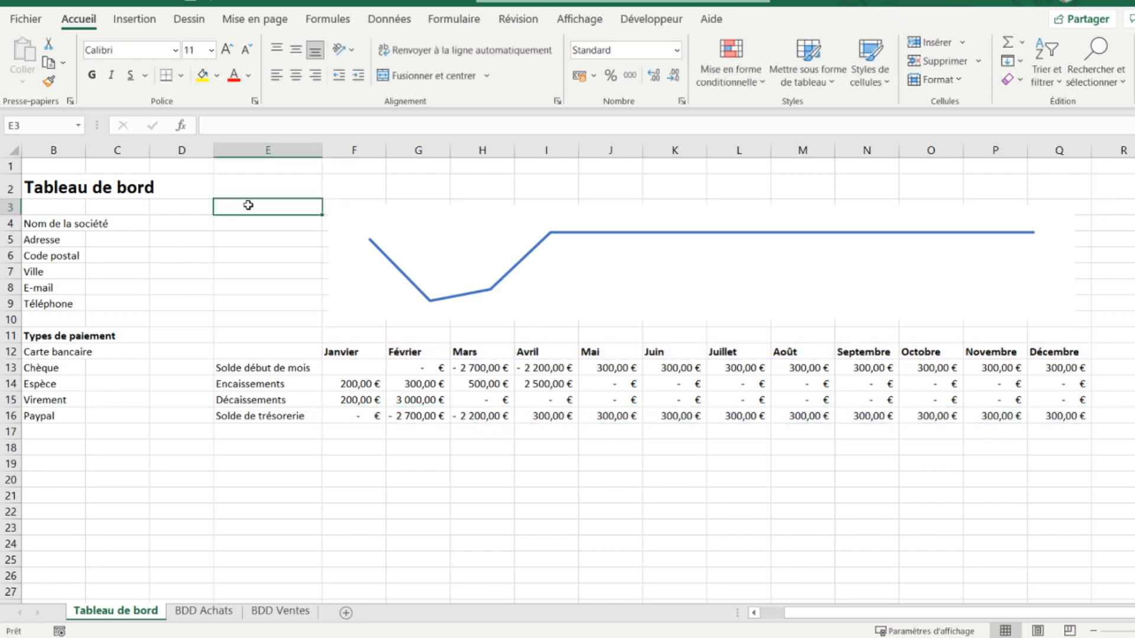
key(shift+Right)
key(shift+Right)
key(shift+Right)
key(shift+Right)
key(shift+Right)
key(shift+Right)
key(shift+Right)
key(shift+Right)
key(shift+Right)
key(shift+Right)
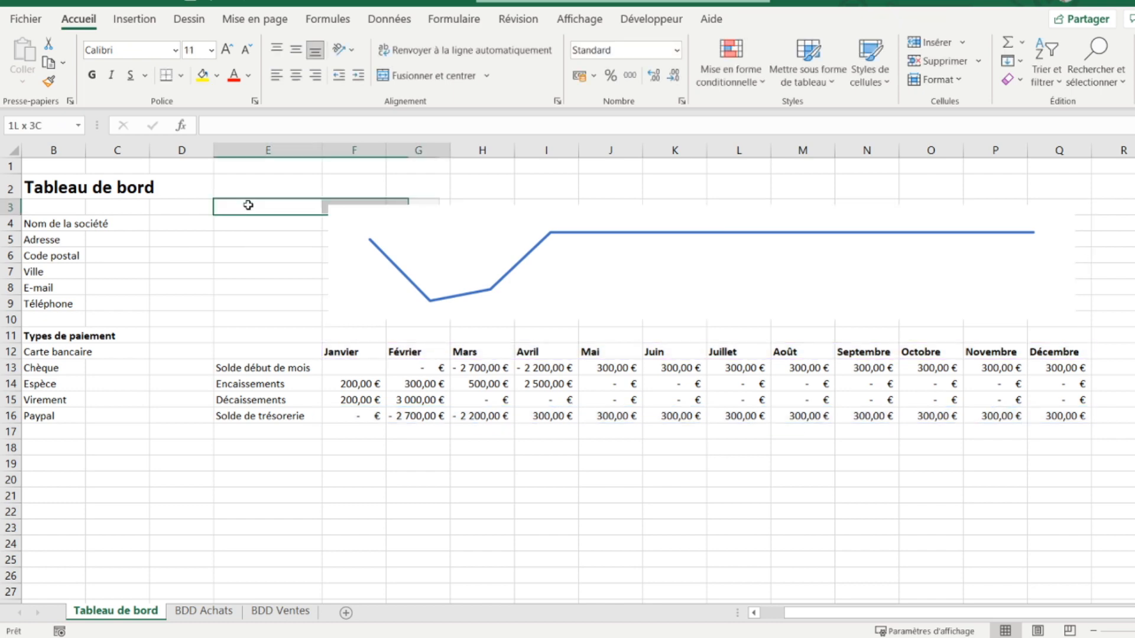
key(shift+Right)
key(shift+Right)
key(shift+Right)
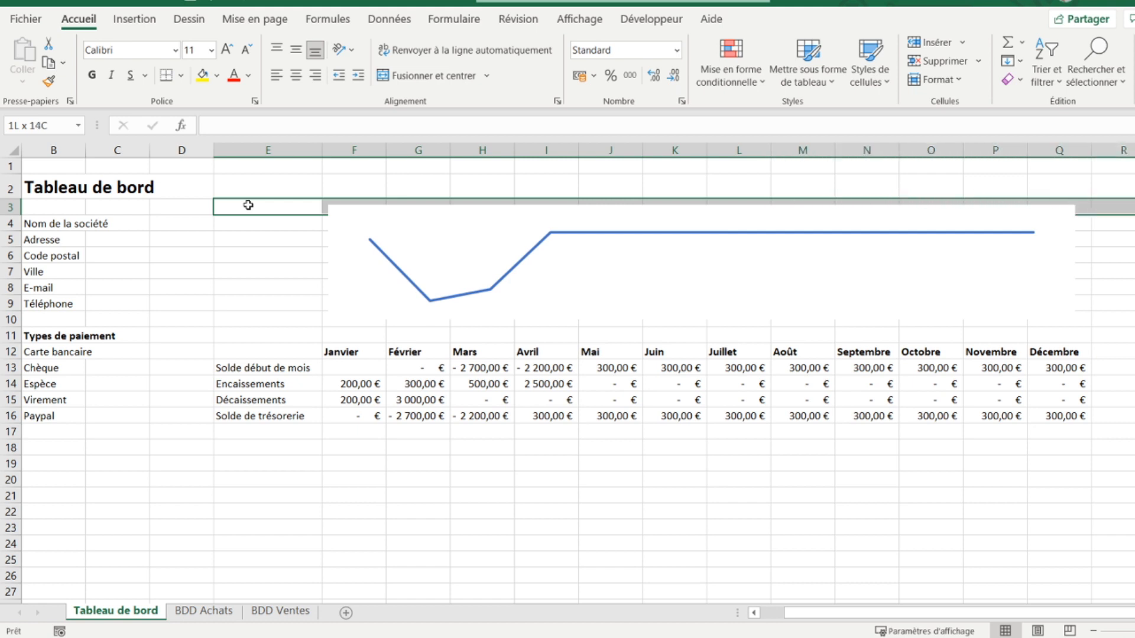
key(shift+Left)
key(shift+Down)
key(shift+Down)
key(shift+Down)
key(shift+Down)
key(shift+Down)
key(shift+Down)
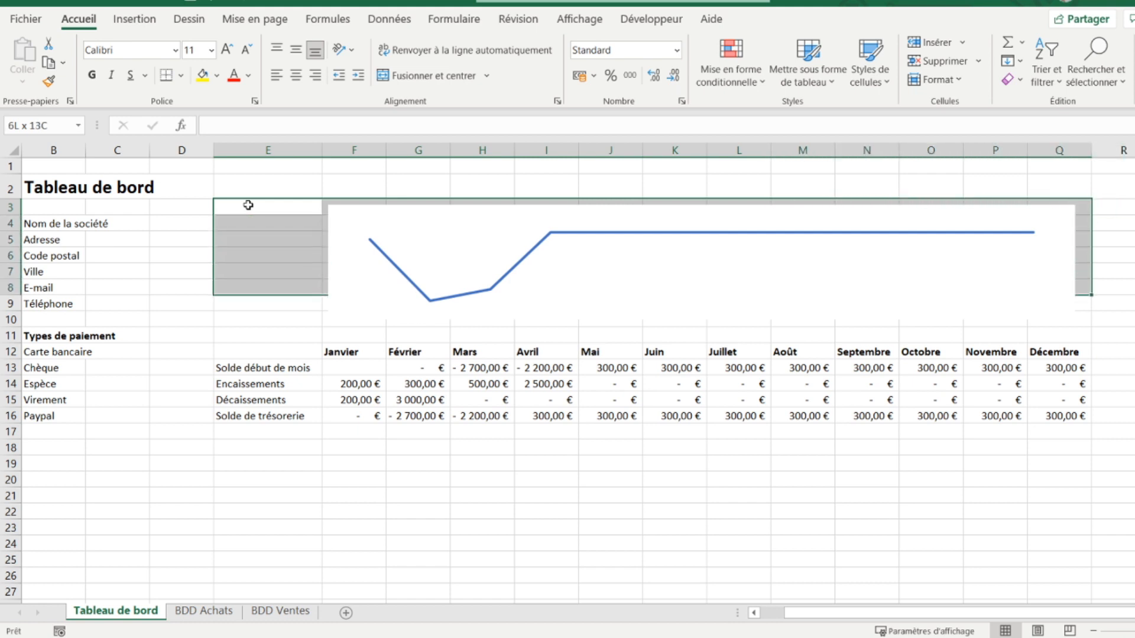
key(shift+Down)
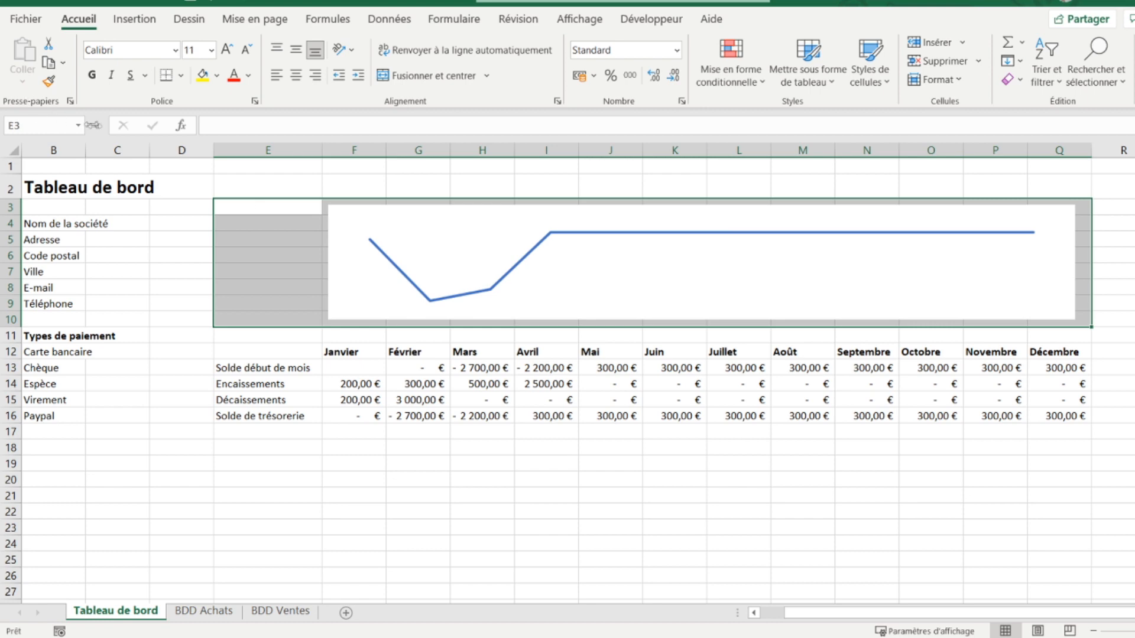
click(181, 75)
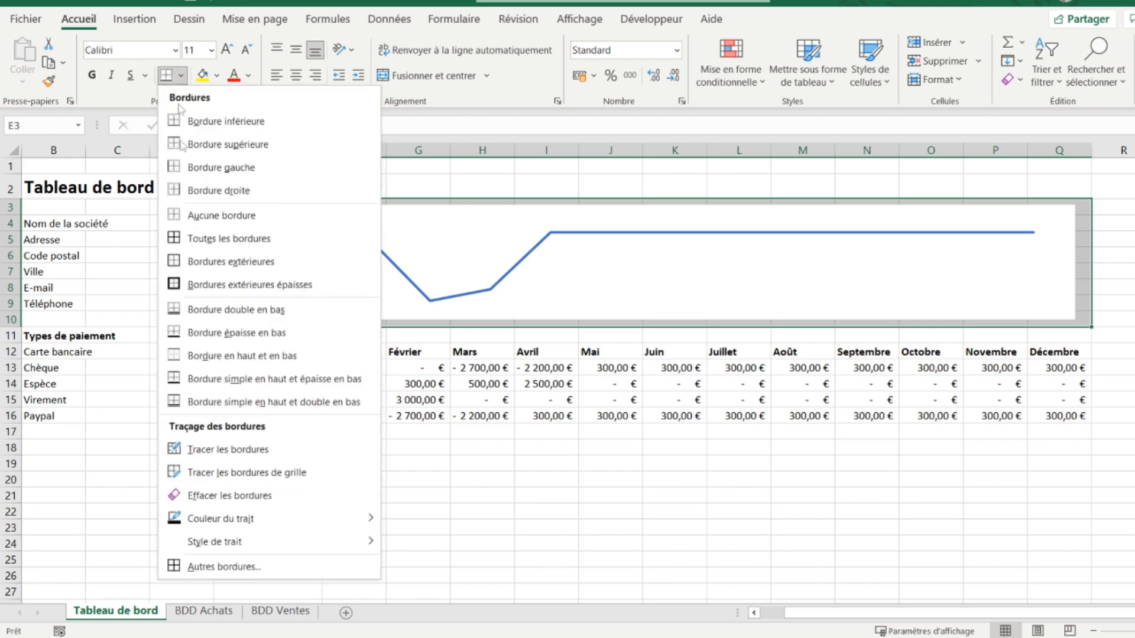
click(210, 284)
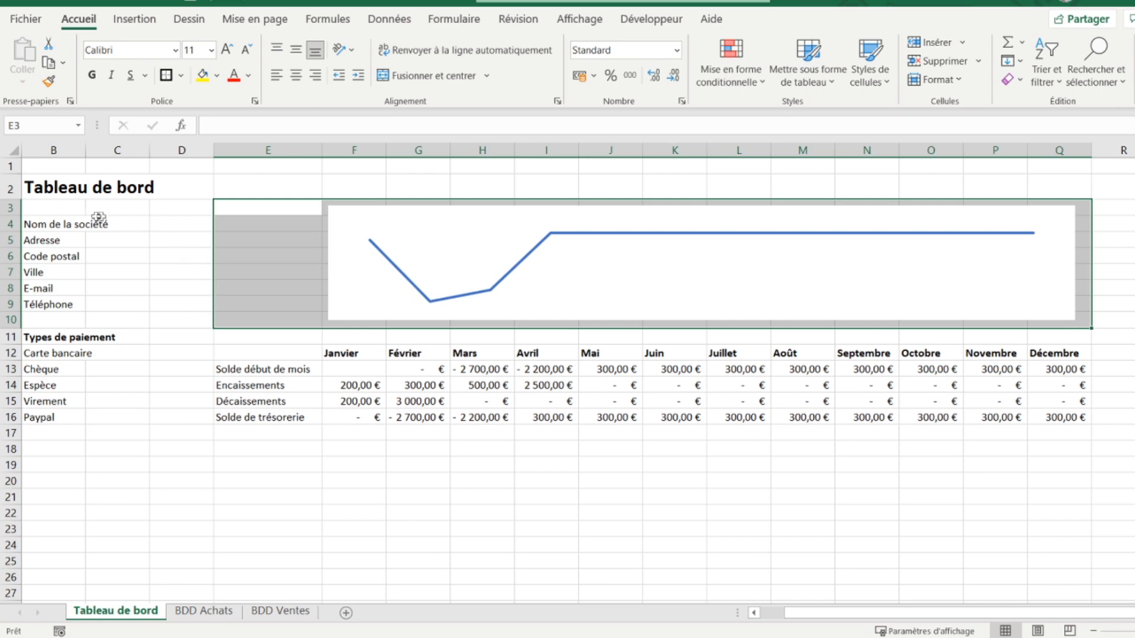
Step: Outline the title row B2:Q2 with thick outside borders
click(53, 187)
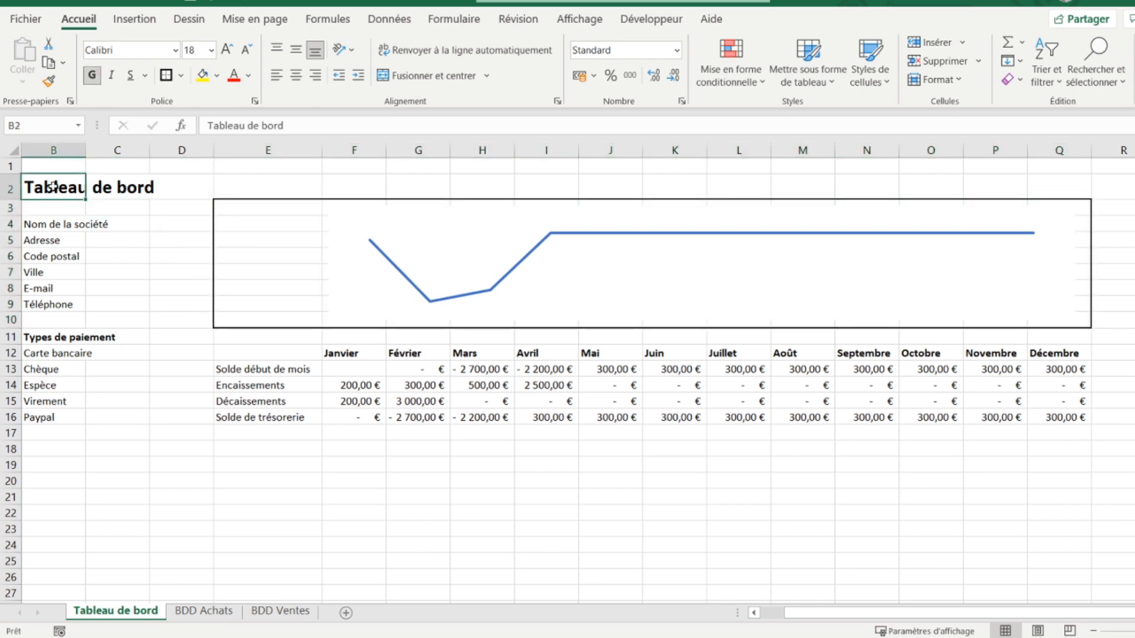
key(shift+Right)
key(shift+Right)
key(shift+Right)
key(shift+Right)
key(shift+Right)
key(shift+Right)
key(shift+Right)
key(shift+Right)
key(shift+Right)
key(shift+Right)
key(shift+Right)
key(shift+Right)
key(shift+Right)
key(shift+Right)
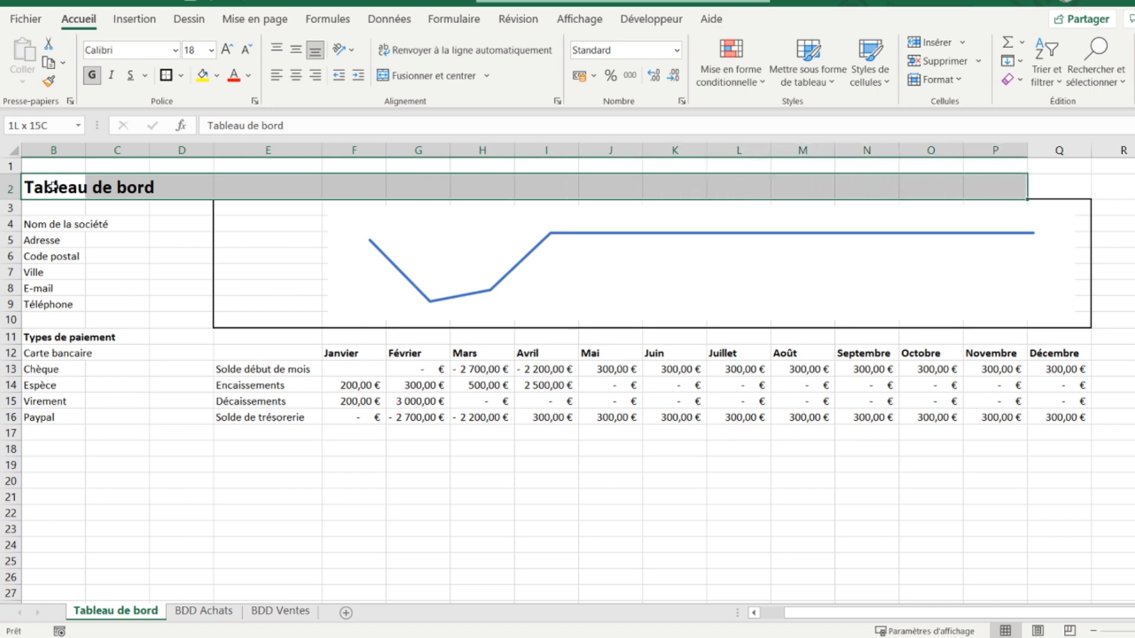
key(shift+Right)
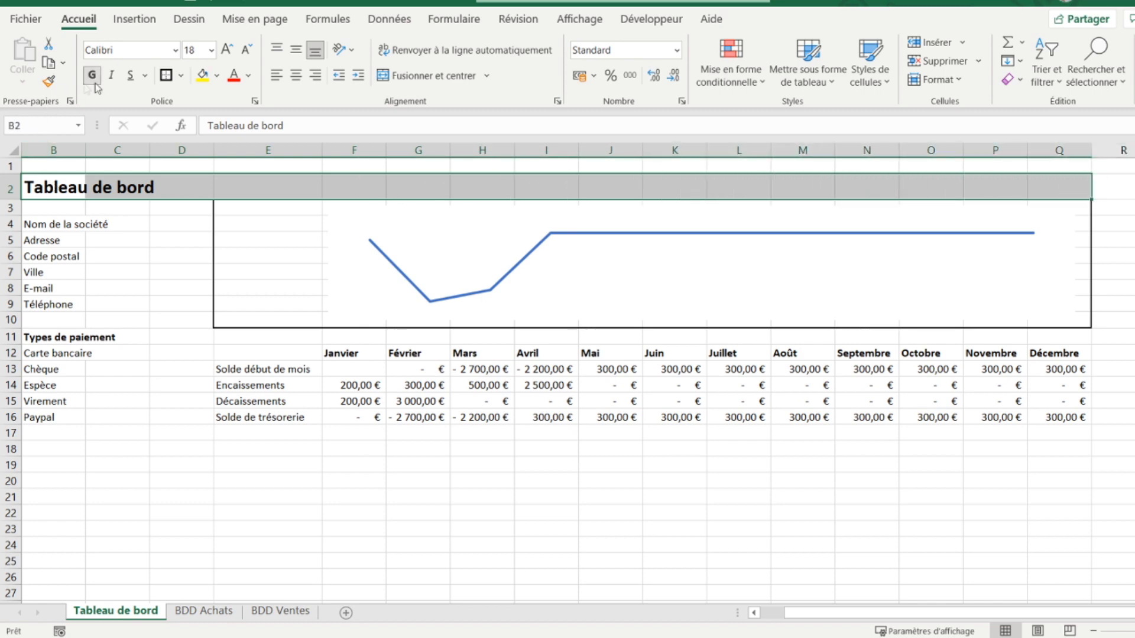
click(165, 75)
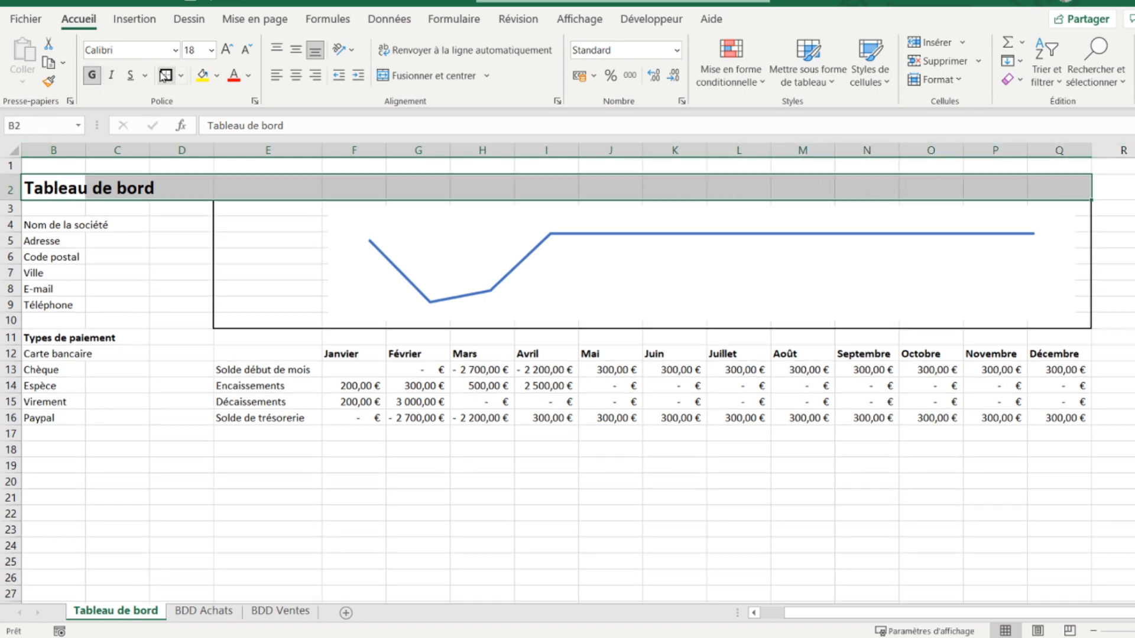
Step: Outline the company details block B3:D10 with thick outside borders
click(37, 205)
key(shift+Right)
key(shift+Down)
key(shift+Down)
key(shift+Down)
key(shift+Down)
key(shift+Down)
key(shift+Down)
key(shift+Down)
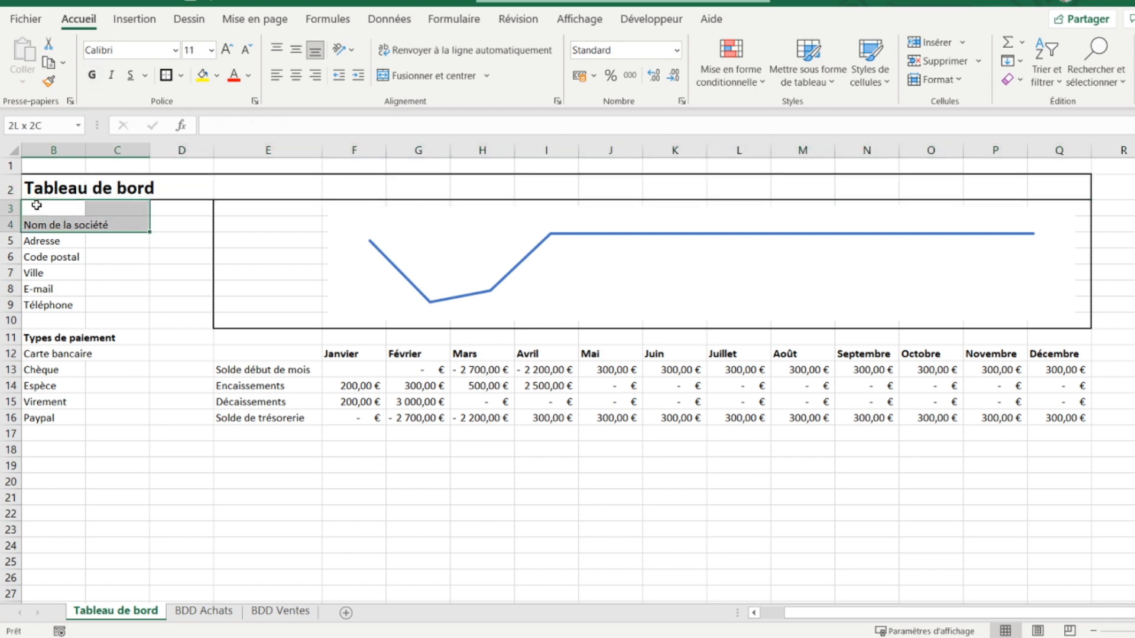
key(shift+Right)
key(shift+Right)
key(shift+Left)
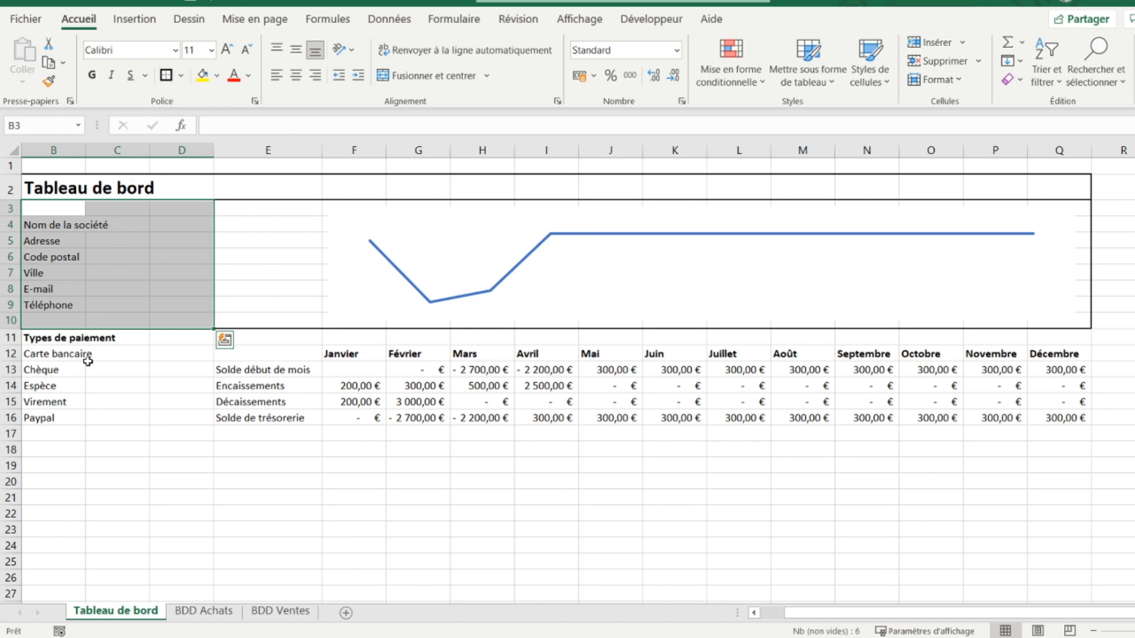
Step: Outline the Types de paiement block B11:D17 with thick outside borders
click(70, 339)
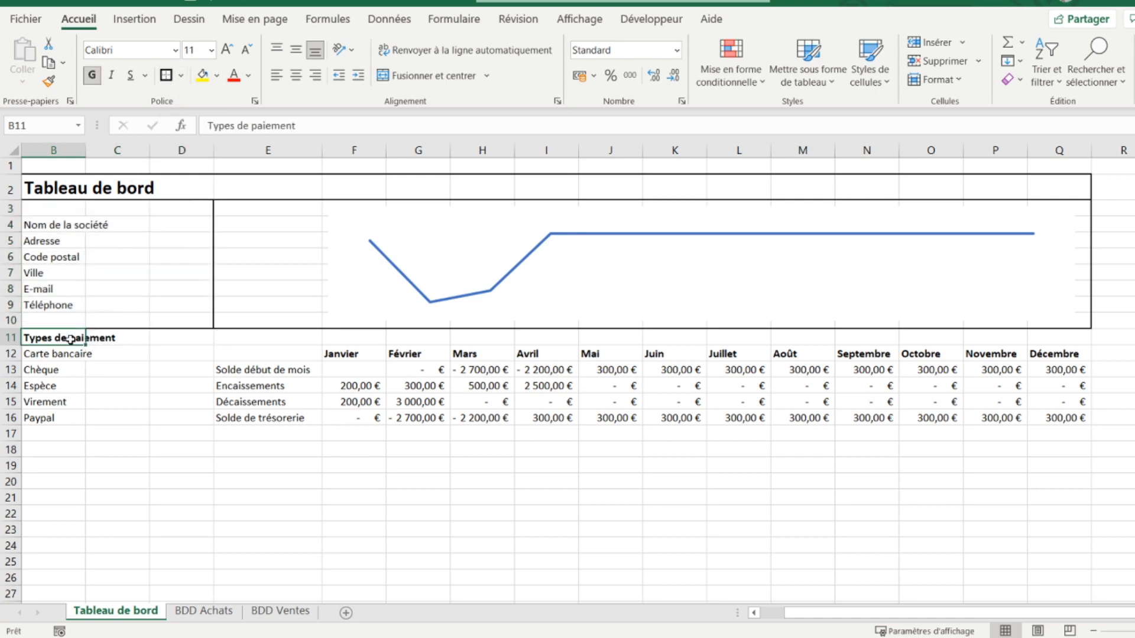
key(shift+Right)
key(shift+Right)
key(shift+Left)
key(shift+Left)
key(shift+Right)
key(shift+Right)
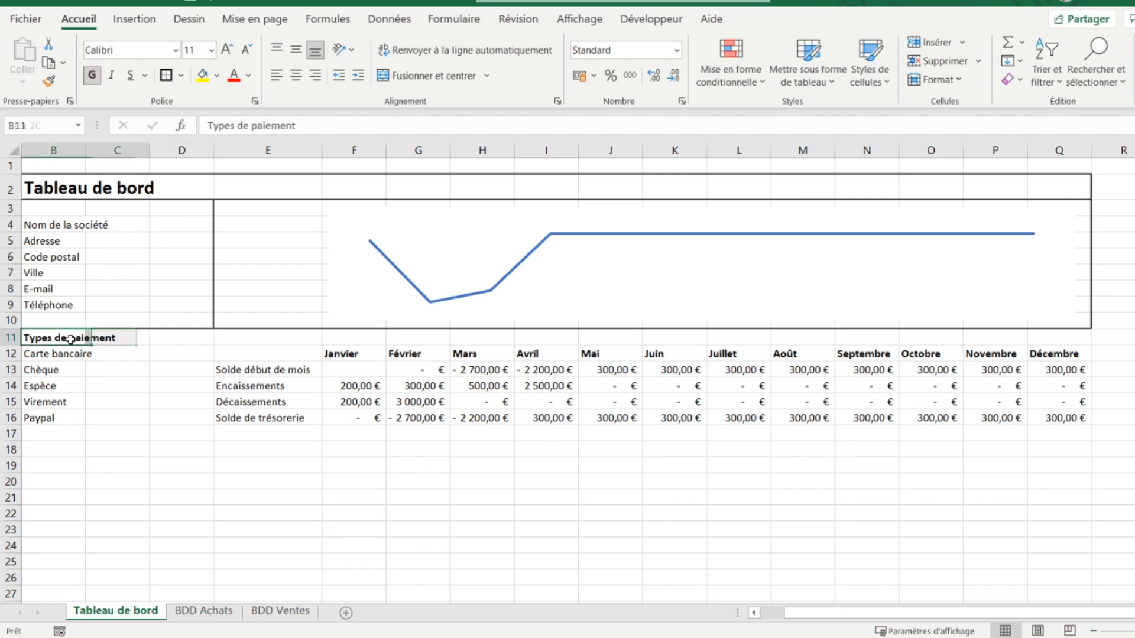
key(shift+Down)
key(shift+Down)
key(shift+Down)
key(shift+Down)
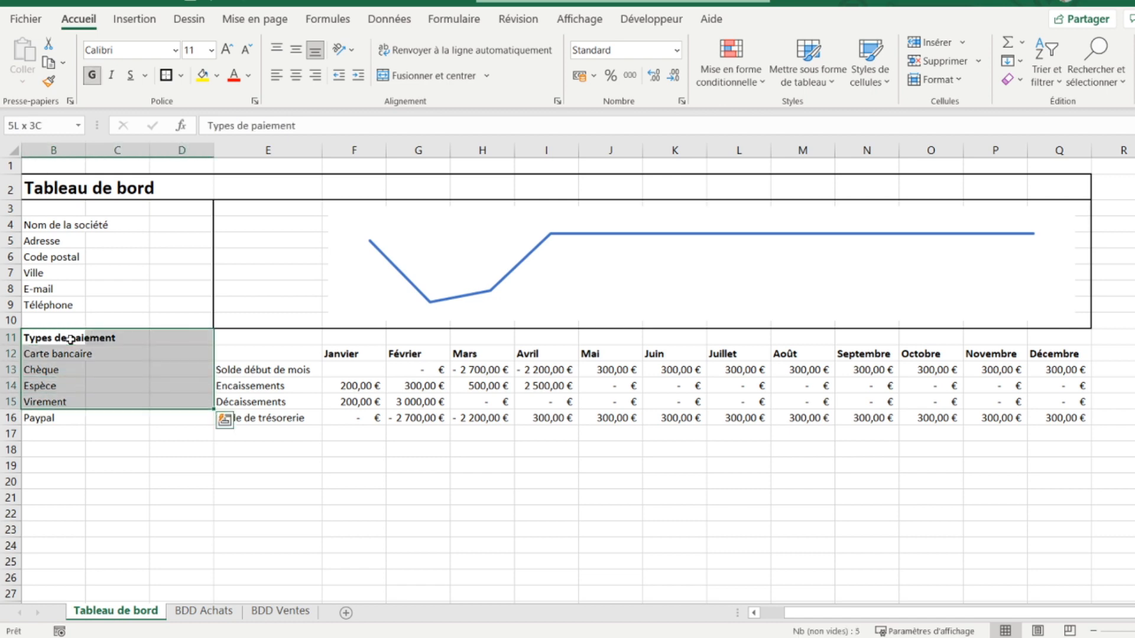
key(shift+Down)
key(shift+Down)
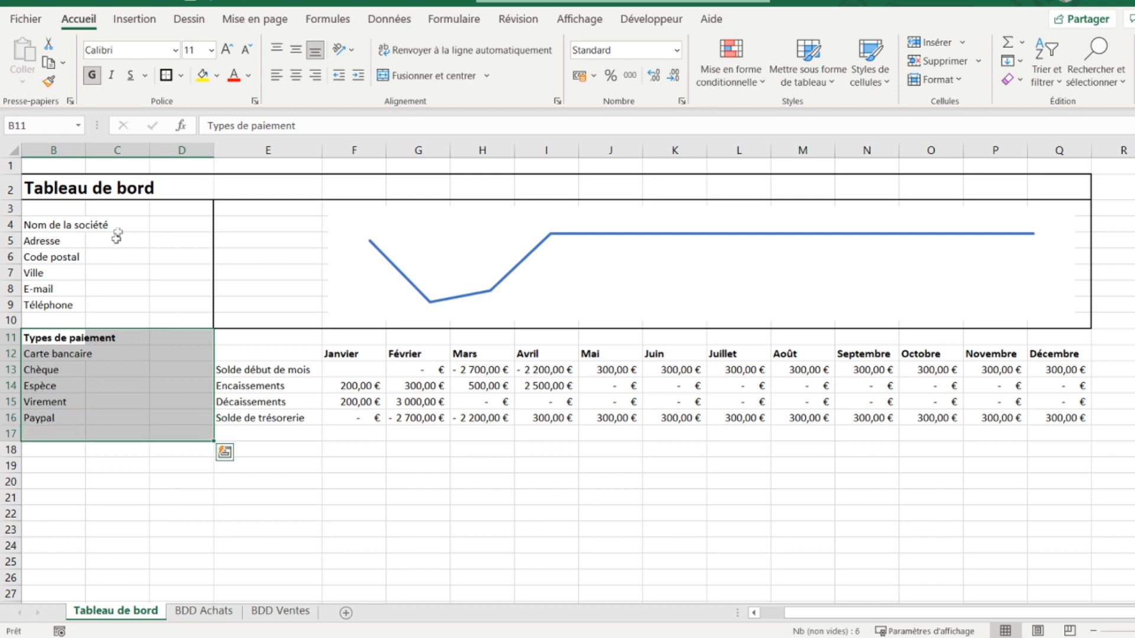
click(166, 75)
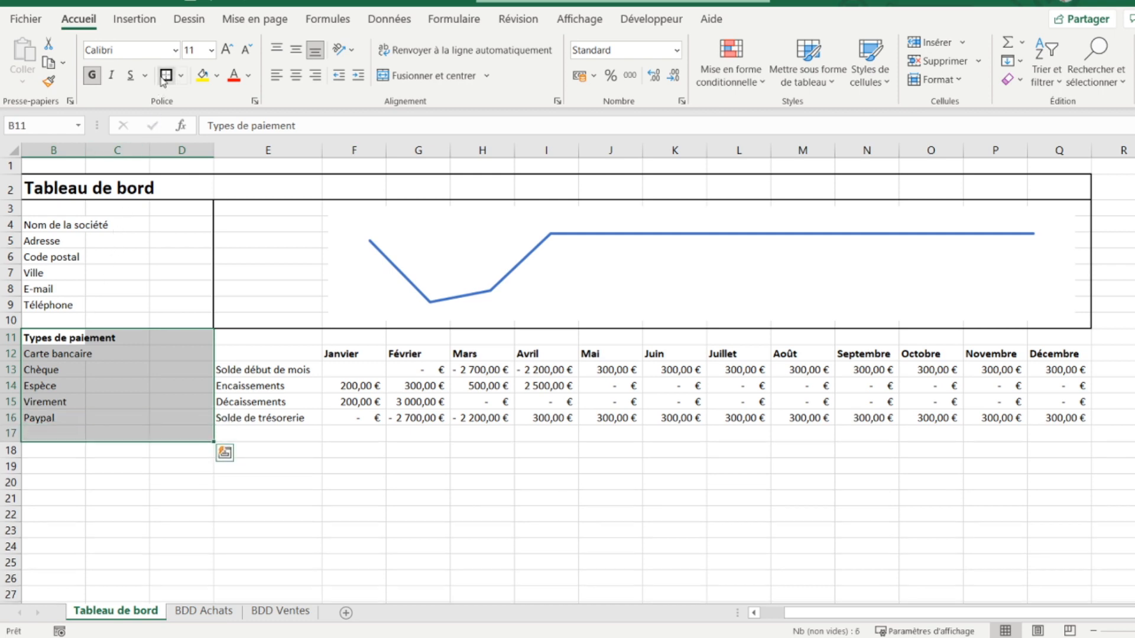
Step: Outline the monthly cash-flow table block E11:Q17 with thick outside borders
click(238, 334)
key(shift+Right)
key(shift+Right)
key(shift+Right)
key(shift+Right)
key(shift+Right)
key(shift+Right)
key(shift+Right)
key(shift+Right)
key(shift+Right)
key(shift+Right)
key(shift+Right)
key(shift+Right)
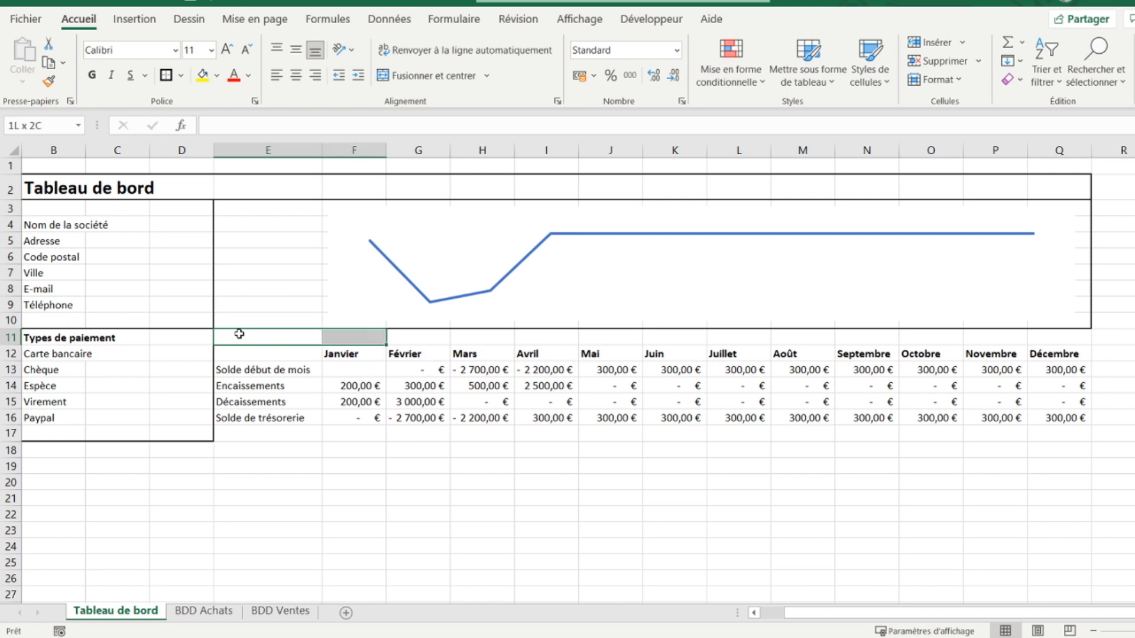
key(shift+Down)
key(shift+Down)
key(shift+Down)
key(shift+Down)
key(shift+Down)
key(shift+Down)
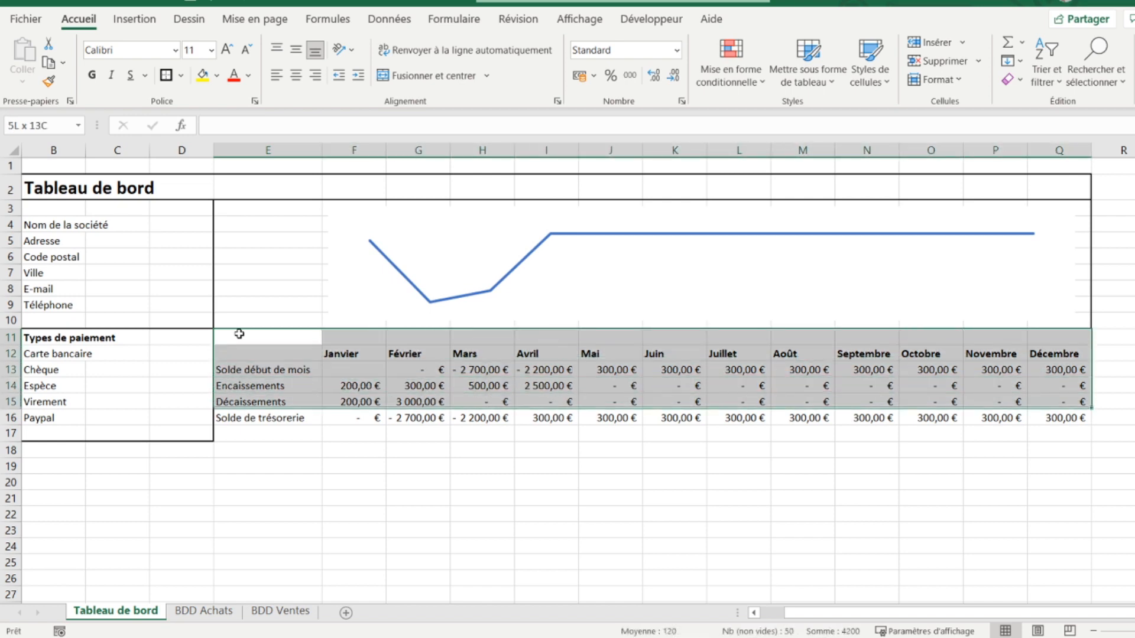
click(165, 75)
click(107, 224)
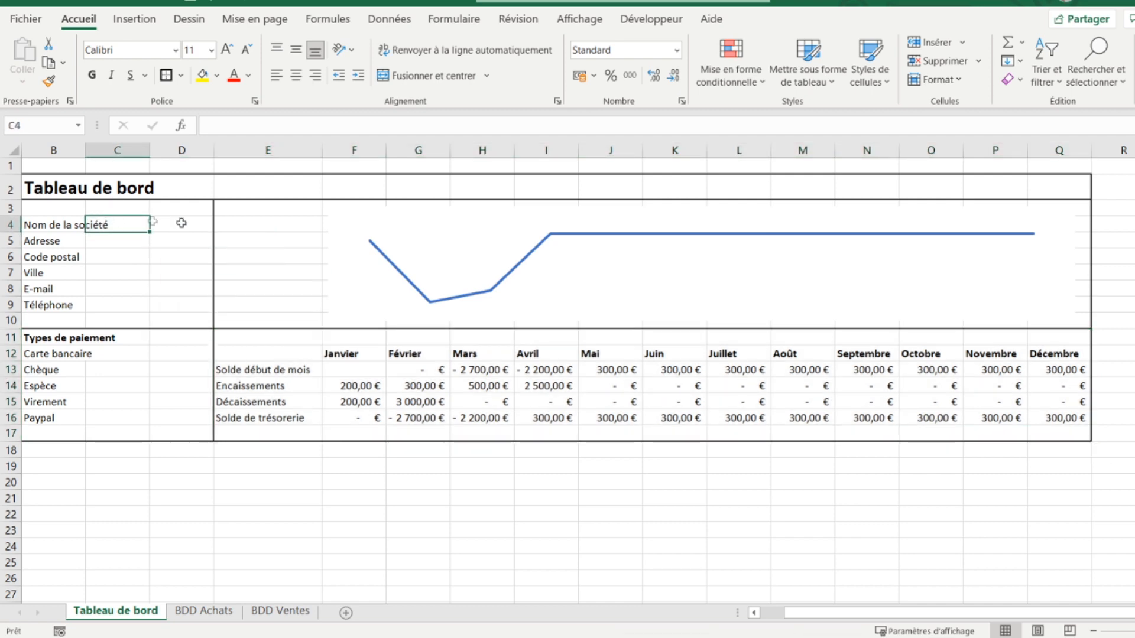
Step: Merge and center E3:E10 beside the chart and enter the label Trésorerie disponible
click(246, 213)
drag(246, 212, 240, 319)
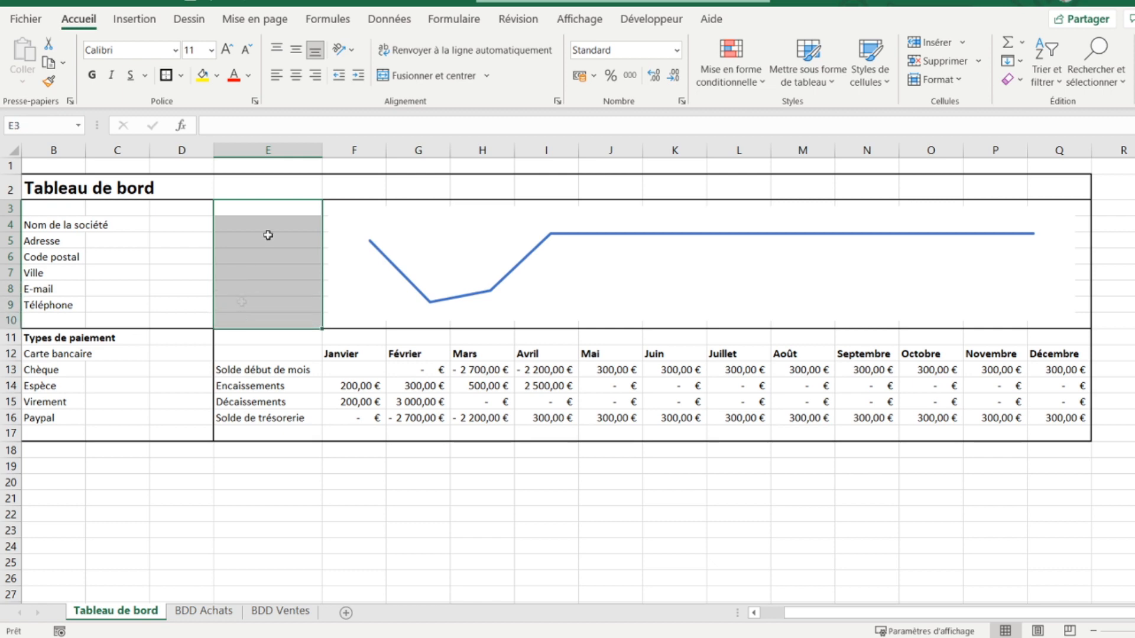
click(429, 75)
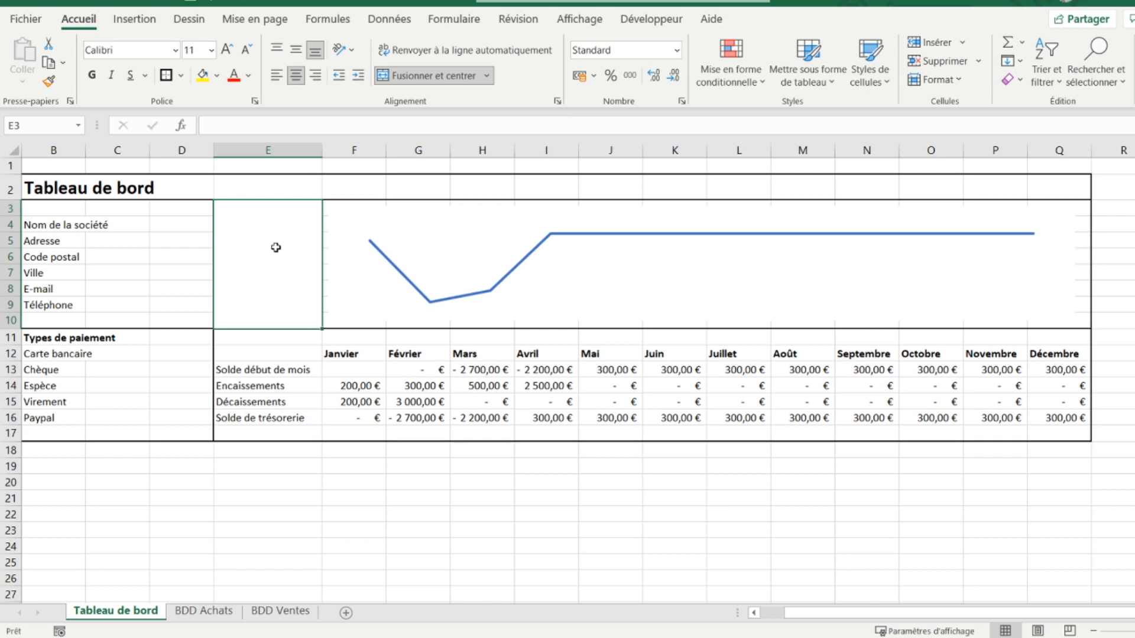
text(Trésorerie )
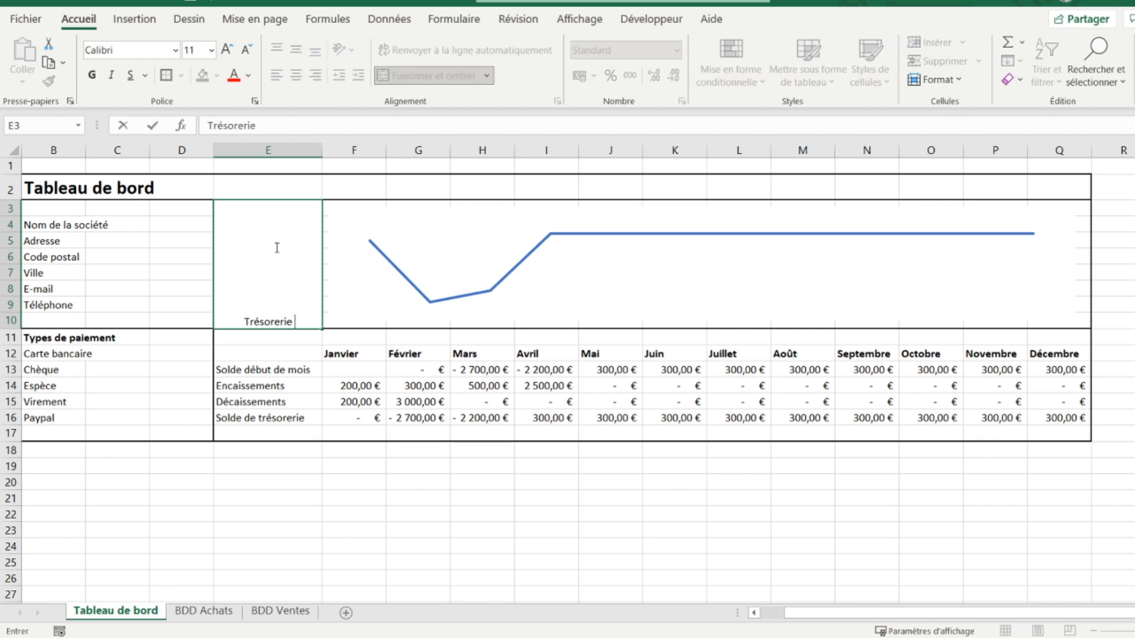
text(disponible)
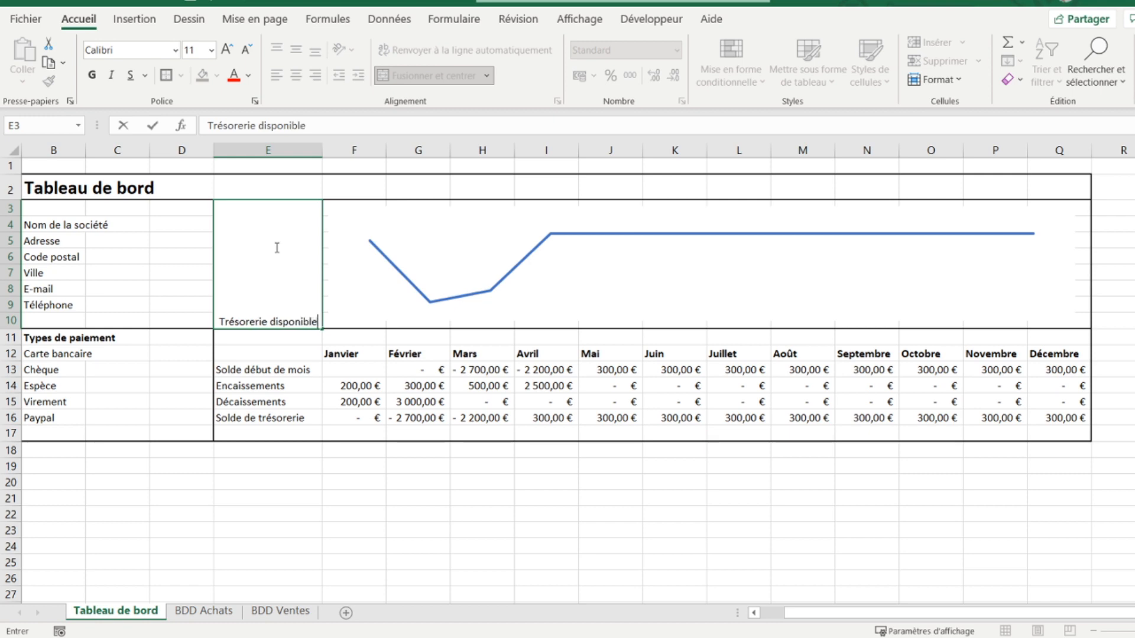
key(Return)
Step: Rotate the Trésorerie disponible label to 90 degrees and center it vertically in the merged cell
click(276, 247)
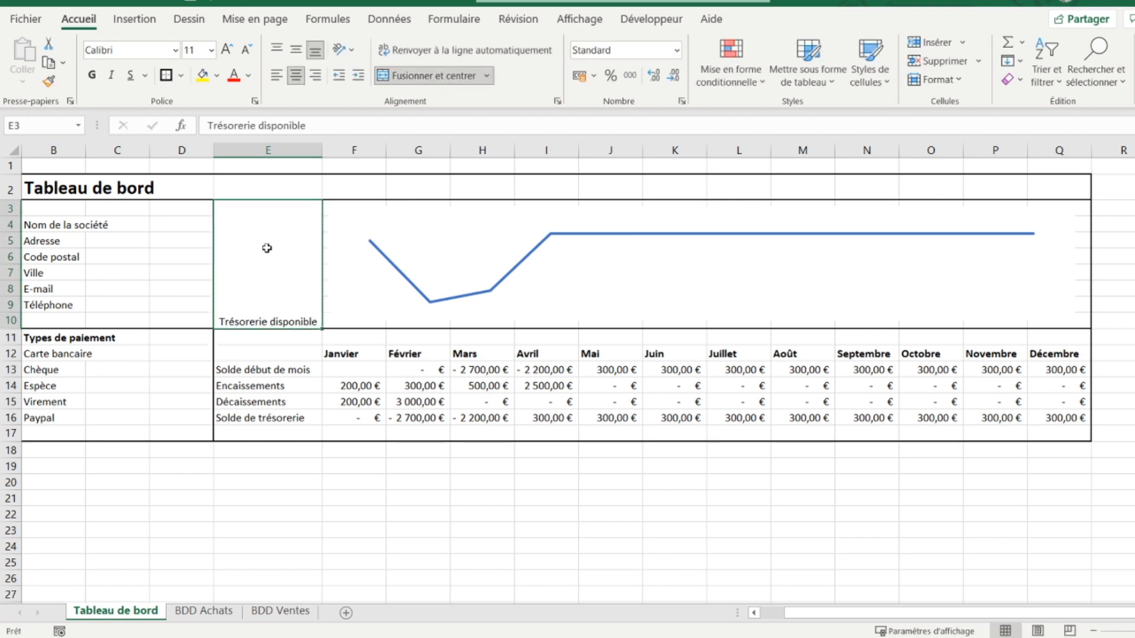
right_click(266, 248)
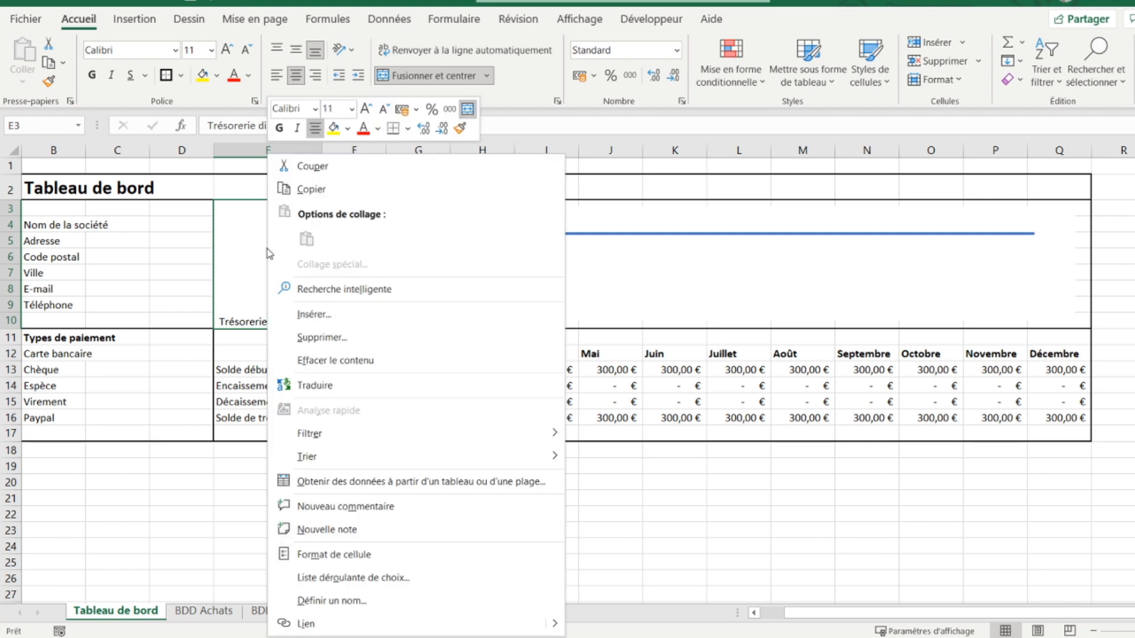
click(322, 547)
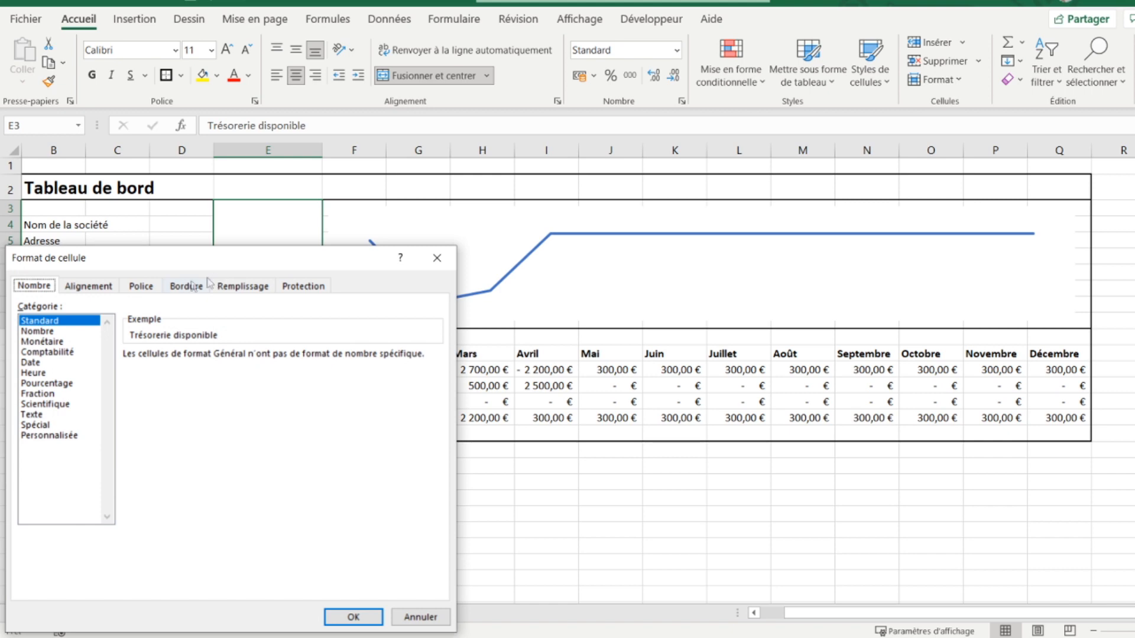
click(97, 289)
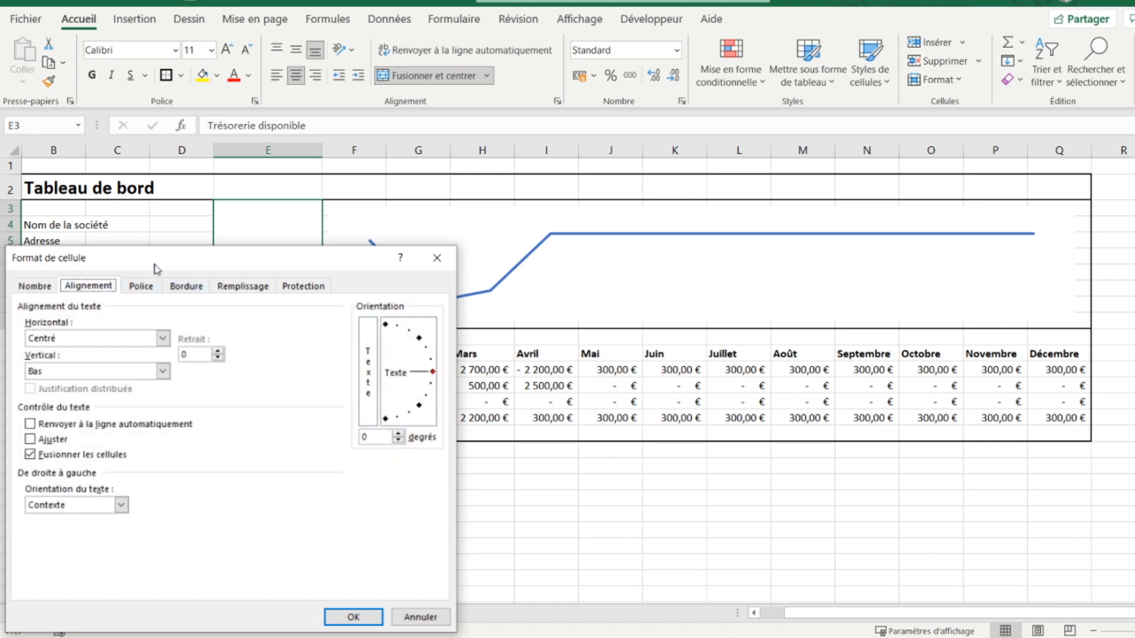
drag(165, 265, 373, 133)
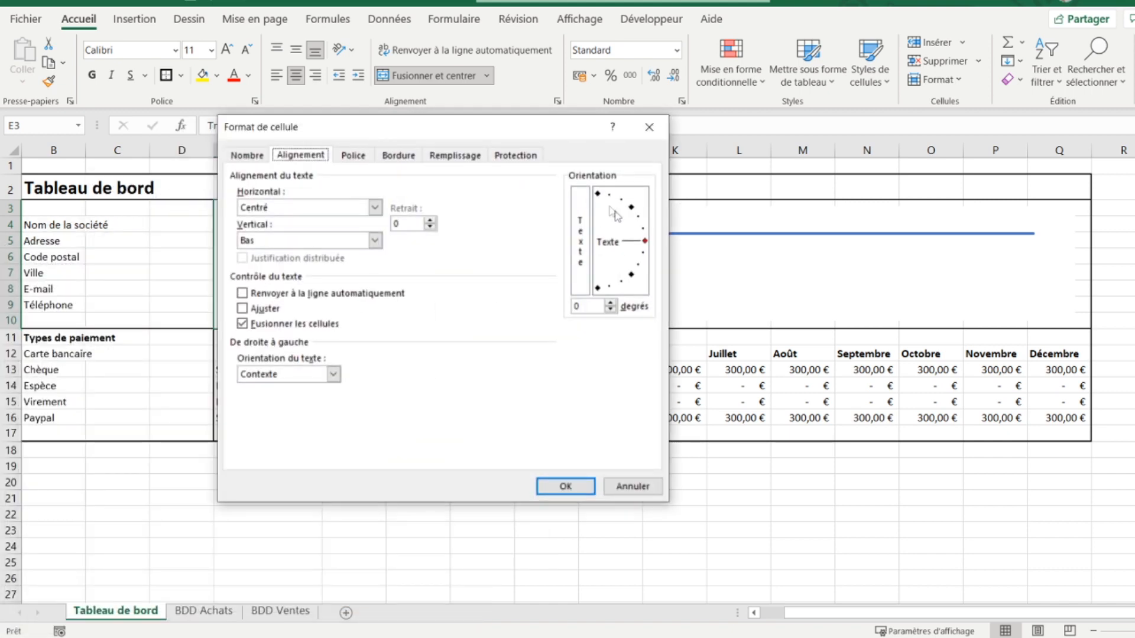
drag(646, 245, 598, 193)
click(566, 486)
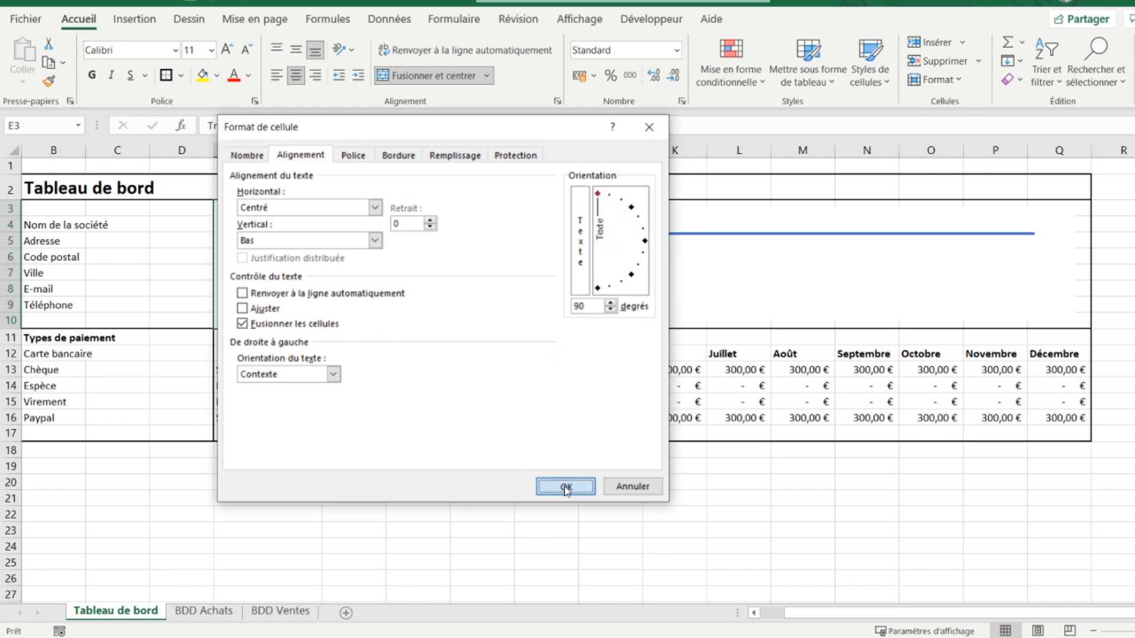
click(296, 49)
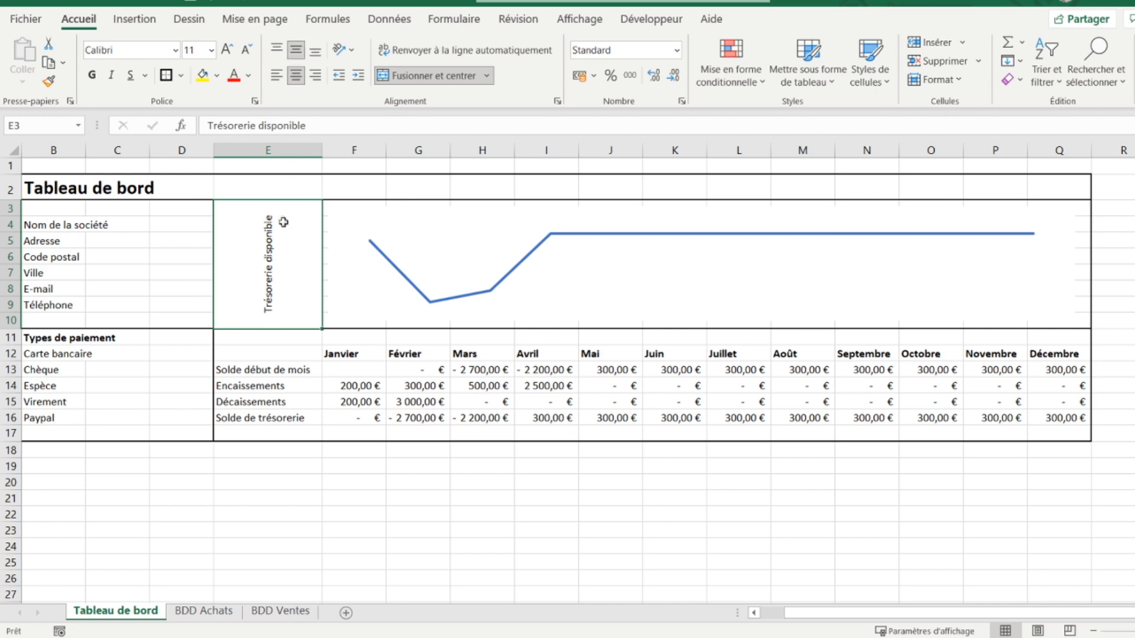
Step: Make the Trésorerie disponible label bold at size 16 and wrap its text
click(93, 75)
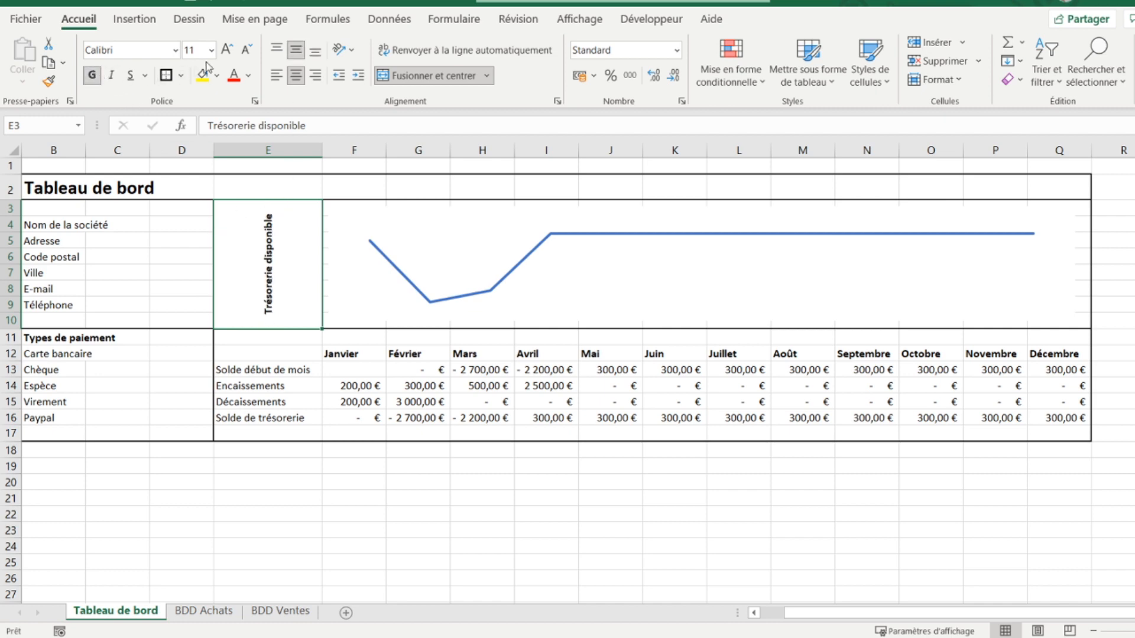
click(226, 51)
click(226, 50)
click(226, 50)
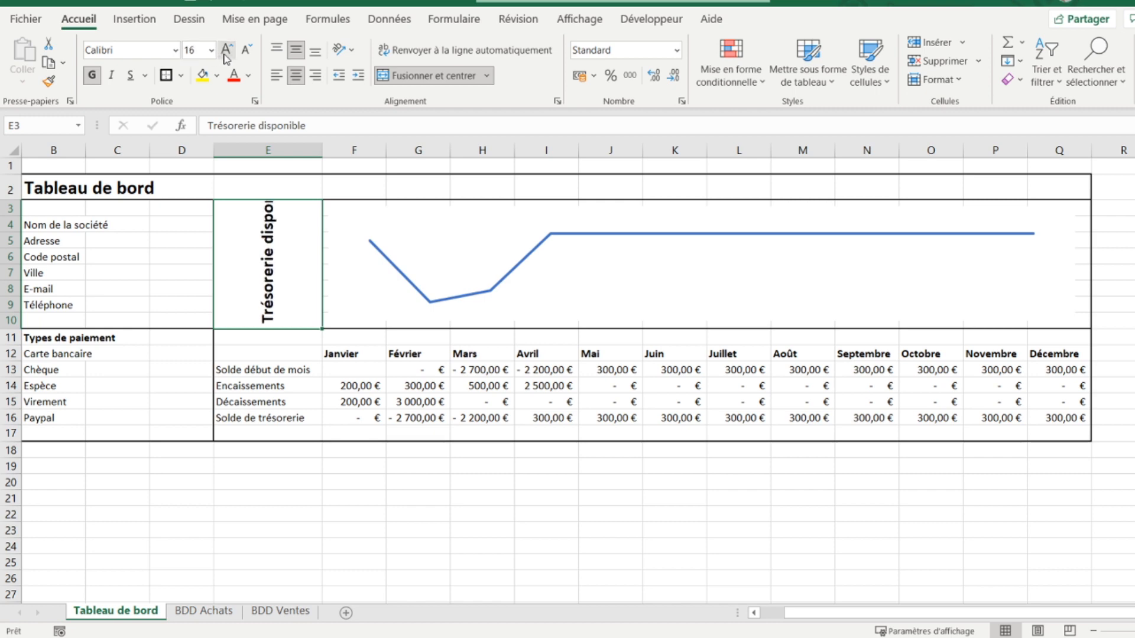
click(456, 52)
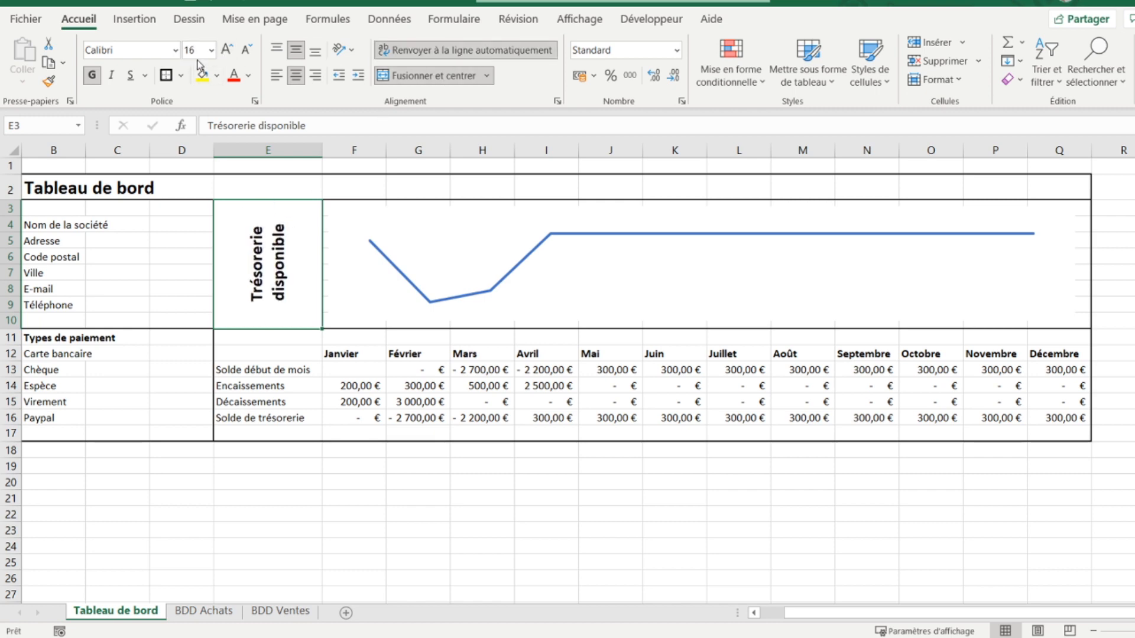
Step: Enlarge the Trésorerie disponible label to font size 24
click(227, 51)
click(226, 50)
click(227, 50)
click(226, 50)
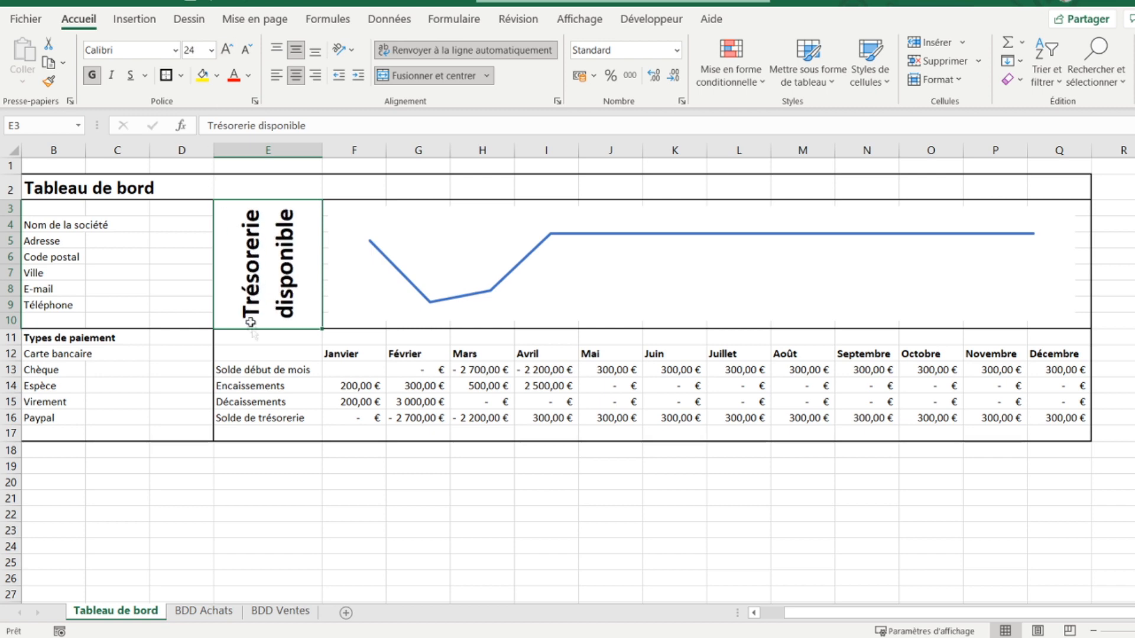
Step: Hide the gridlines on the Tableau de bord sheet
click(277, 374)
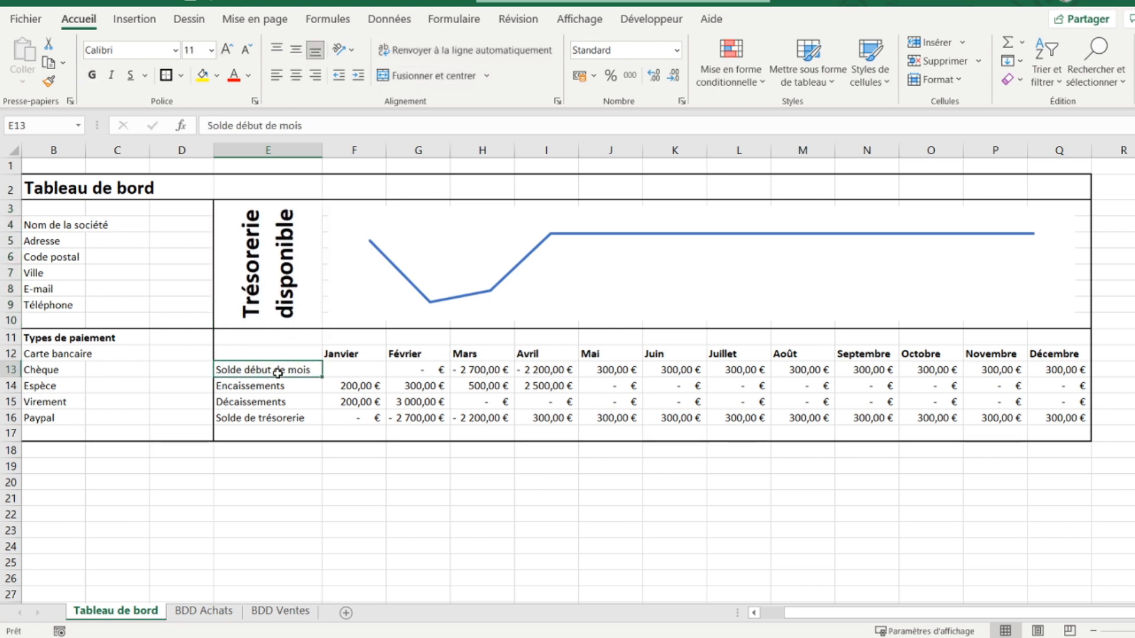
click(567, 22)
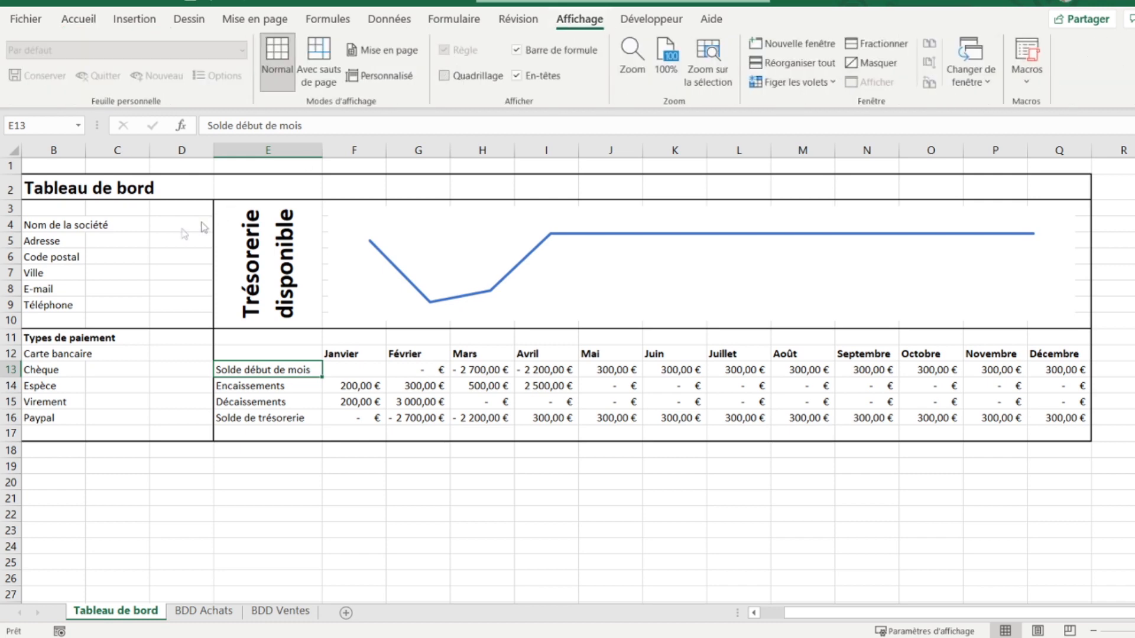
click(166, 230)
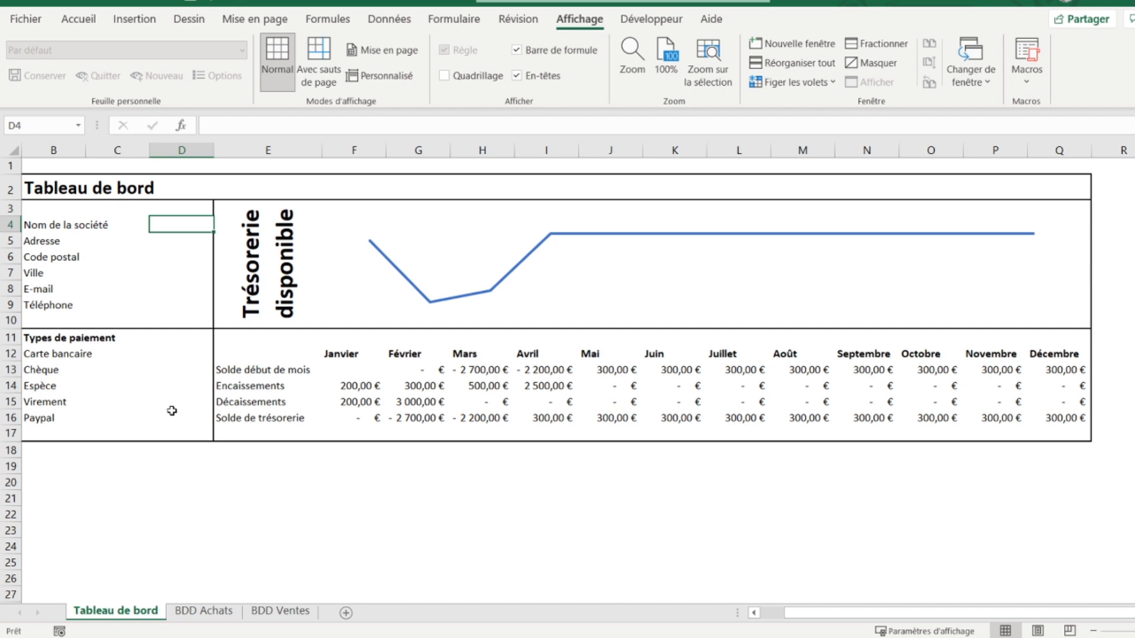
Step: Widen the treasury line chart on both sides to fill the bordered area across columns F to Q
click(629, 272)
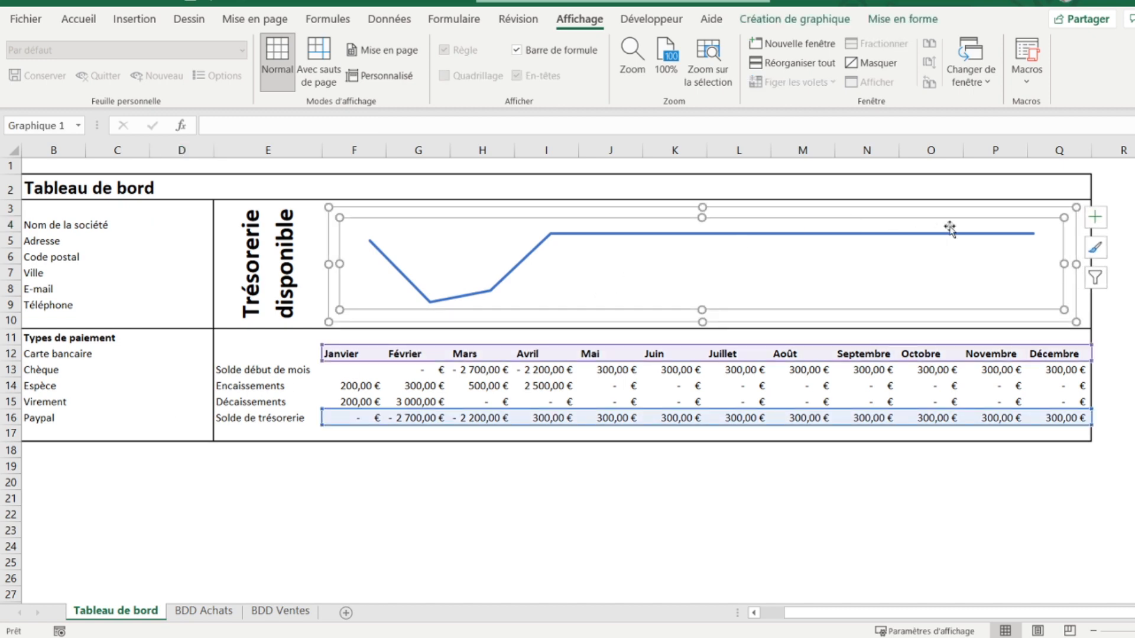
click(1075, 264)
drag(1075, 265, 1087, 264)
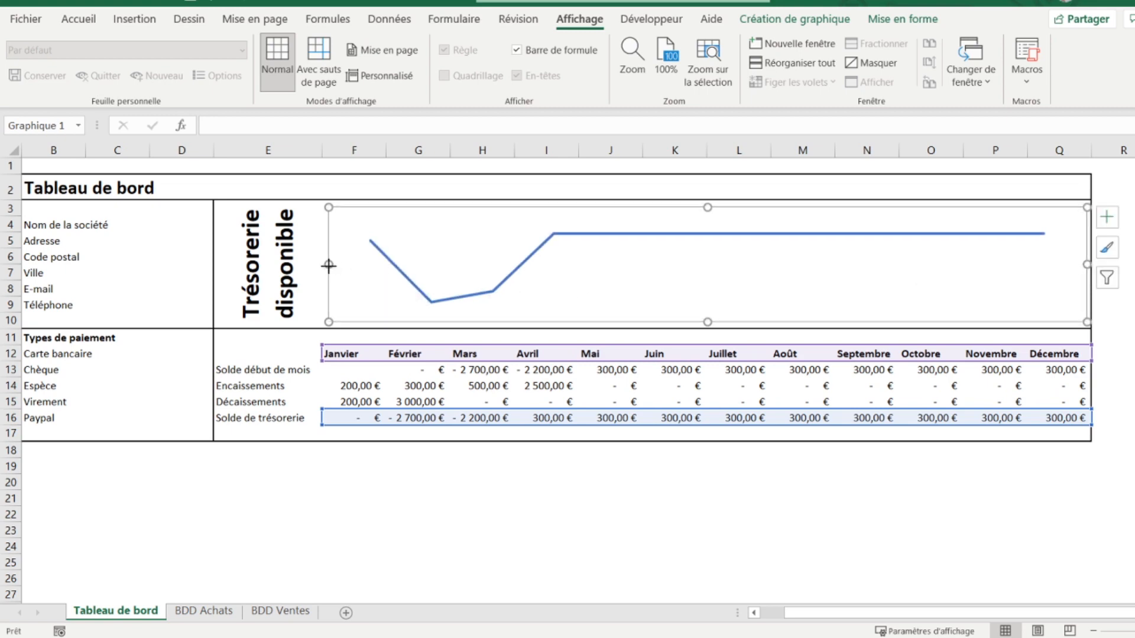
drag(326, 265, 323, 267)
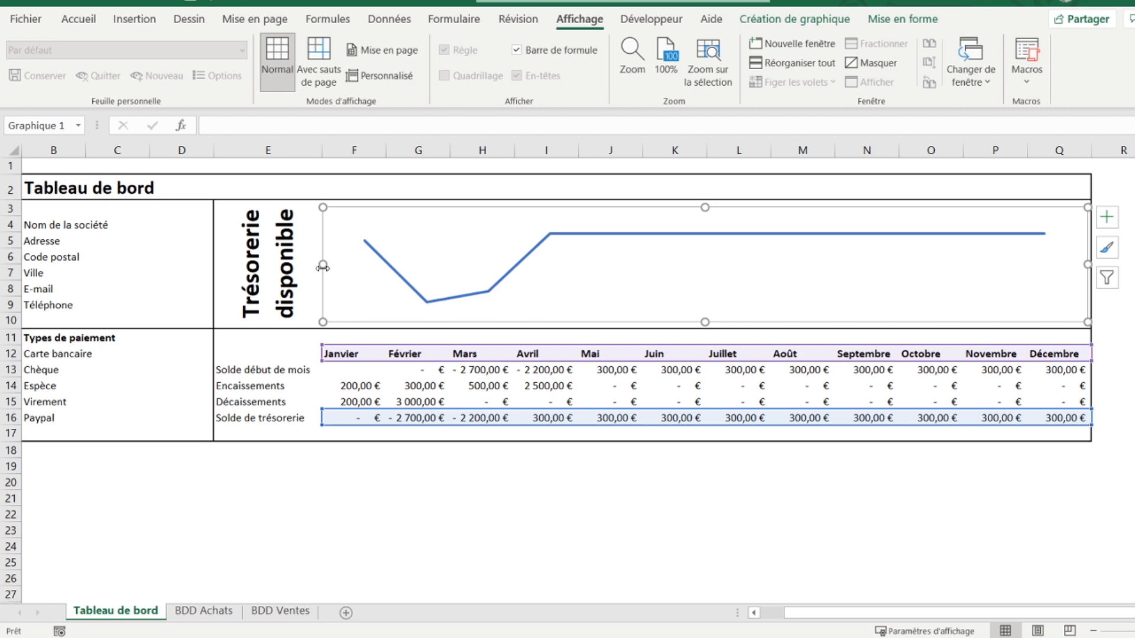
click(107, 484)
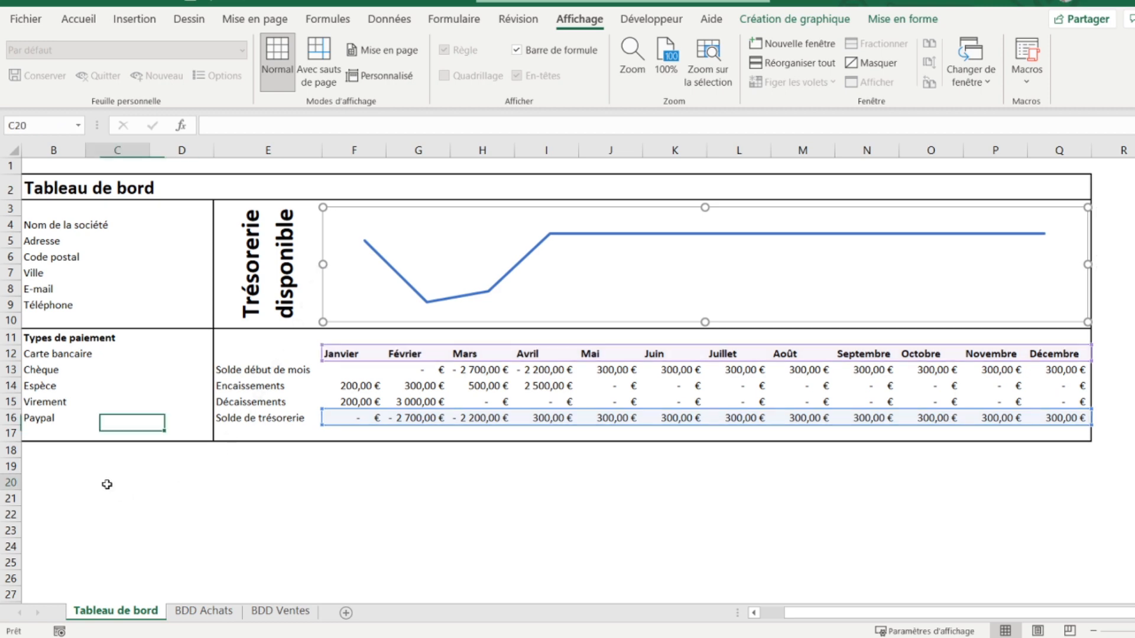
click(50, 448)
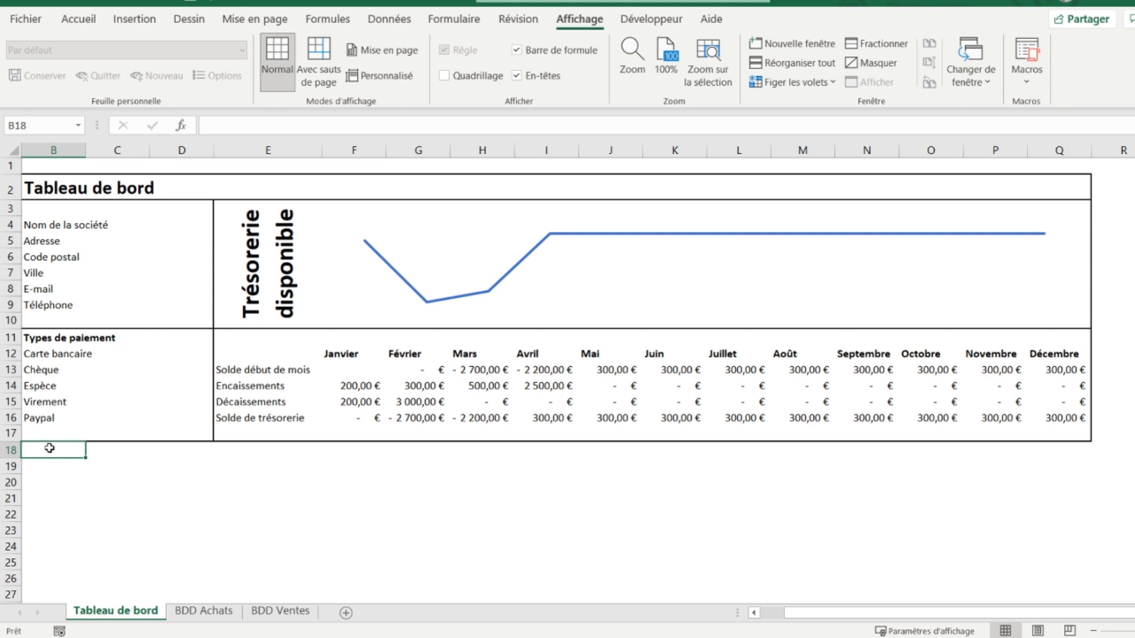
key(Tab)
text(T)
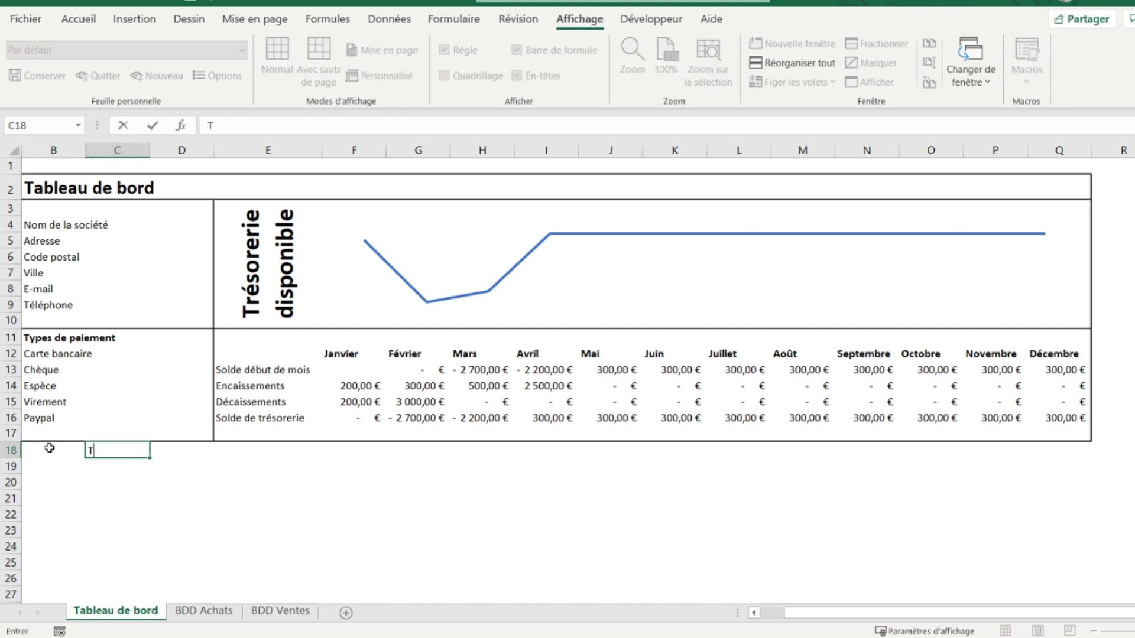
text(op 5)
key(BackSpace)
key(BackSpace)
key(BackSpace)
key(BackSpace)
key(BackSpace)
key(Return)
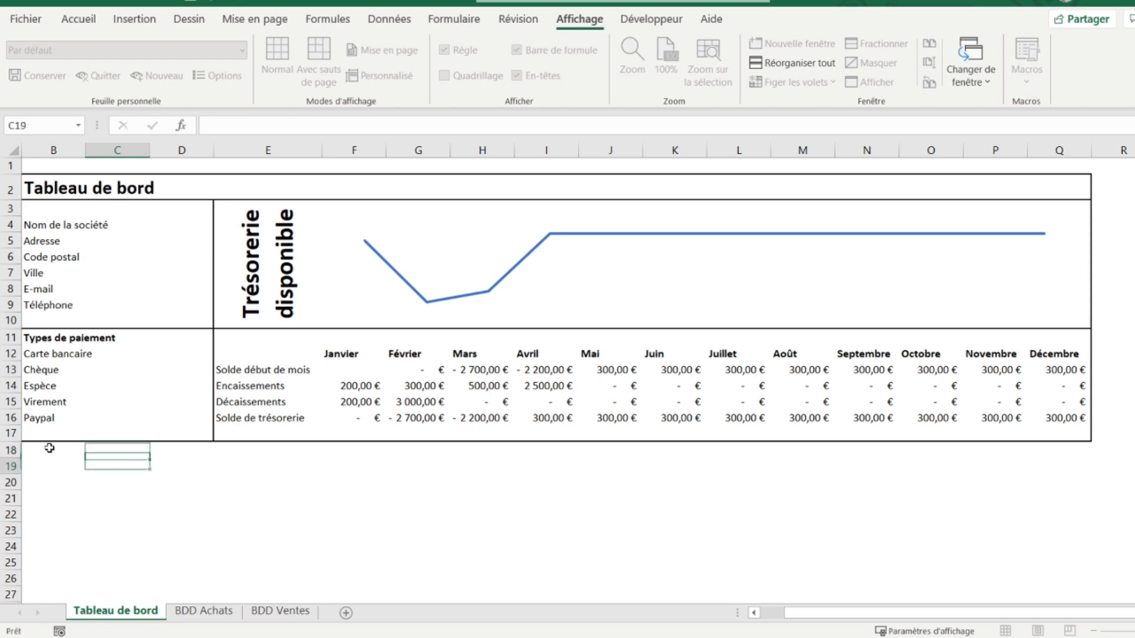
Step: Enter the heading TOP 5 Fournisseurs in B18, directly below the payment types block
click(49, 448)
text(TOP)
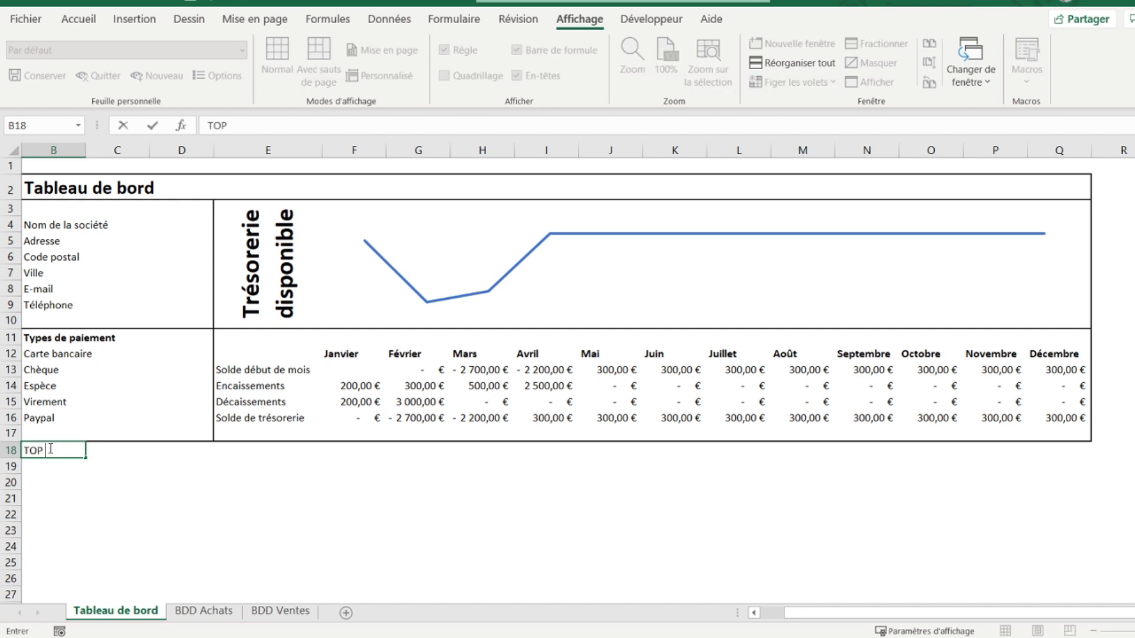
text( 5 Fournisseurs)
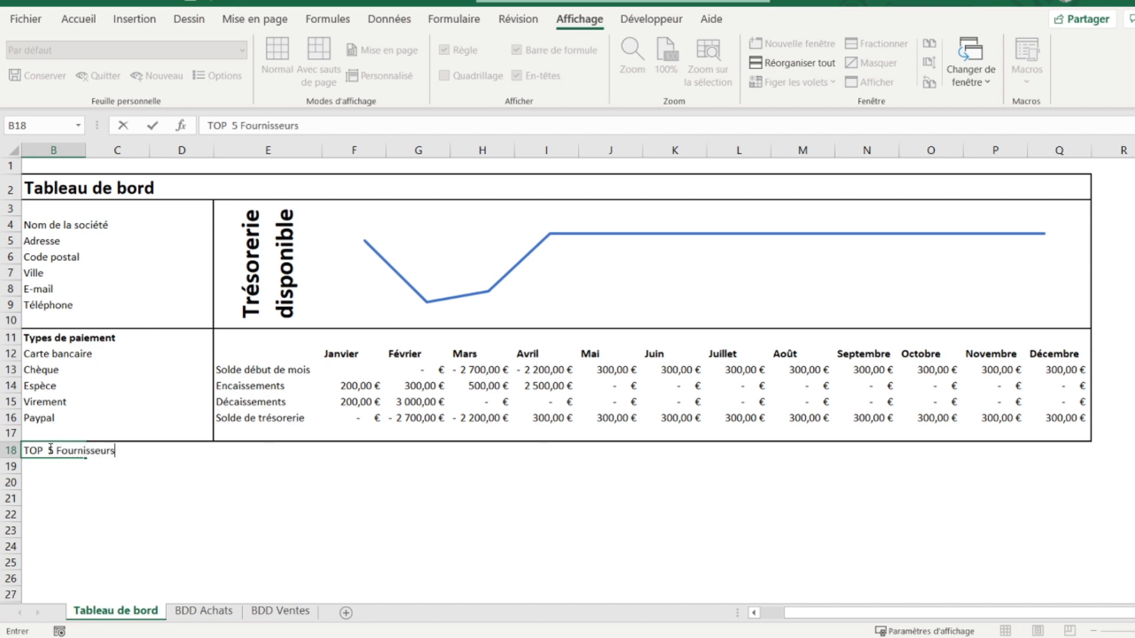
key(Return)
Step: Number the supplier ranks 1 to 5 in cells B19:B23
scroll(49, 449, left, 1)
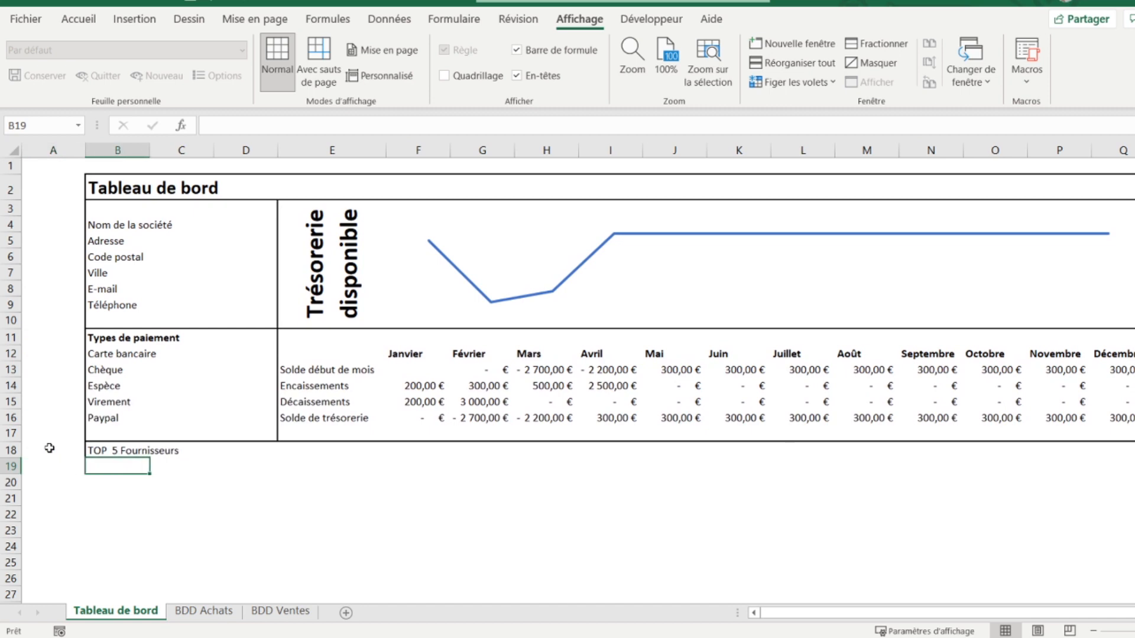
text(1)
key(Return)
text(2)
key(Return)
text(3)
key(Return)
text(4)
key(Return)
text(5)
key(Return)
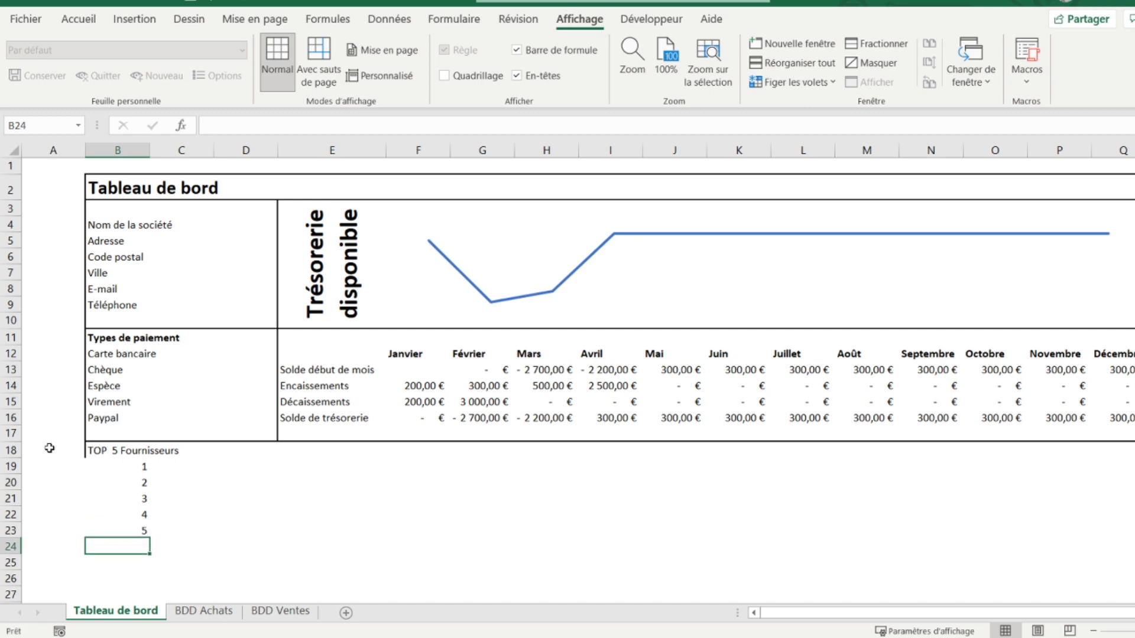
Step: Enter the heading TOP 5 Clients in B24, below the supplier ranks
text(TOP 5)
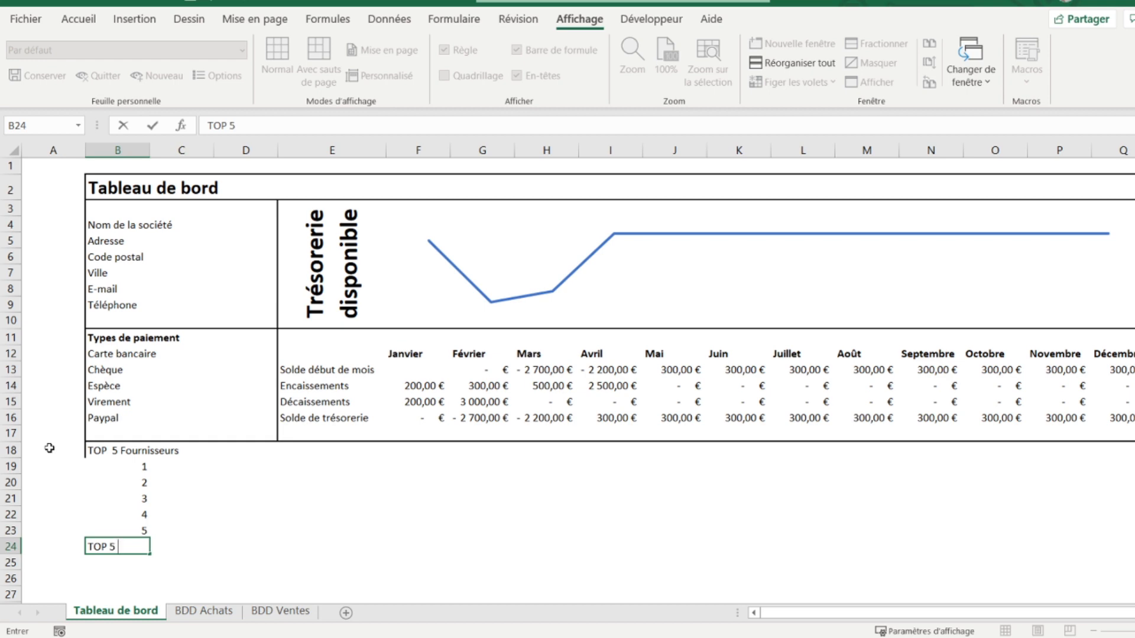
text( Clients)
key(Return)
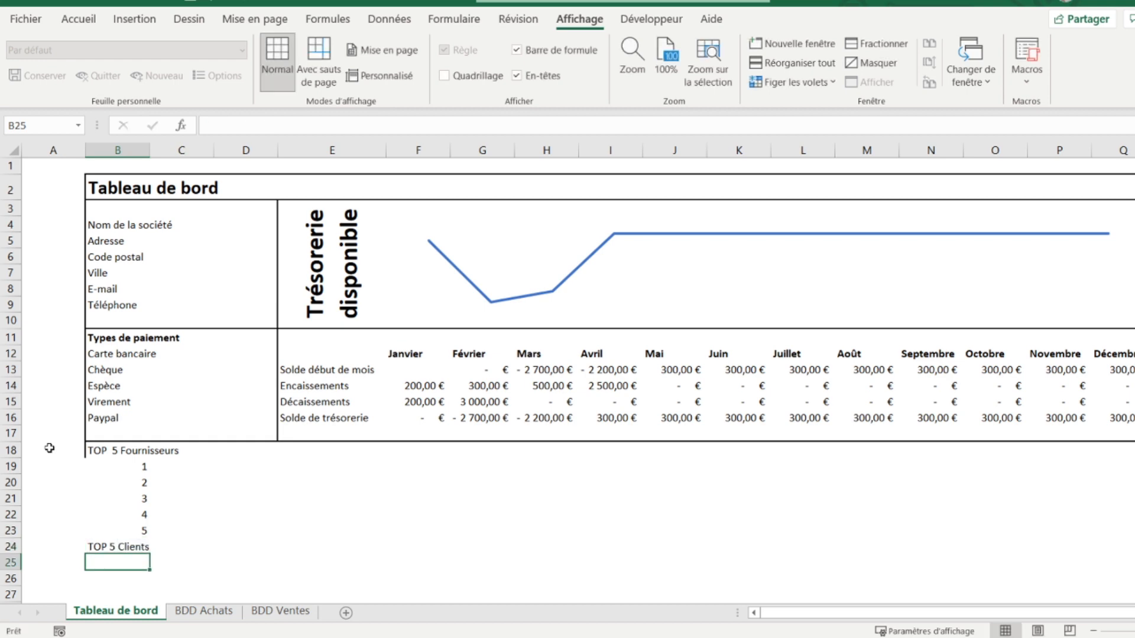
Step: Remove the extra space after TOP in the B18 heading so it reads TOP 5 Fournisseurs
click(119, 452)
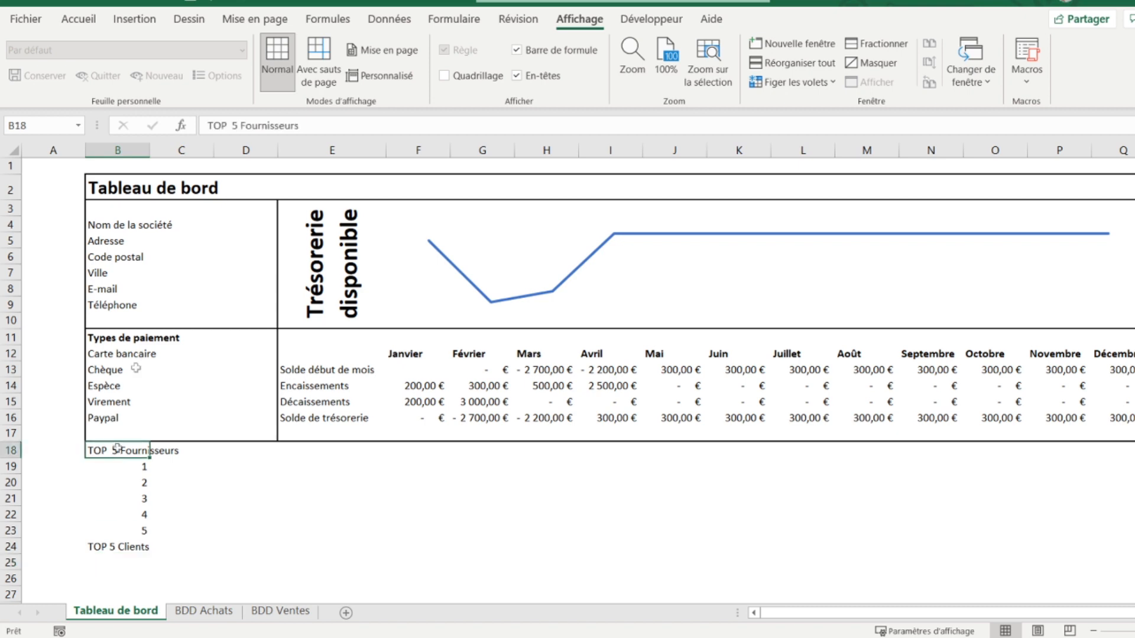
click(233, 126)
key(BackSpace)
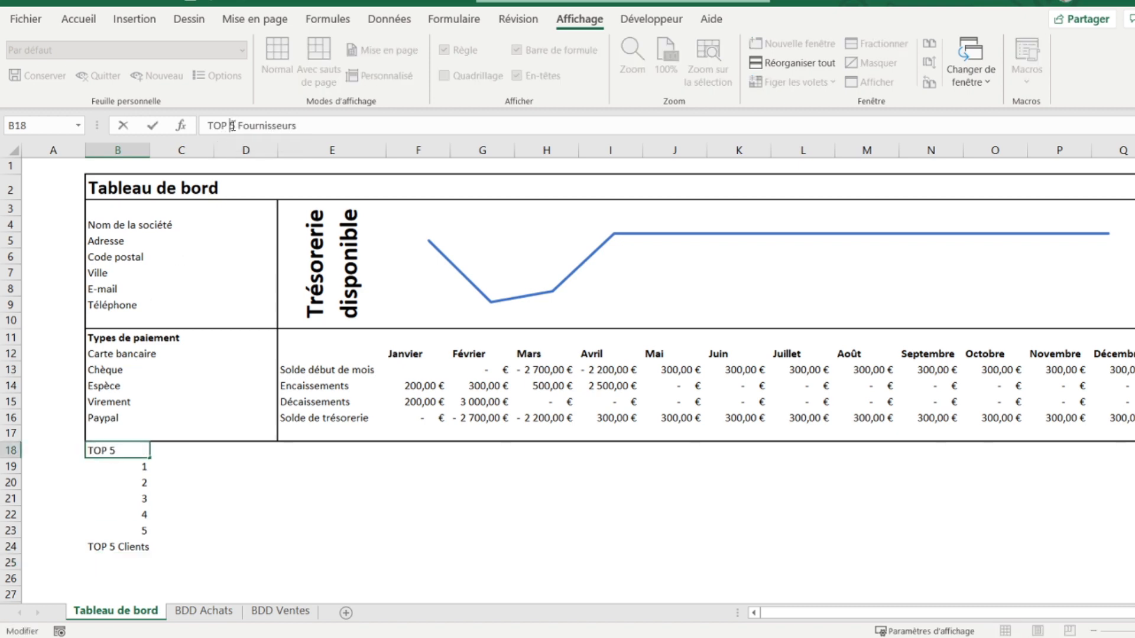
key(Return)
key(Return)
key(Return)
key(Down)
key(Down)
key(Down)
Step: Merge and center the TOP 5 Fournisseurs heading across B18:D18 and make it bold at size 12
key(Up)
key(Up)
key(Up)
key(Up)
key(Up)
key(Up)
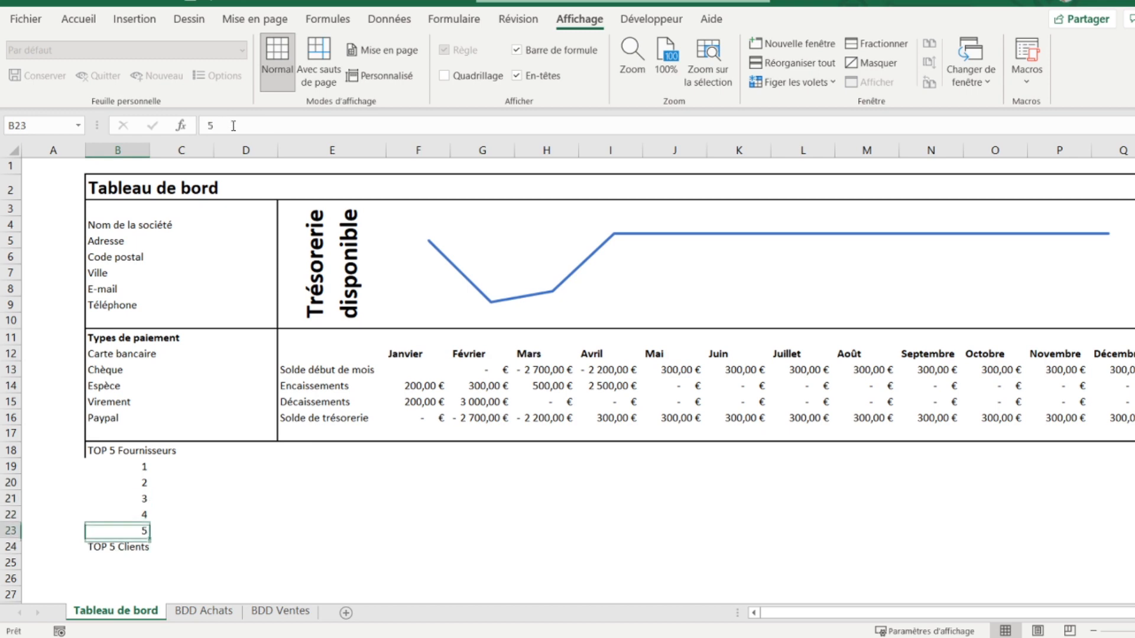
key(shift+Right)
key(shift+Right)
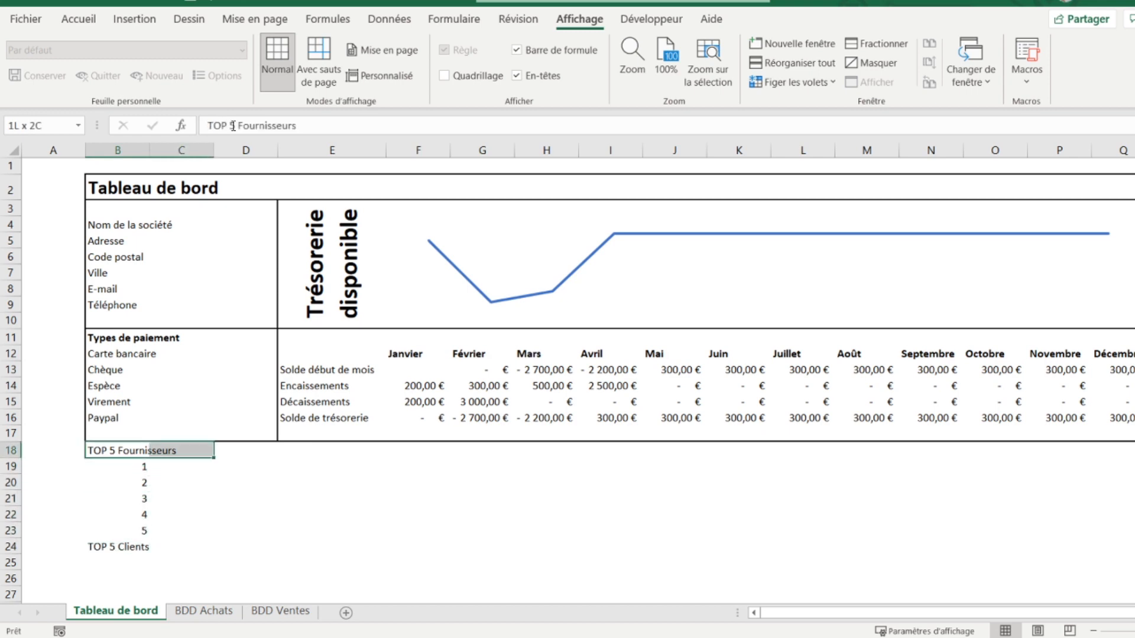
click(87, 23)
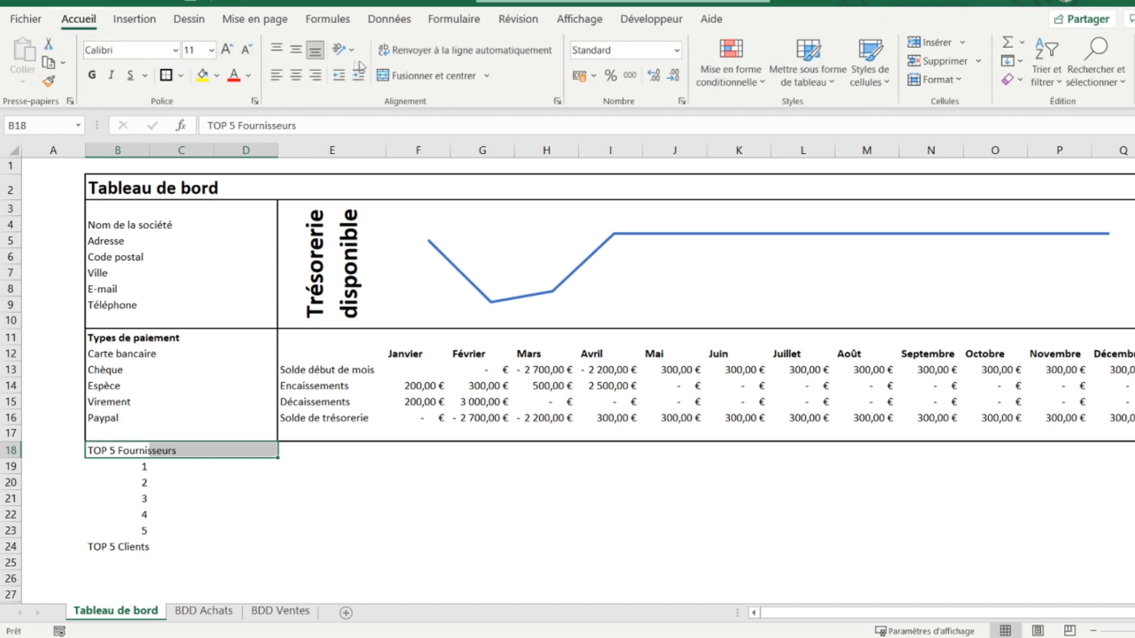
click(413, 76)
click(94, 77)
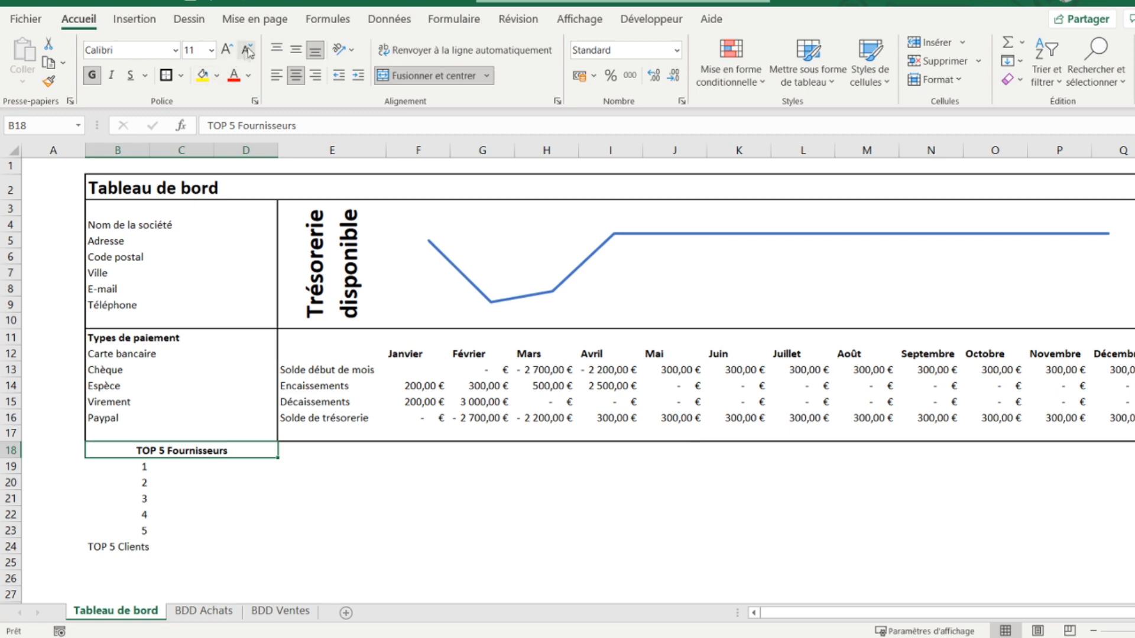
click(228, 50)
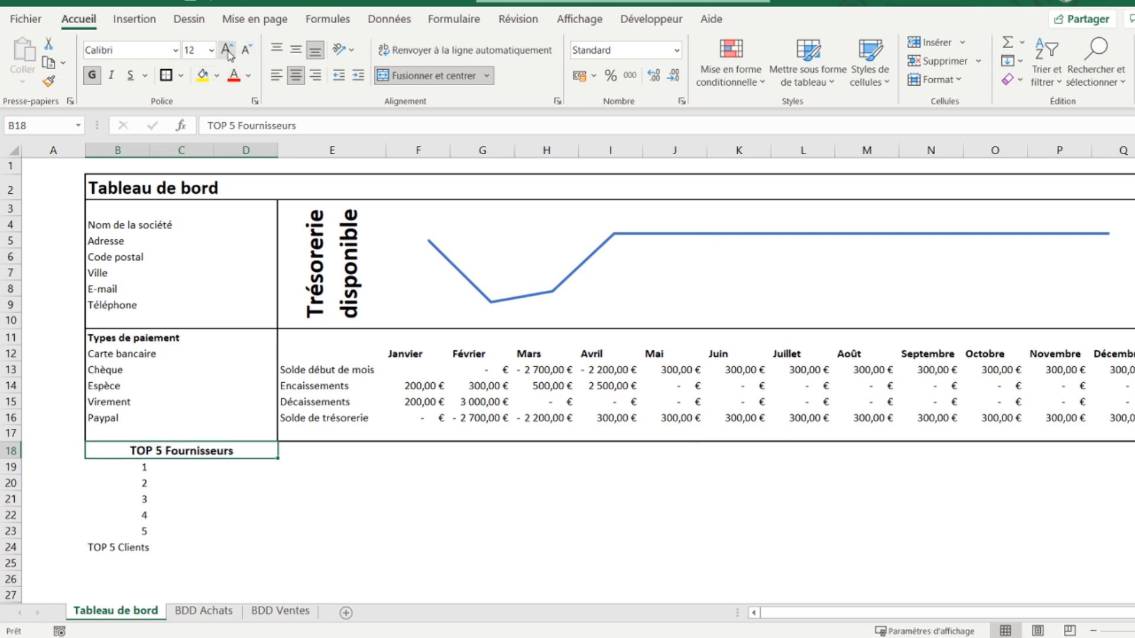
Step: Merge and center the TOP 5 Clients heading across B24:D24 and make it bold at size 12
click(98, 548)
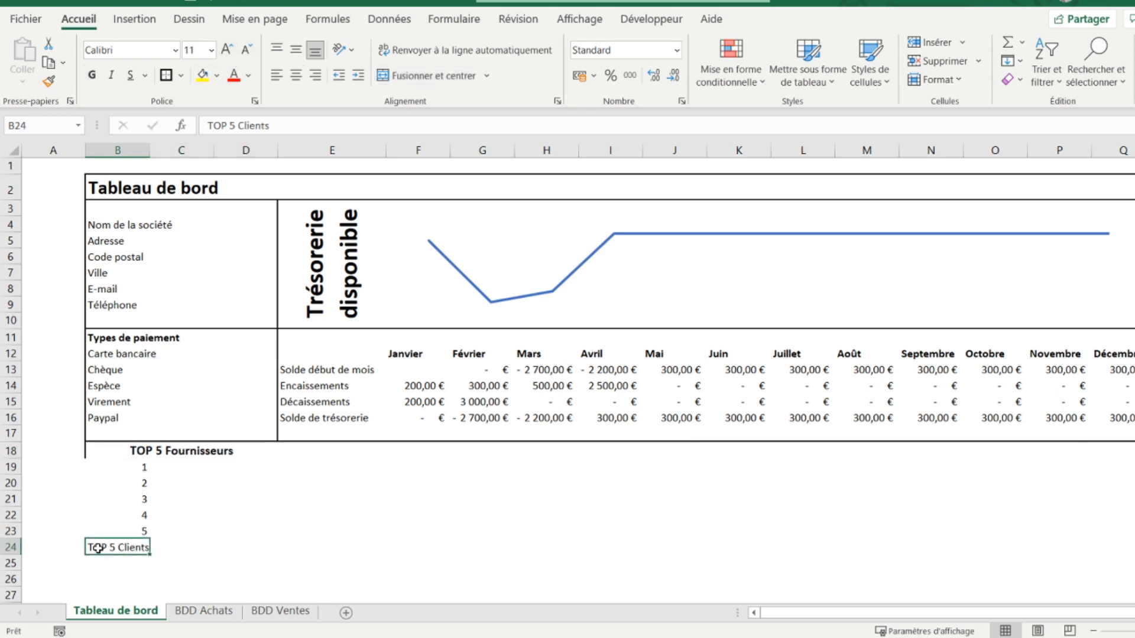
drag(97, 549, 245, 549)
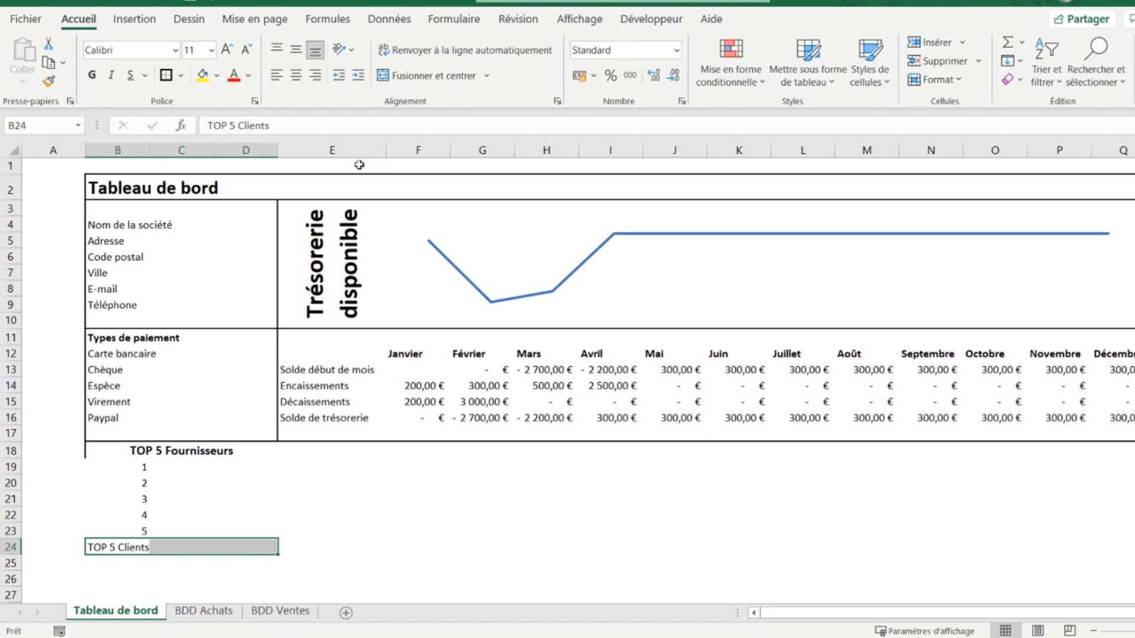
click(443, 76)
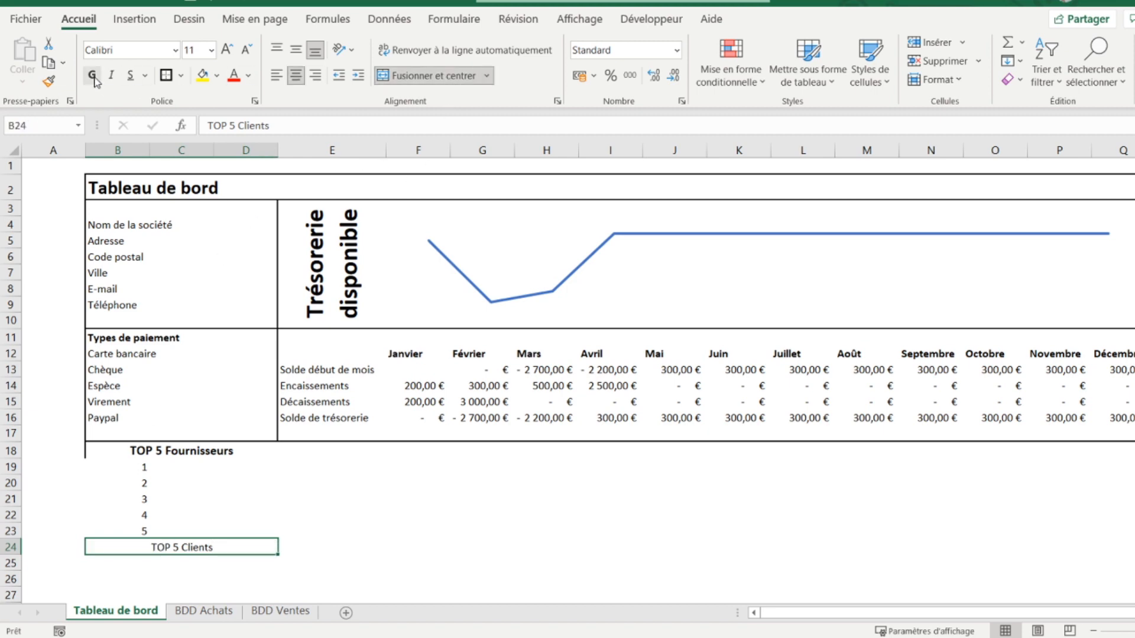
click(93, 77)
click(227, 52)
click(123, 452)
click(128, 542)
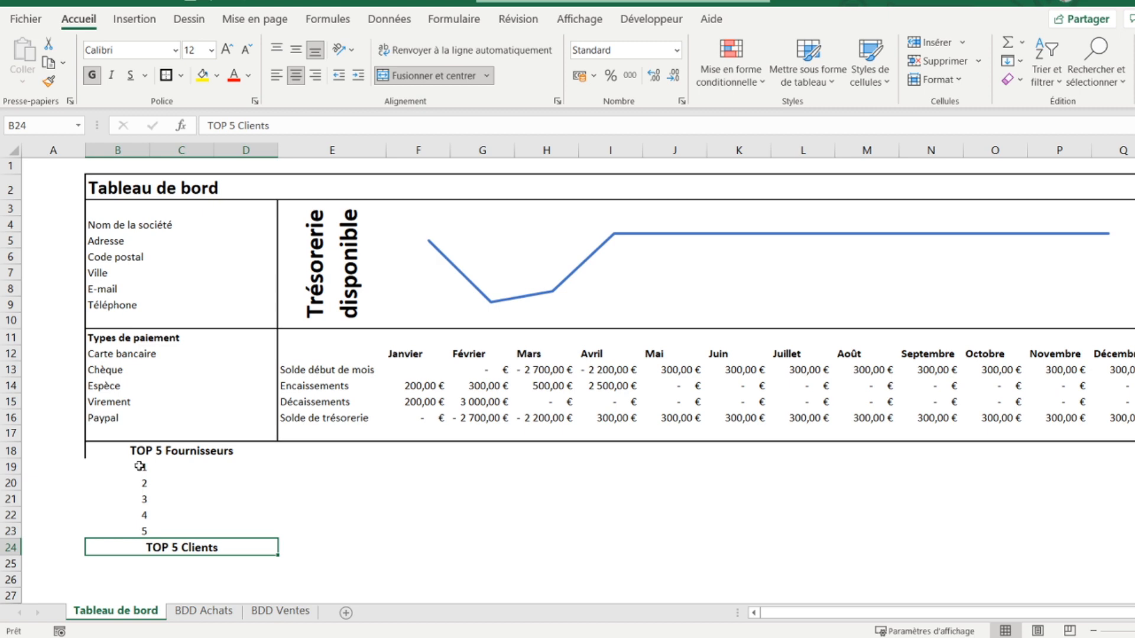
Step: Make the first supplier rank row B19:D19 bold at size 12
click(120, 470)
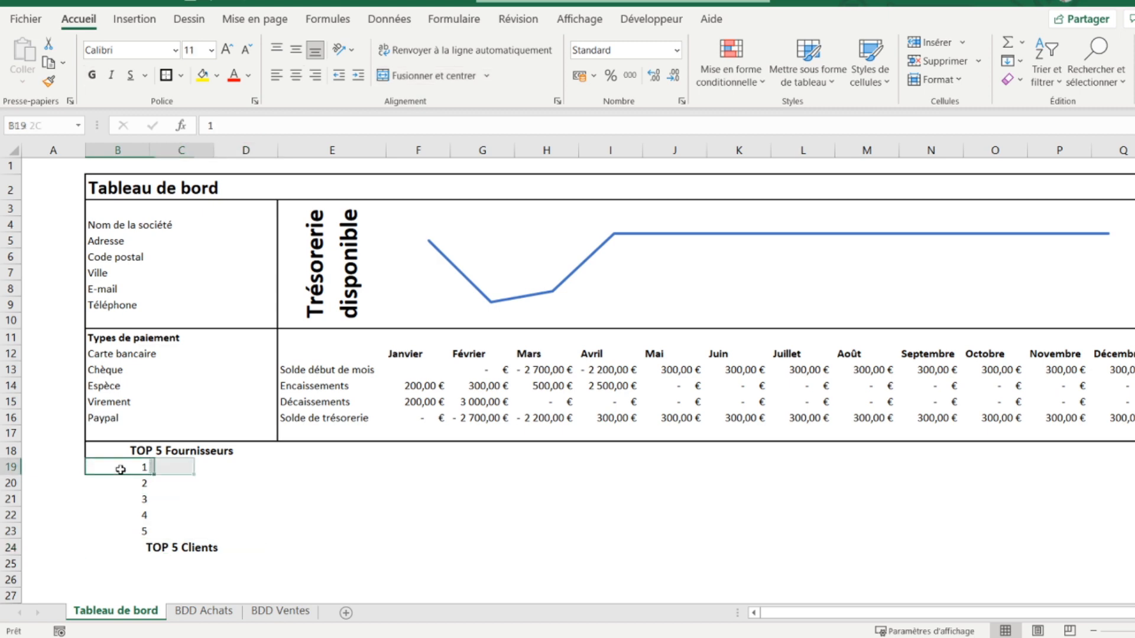
key(shift+Right)
key(shift+Right)
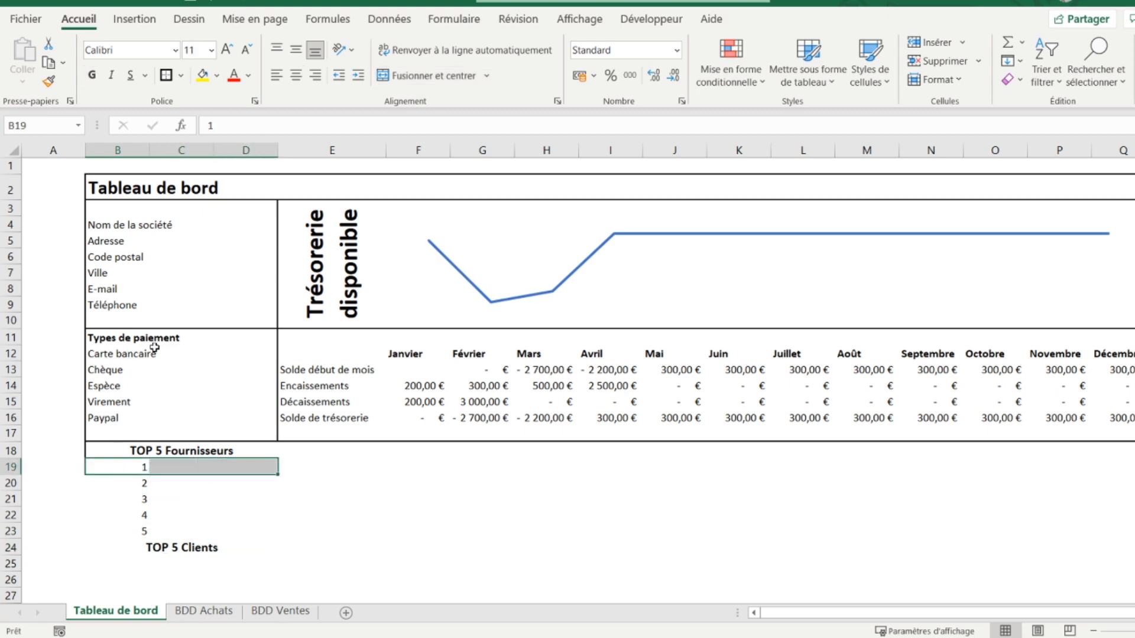
click(91, 76)
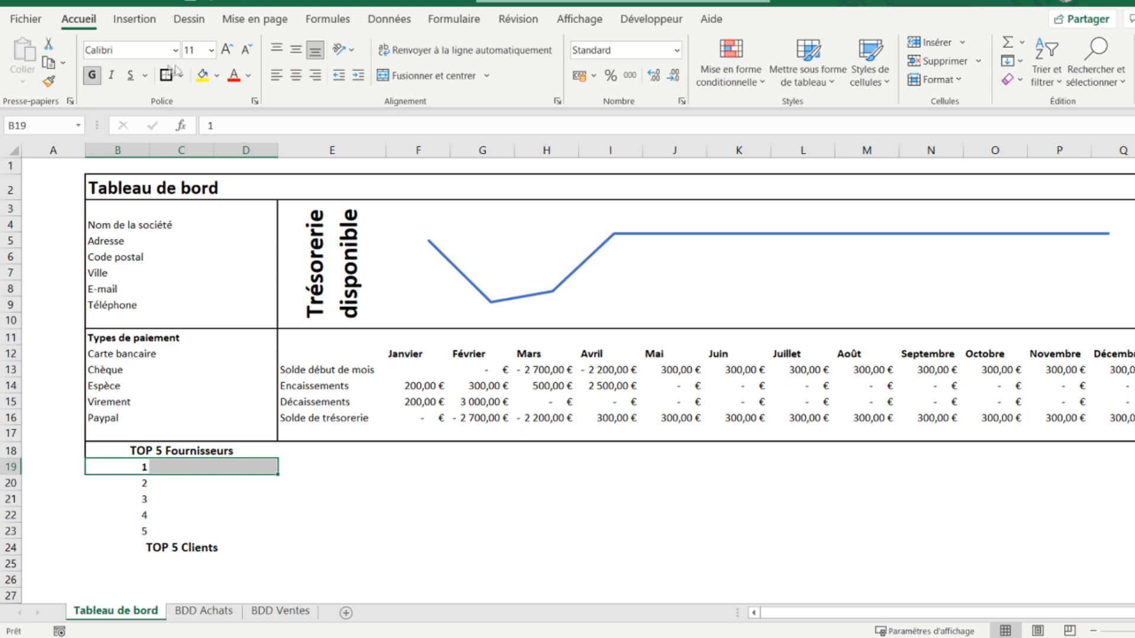
click(227, 52)
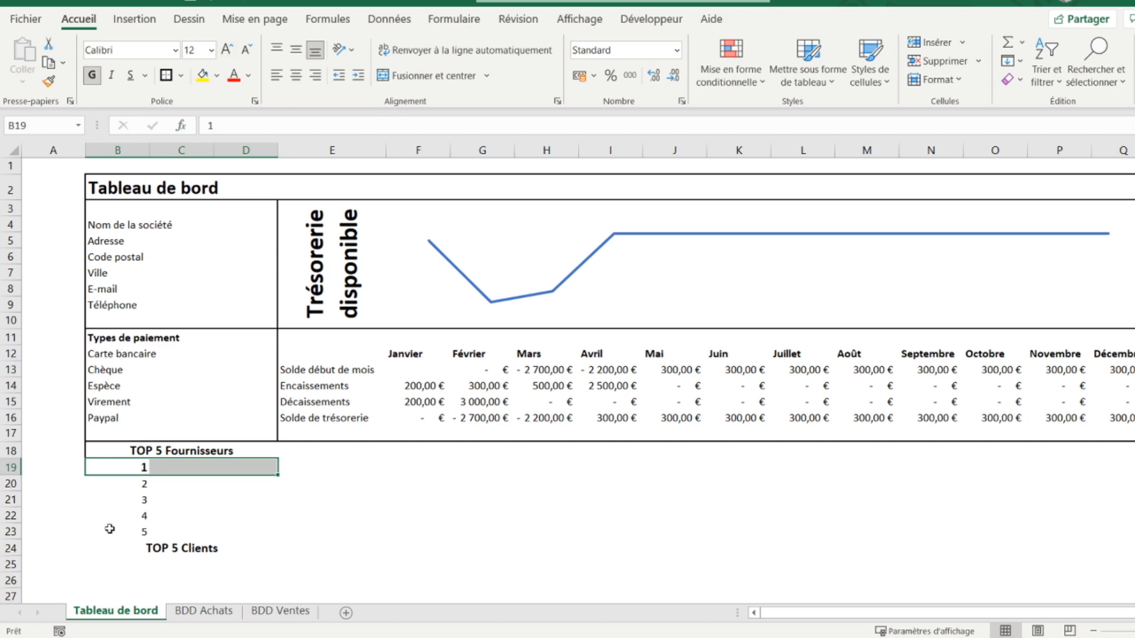
Step: Number the client ranks 1 to 5 in cells B25:B29
click(125, 564)
text(1)
key(Return)
text(2)
key(Return)
text(3)
key(Return)
text(4)
key(Return)
text(5)
key(Return)
Step: Make the first client rank row B25:D25 bold at size 12
key(Up)
key(Up)
key(Up)
key(Up)
key(Up)
key(shift+Right)
key(shift+Right)
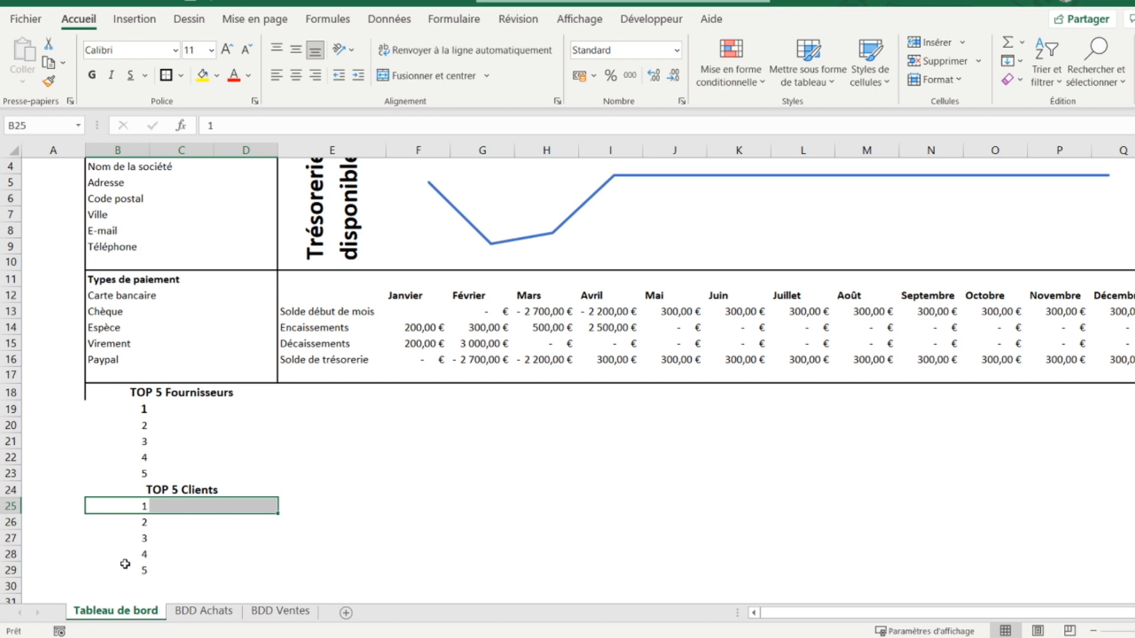
click(92, 77)
click(226, 50)
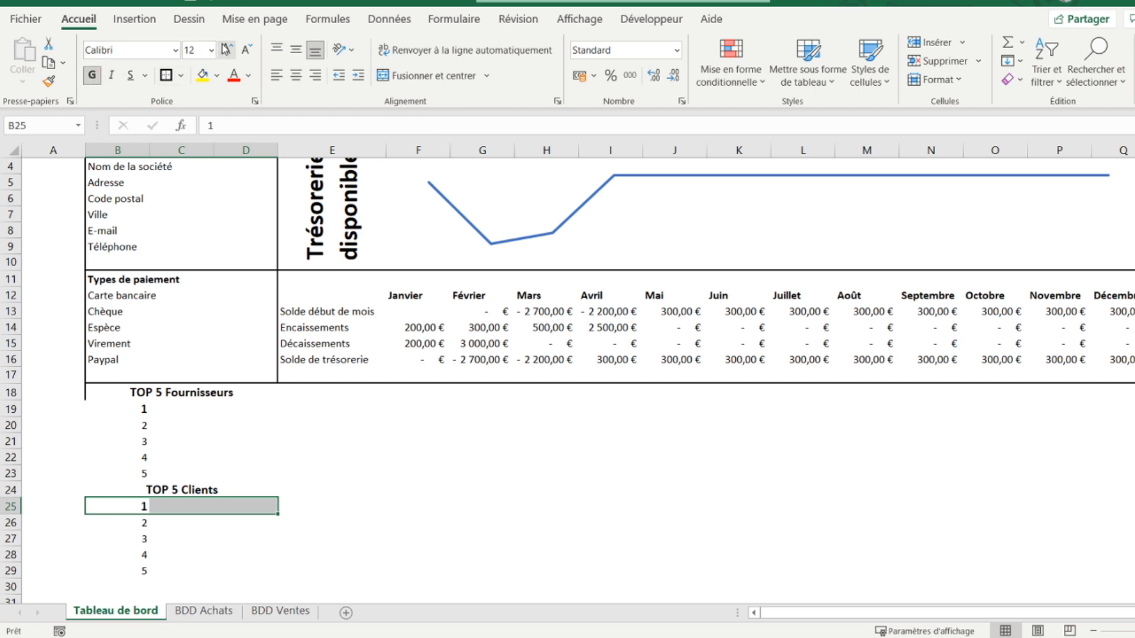
Step: Apply an outside border around the TOP 5 Fournisseurs block B18:D23 and another around the TOP 5 Clients block B24:D29
drag(97, 393, 213, 470)
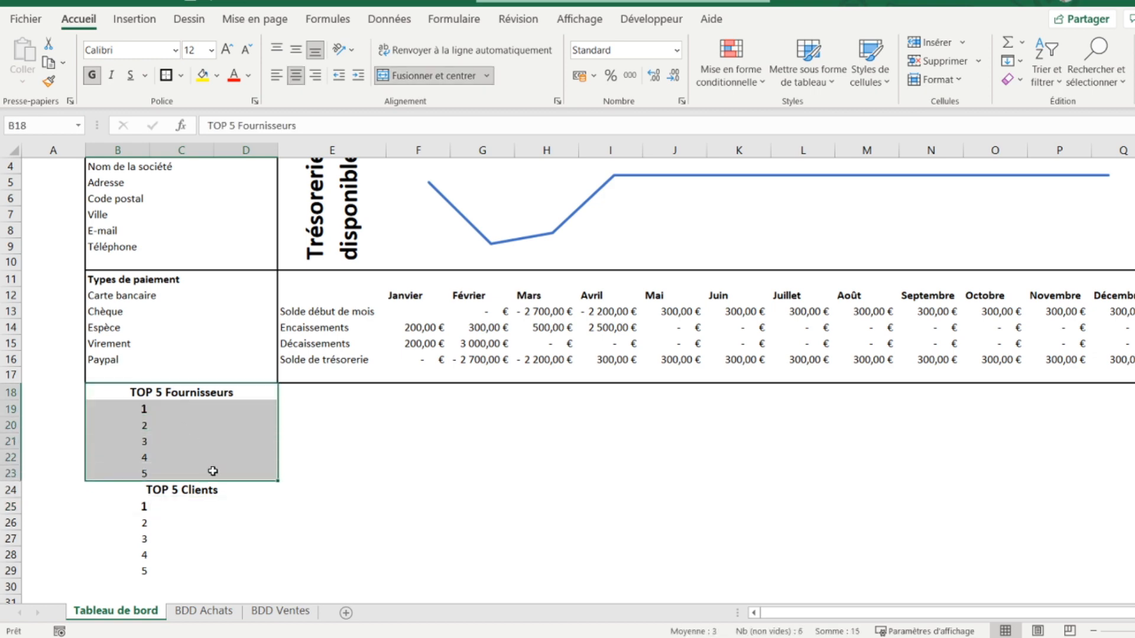
click(166, 76)
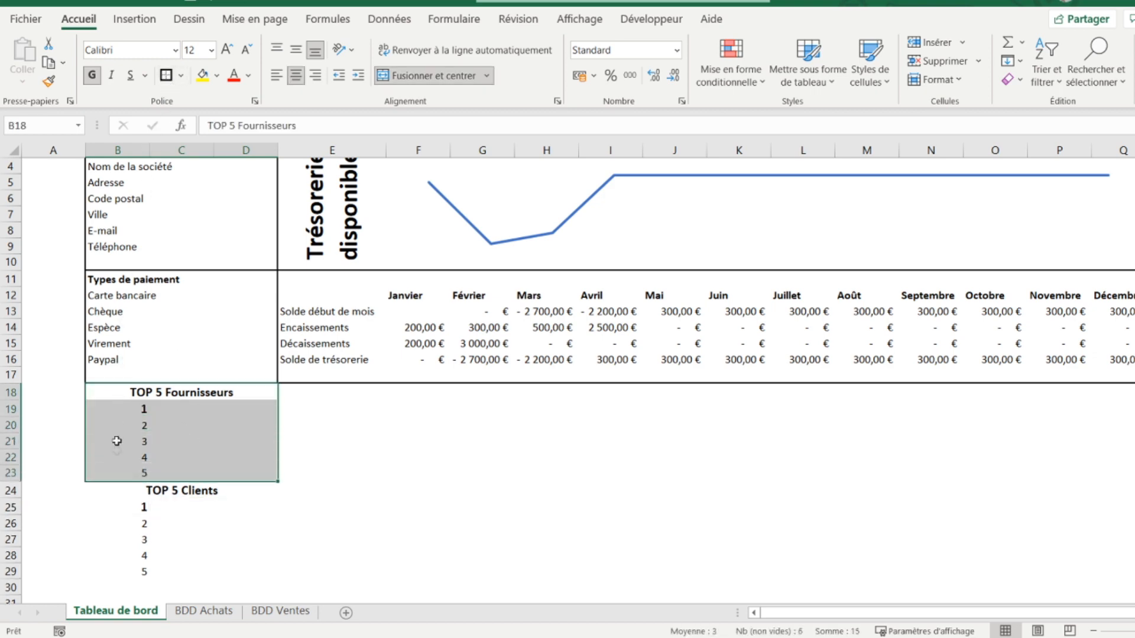
click(116, 492)
drag(137, 508, 145, 570)
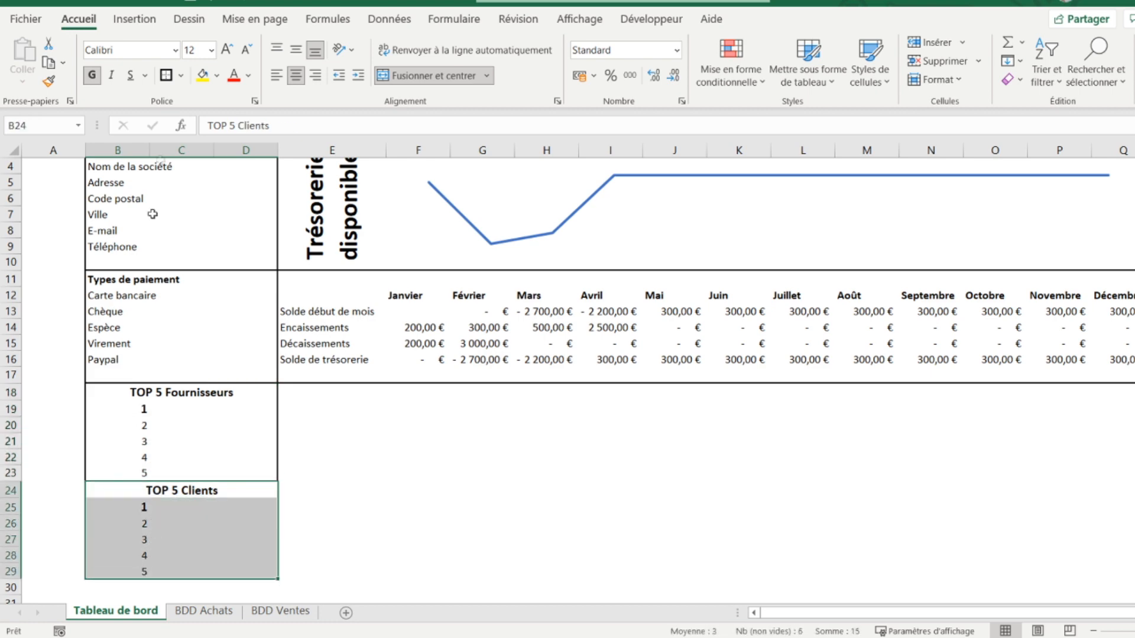
click(167, 75)
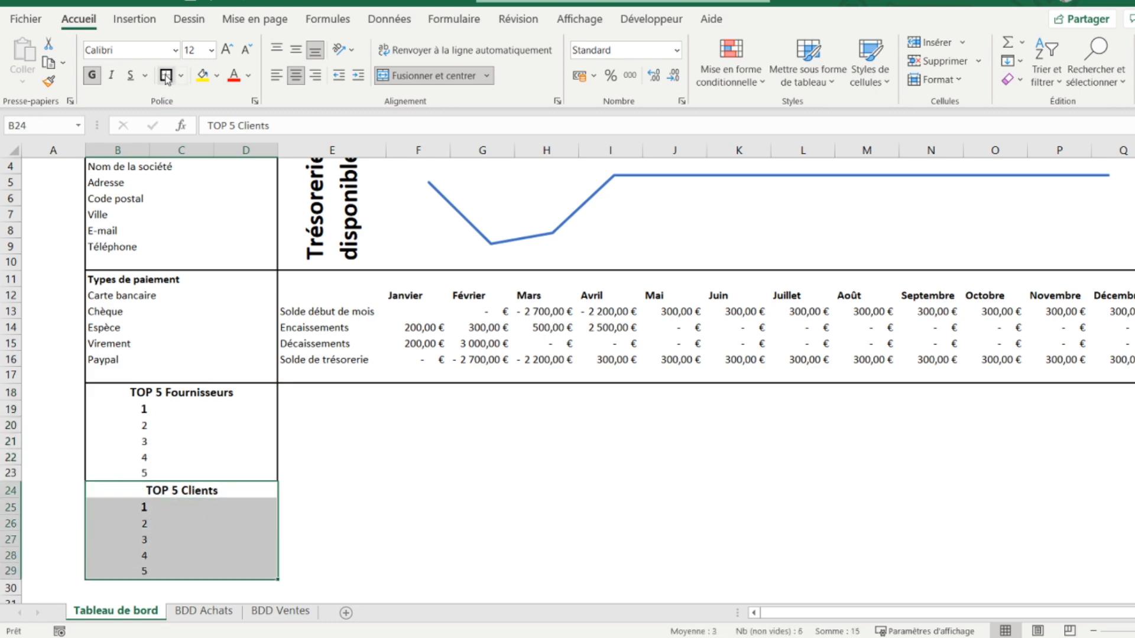
click(175, 413)
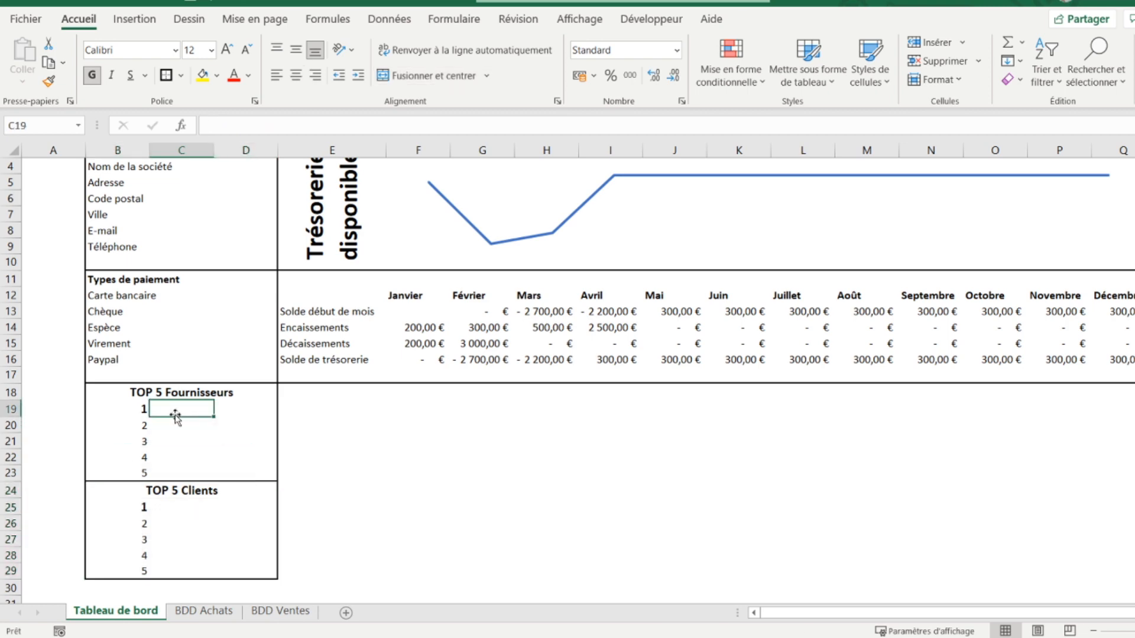
key(Right)
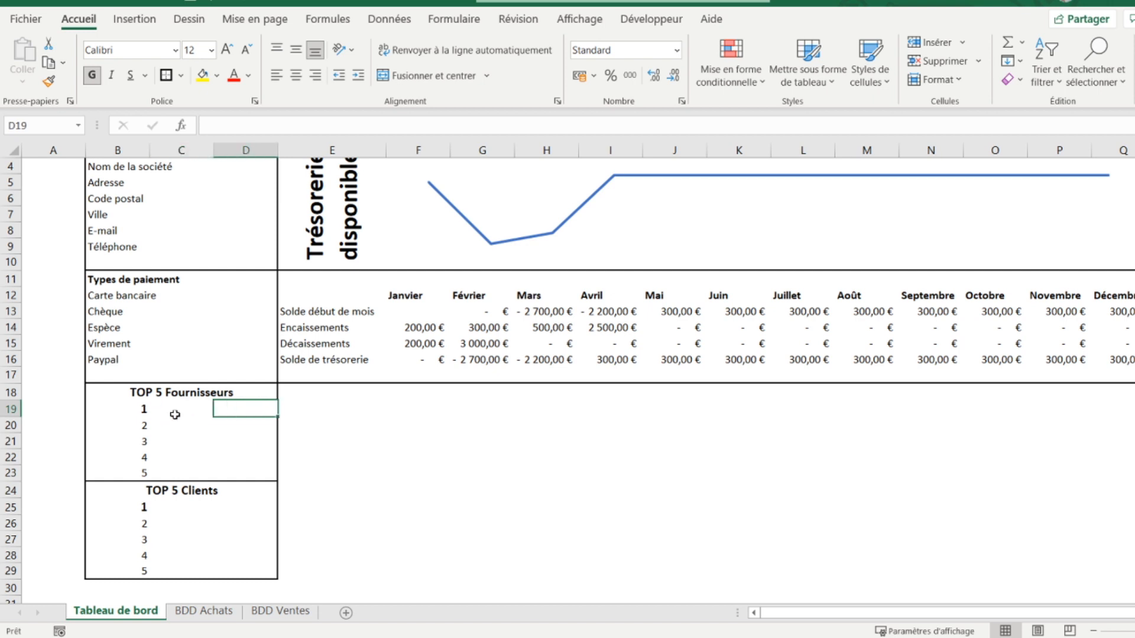
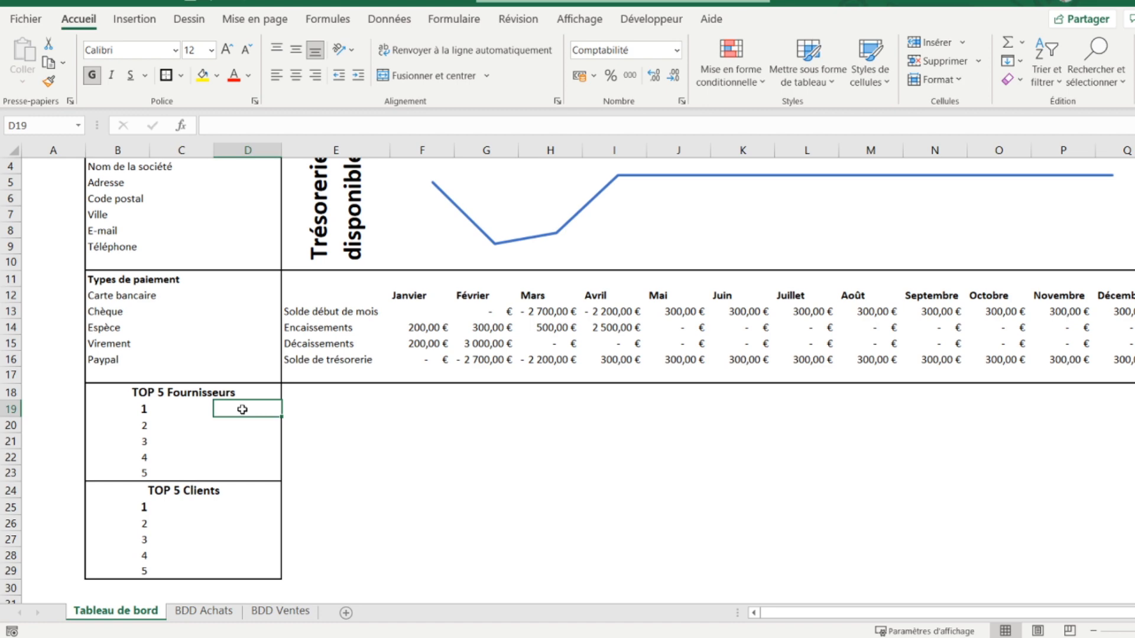
Step: In row 13 of the BDD Achats sheet, enter the date 01/03/2021 and extend the reference series to 0003
click(199, 611)
click(53, 431)
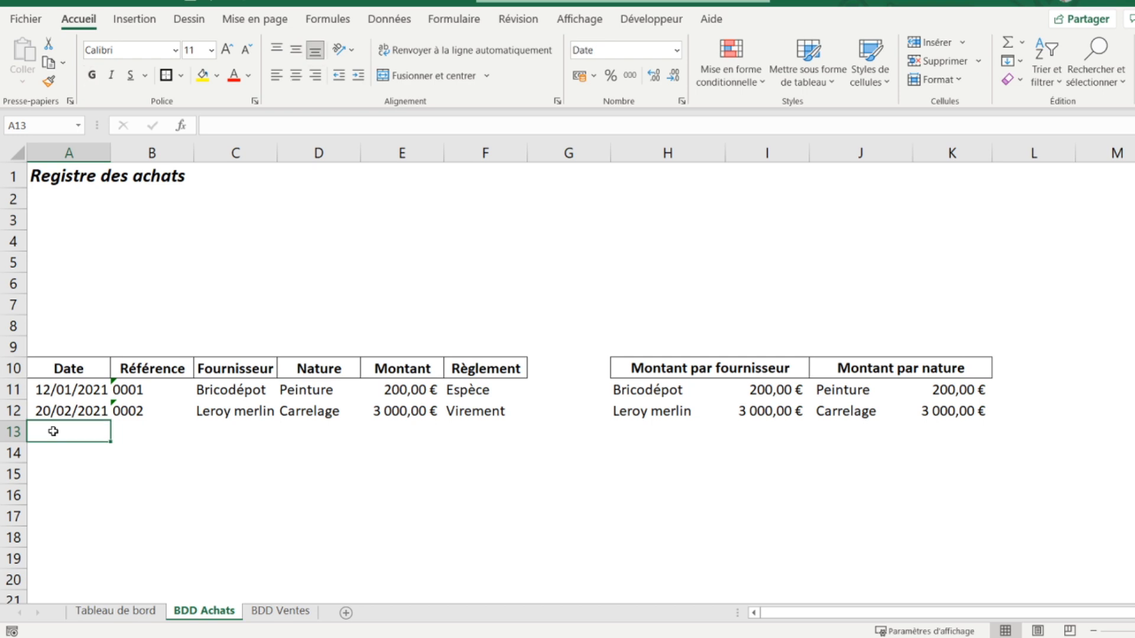
text(01/03/2021)
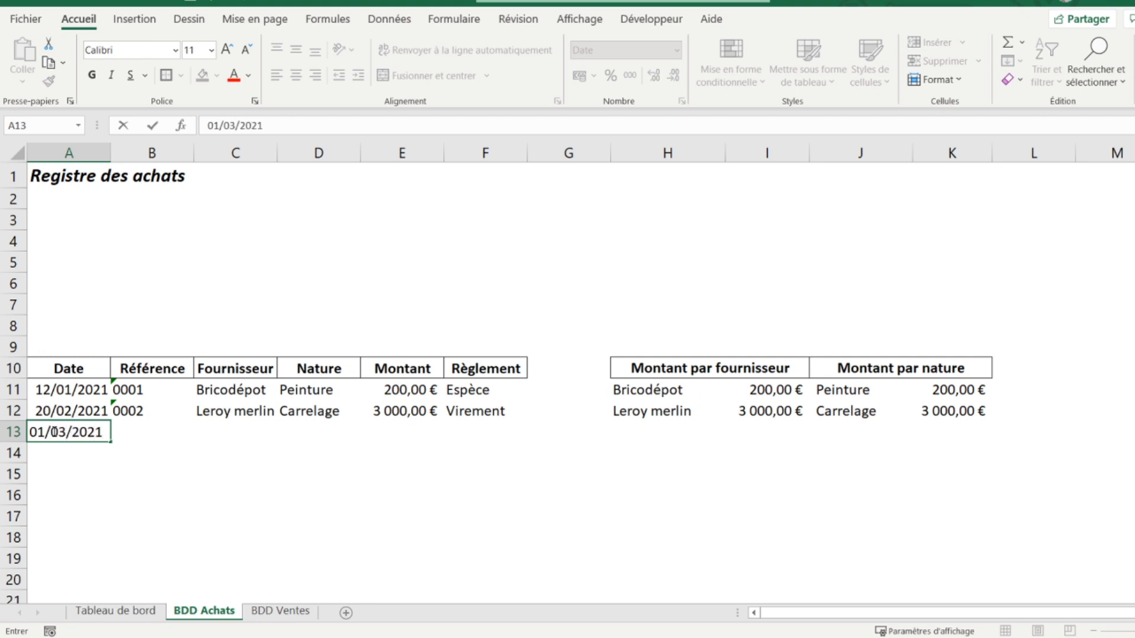
key(Tab)
click(179, 409)
drag(195, 421, 190, 440)
Step: Enter Lapeyre as the supplier in C13 and copy the nature Carrelage from D12 into D13
click(241, 431)
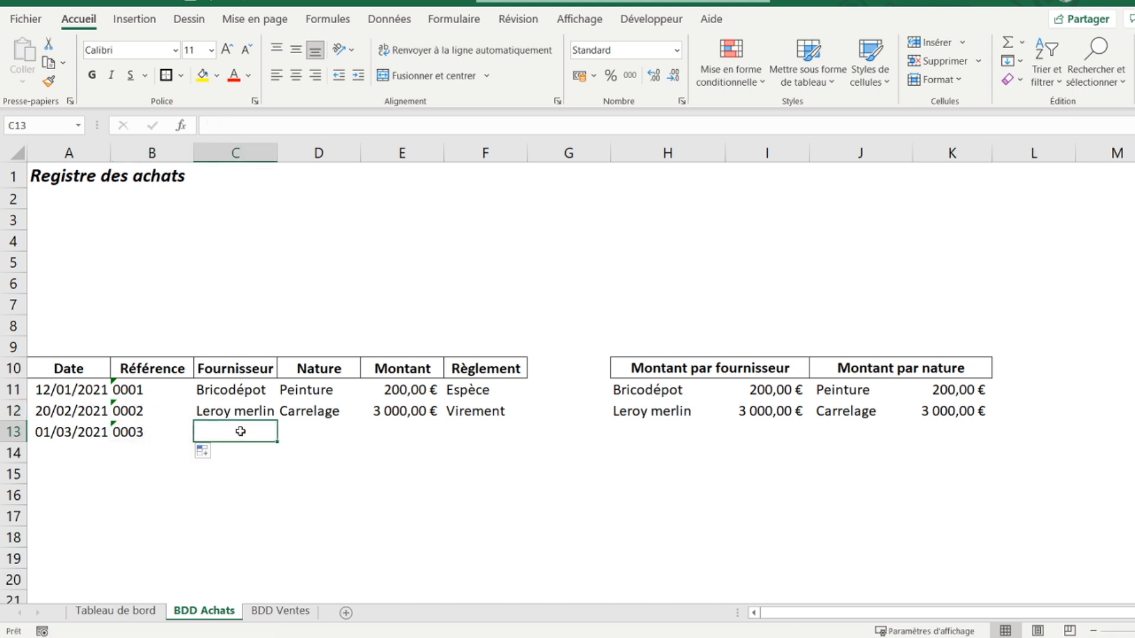
text(Lapeyre)
key(Tab)
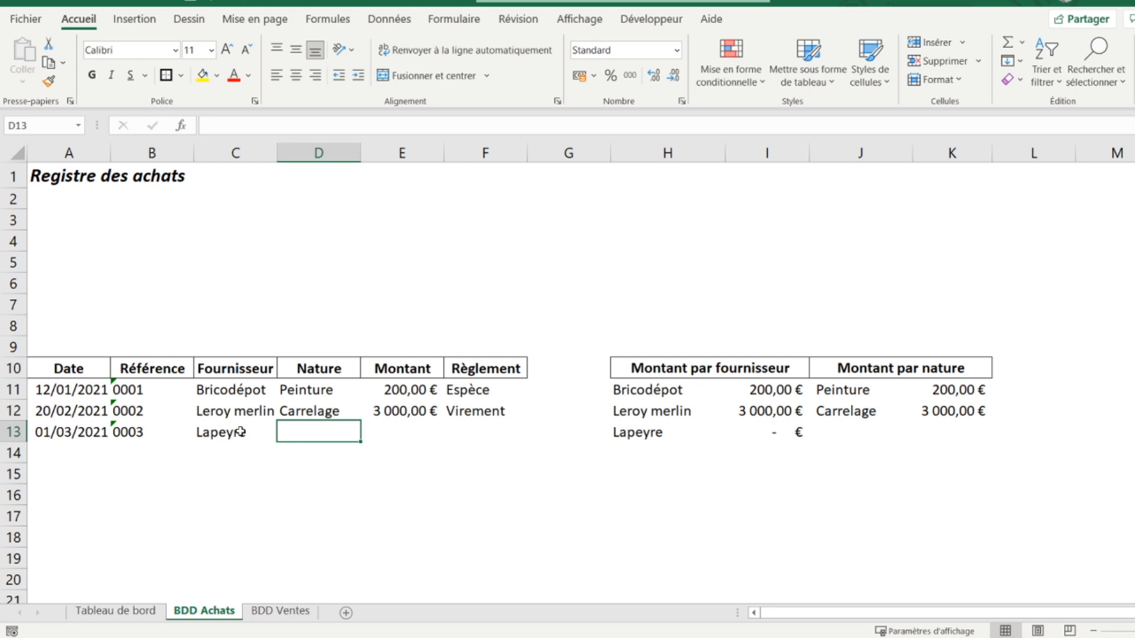
key(Up)
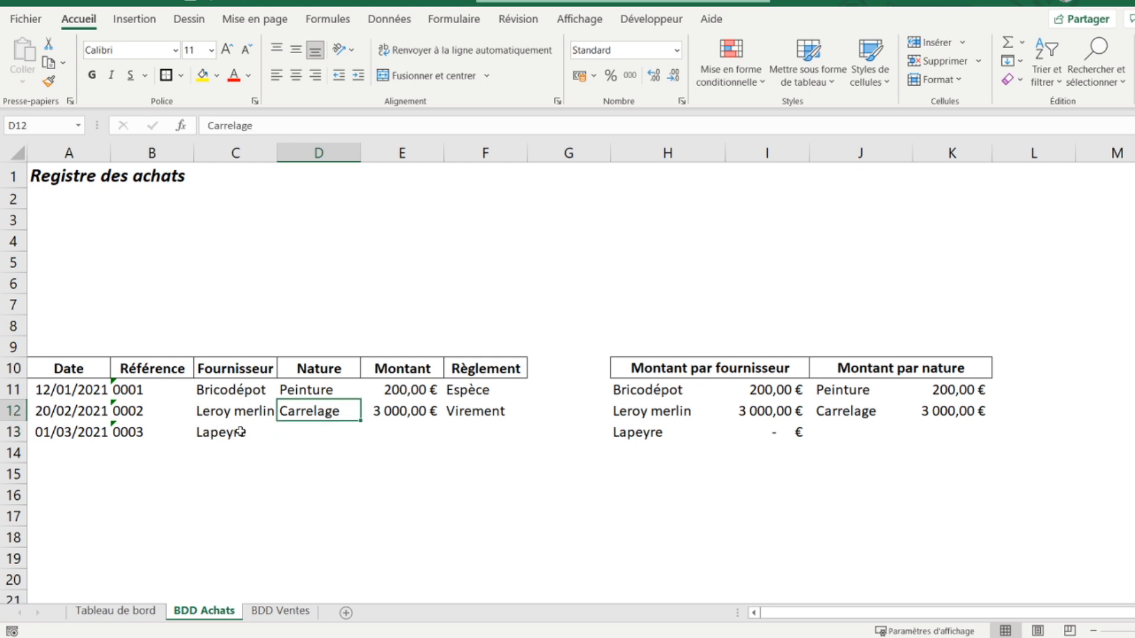
key(ctrl+c)
key(Down)
key(ctrl+v)
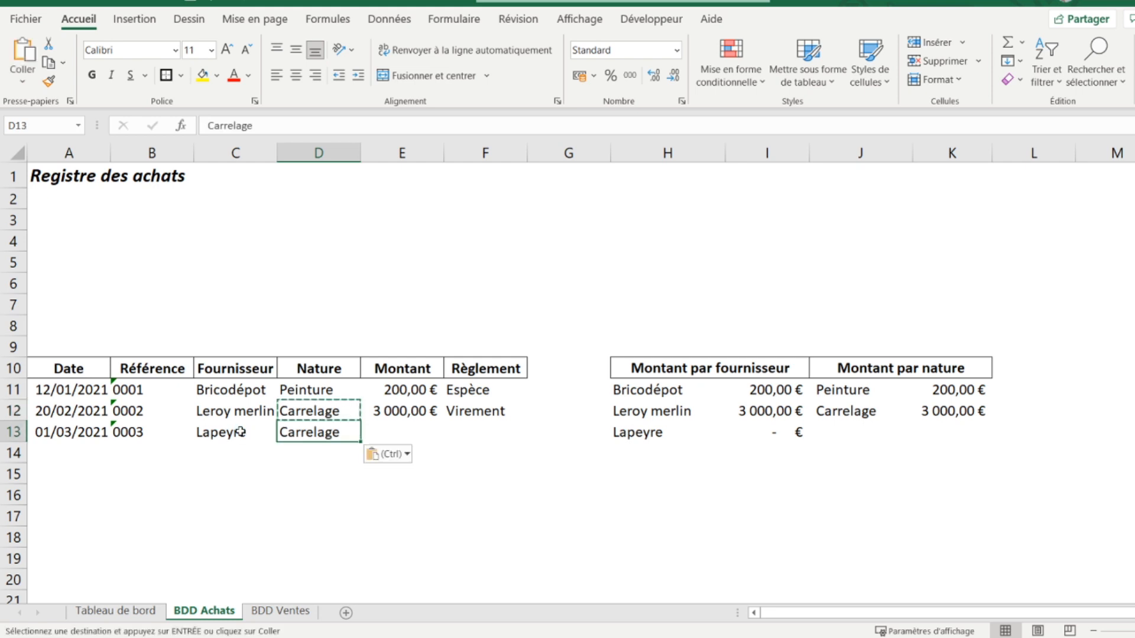
Step: Complete the Lapeyre purchase with an amount of 2500 and Chèque as the payment method
key(Tab)
text(2500)
key(Tab)
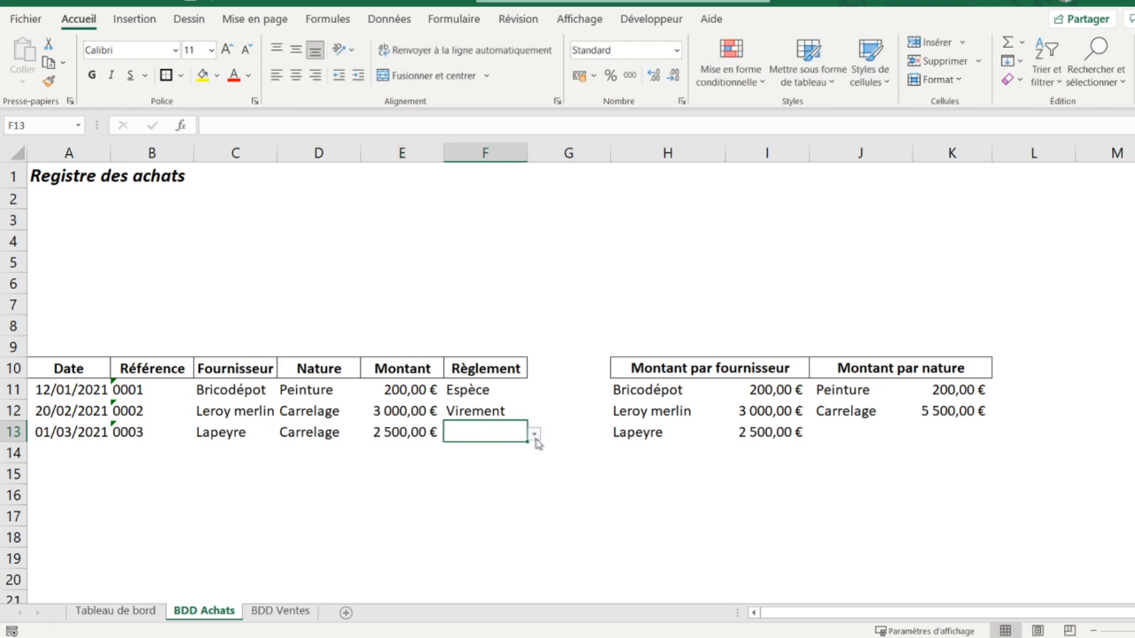
click(534, 435)
click(483, 463)
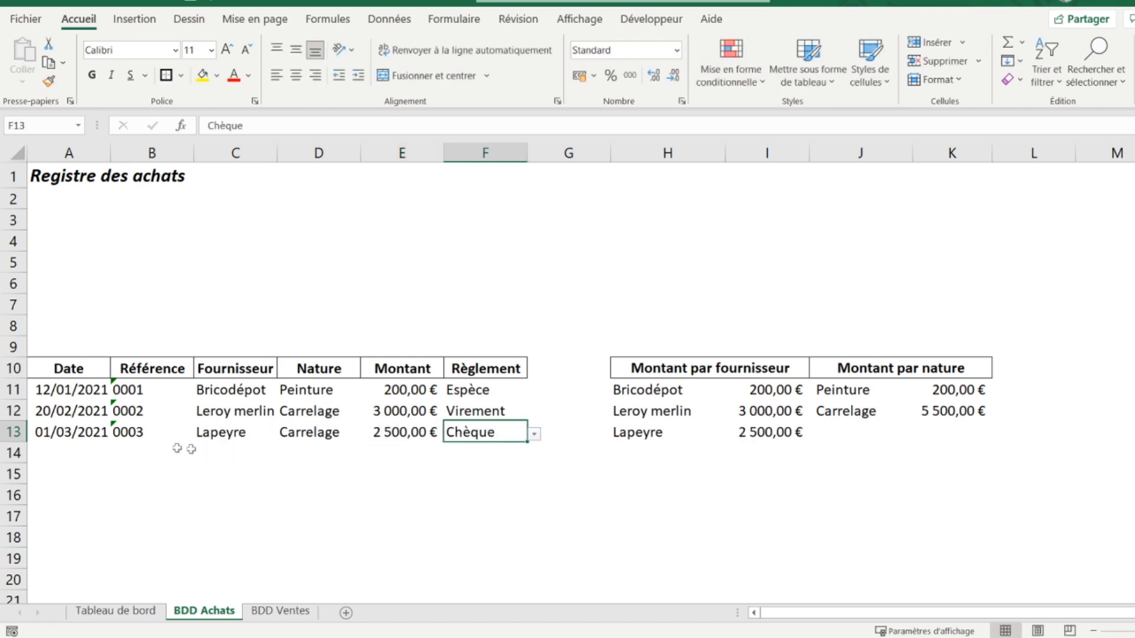
Step: Start purchase row 14 with the date 05/03/2021 and extend the reference series to 0004
click(62, 452)
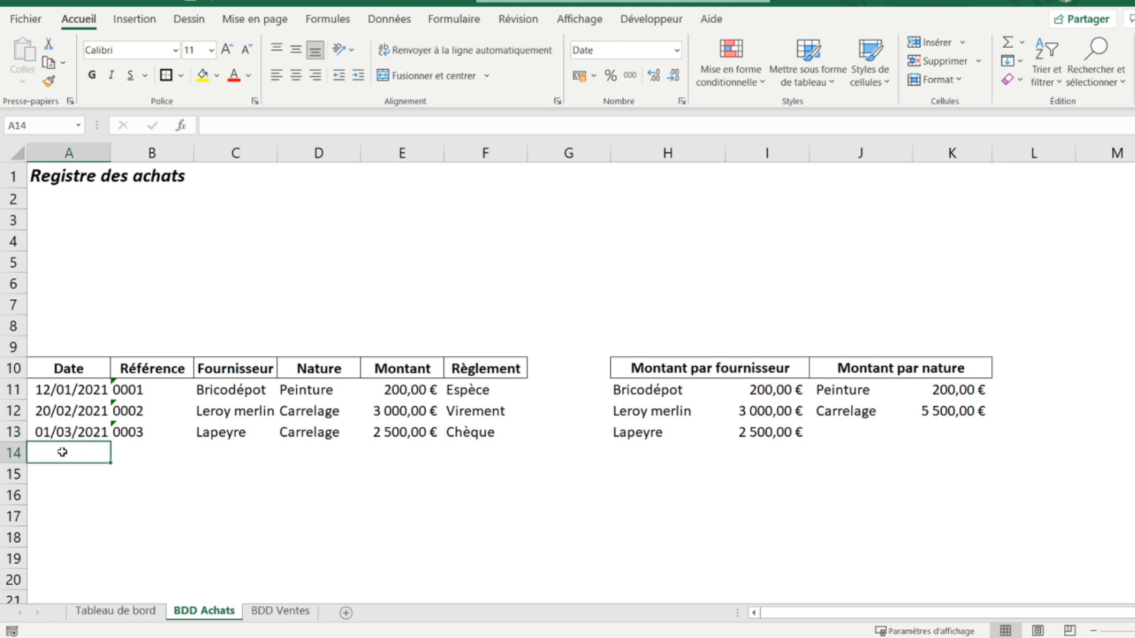
text(05/03/2021)
key(Tab)
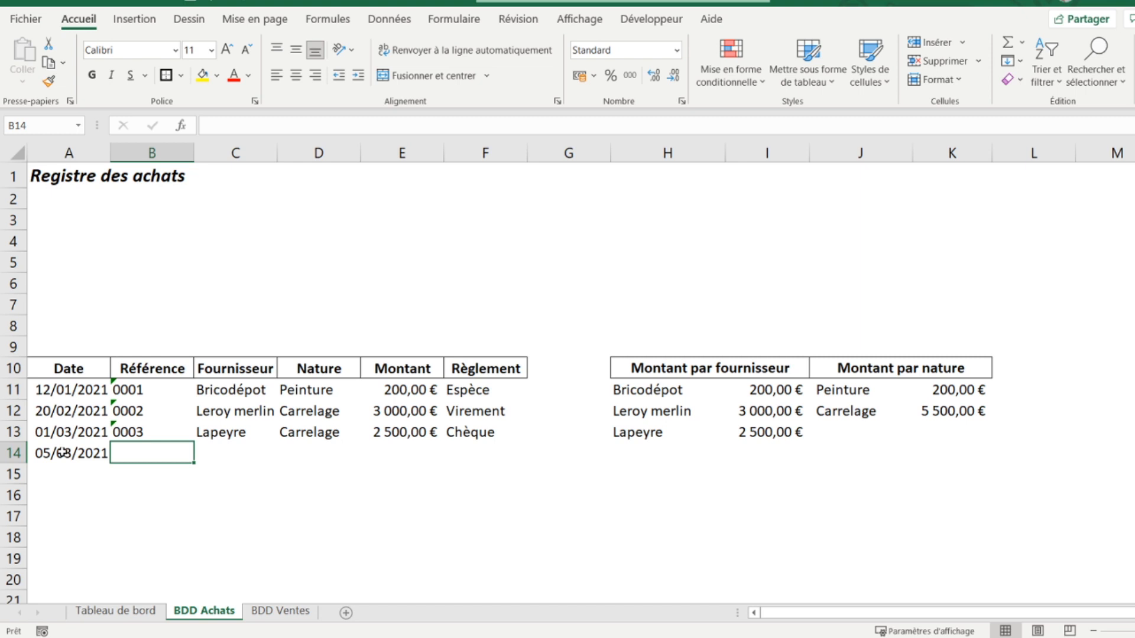
click(137, 431)
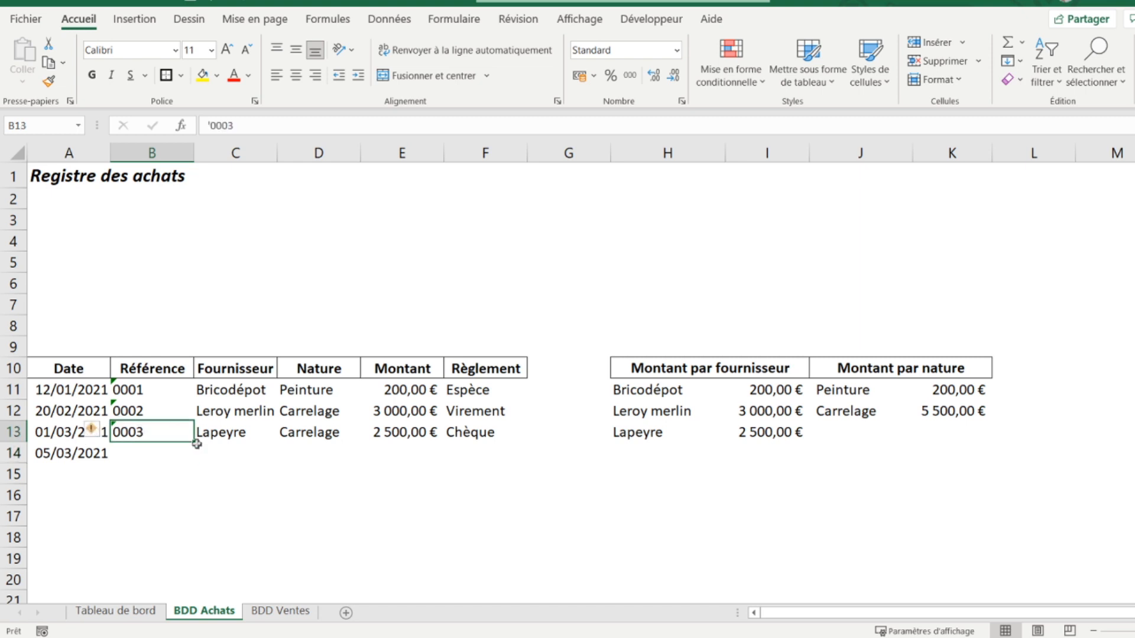
drag(194, 442, 188, 459)
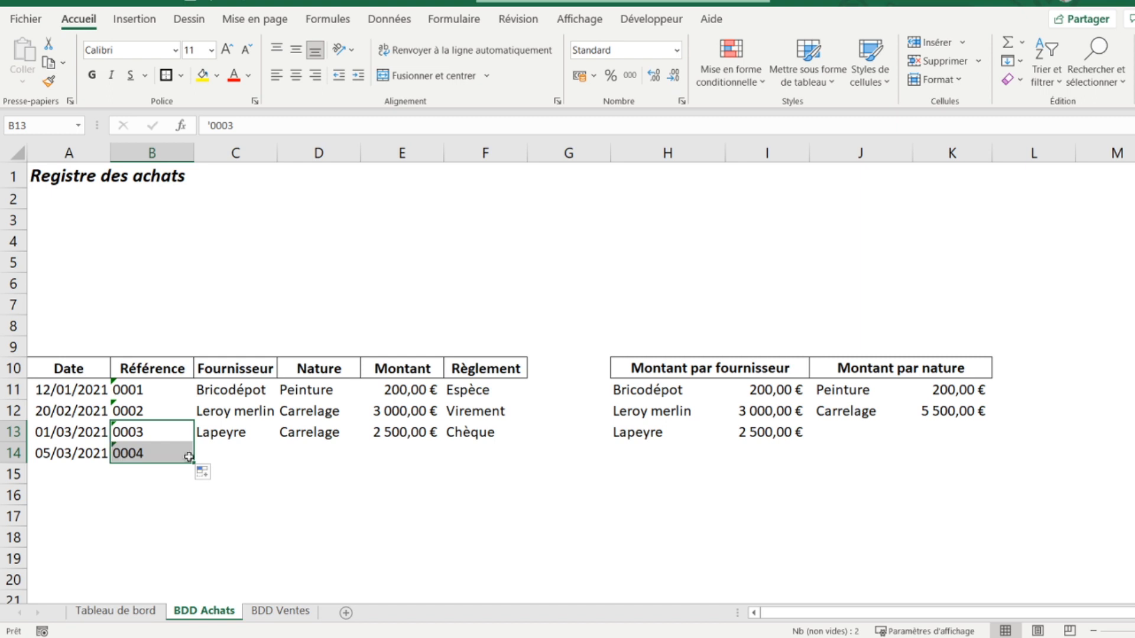
Step: Enter Bricomarché as the supplier and Outils as the nature in row 14
click(217, 453)
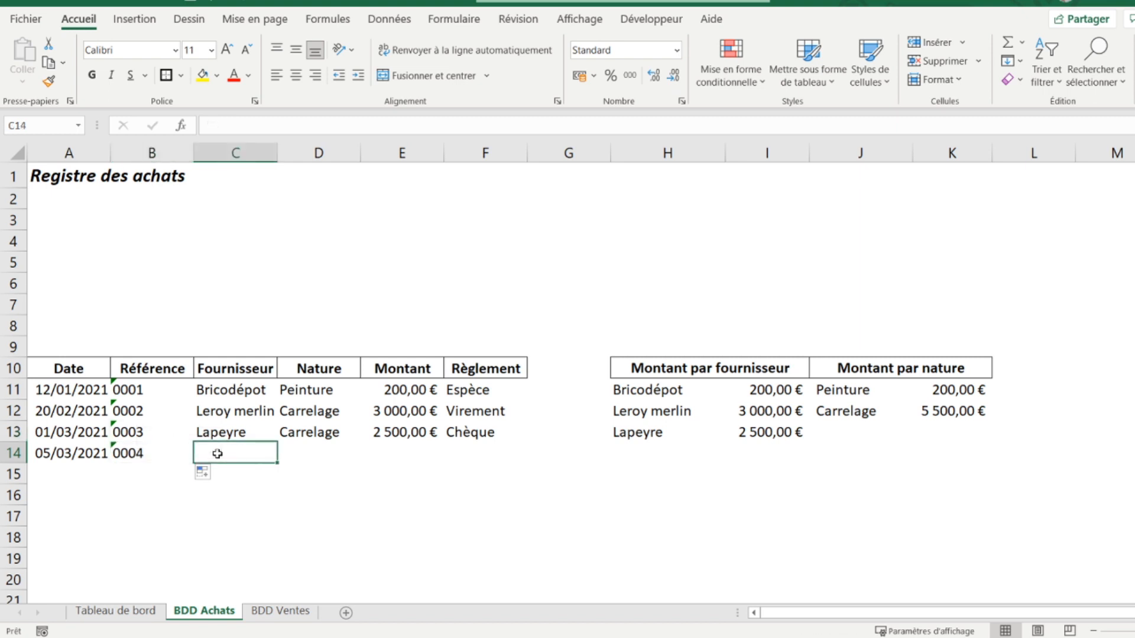
text(Bricomarché)
key(Tab)
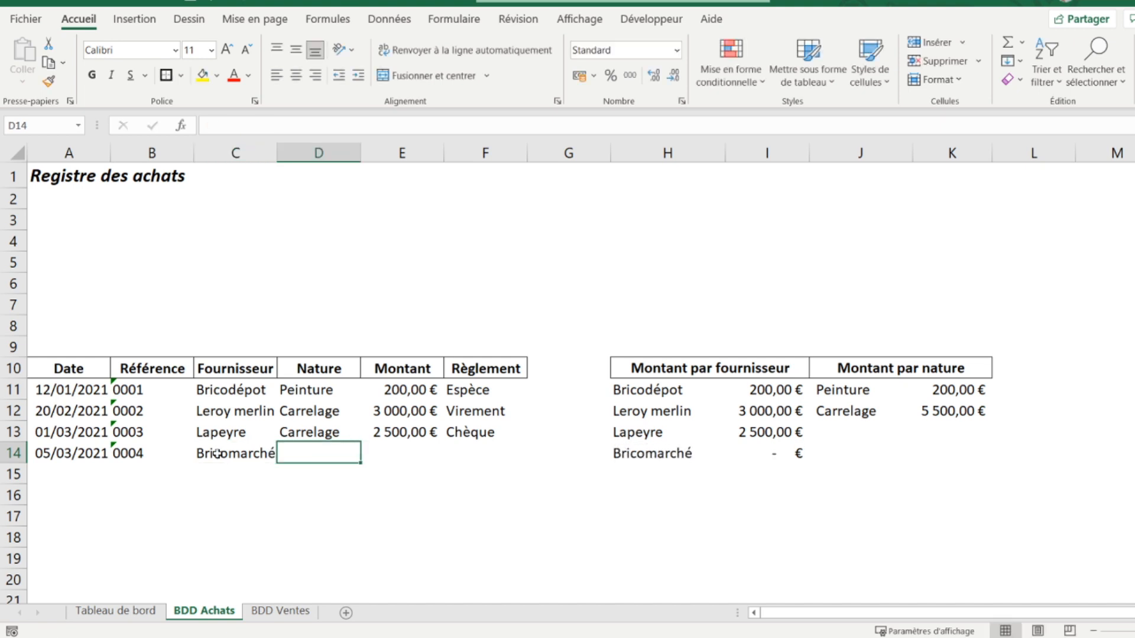
text(Outils)
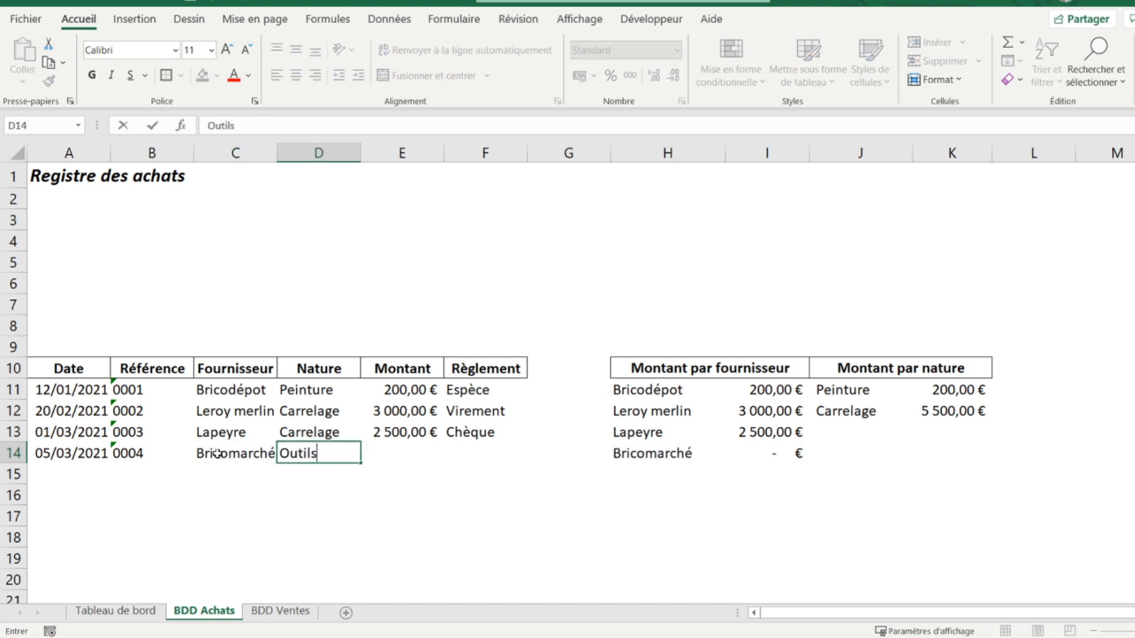
key(Tab)
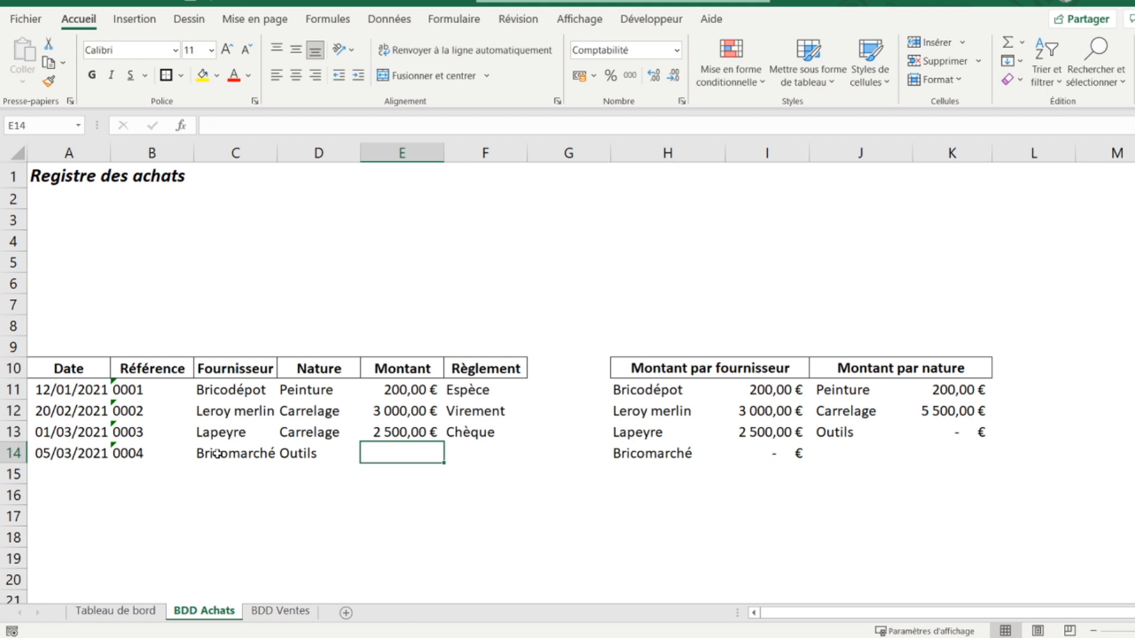
Step: Complete the Bricomarché purchase with an amount of 230 and Espèce as the payment method
text(230)
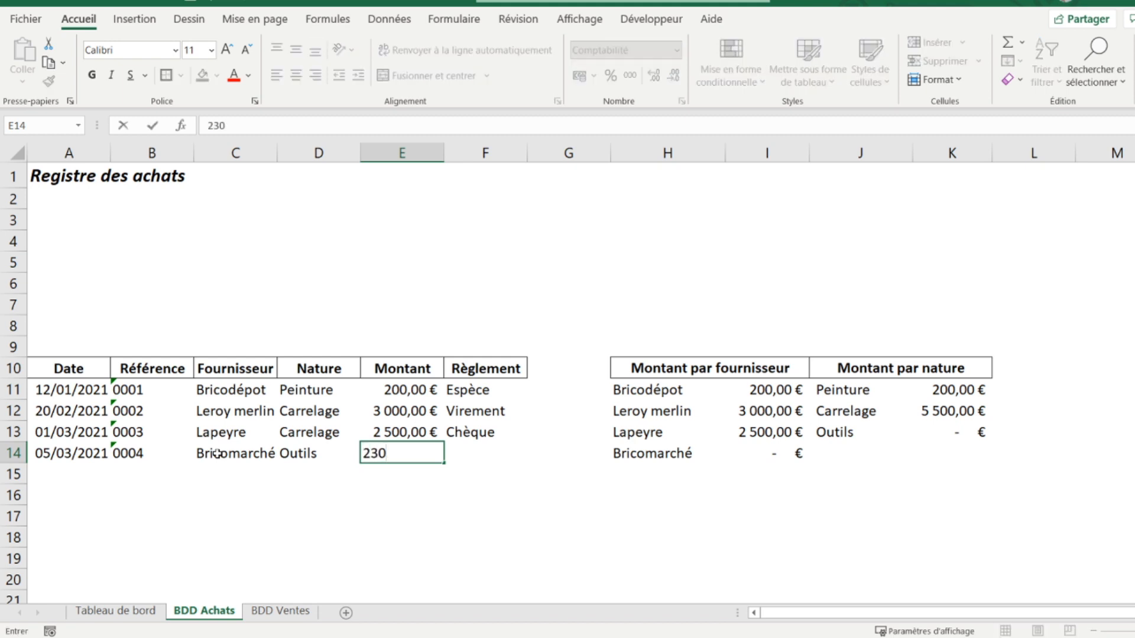
key(Tab)
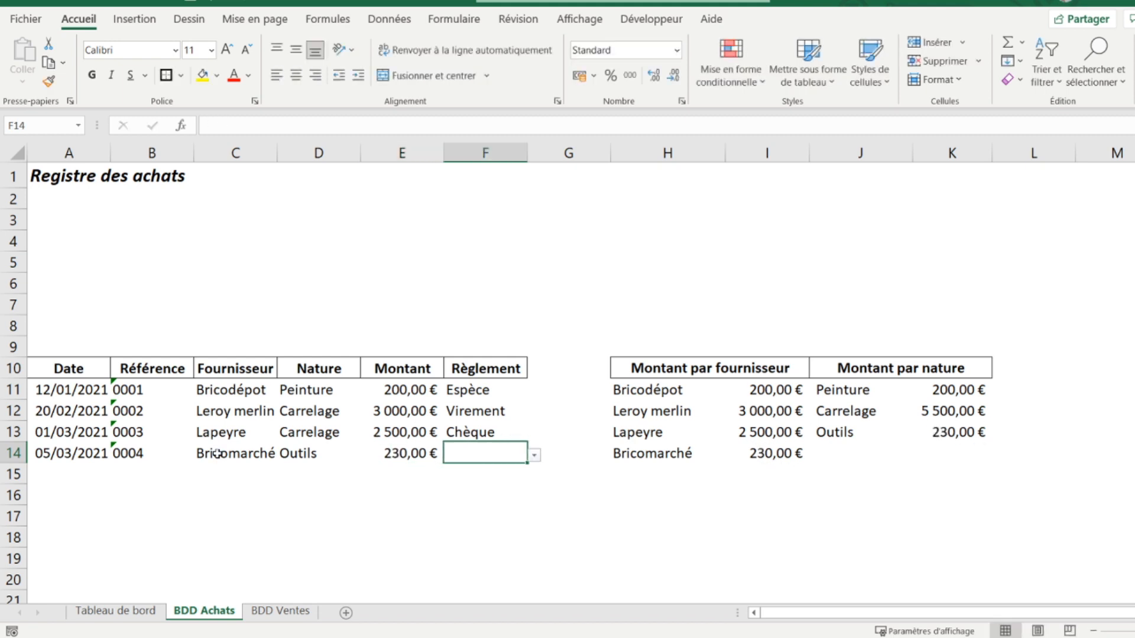
click(533, 456)
click(470, 496)
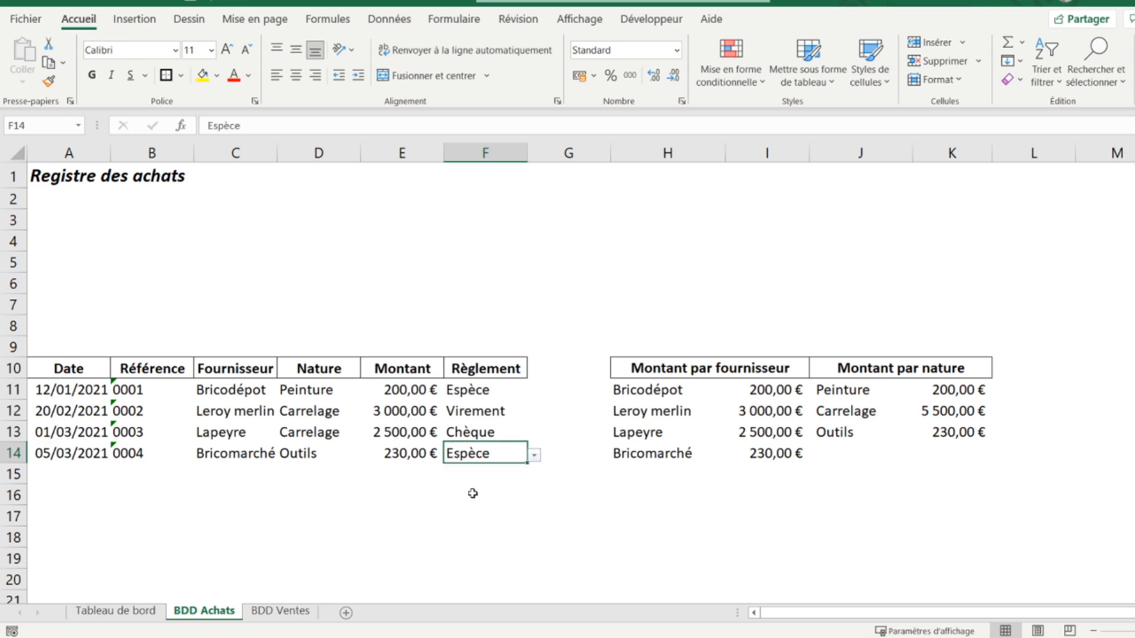
Step: Start purchase row 15 with the date 01/04/2021 and extend the reference series to 0005
click(76, 474)
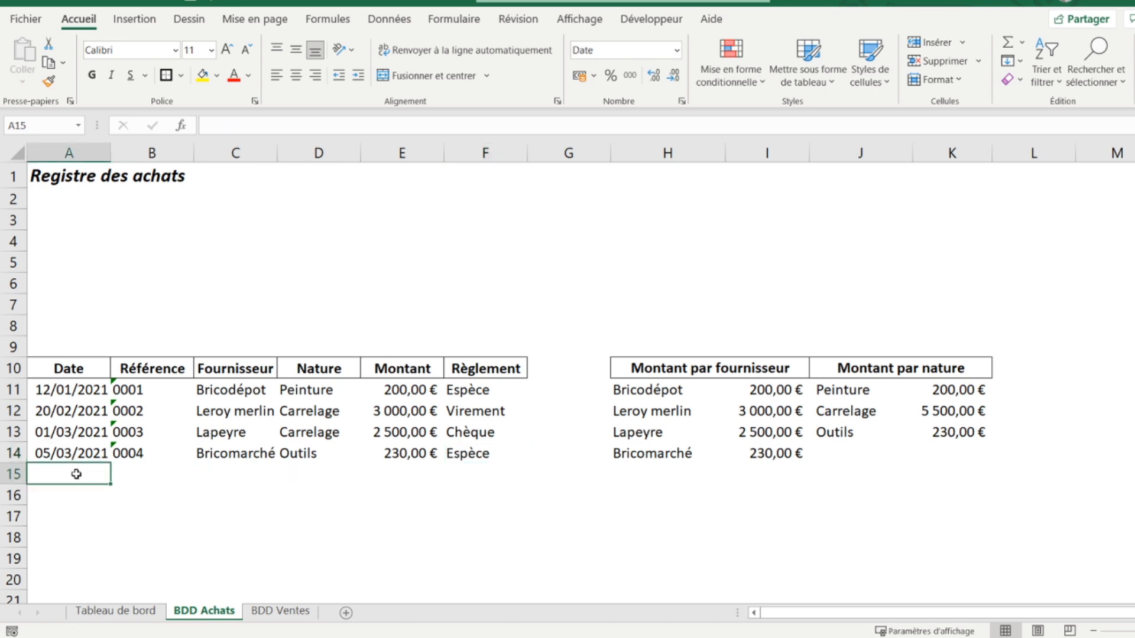
text(01/04/2021)
key(Tab)
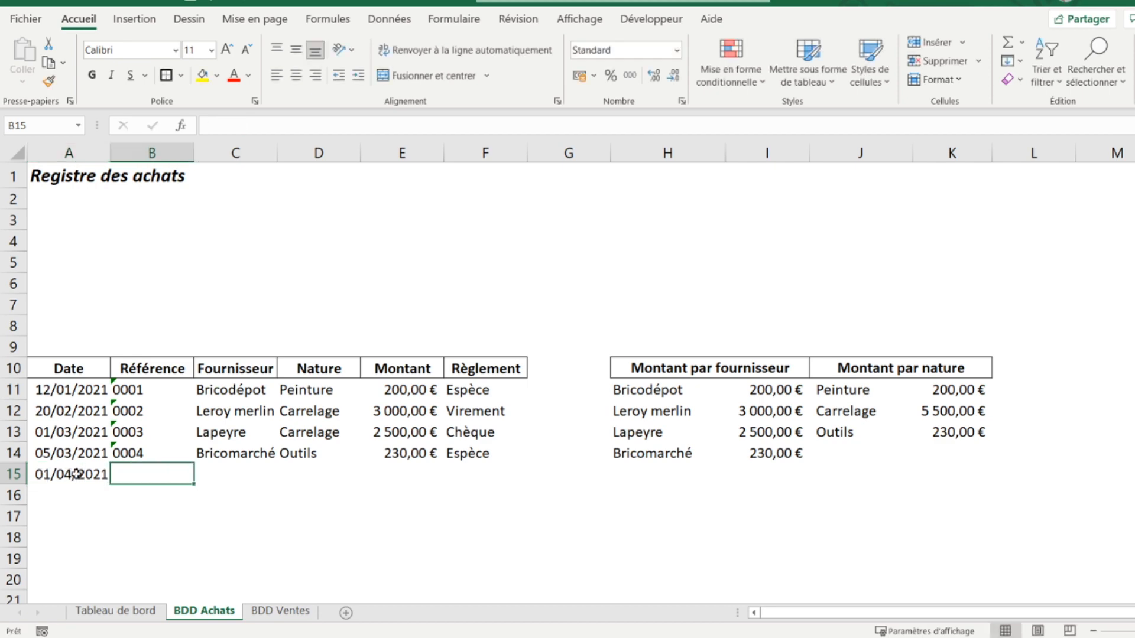
click(154, 457)
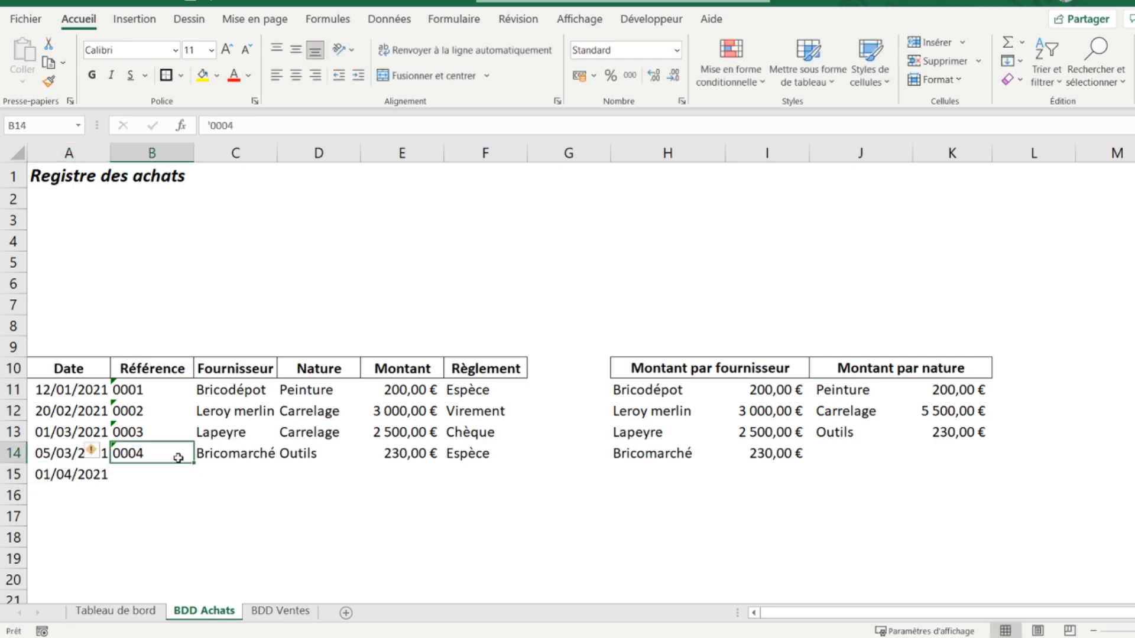
drag(194, 463, 201, 479)
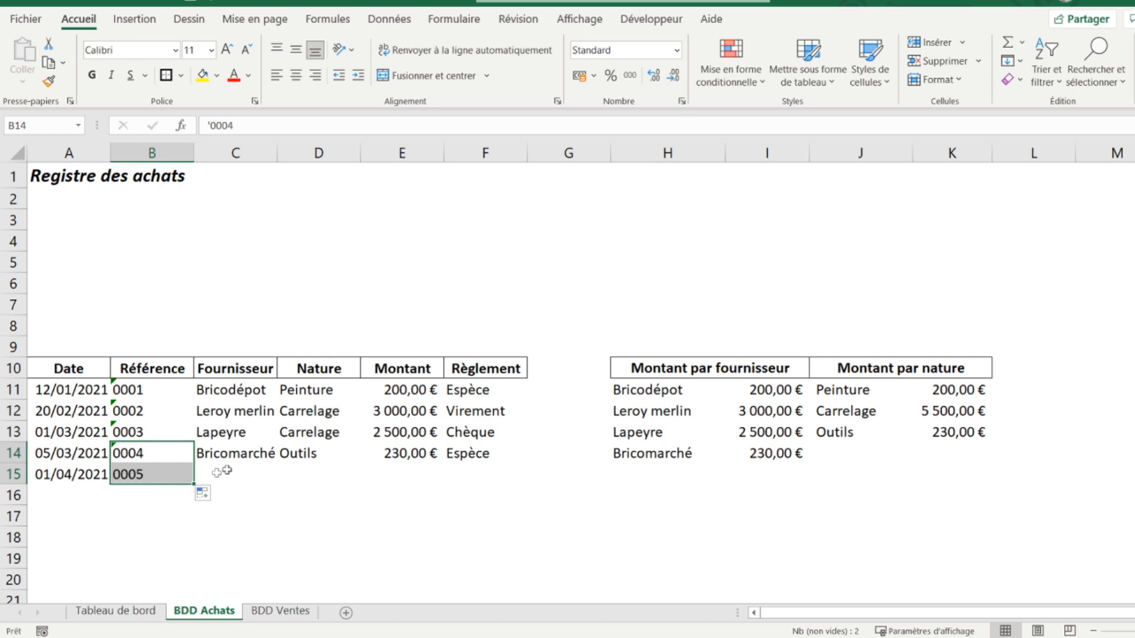
Step: Enter Castorama as the supplier and Outils as the nature in row 15
click(234, 470)
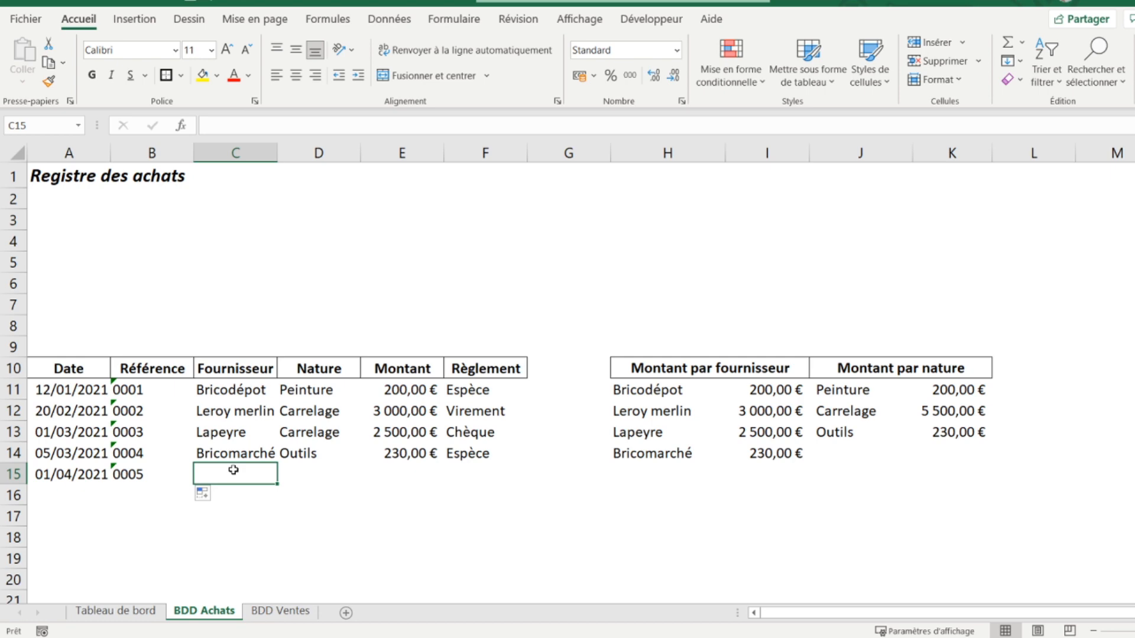
text(Castorama)
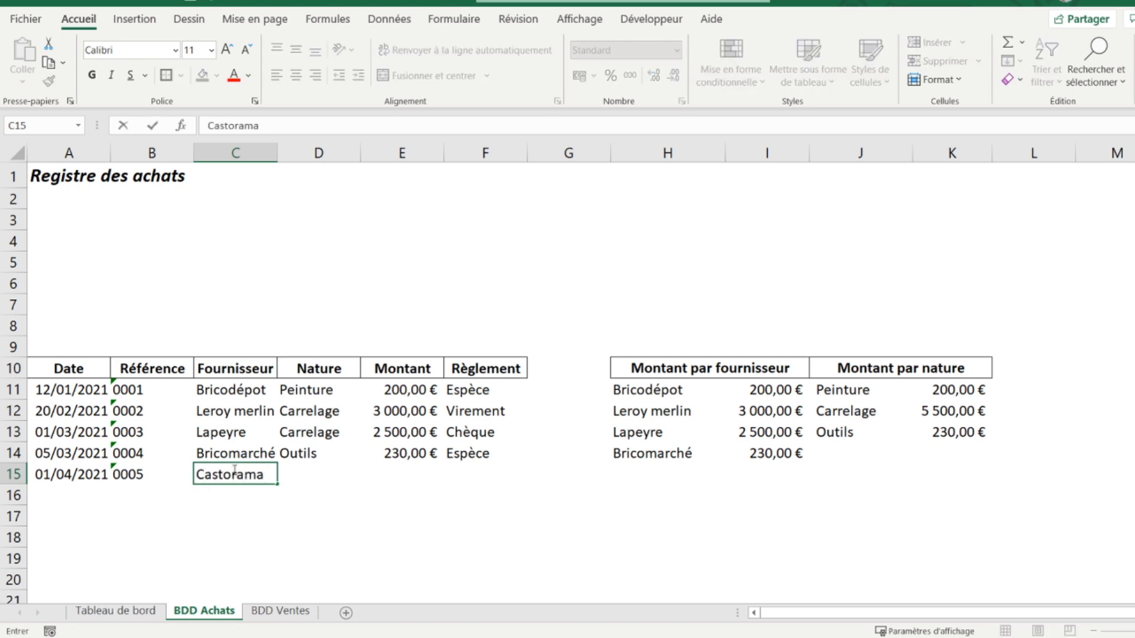
key(Tab)
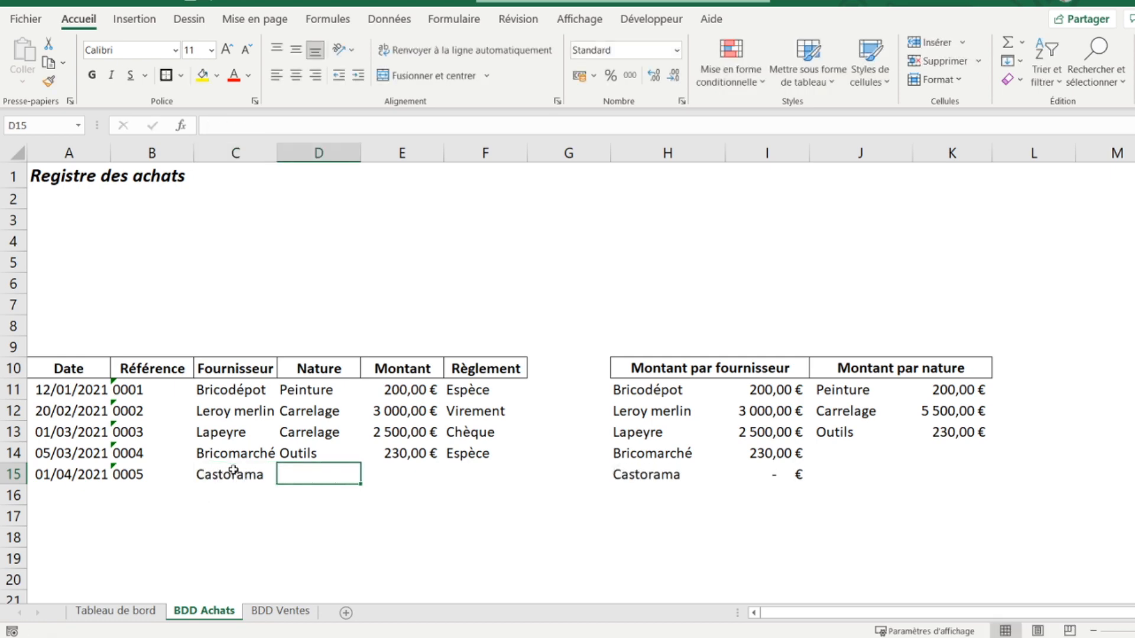
text(Outils)
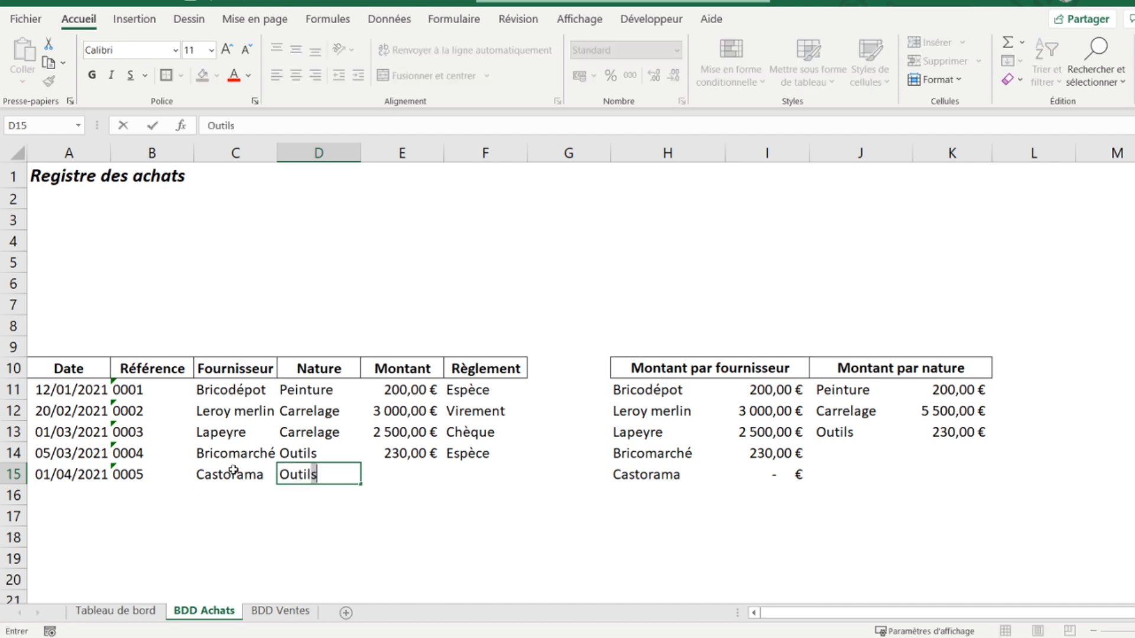
key(Tab)
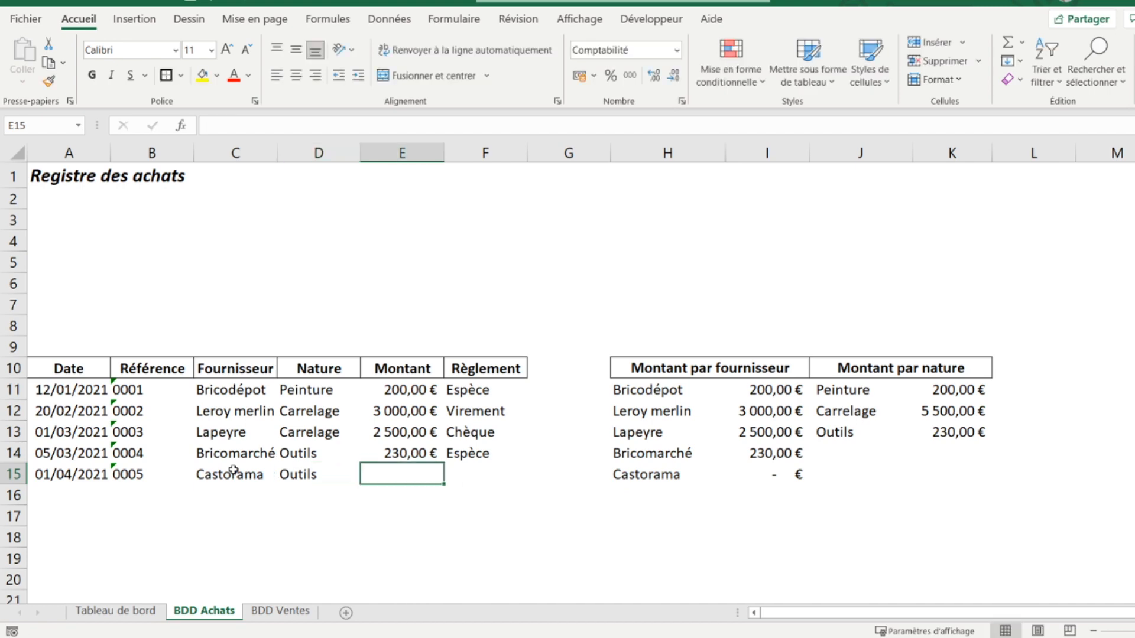
Step: Complete the Castorama purchase in row 15 with an amount of 100 and Carte bancaire as the payment method
text(100)
key(Tab)
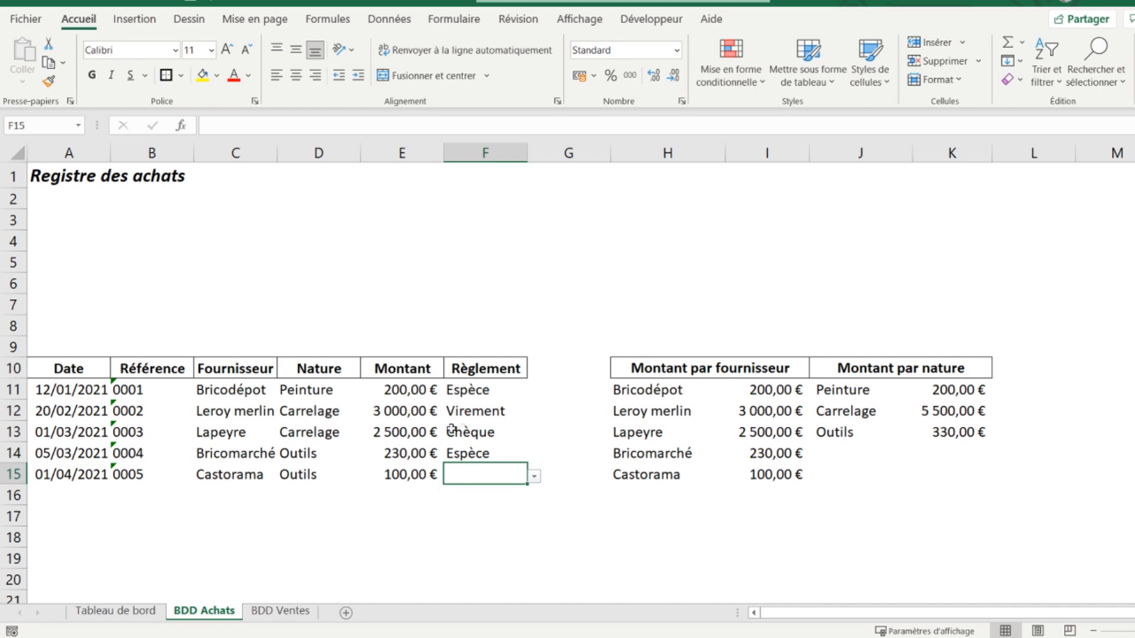
click(535, 478)
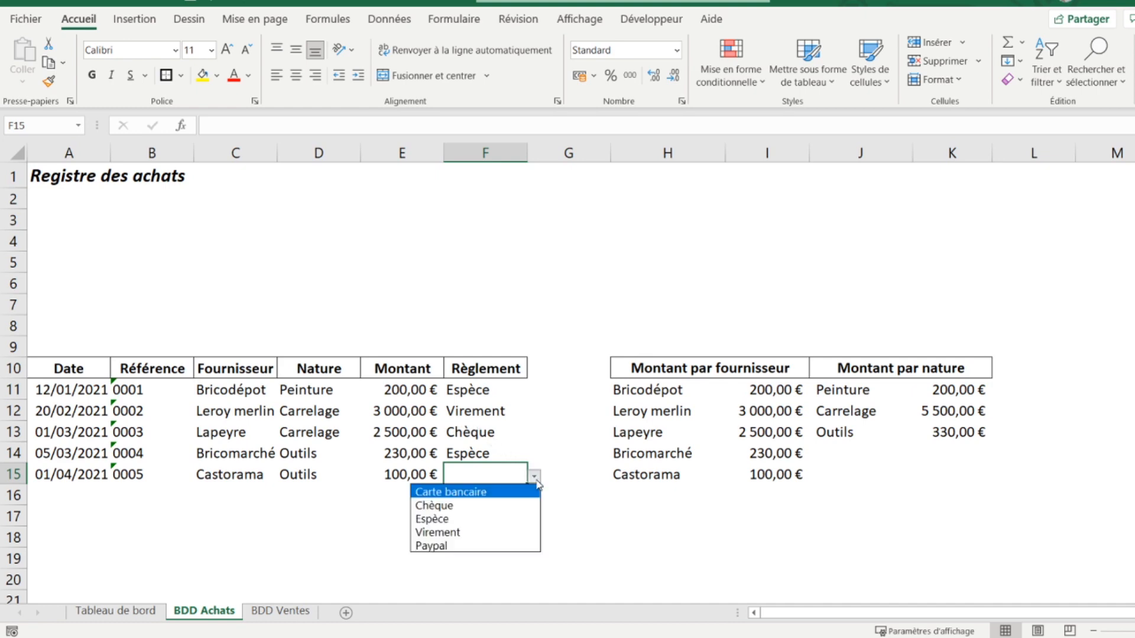
click(484, 491)
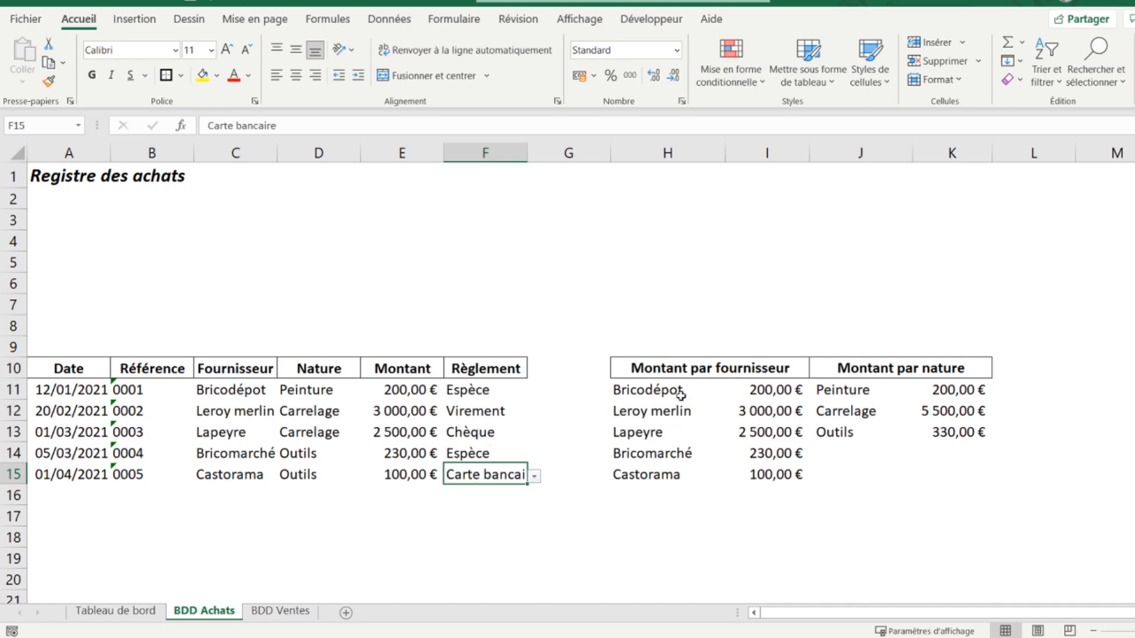
Step: On the BDD Ventes sheet, start sale row 16 with the date 05/05/2021 and extend the reference series to C0006
click(263, 610)
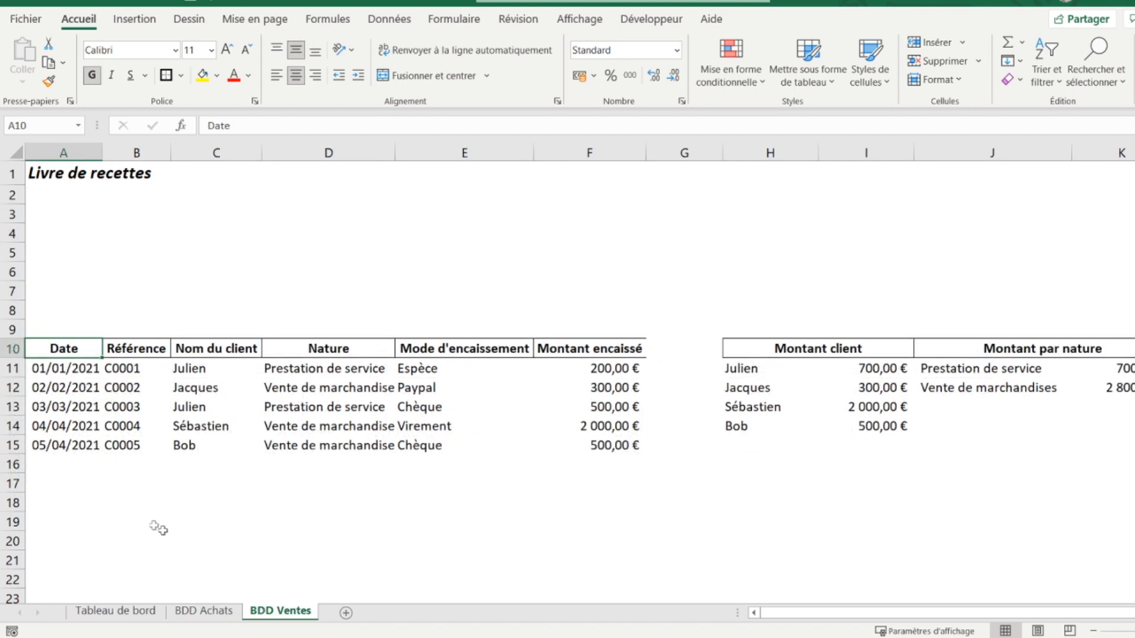
click(60, 471)
text(05)
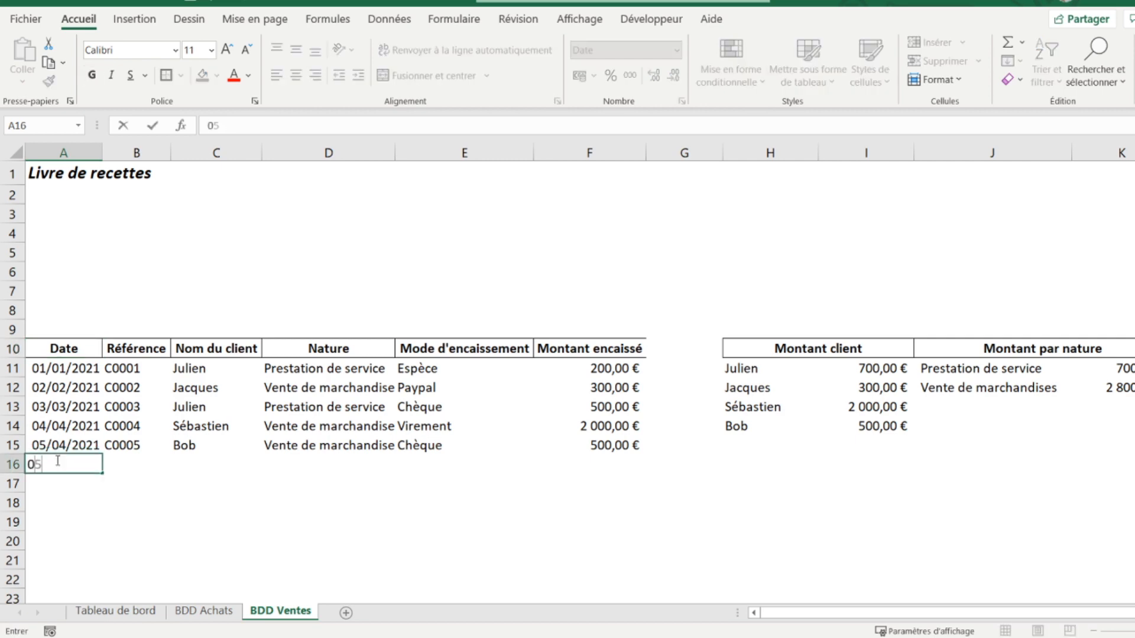
text(/05/2021)
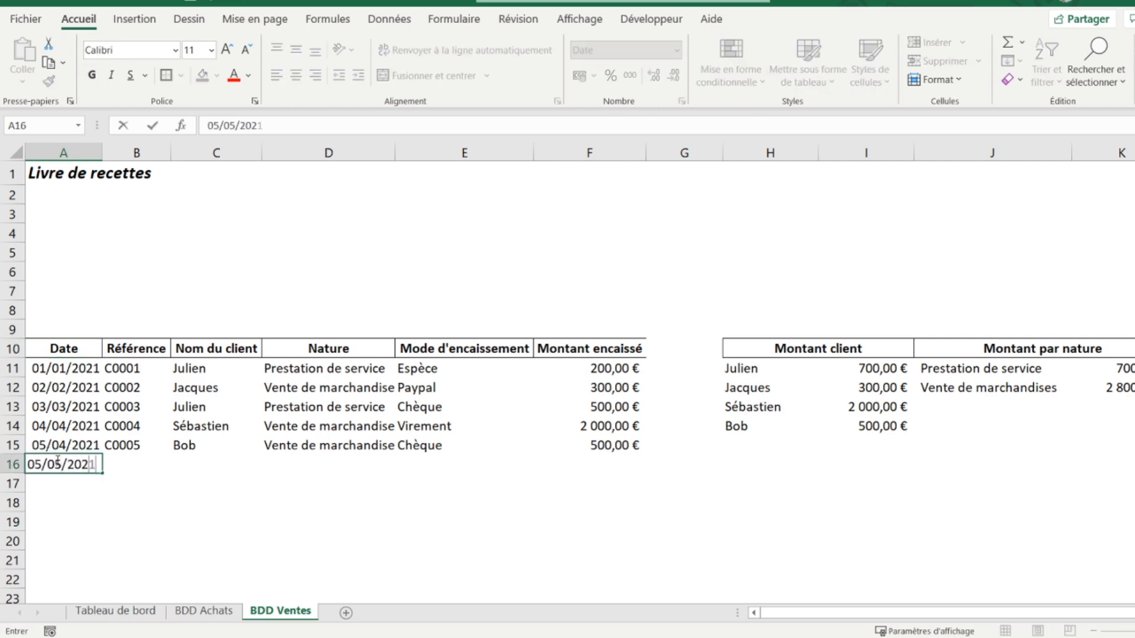
key(Tab)
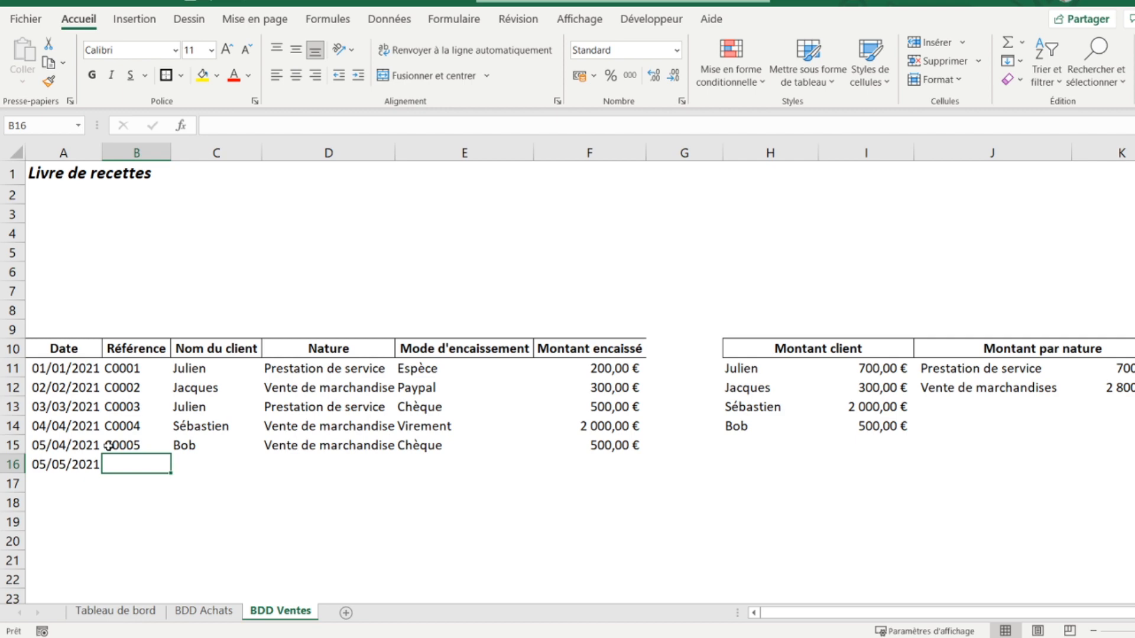
click(128, 446)
drag(170, 454, 166, 468)
Step: Enter the new client's first name in row 16 and copy Prestation de service from row 13 as the nature
click(203, 461)
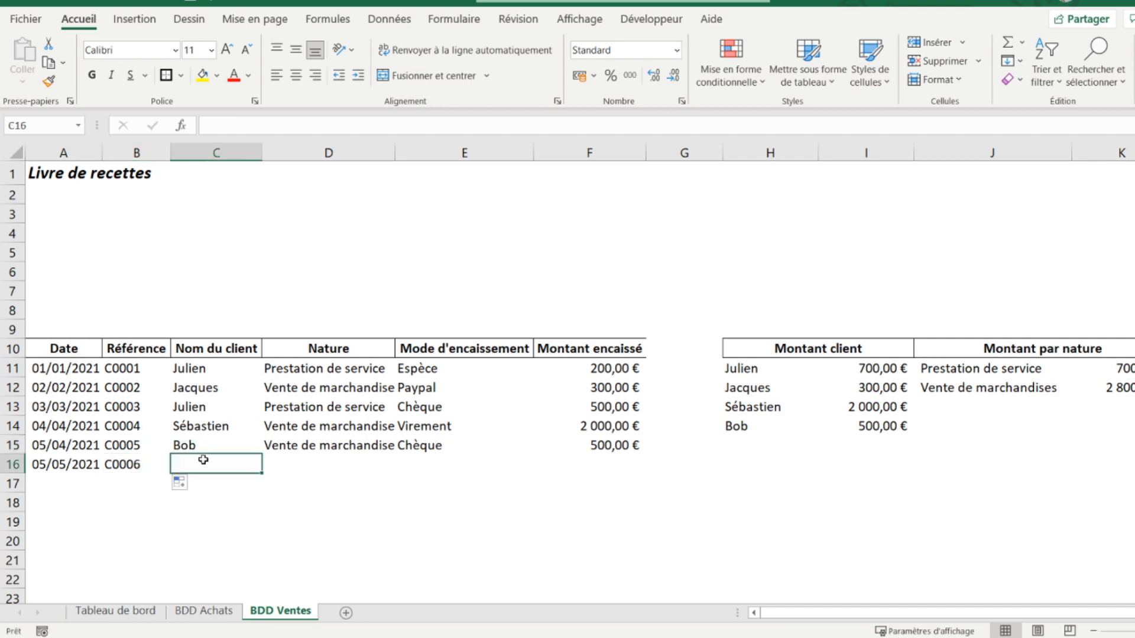
text(Jean)
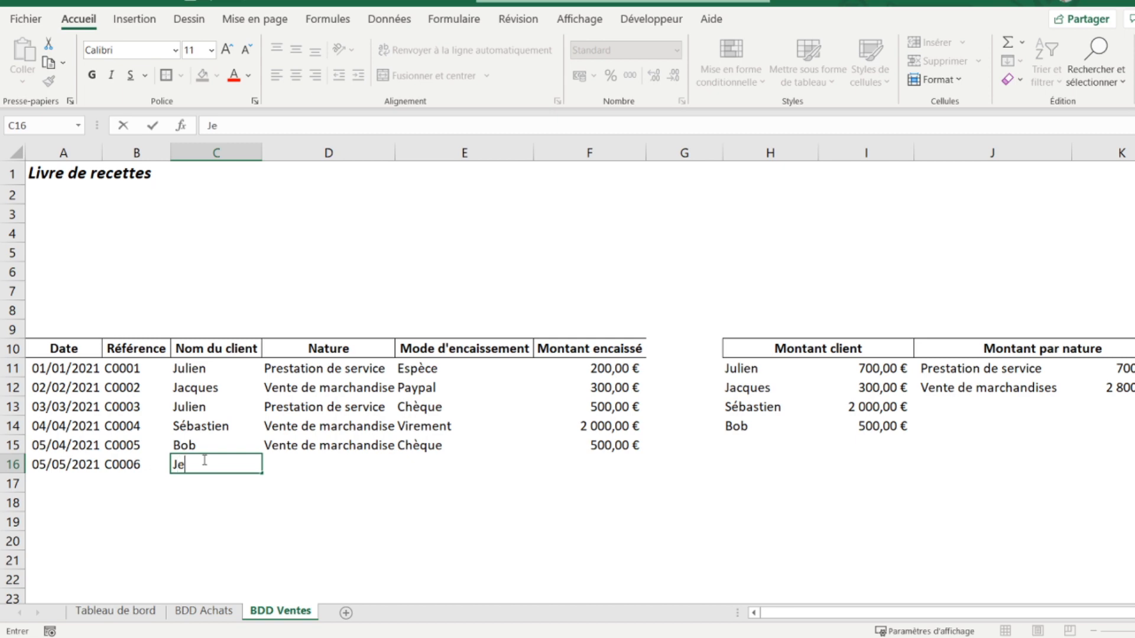
key(Tab)
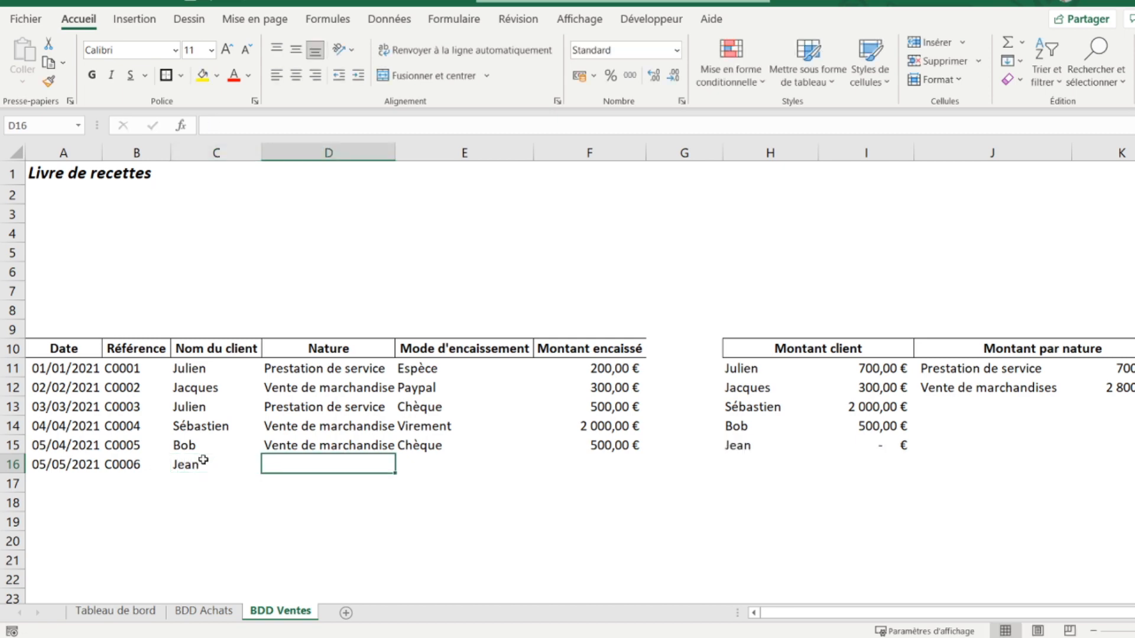
key(Up)
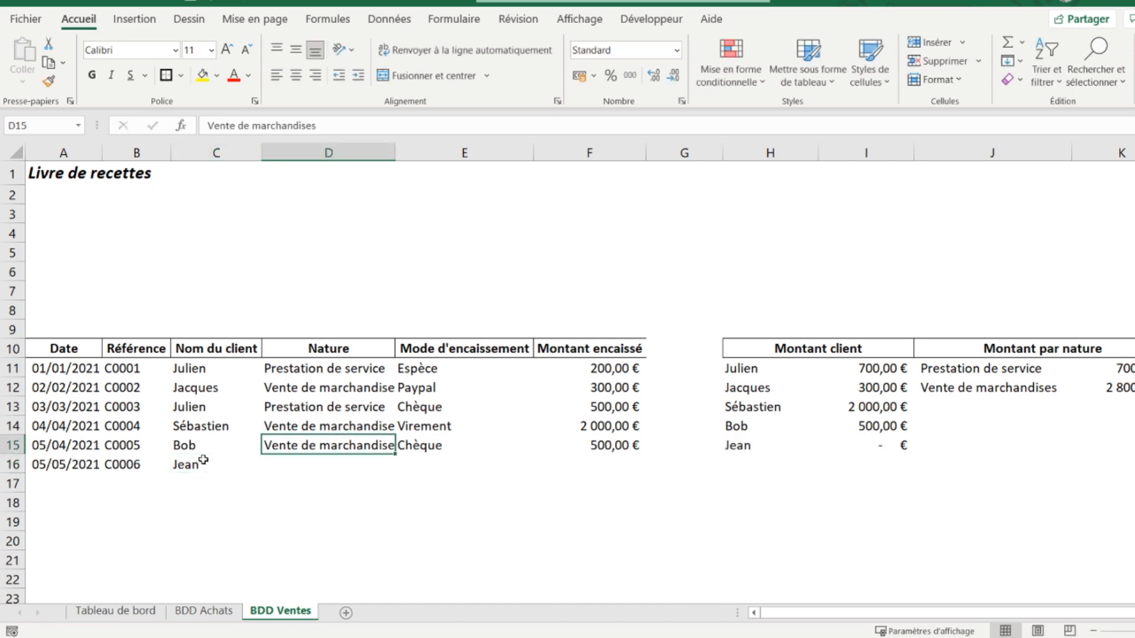
key(Up)
key(Up)
key(ctrl+c)
key(Down)
key(Down)
key(Down)
key(ctrl+v)
Step: Complete sale C0006 with Chèque as the payment method and a collected amount of 200
key(Tab)
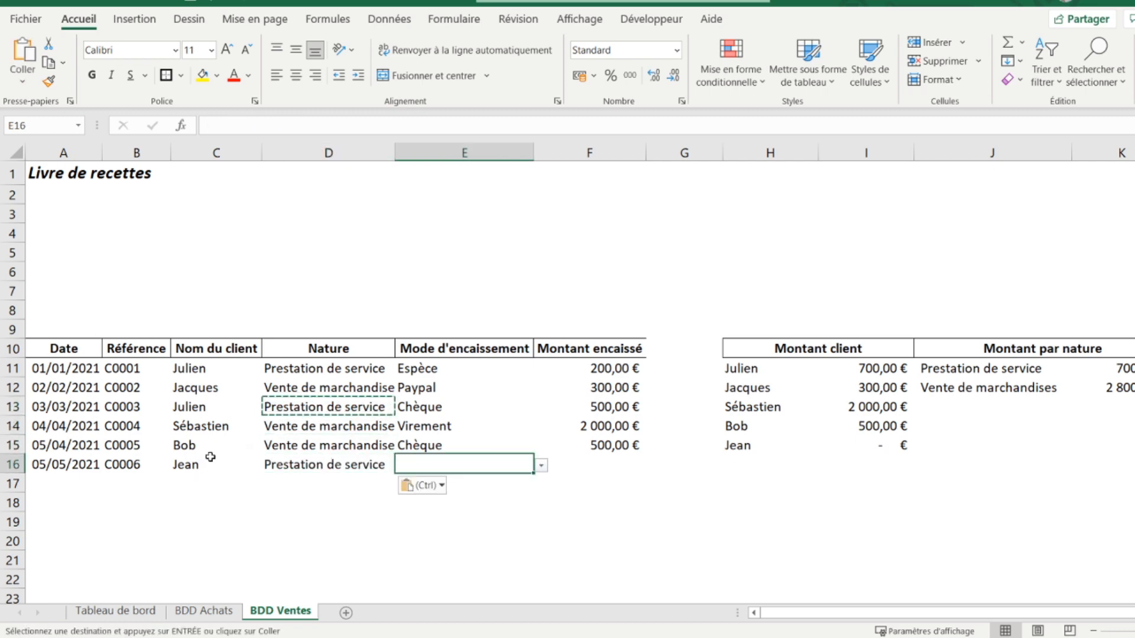
click(541, 466)
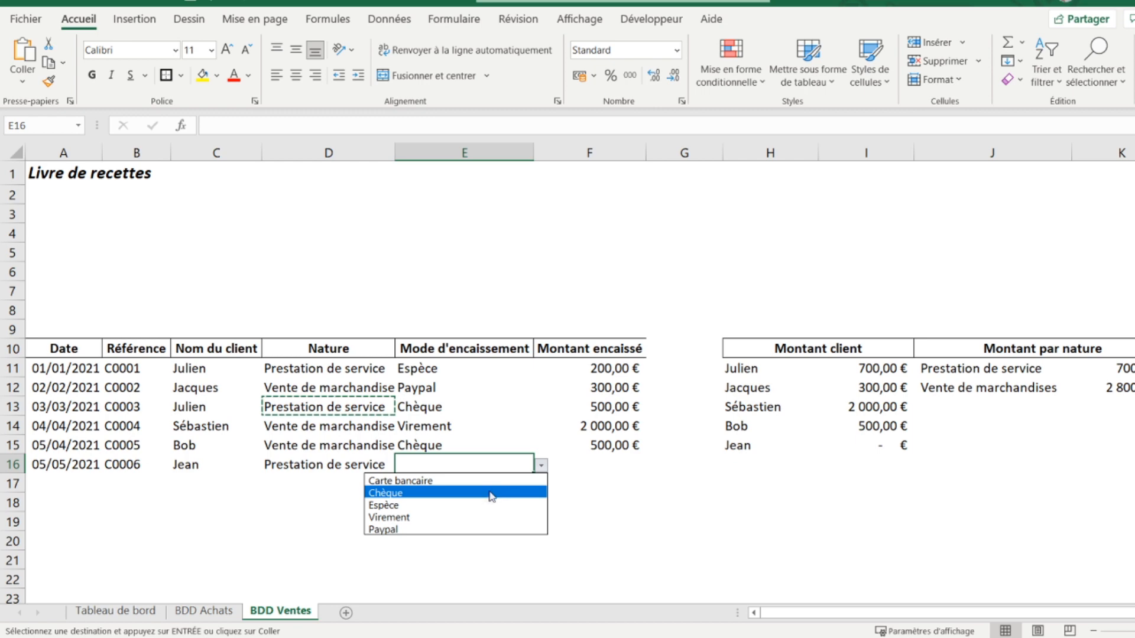
click(467, 494)
click(610, 461)
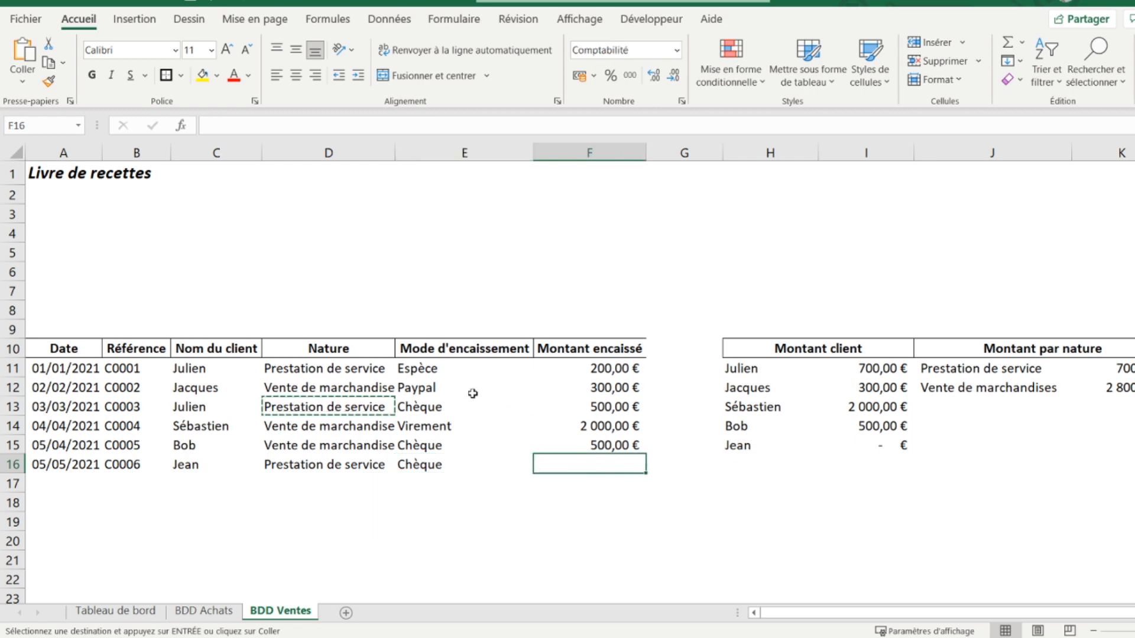
text(200)
Step: Change the collected amount of sale C0005 to 20000
key(Up)
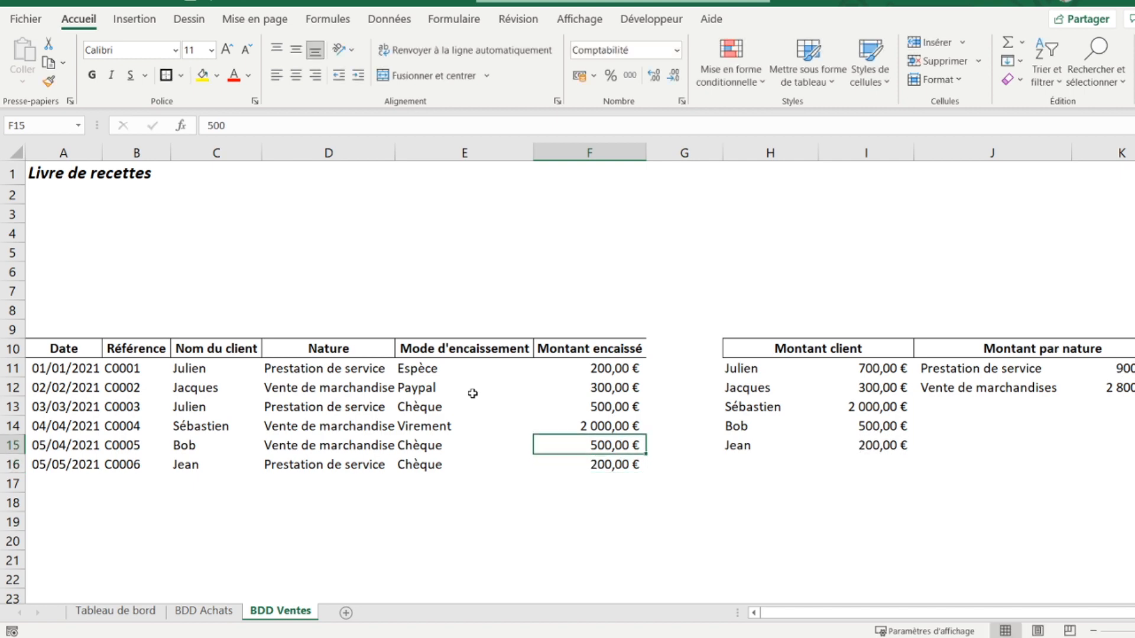
text(20000)
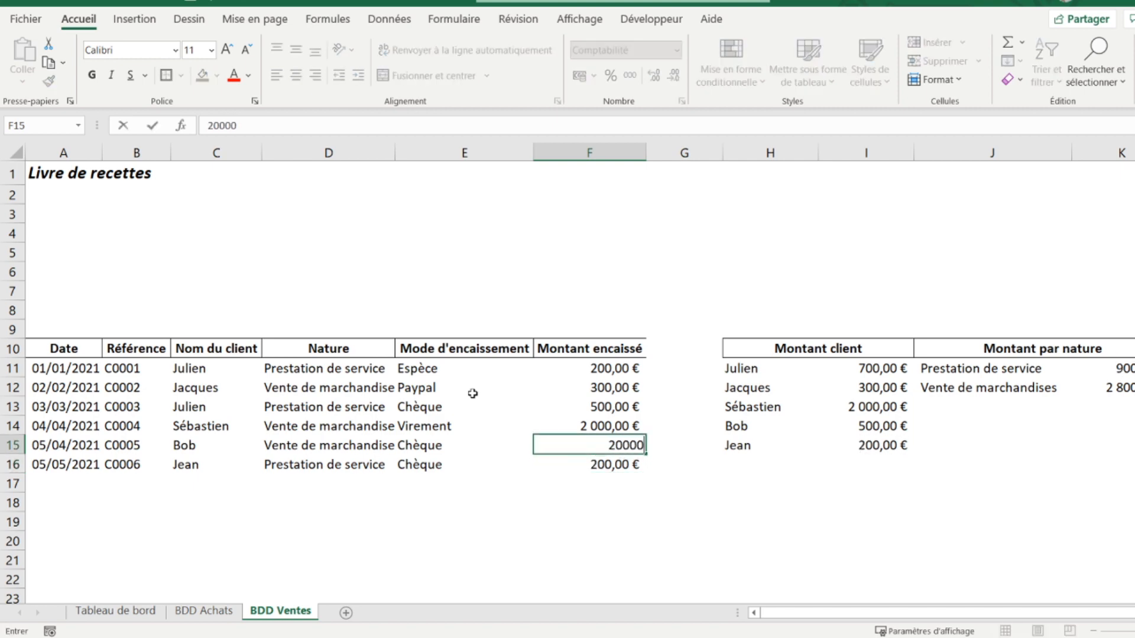
key(Return)
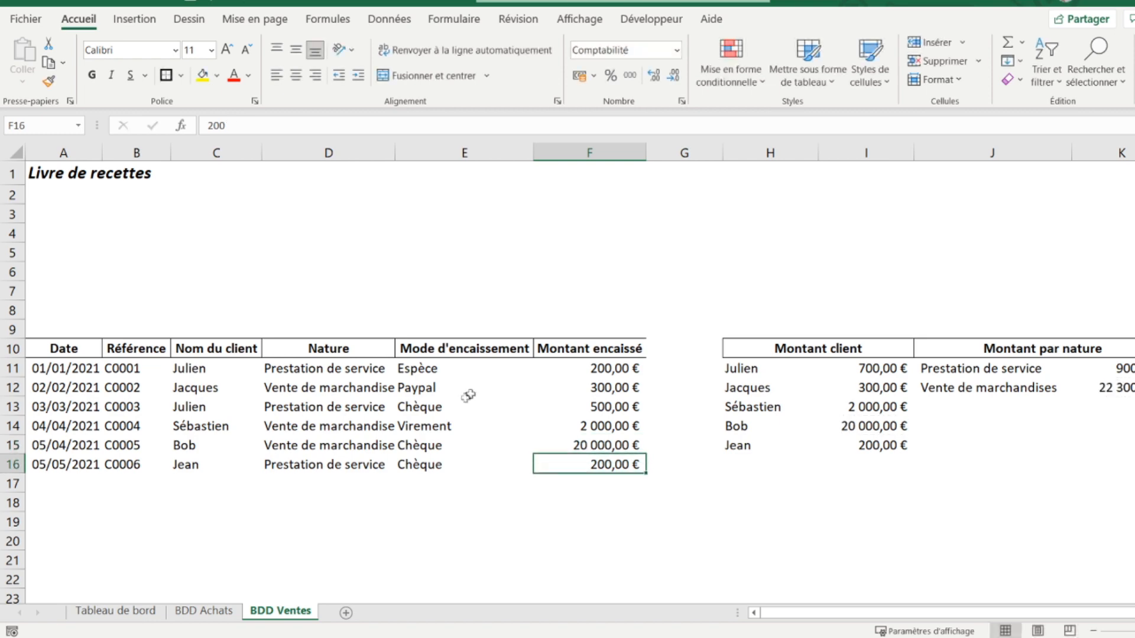
Step: In cell D19 of the Tableau de bord, start a GRANDE.VALEUR formula on the supplier amounts from I11 of BDD Achats
click(98, 615)
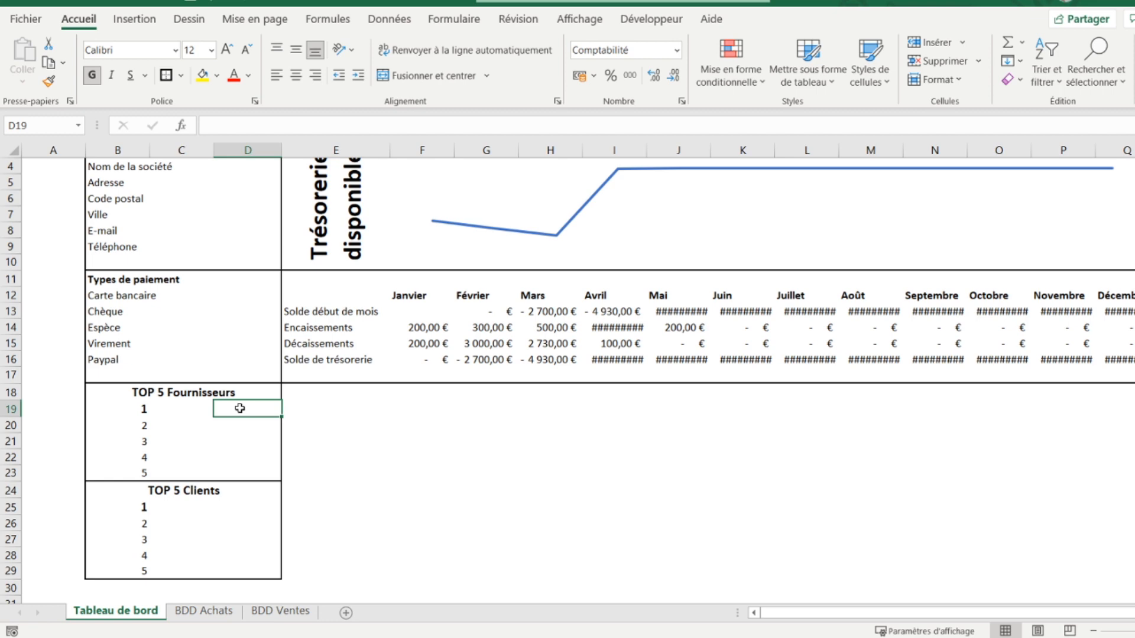
text(=)
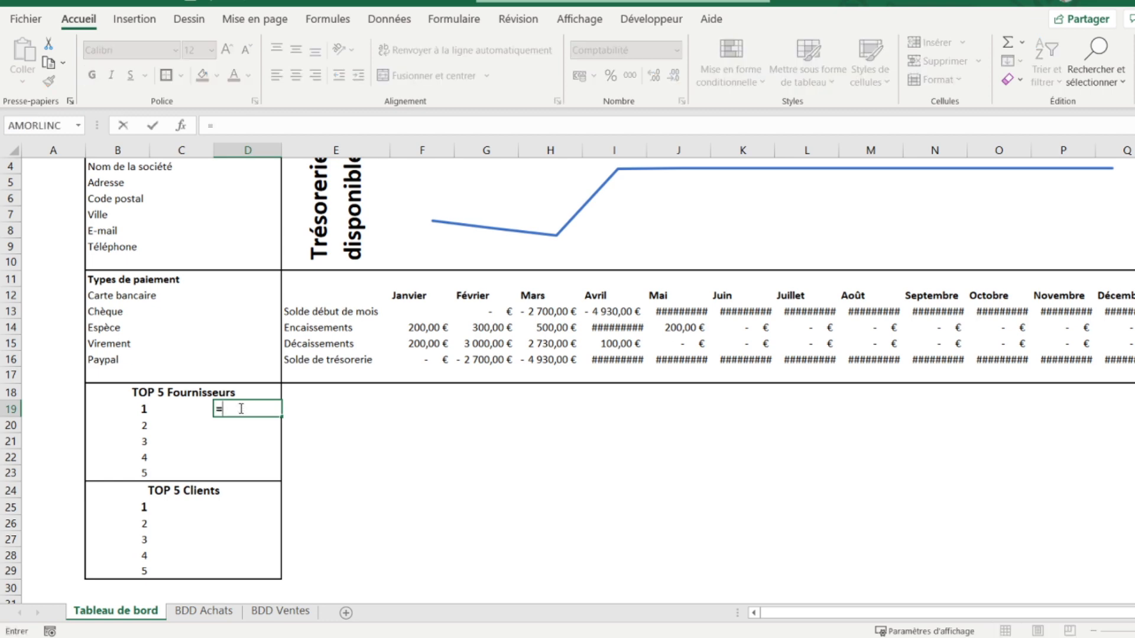
text(grande.valeur)
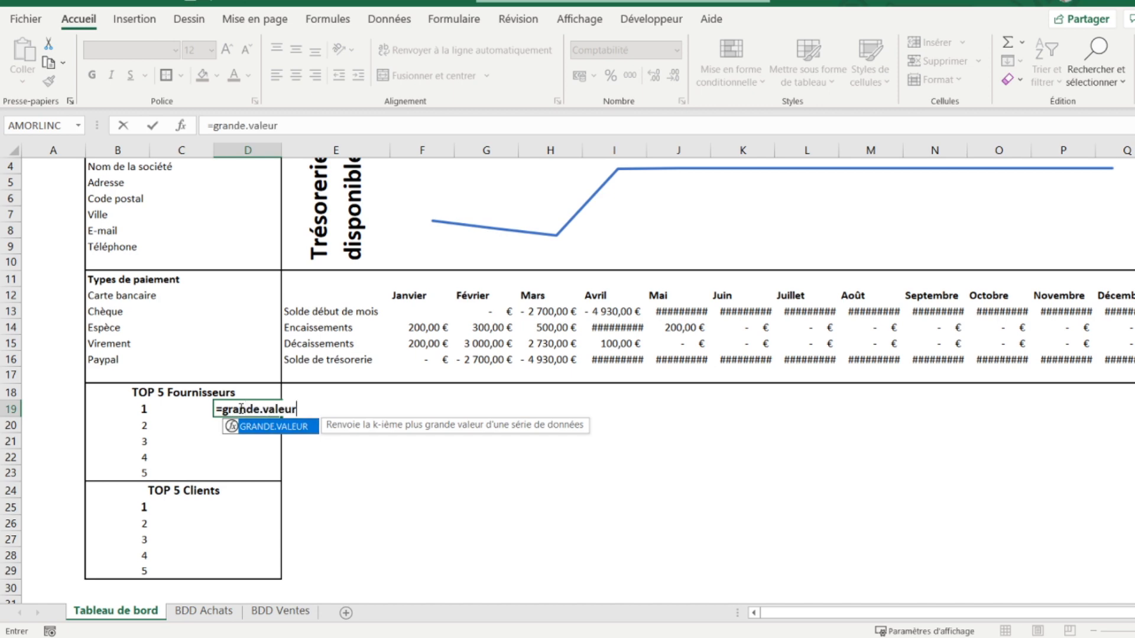
double_click(295, 427)
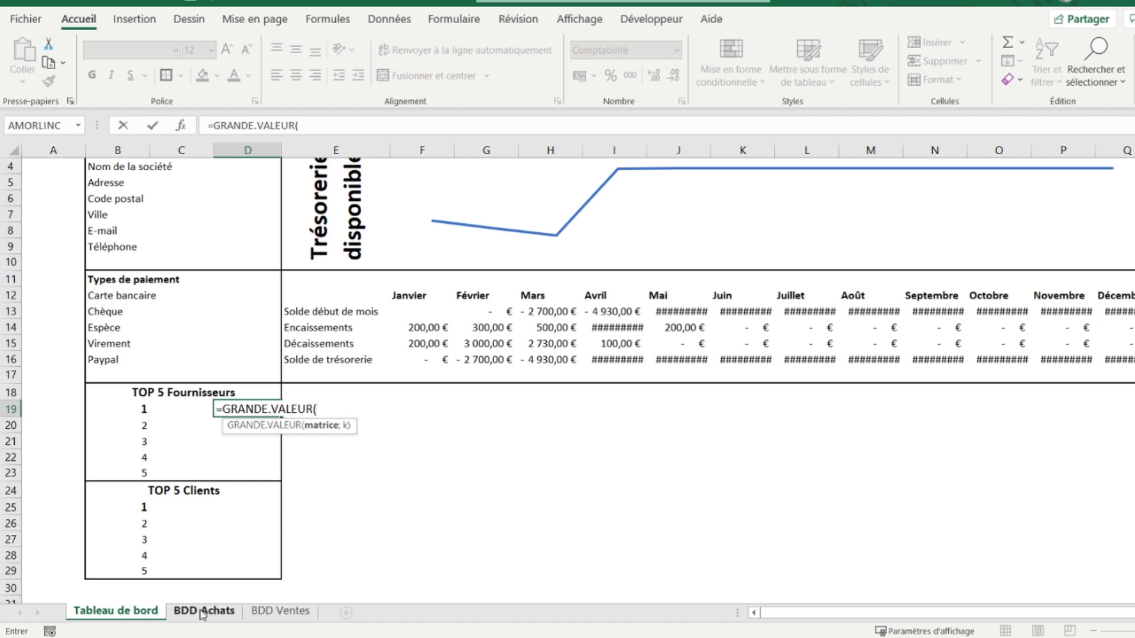
click(202, 612)
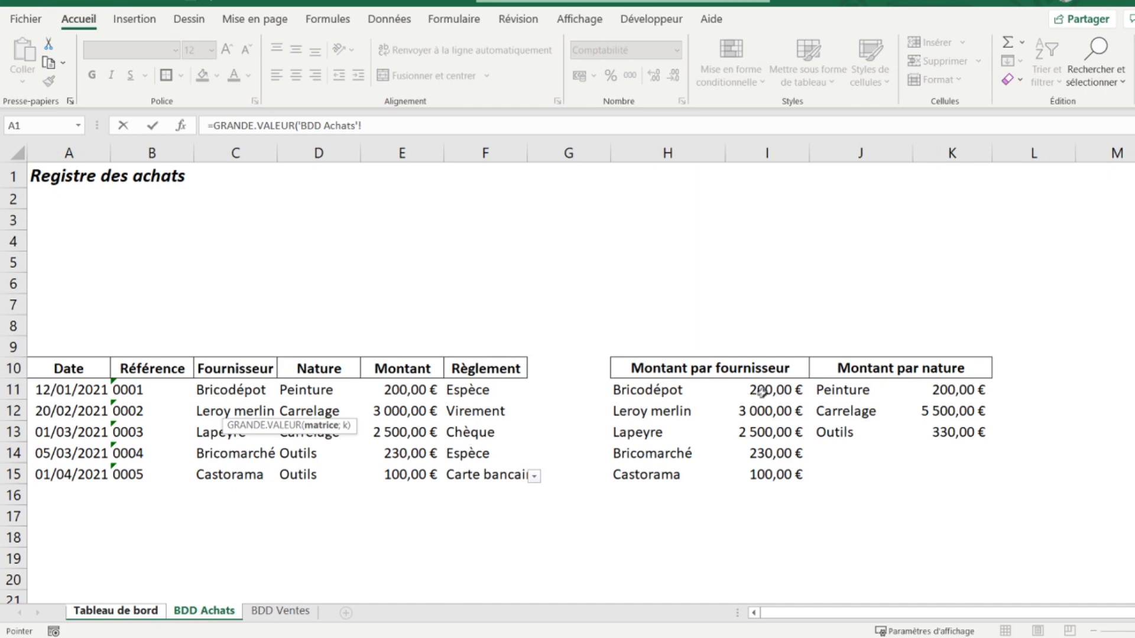
drag(761, 393, 764, 431)
Step: Extend the formula's range to row 400 and lock it as the absolute reference $I$11:$I$400
click(439, 129)
key(BackSpace)
key(BackSpace)
text(400)
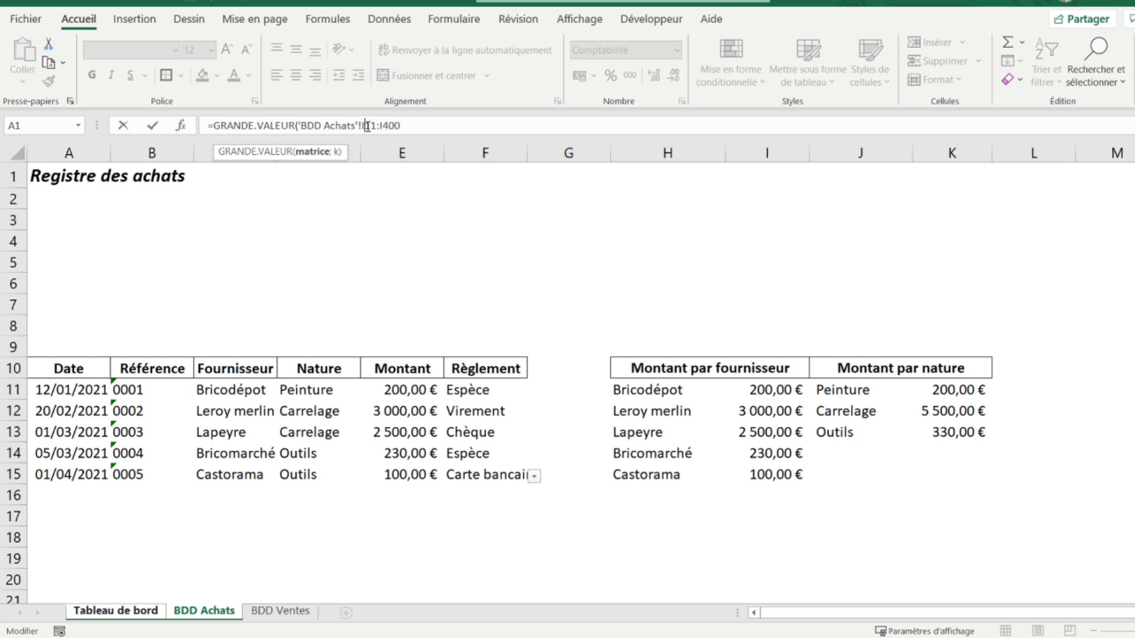
key(F4)
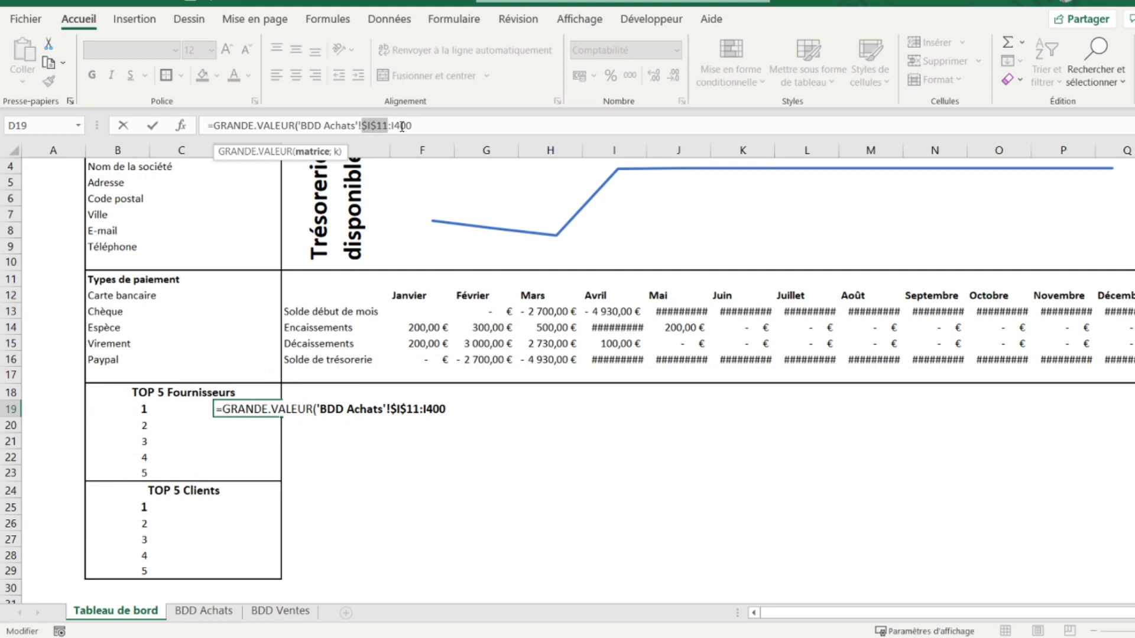
click(394, 127)
key(F4)
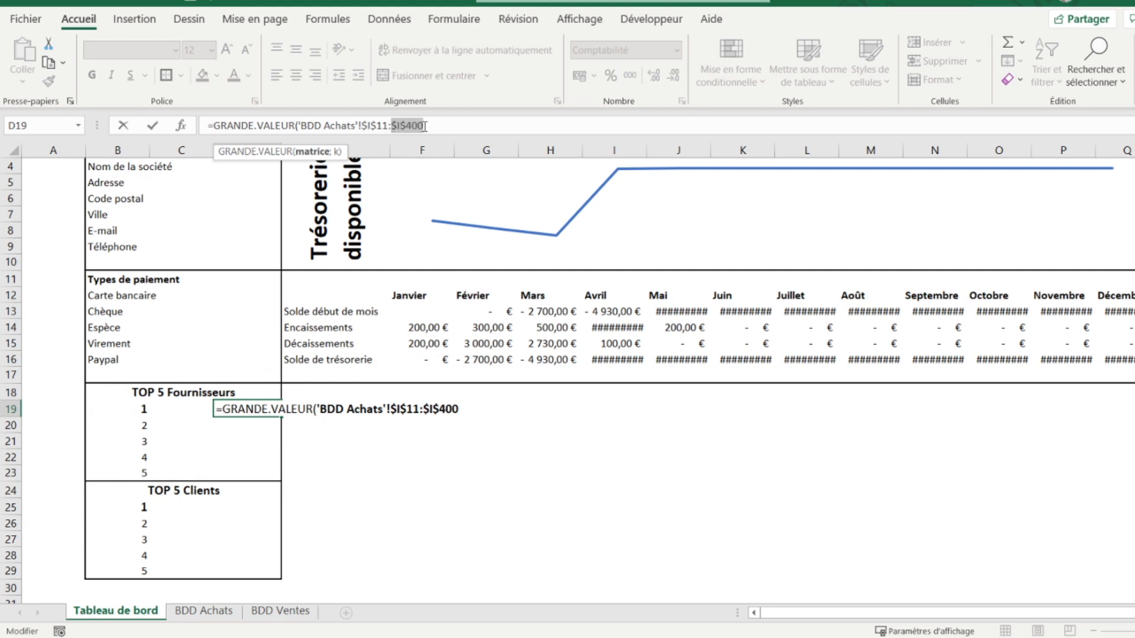
Step: Finish the GRANDE.VALEUR formula with the rank in cell B19 of the Tableau de bord as the k argument
click(440, 126)
text(;1)
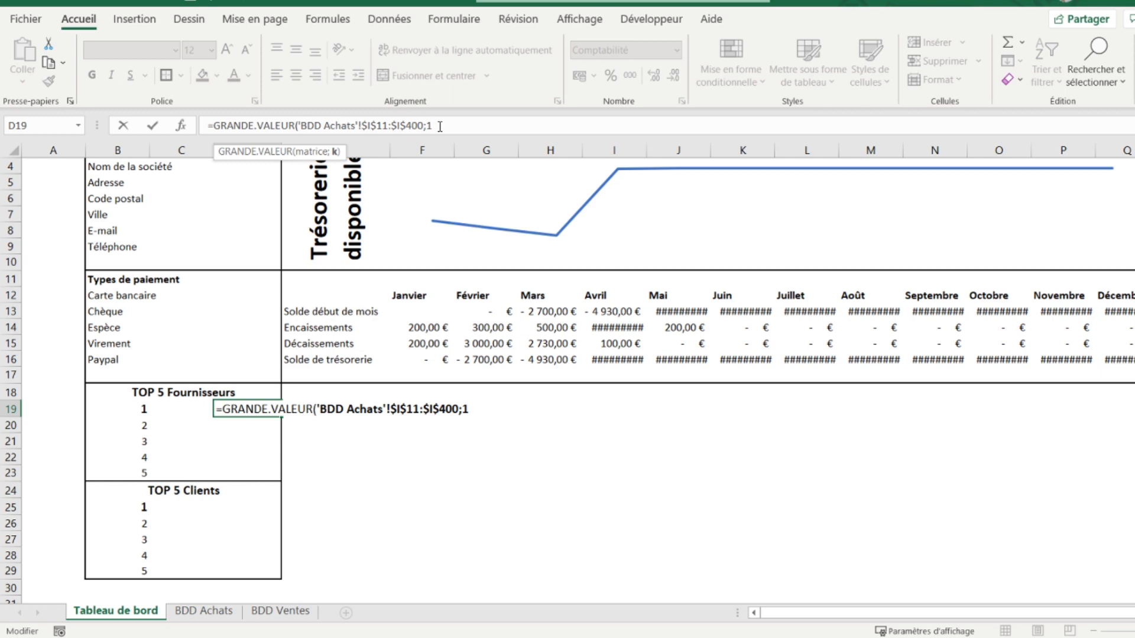
key(BackSpace)
click(115, 409)
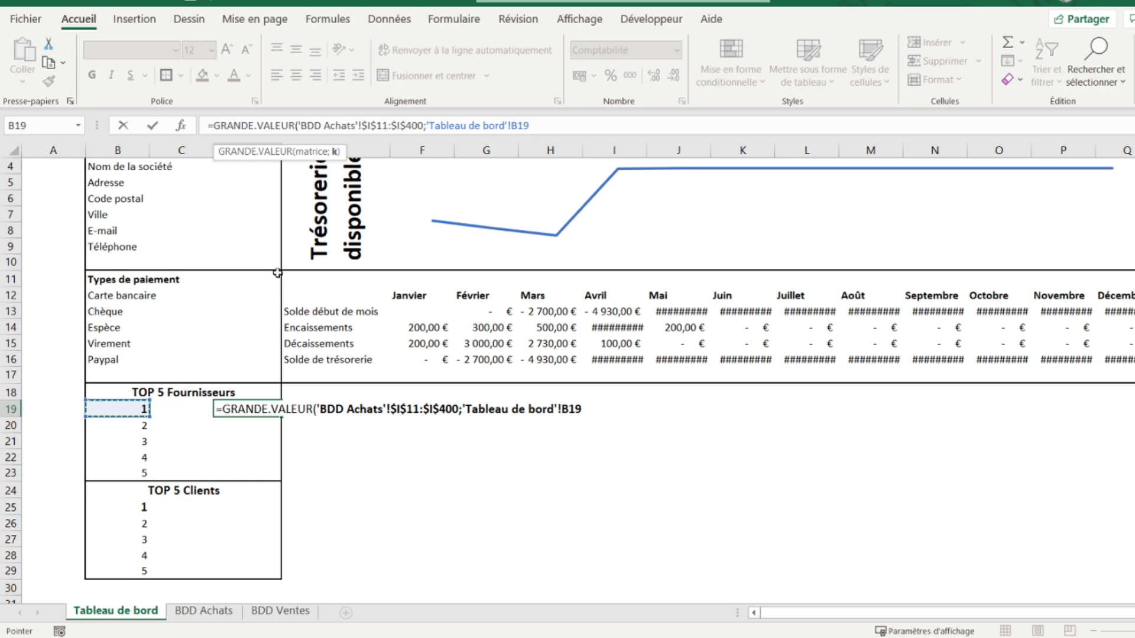
text())
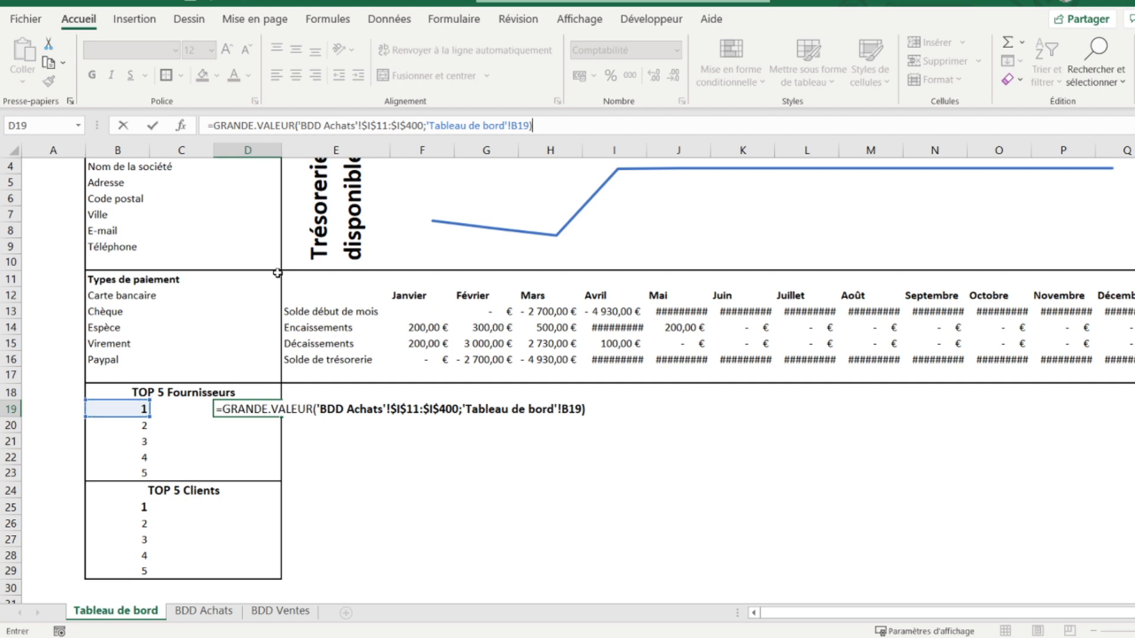
key(Return)
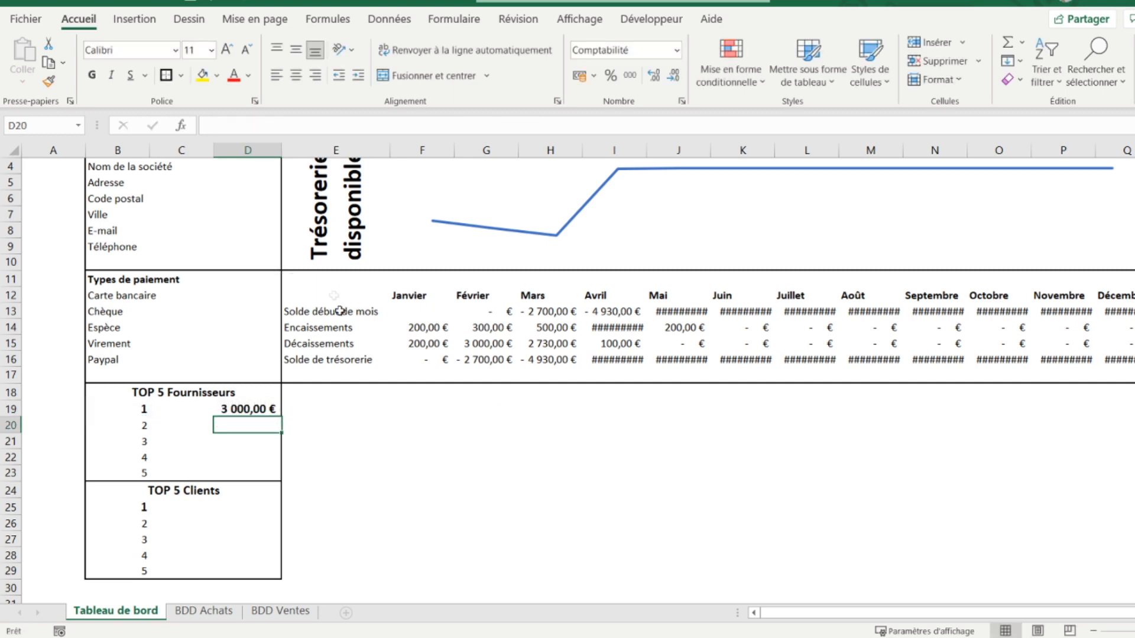
Step: Check Leroy merlin's amount on BDD Achats, and copy the D19 formula of the Tableau de bord to D20:D23, pasting formulas only
click(210, 611)
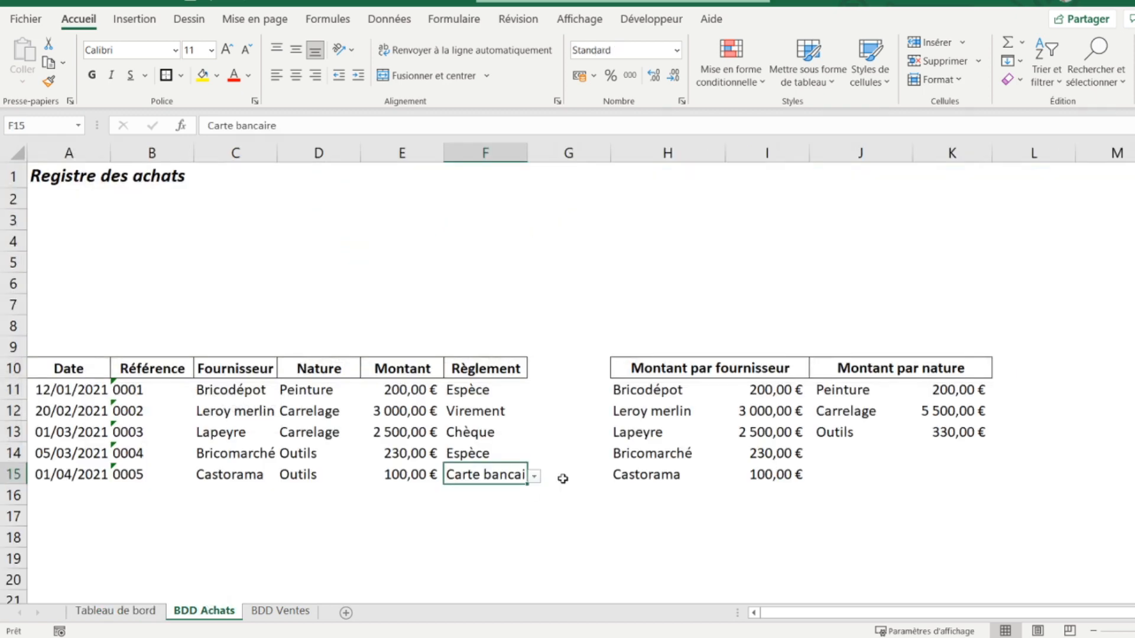
click(743, 412)
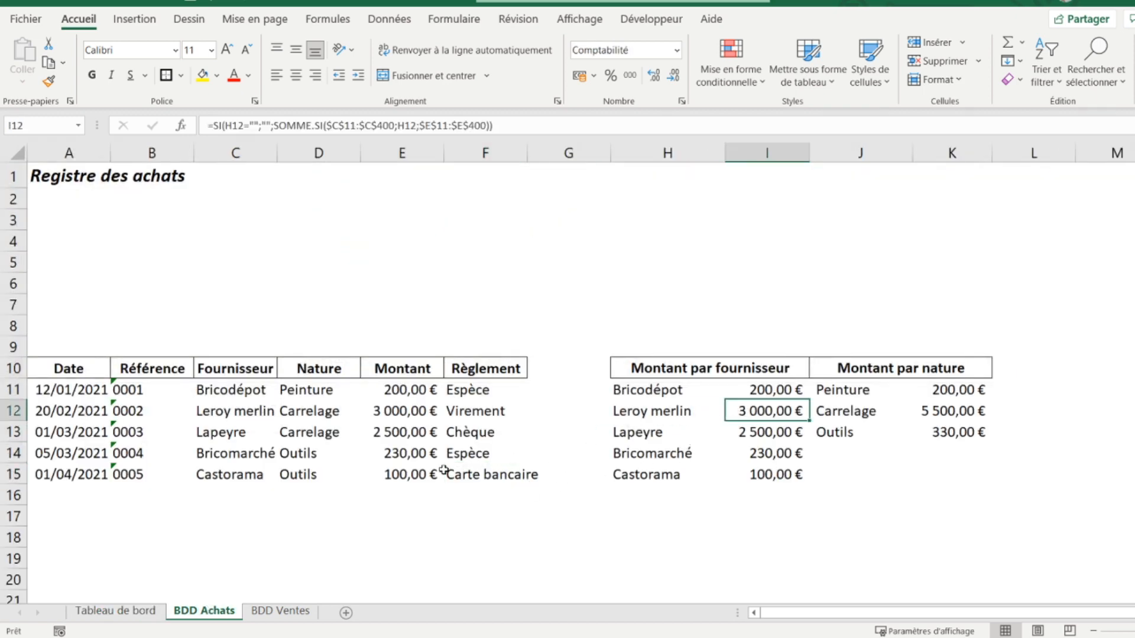
click(125, 612)
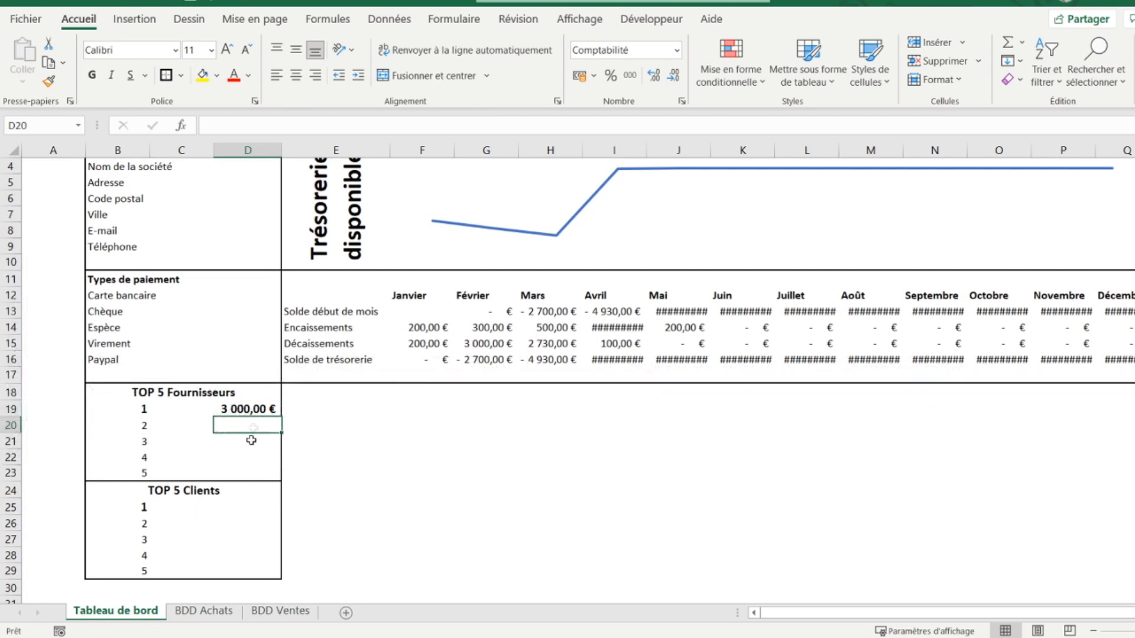
click(248, 409)
right_click(249, 409)
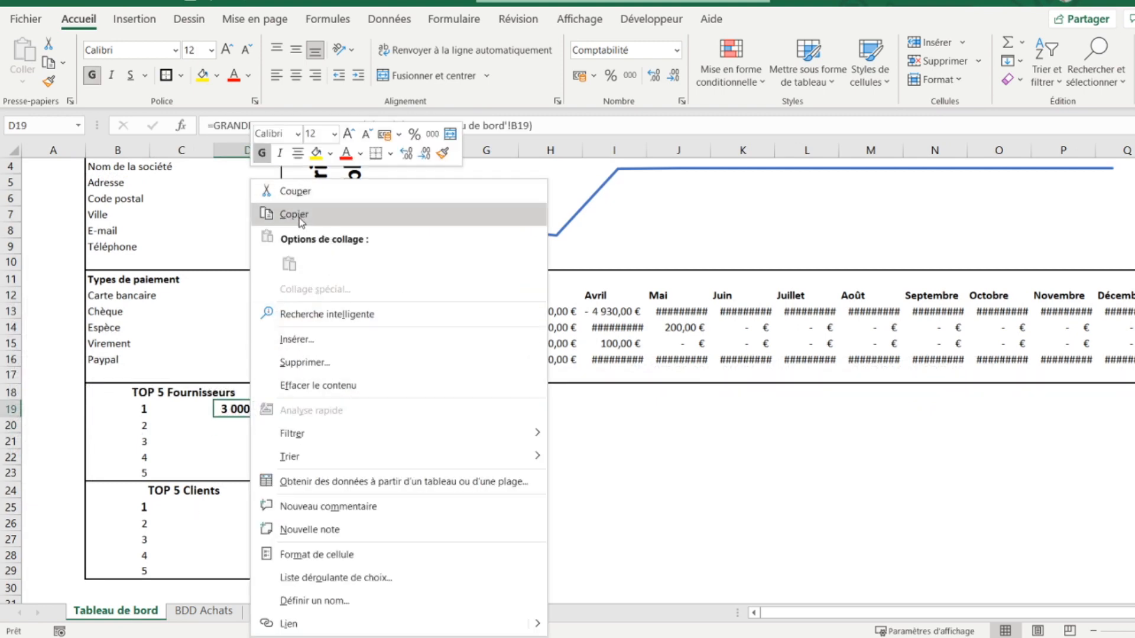
click(301, 215)
click(244, 421)
drag(244, 421, 244, 473)
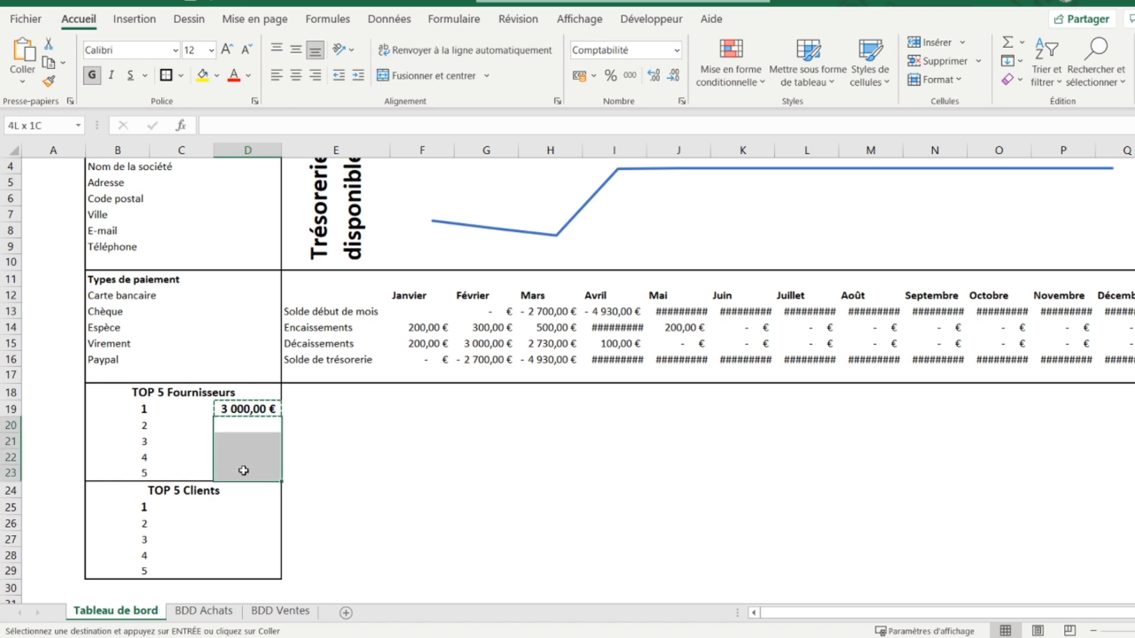
right_click(246, 423)
click(335, 264)
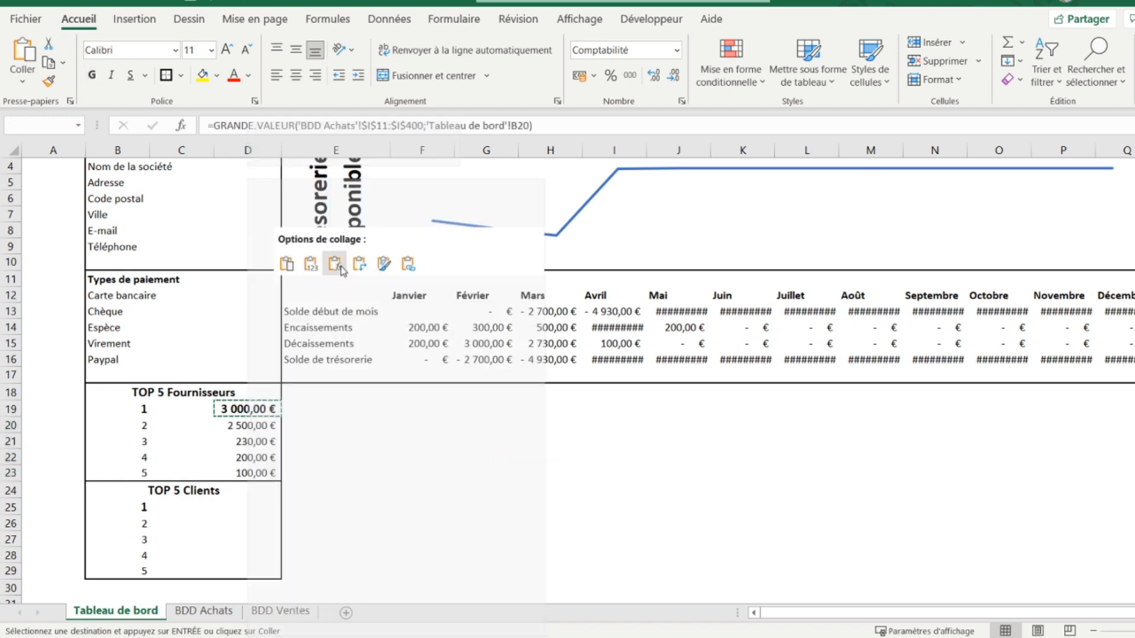
Step: In cell D25 of the Tableau de bord, start a GRANDE.VALEUR formula on the client amounts from I11 of BDD Ventes
click(235, 405)
click(238, 510)
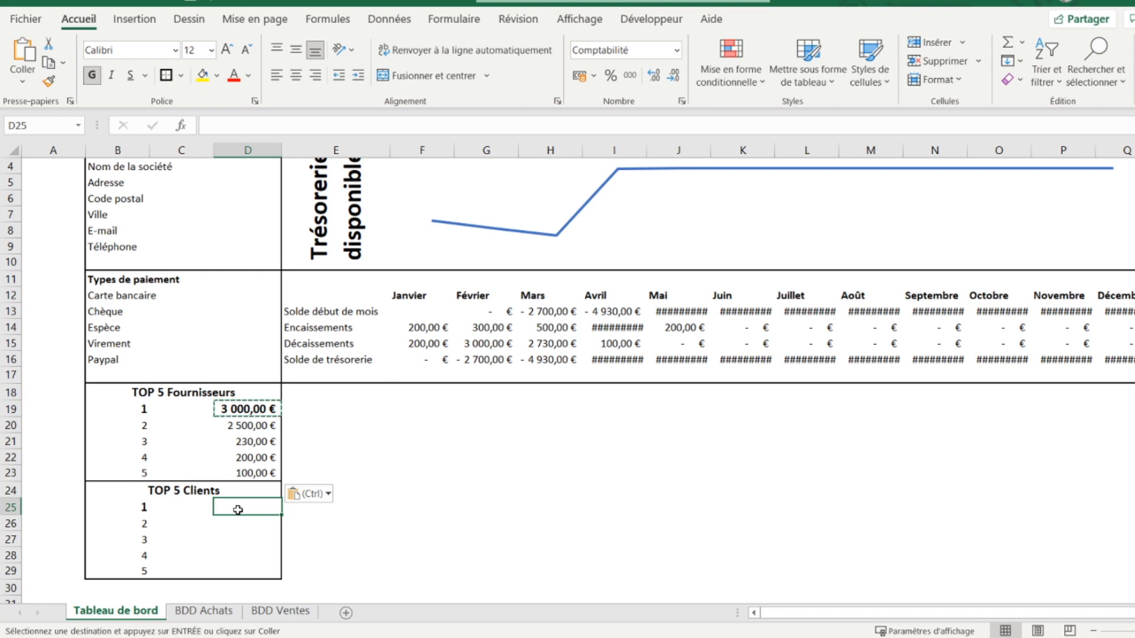
text(=grande.valeur()
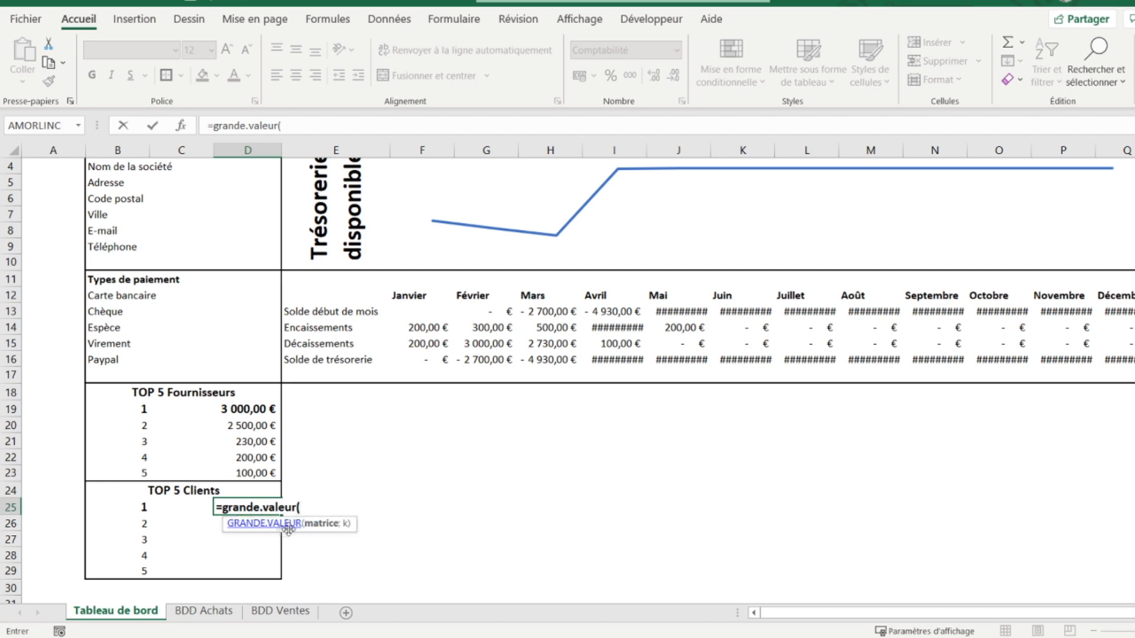
click(275, 613)
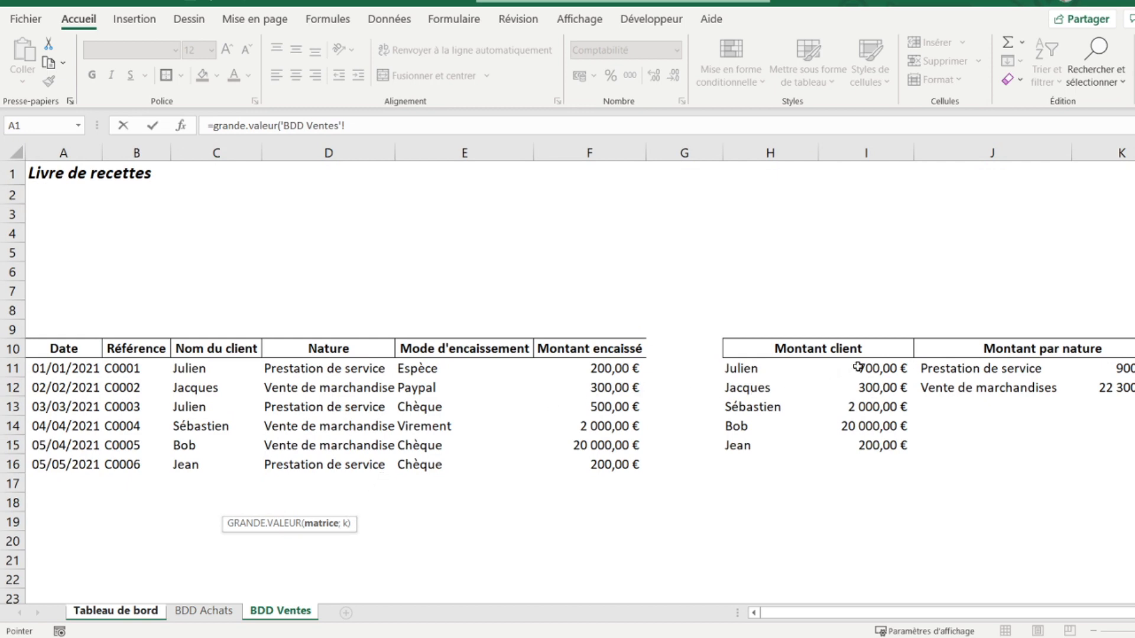
drag(857, 367, 873, 407)
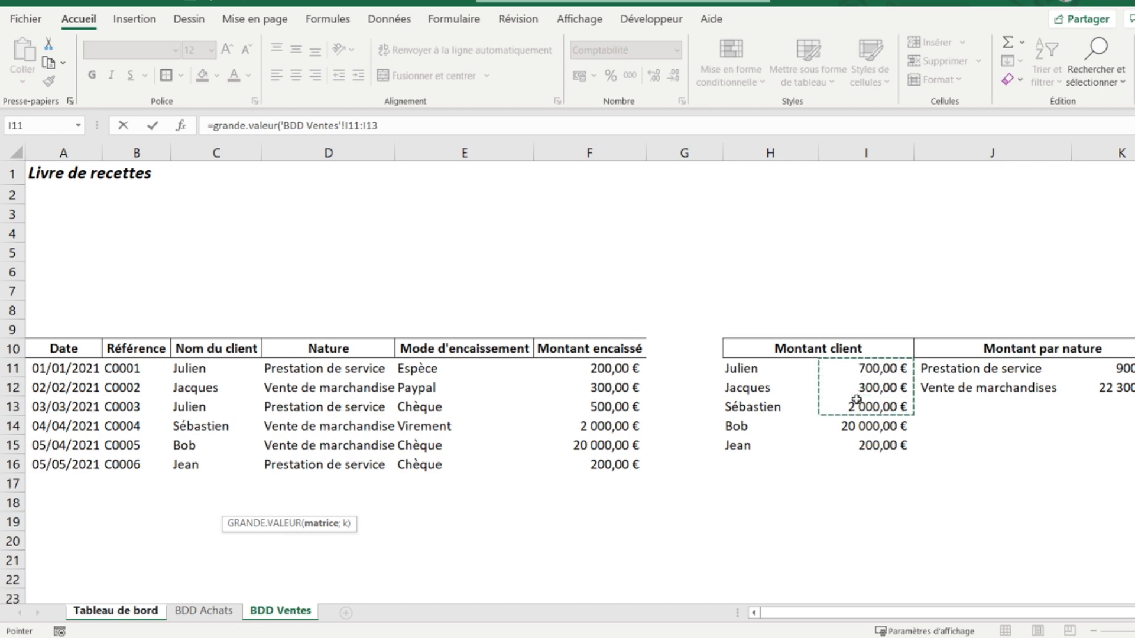
Step: Extend the client amounts range in the D25 formula to row 400 and lock it as $I$11:$I$400
click(466, 128)
key(BackSpace)
text(400)
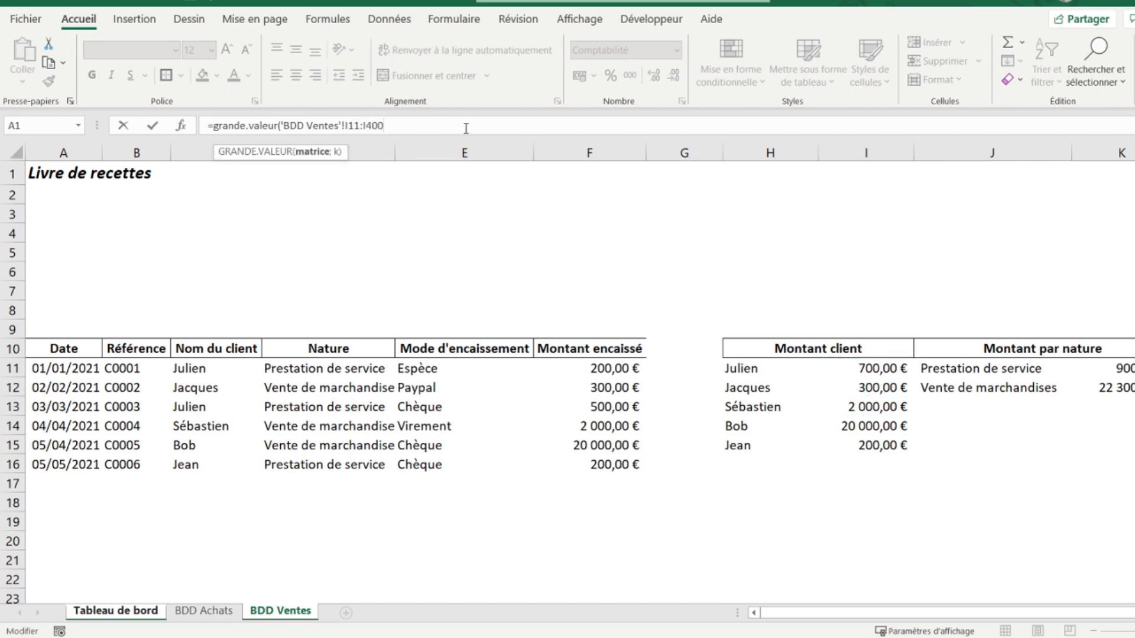
click(349, 125)
key(F4)
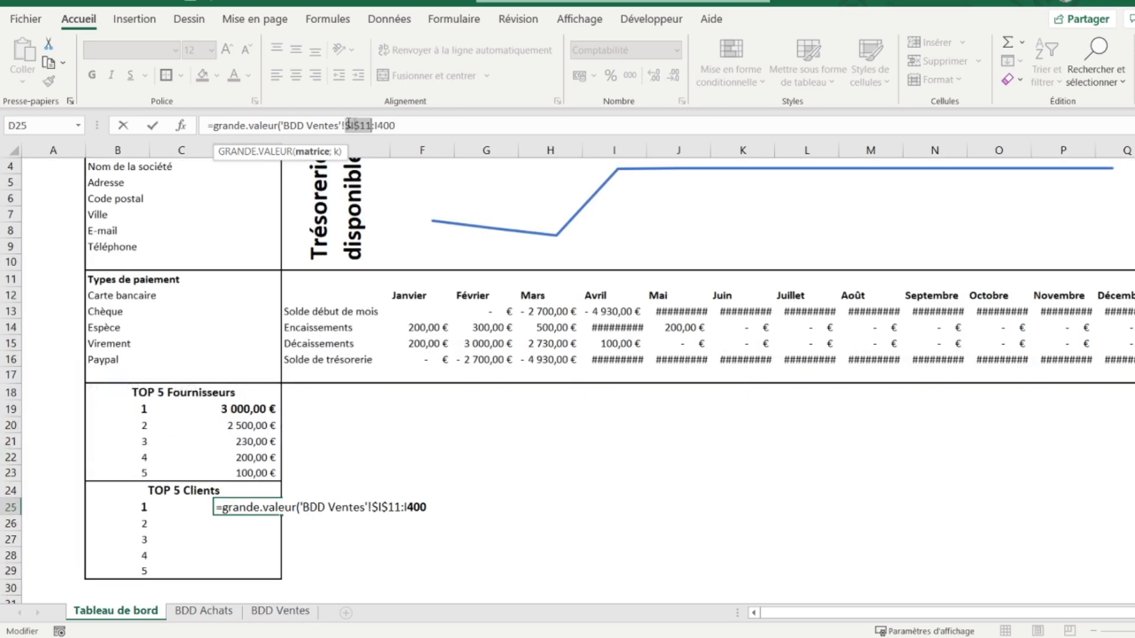
click(379, 126)
key(F4)
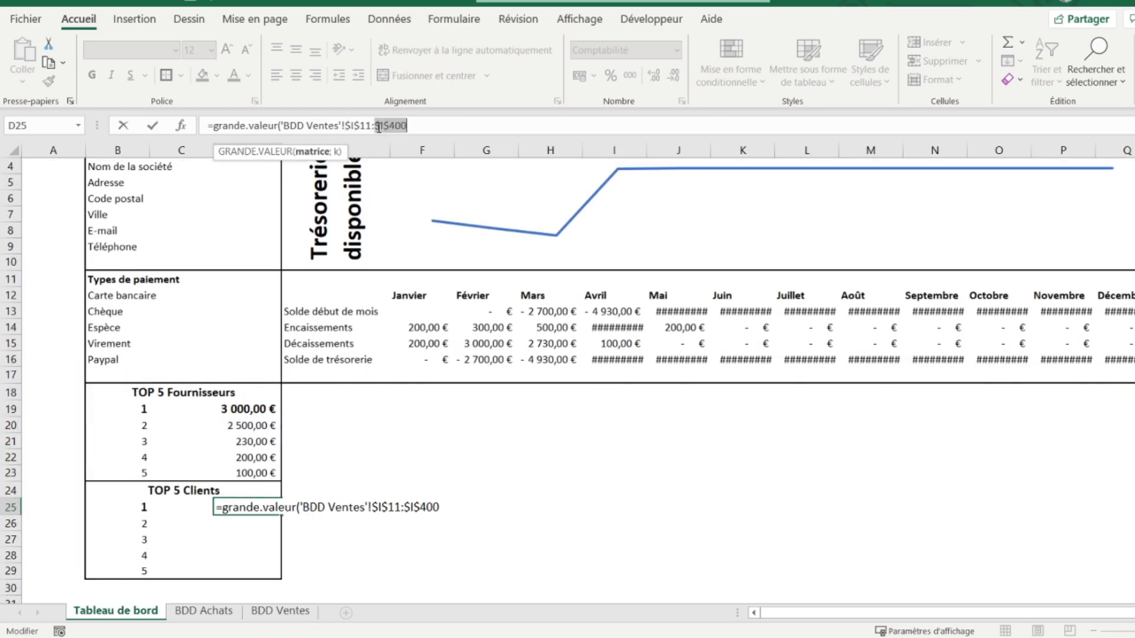
Step: Complete the D25 formula with the client rank in cell B25 of the Tableau de bord as the k argument
click(419, 125)
text(;)
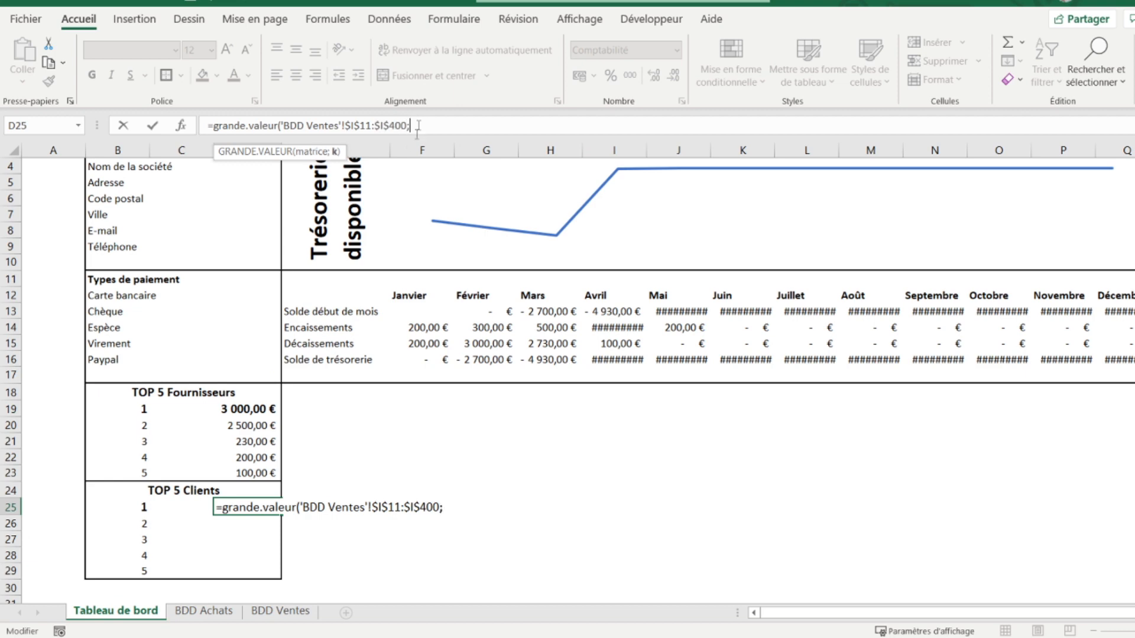
click(126, 508)
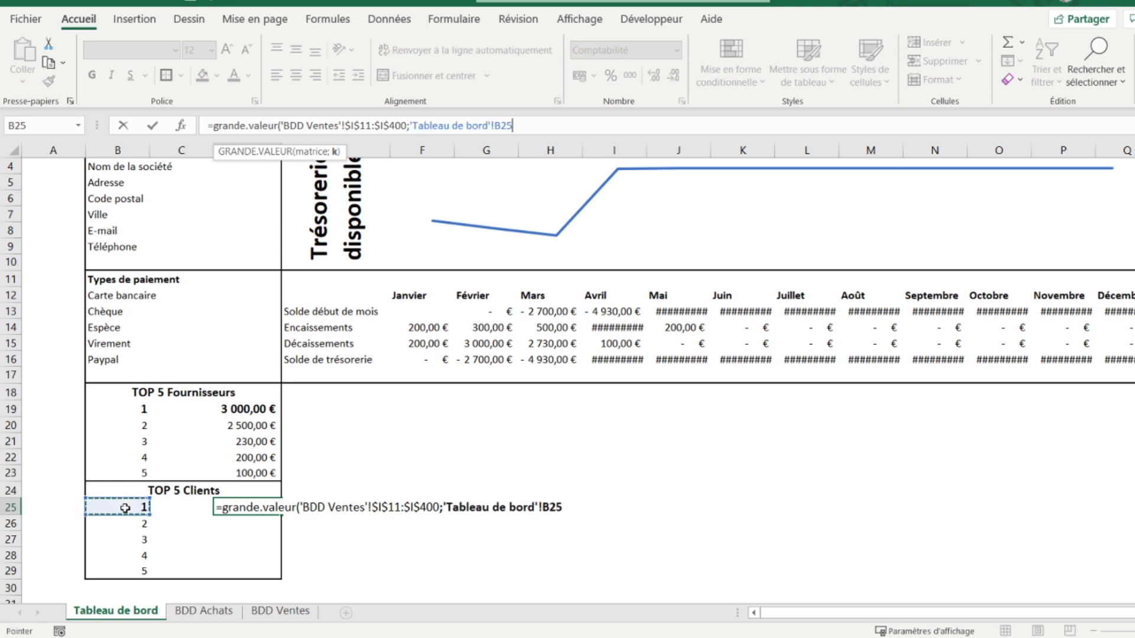
text())
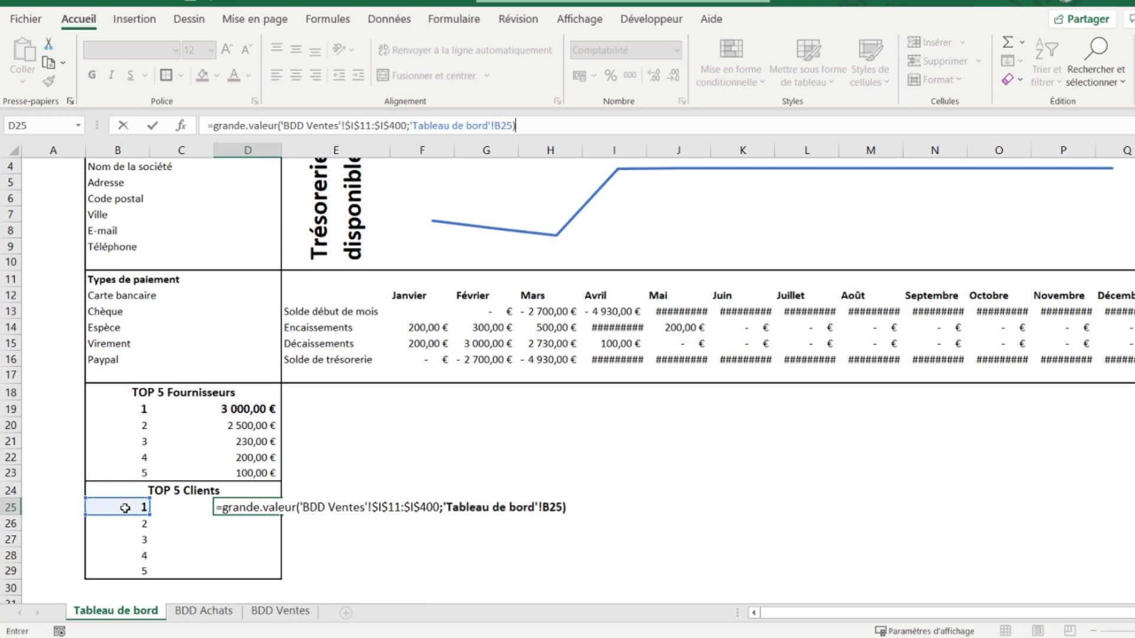
key(Return)
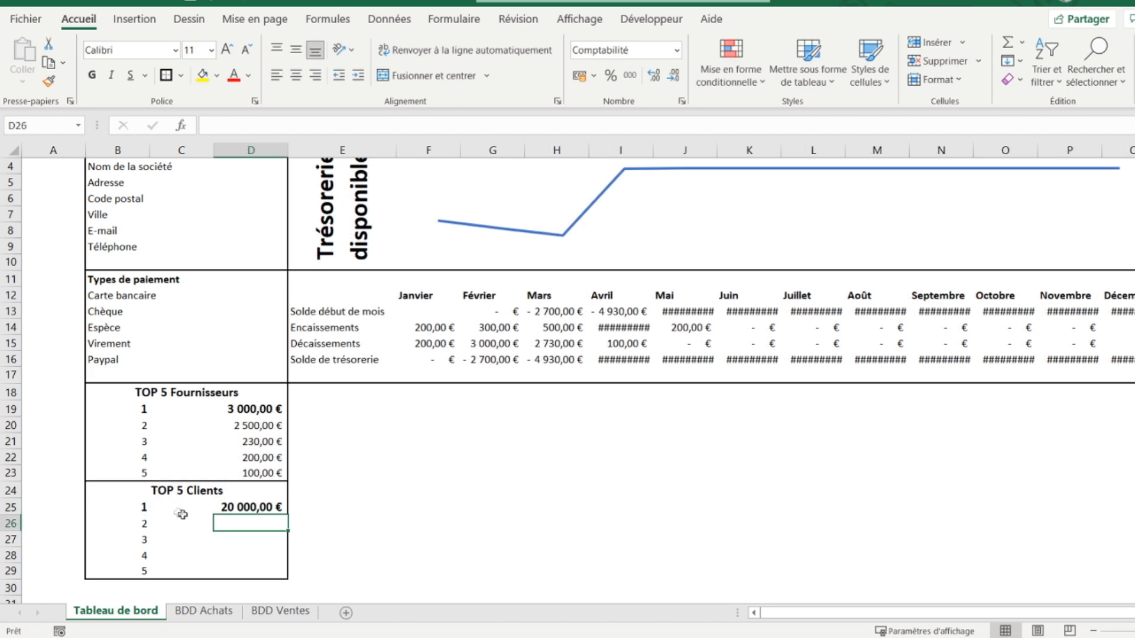
Step: Check the D25 result against the client amount in cell I14 of BDD Ventes, and return to the Tableau de bord
click(227, 510)
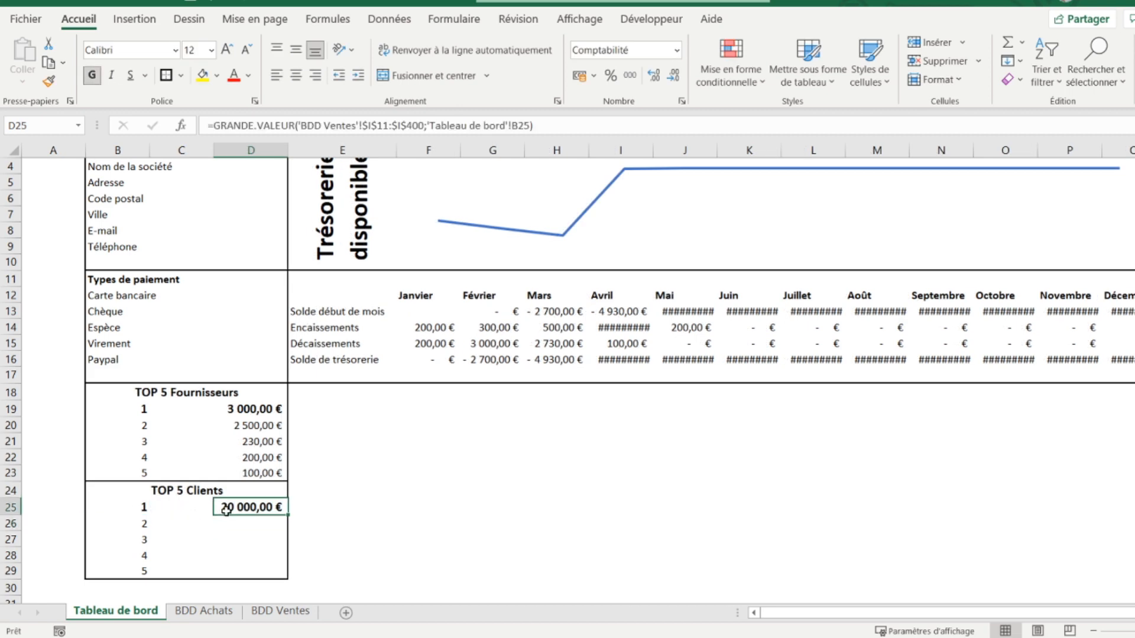
click(278, 611)
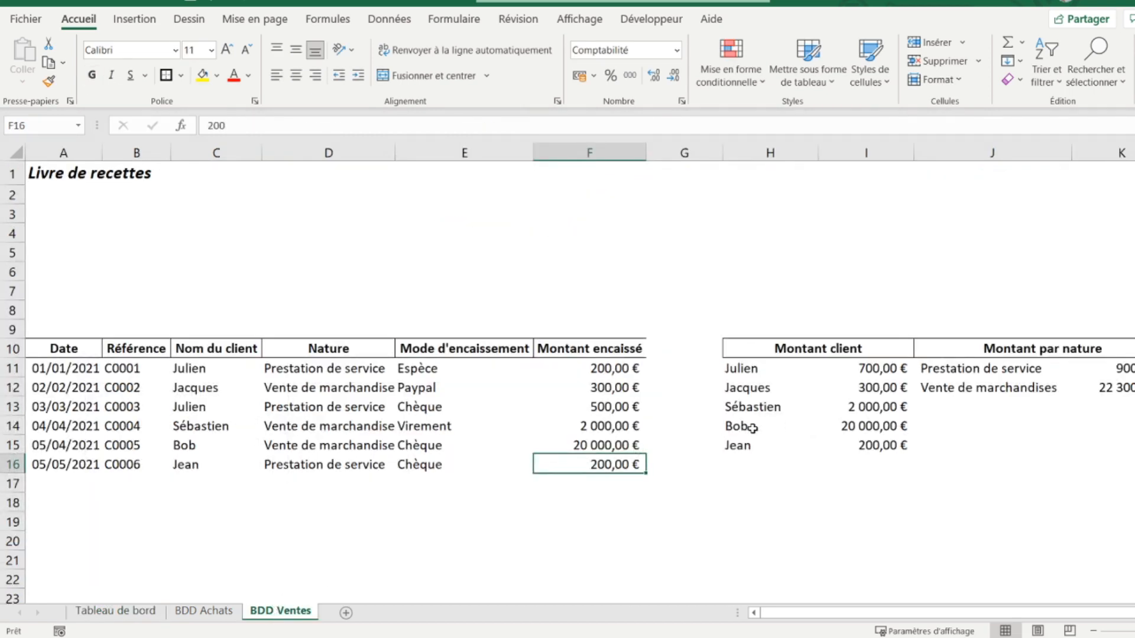
click(851, 428)
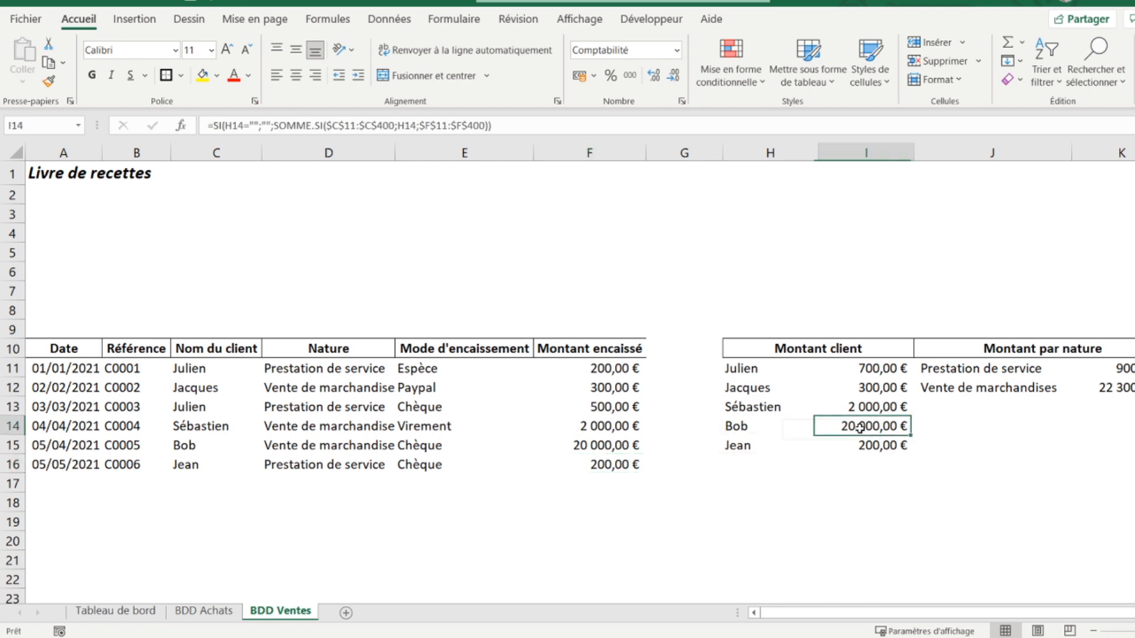
click(119, 613)
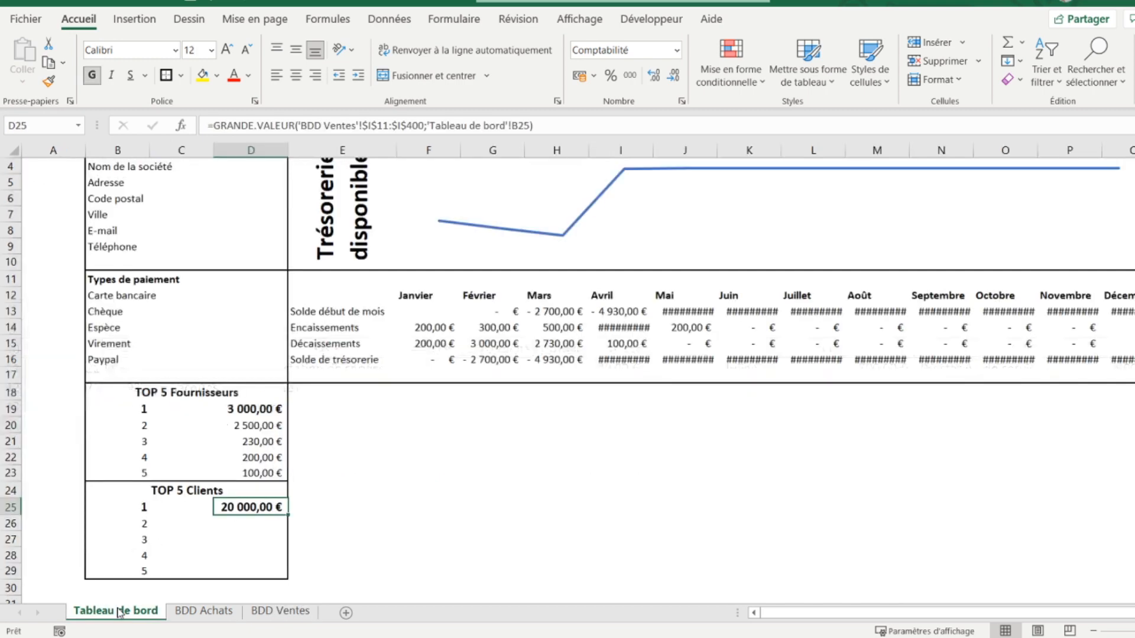
Step: Copy the D25 formula to D26:D29 of the TOP 5 Clients, pasting formulas only, and clear the copy selection
right_click(254, 510)
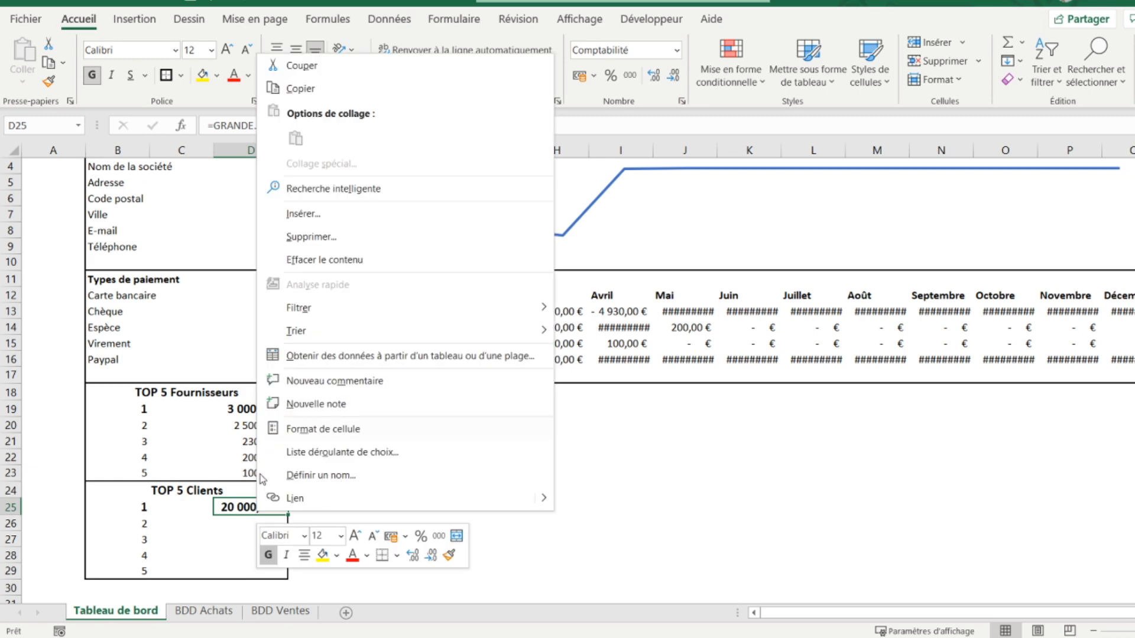
click(336, 100)
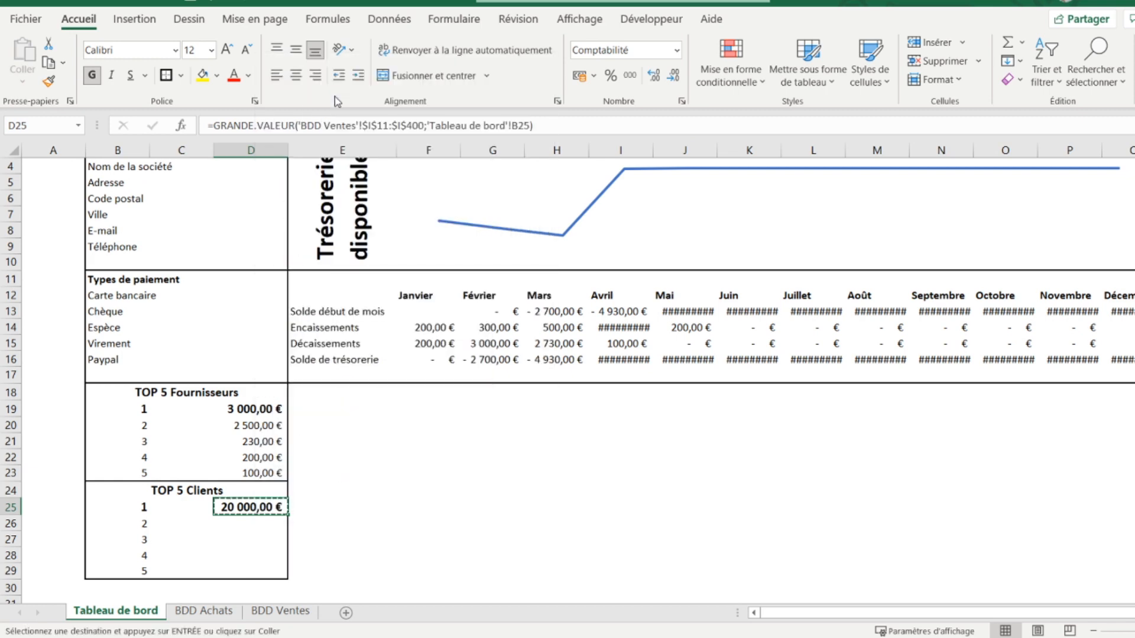
drag(249, 519, 250, 572)
right_click(255, 524)
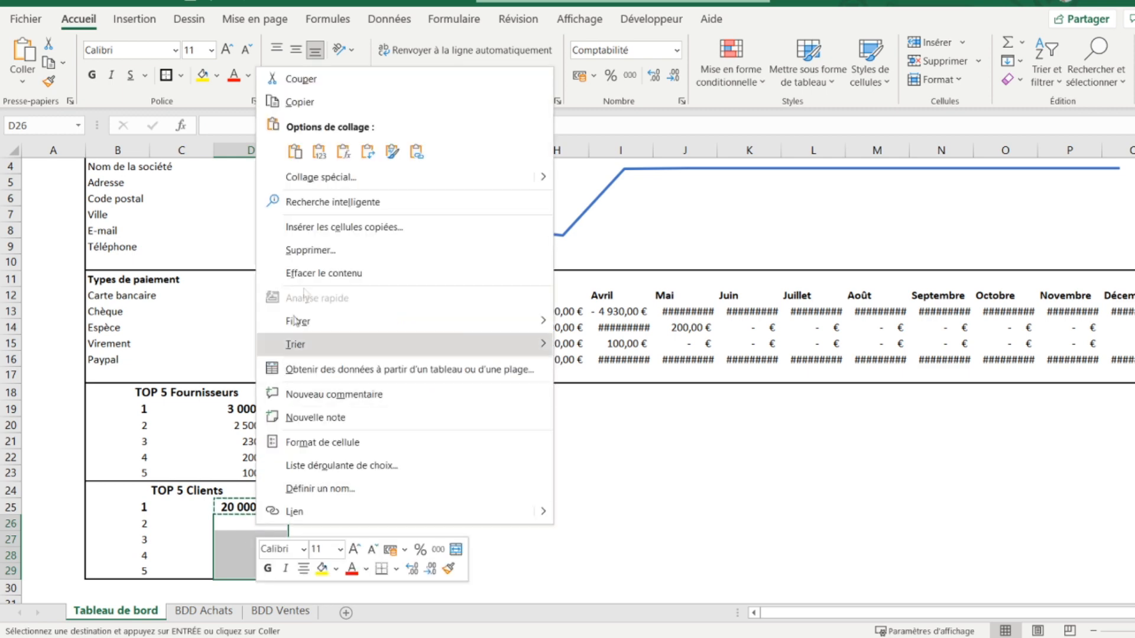
click(344, 153)
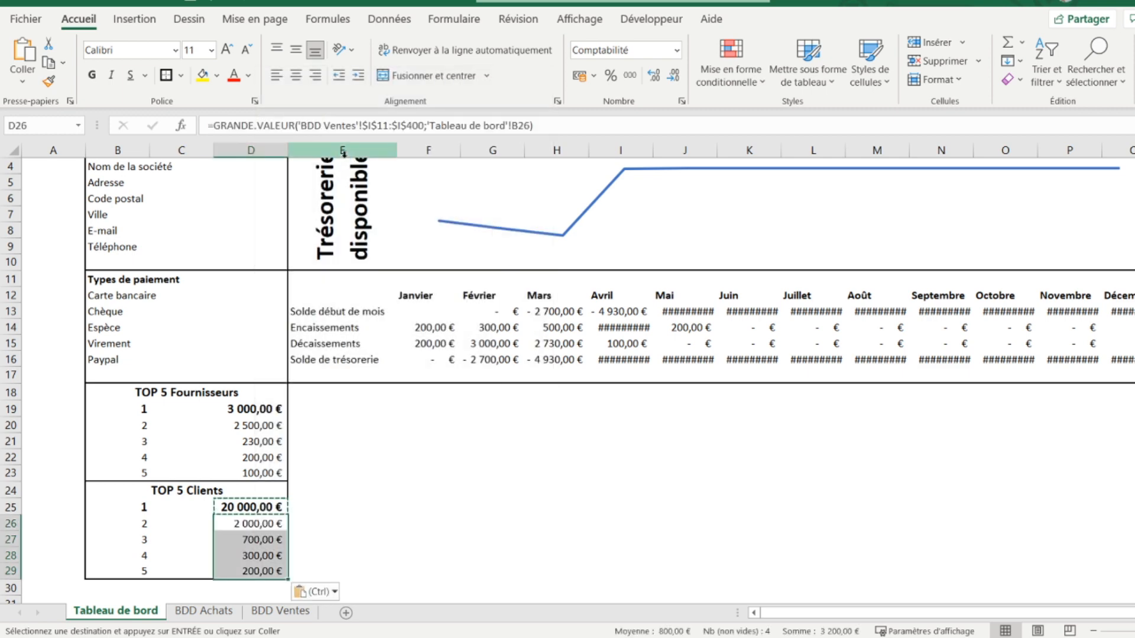
click(176, 507)
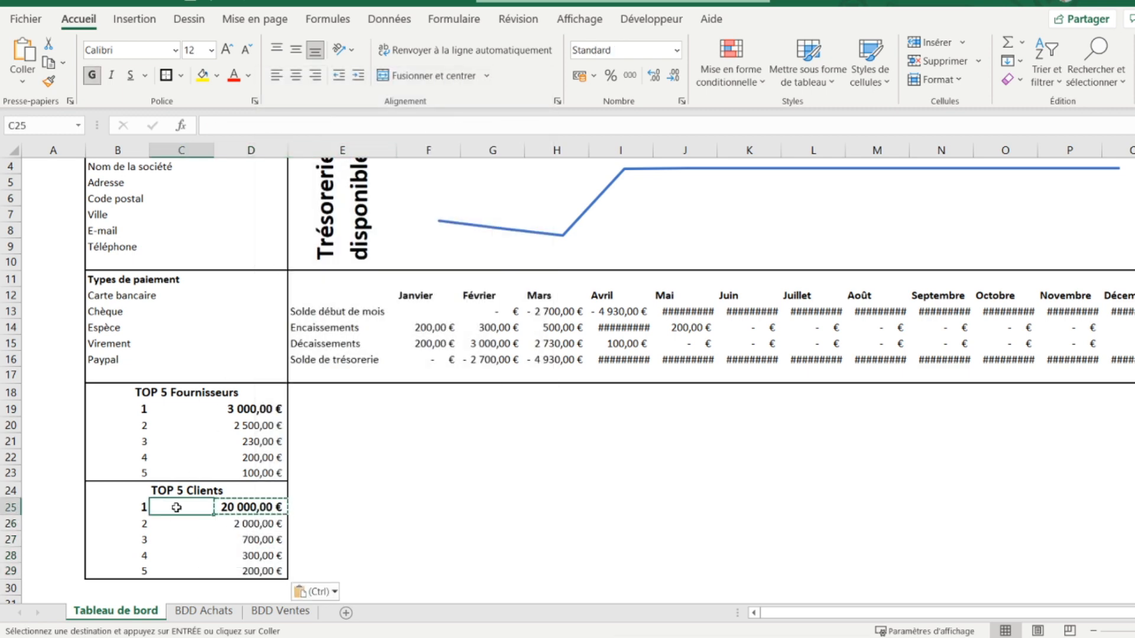
key(Escape)
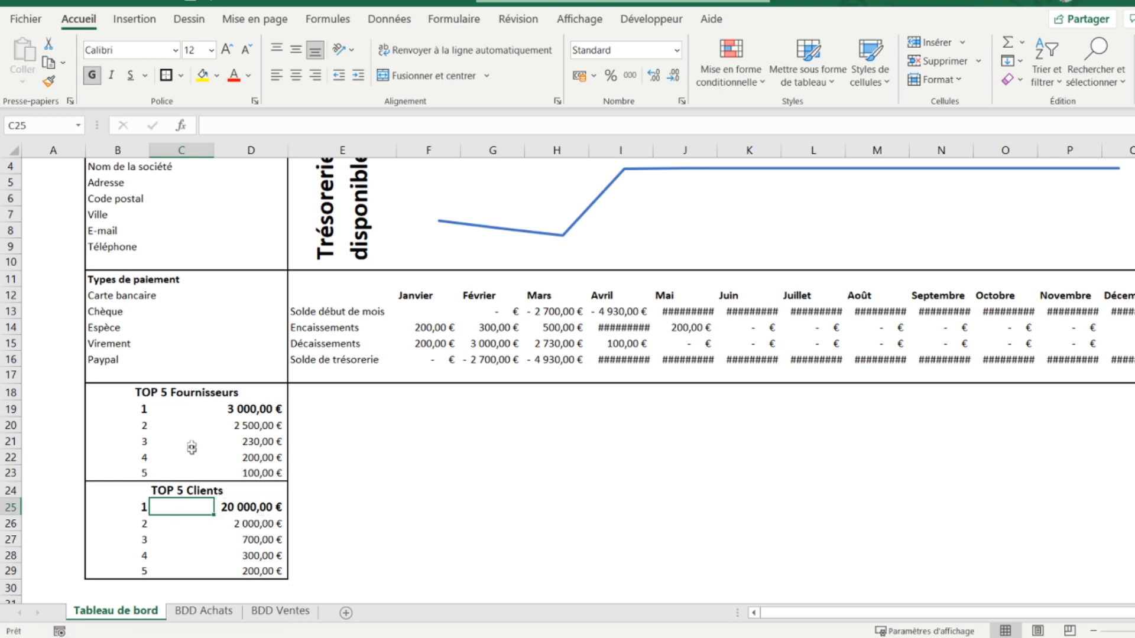
Step: In cell C19 of the Tableau de bord, start an INDEX formula on the supplier names from H11 of BDD Achats
click(188, 410)
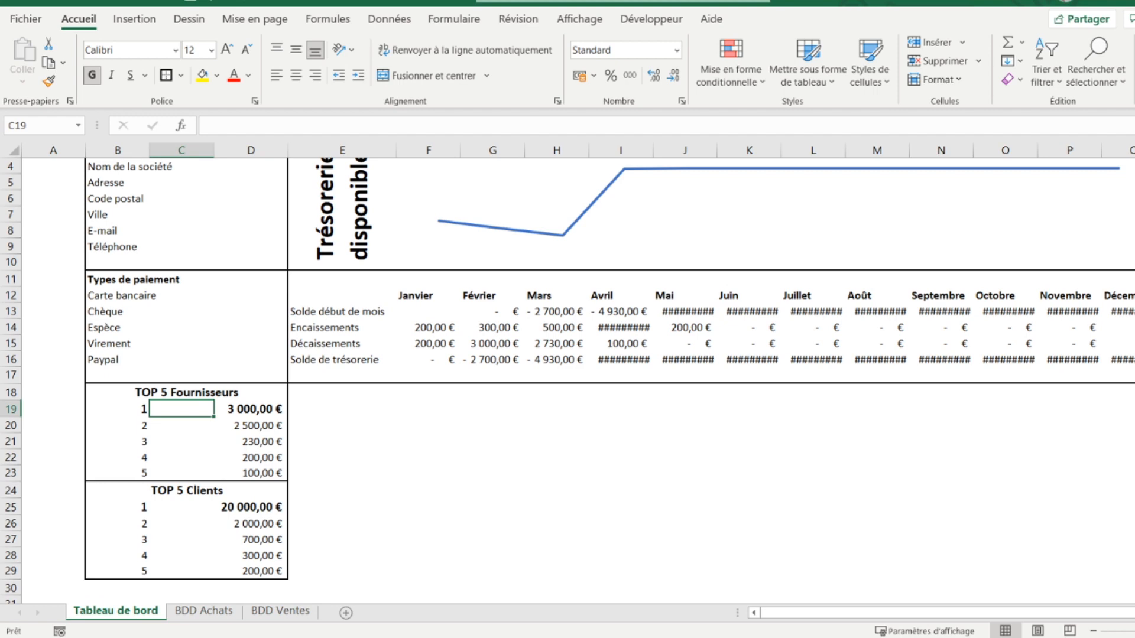
text(=i)
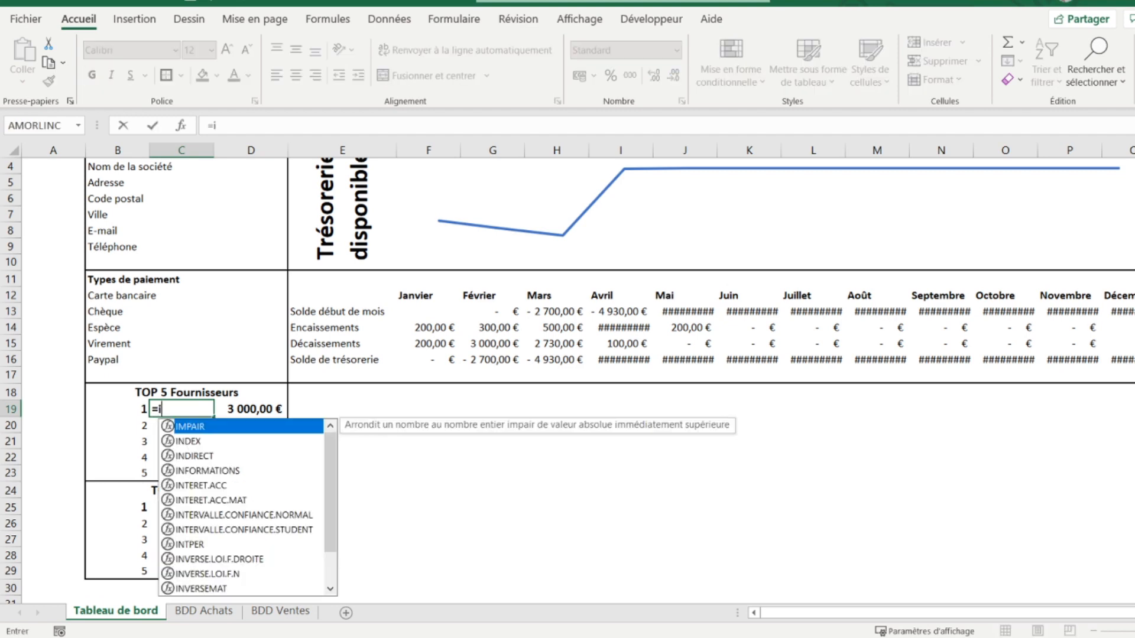
text(ndex()
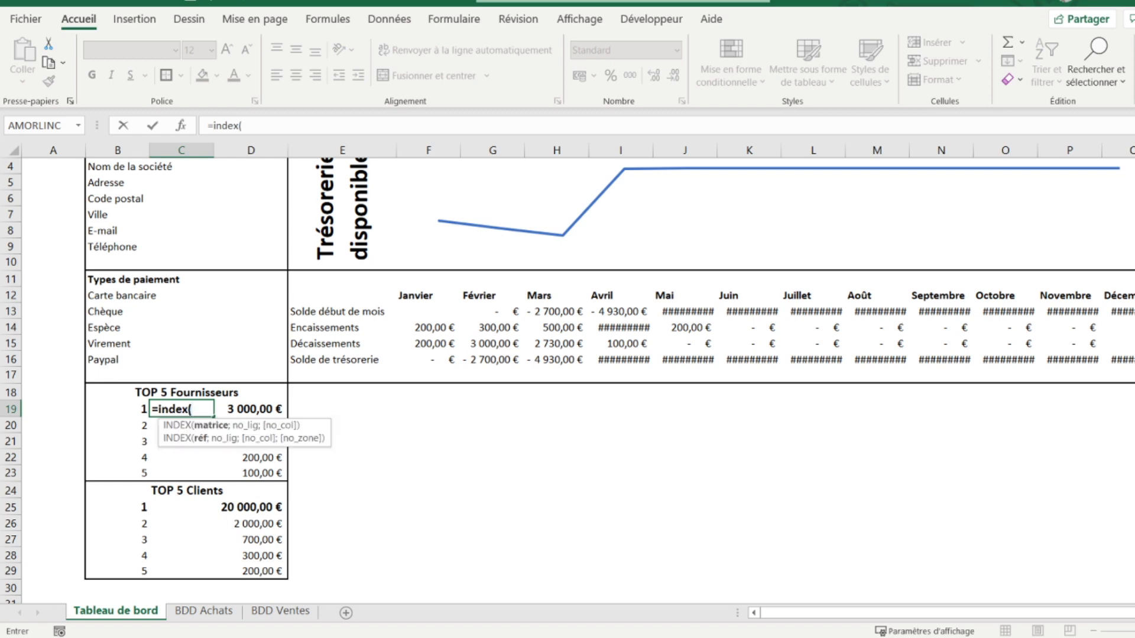
click(204, 611)
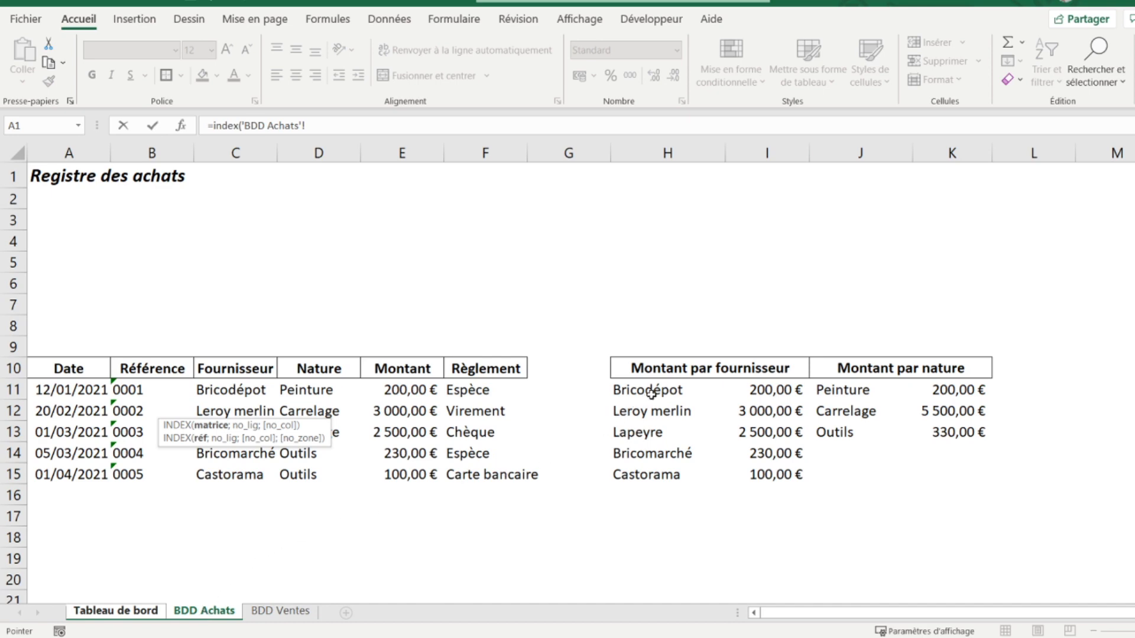
drag(651, 393, 649, 453)
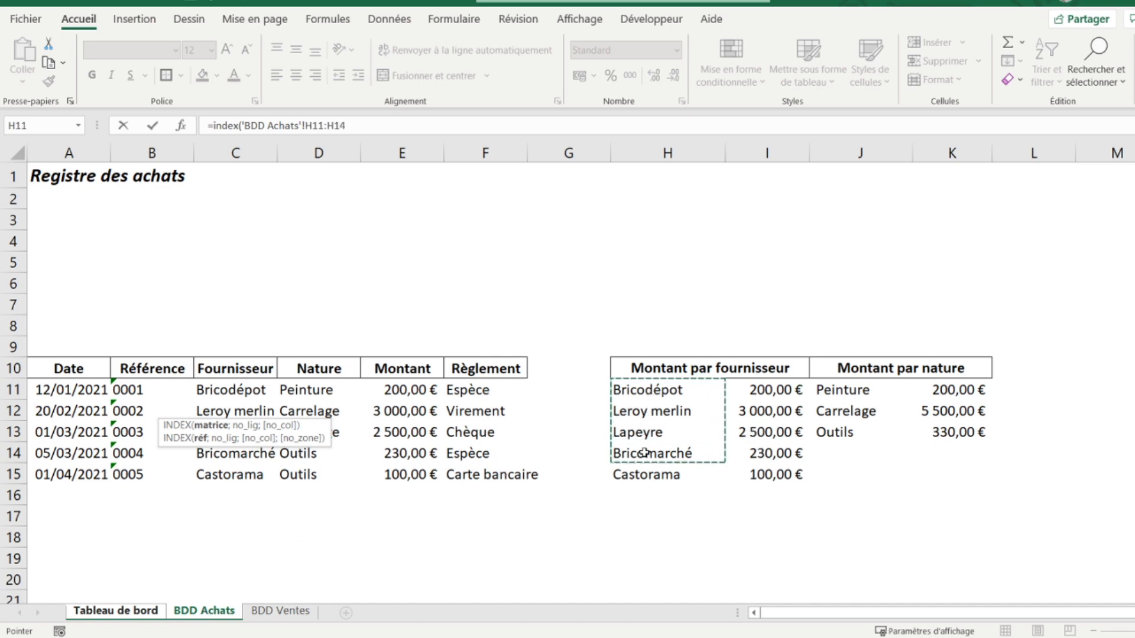
Step: Extend the supplier names range in the INDEX formula to row 400 and lock it as $H$11:$H$400
click(366, 126)
key(BackSpace)
text(400)
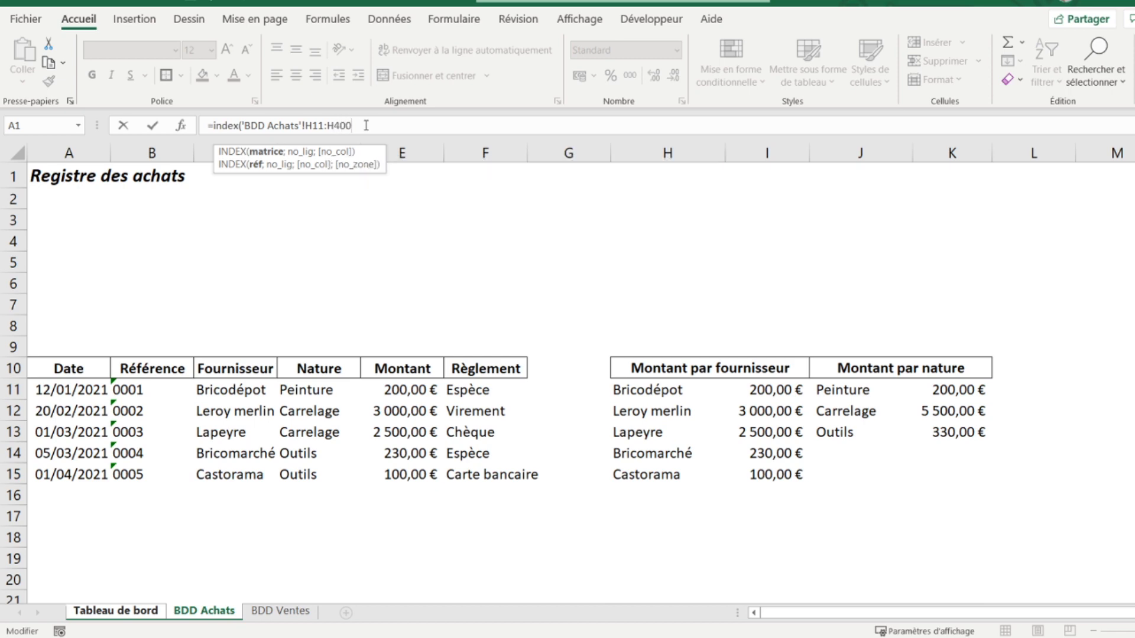
click(311, 125)
key(F4)
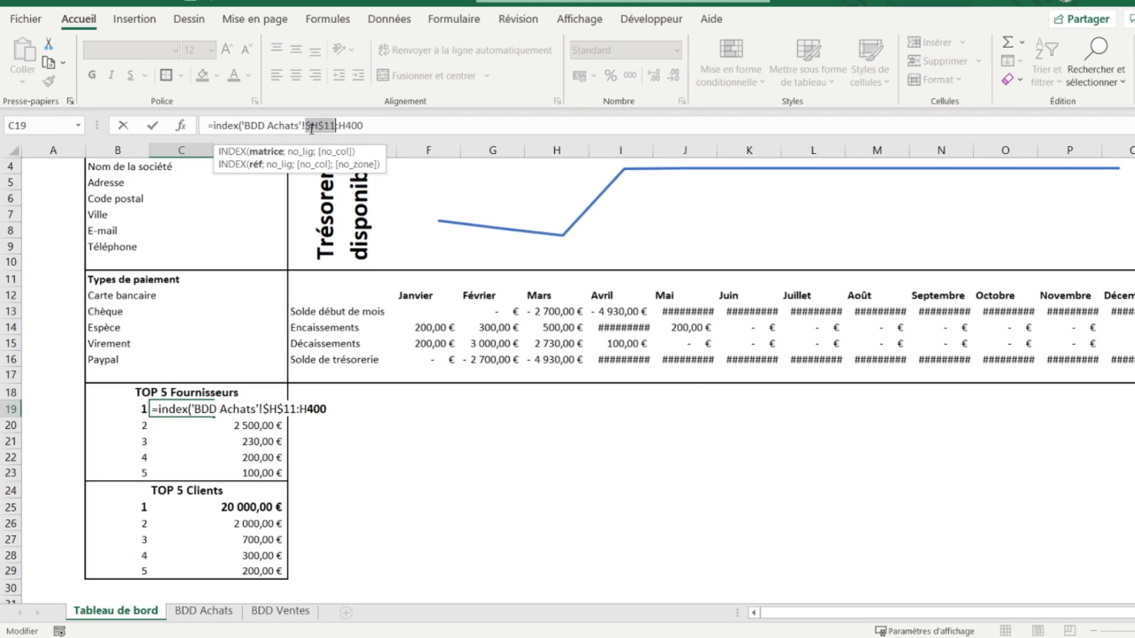
click(345, 125)
key(F4)
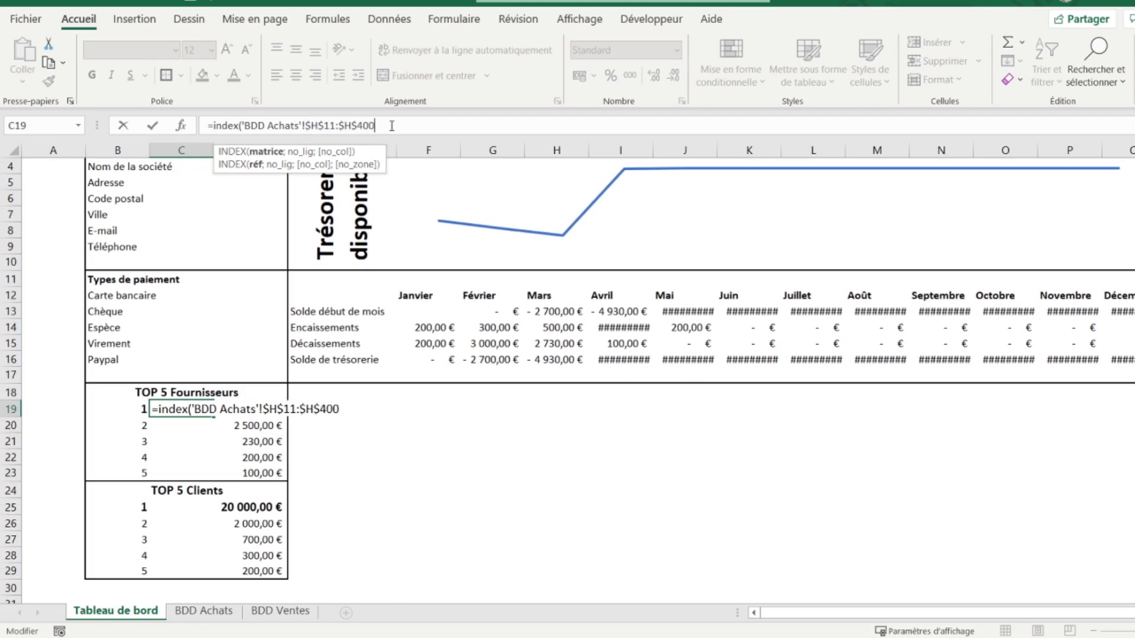
Step: Nest an EQUIV function in the C19 formula that looks up Tableau de bord cell D19 in the supplier amounts I11:I15 of BDD Achats
text(;equiv()
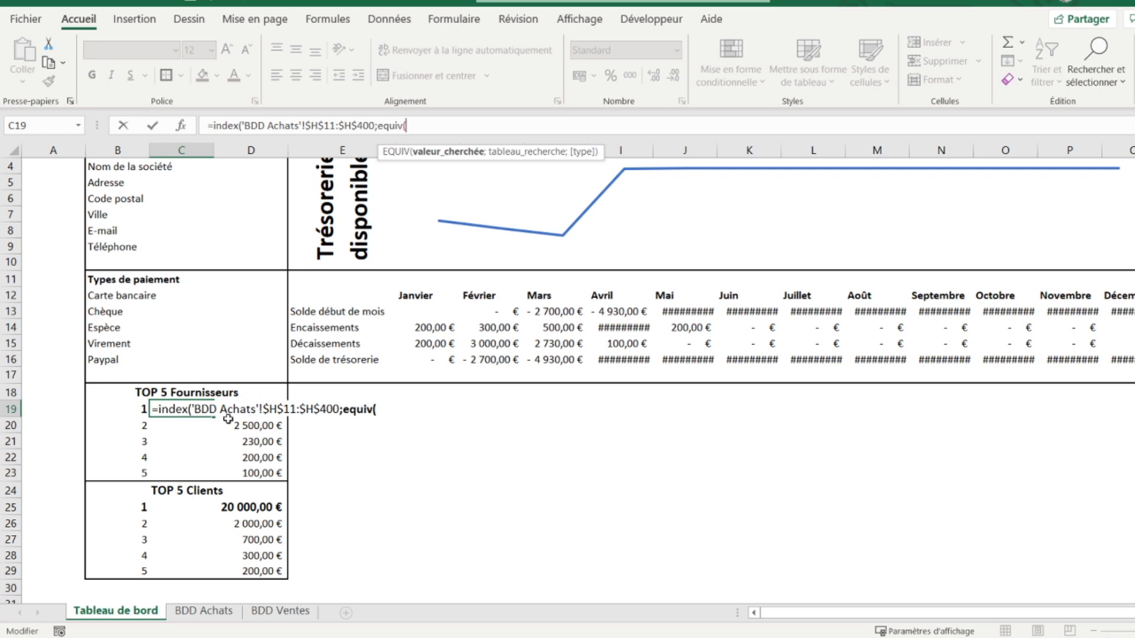
click(253, 426)
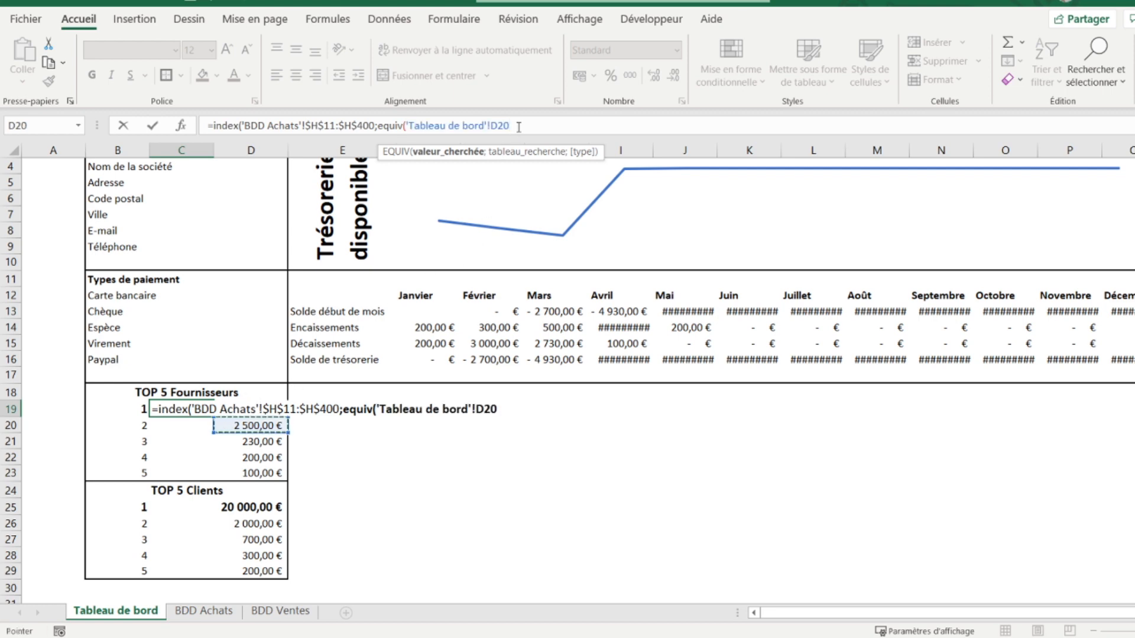
key(BackSpace)
key(BackSpace)
text(19)
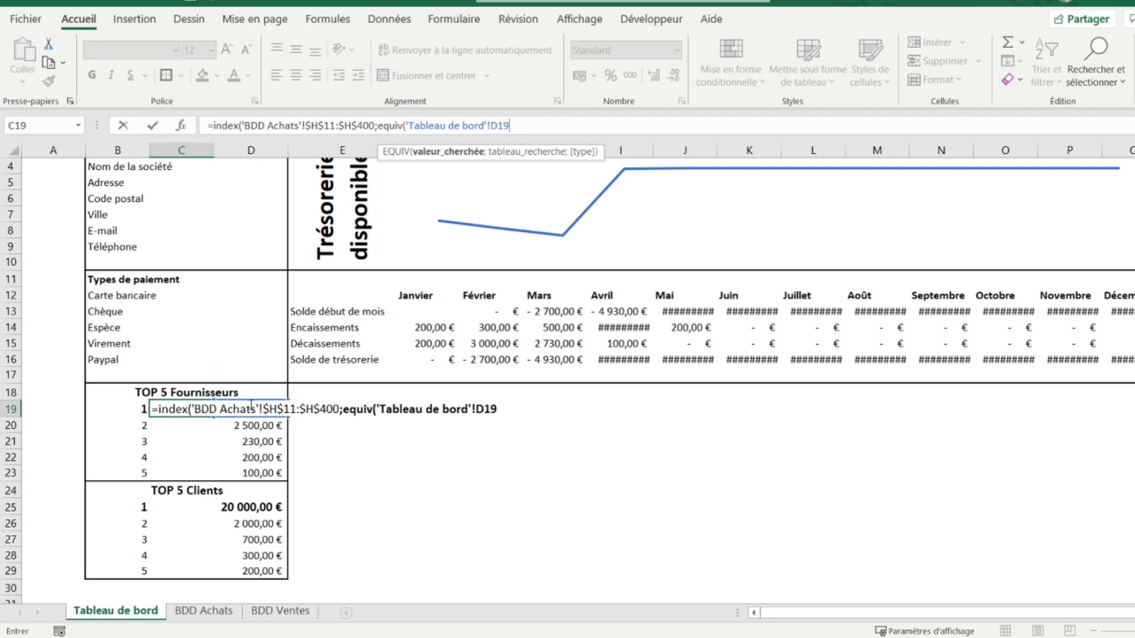
text(;)
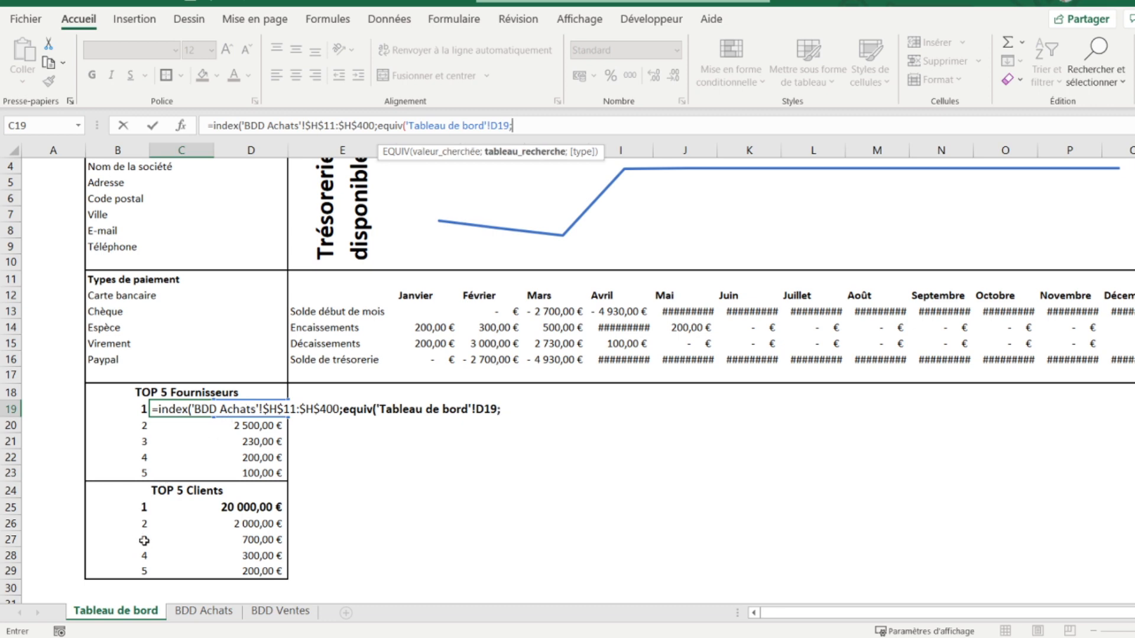
click(199, 613)
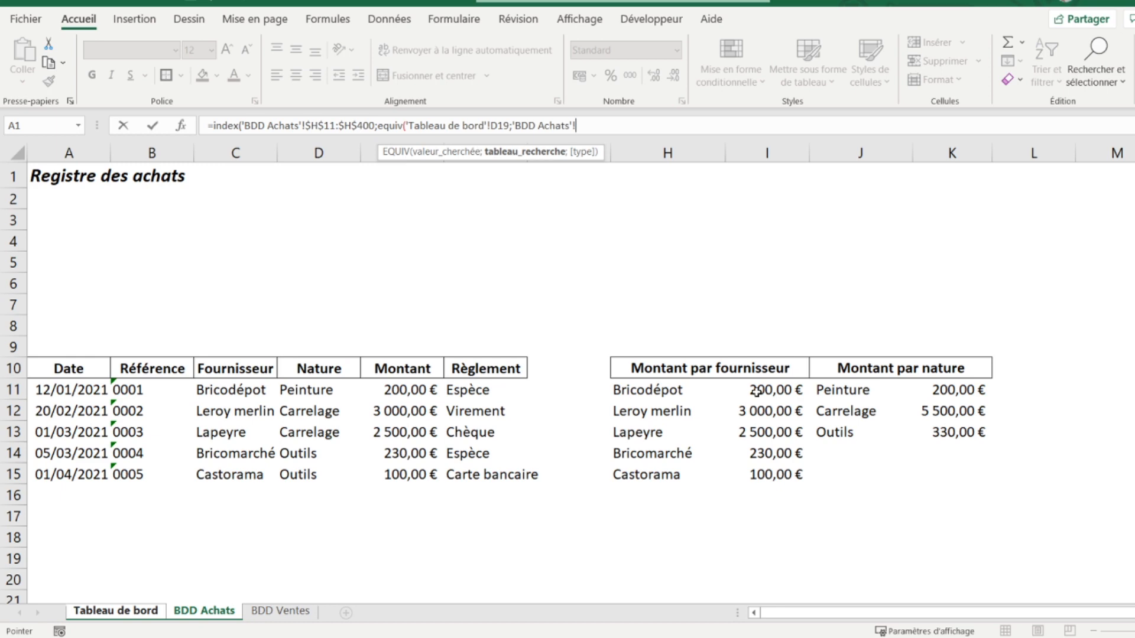
drag(756, 391, 756, 467)
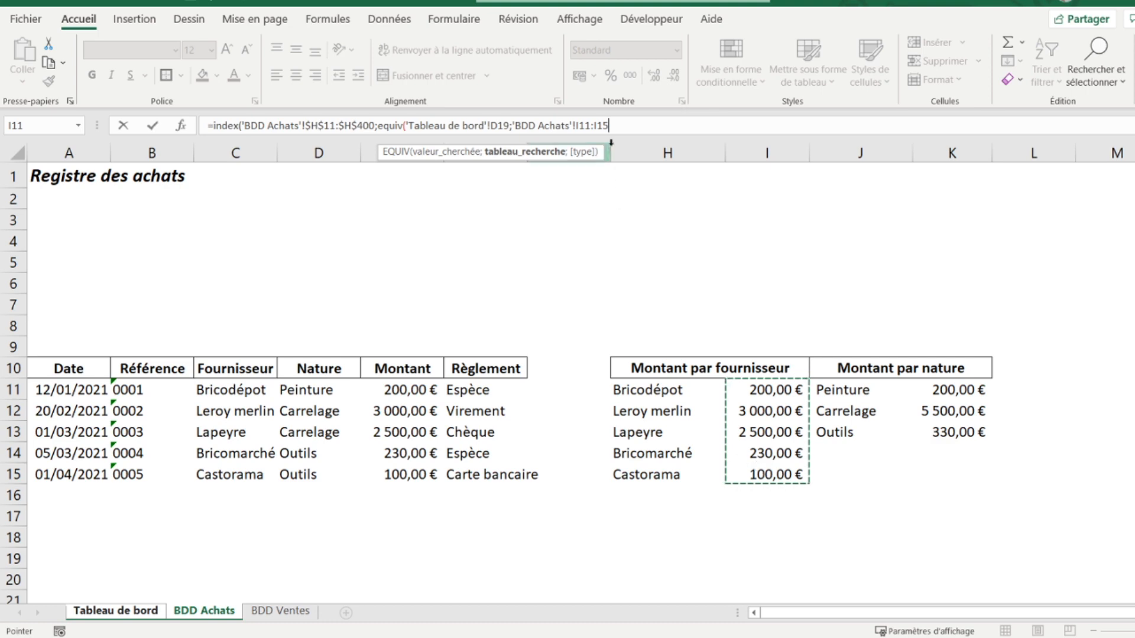
Step: Extend the supplier amounts range in the EQUIV function to row 400 and lock it as $I$11:$I$400
key(BackSpace)
key(BackSpace)
text(400)
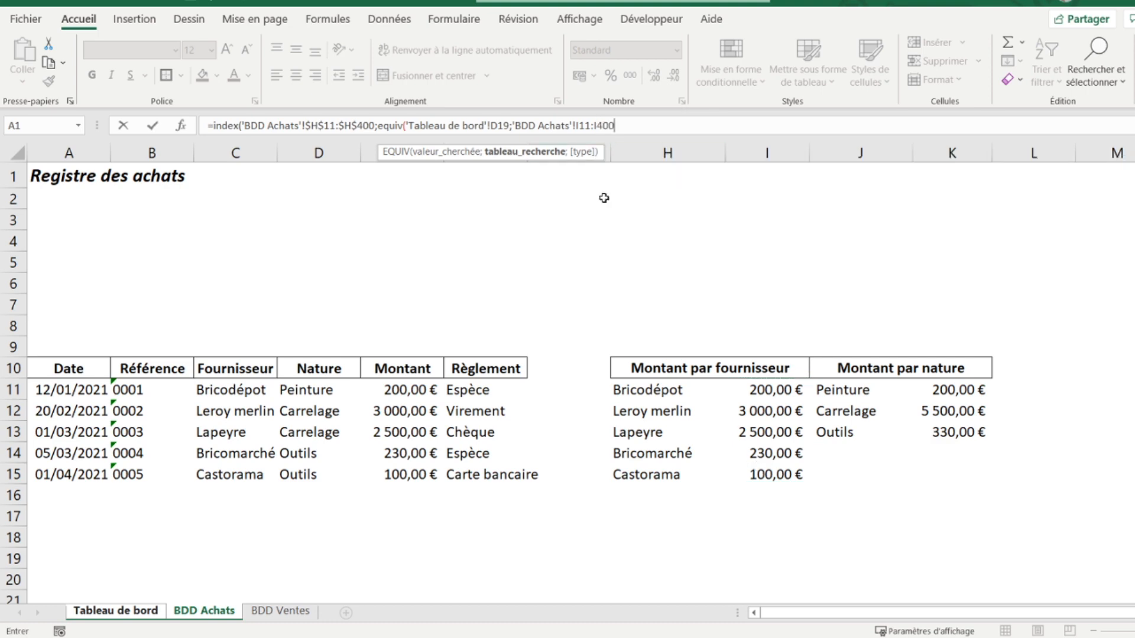
click(579, 126)
key(F4)
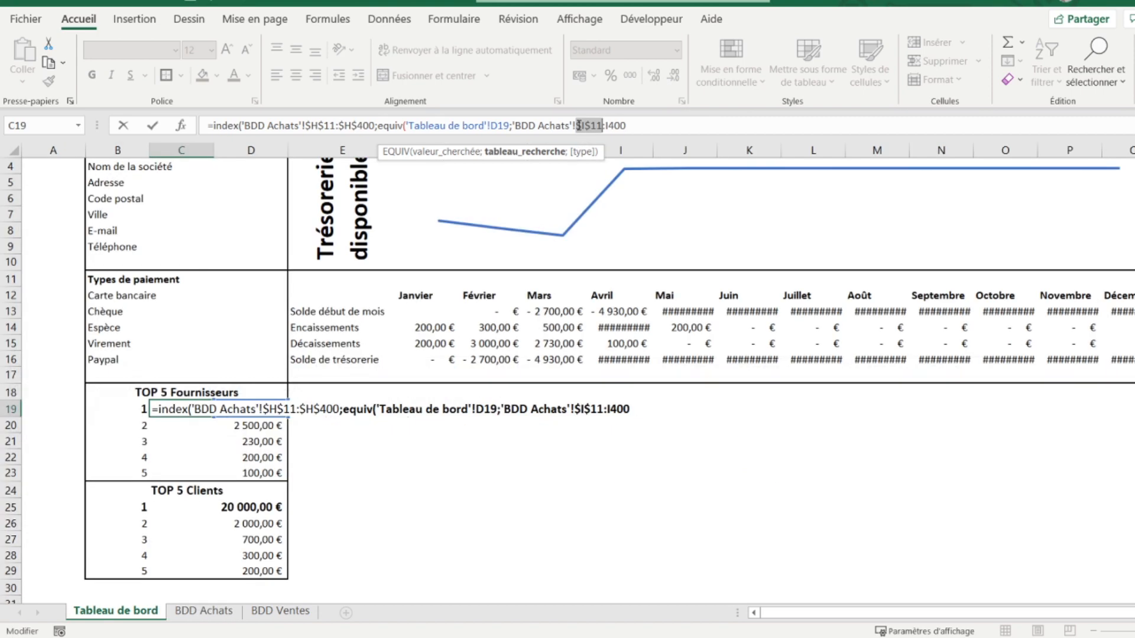
click(610, 125)
key(F4)
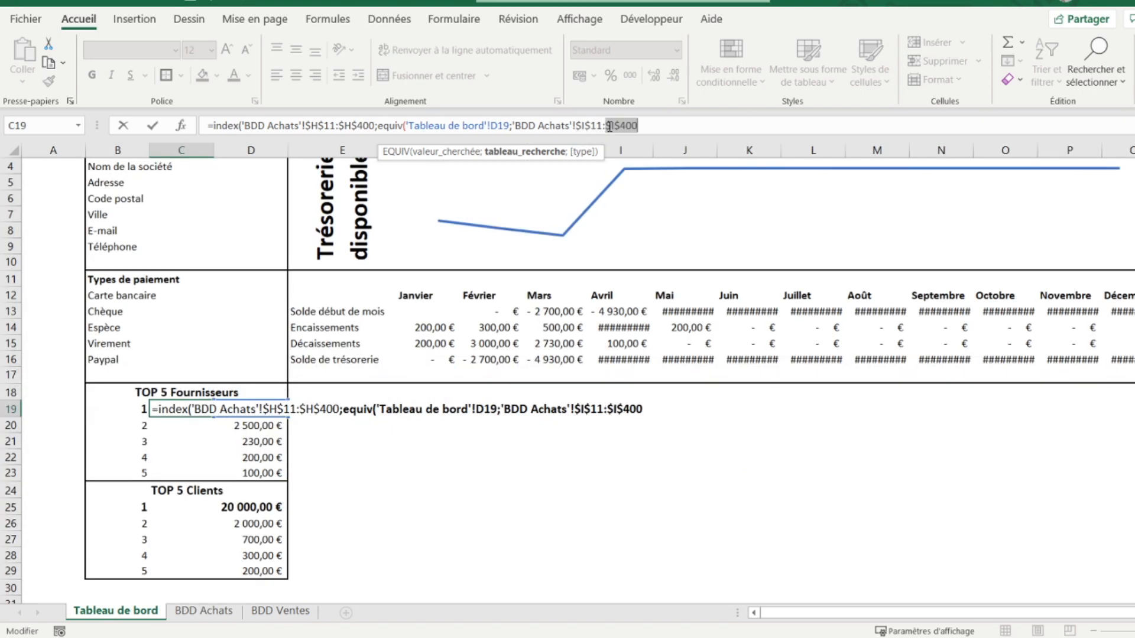
Step: Finish the C19 formula with exact match 0 as the EQUIV type, close both functions and validate it
click(648, 126)
text(;)
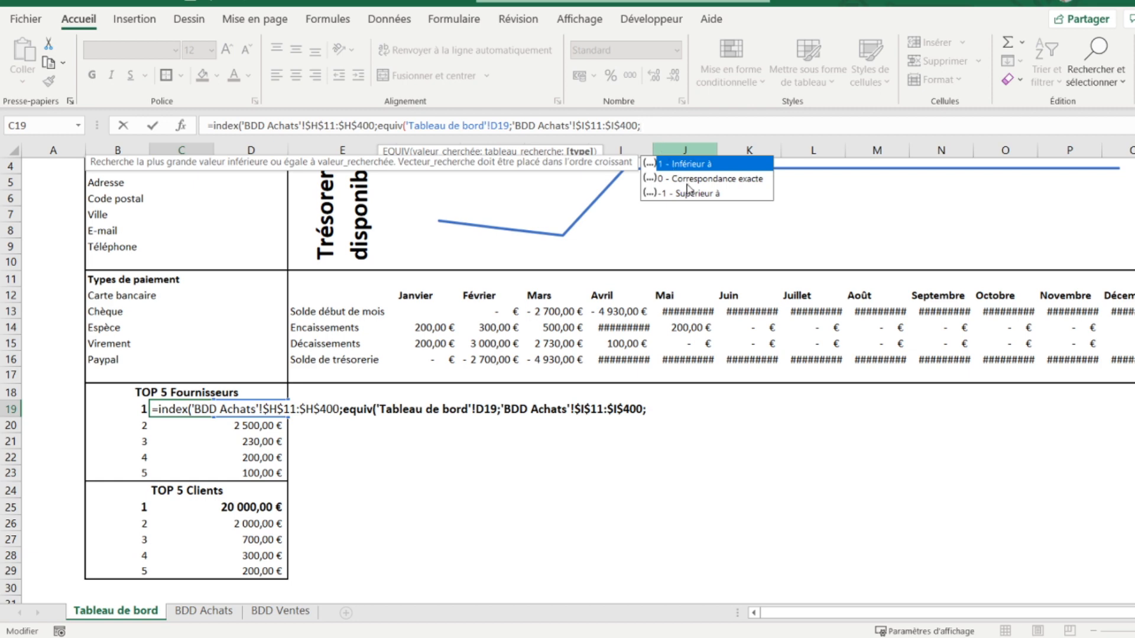
double_click(689, 179)
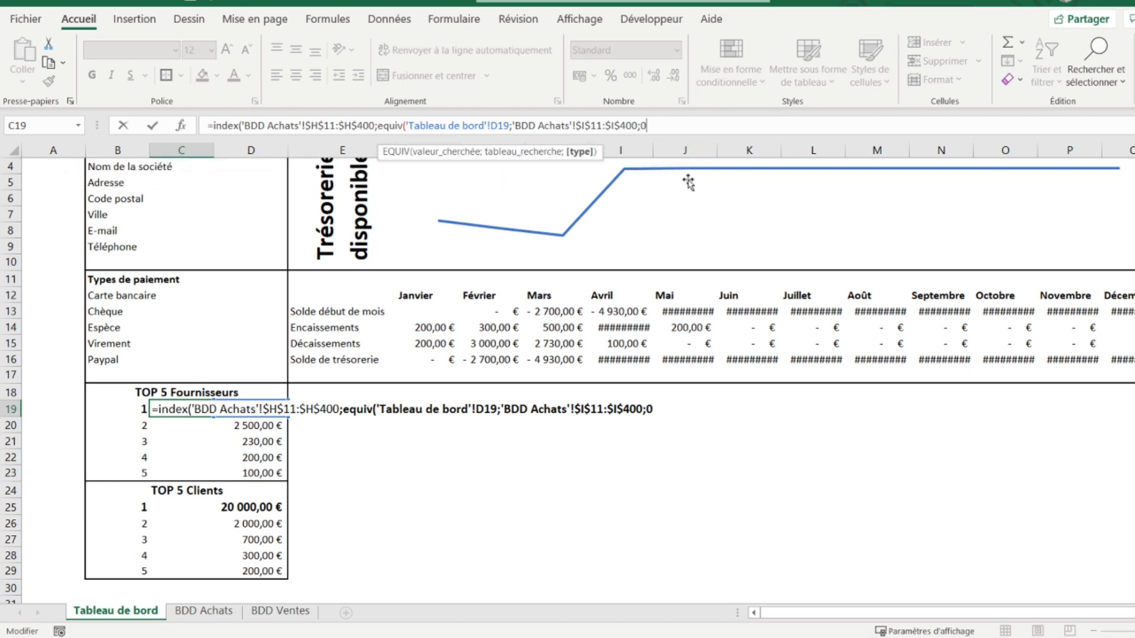
text())
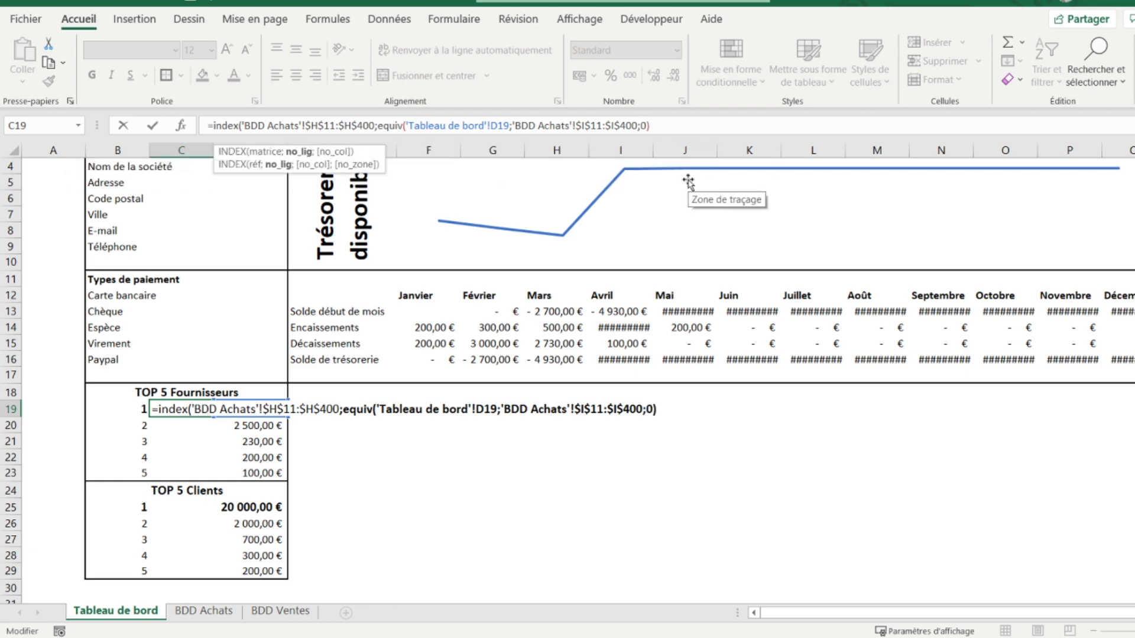
text())
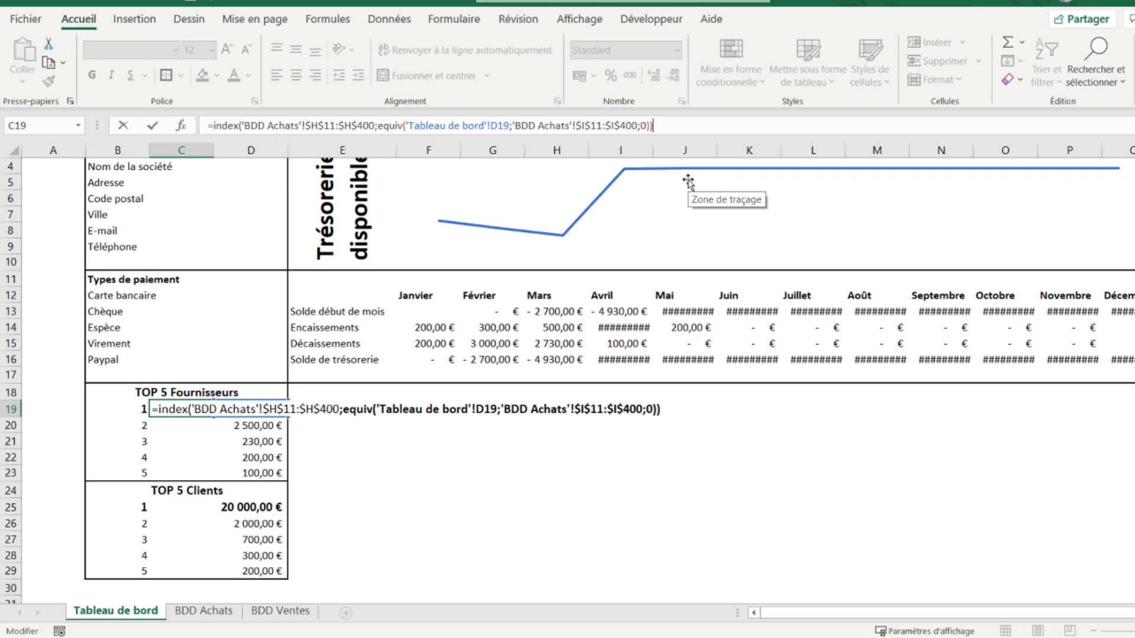
key(Return)
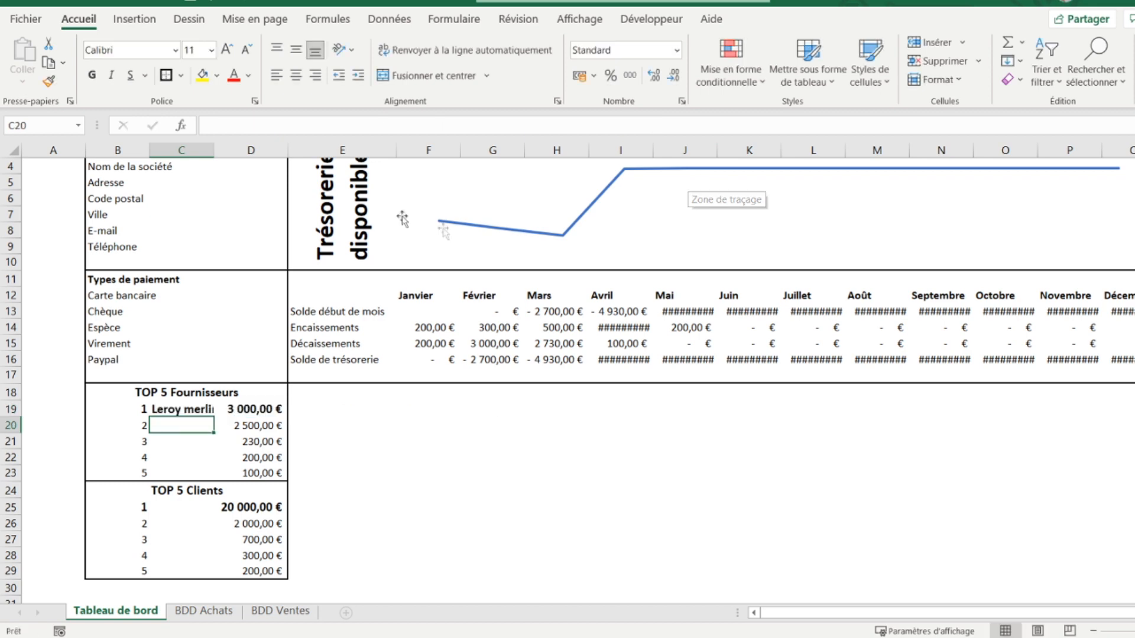
Step: Autofit column C of the Tableau de bord and check the supplier amounts in BDD Achats
double_click(212, 149)
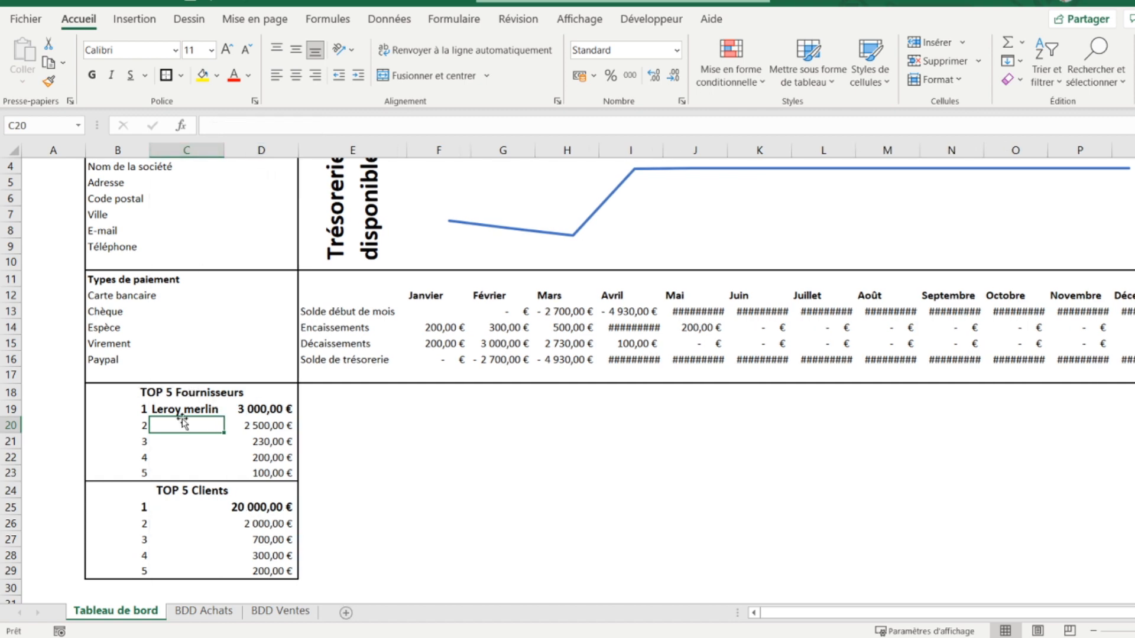
click(201, 611)
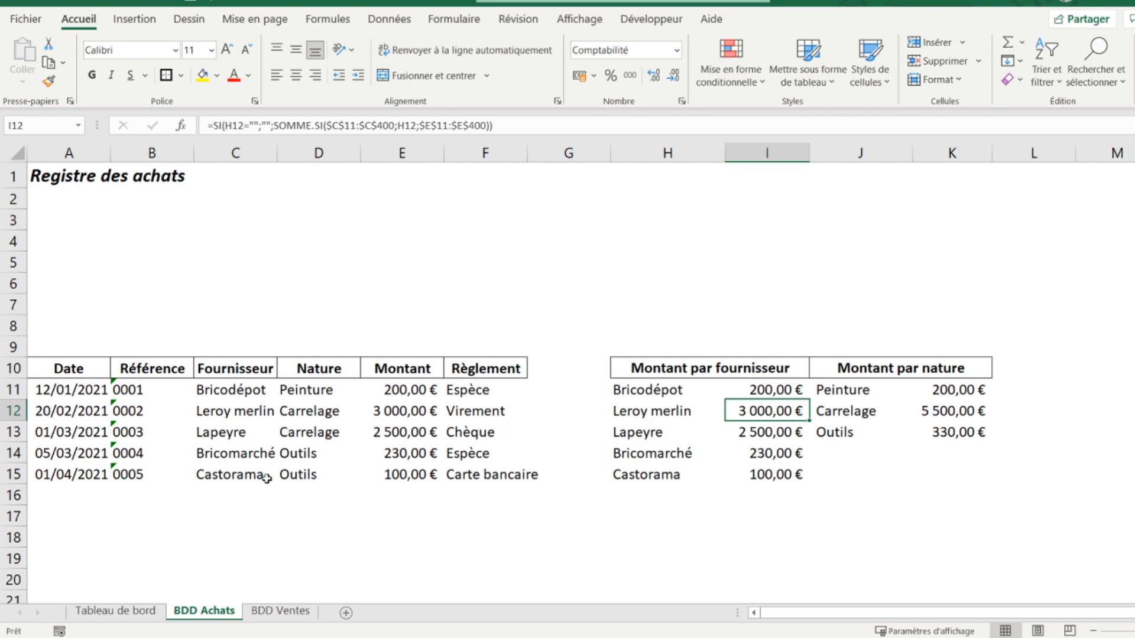
click(110, 608)
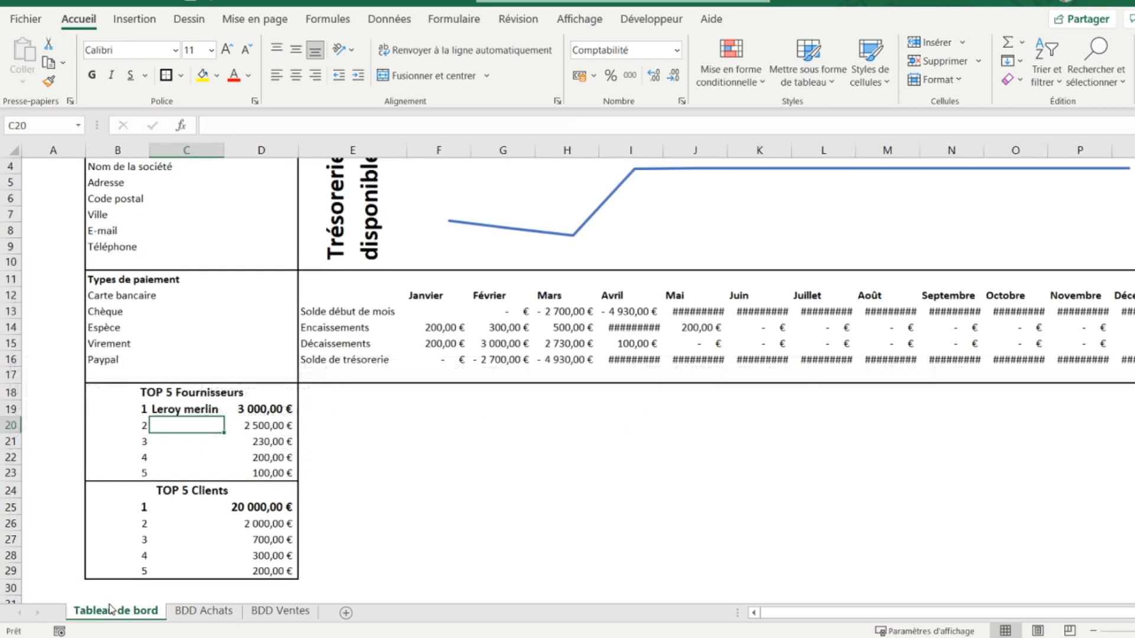
Step: Copy the C19 formula to C20:C23 of the TOP 5 Fournisseurs, pasting formulas only
click(190, 410)
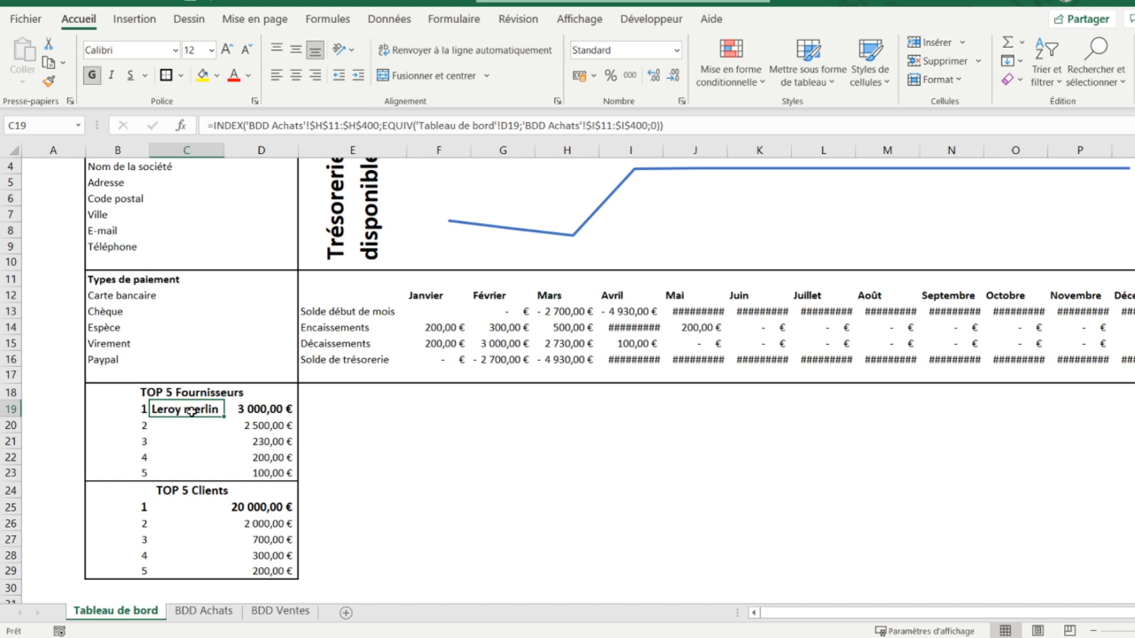
right_click(191, 411)
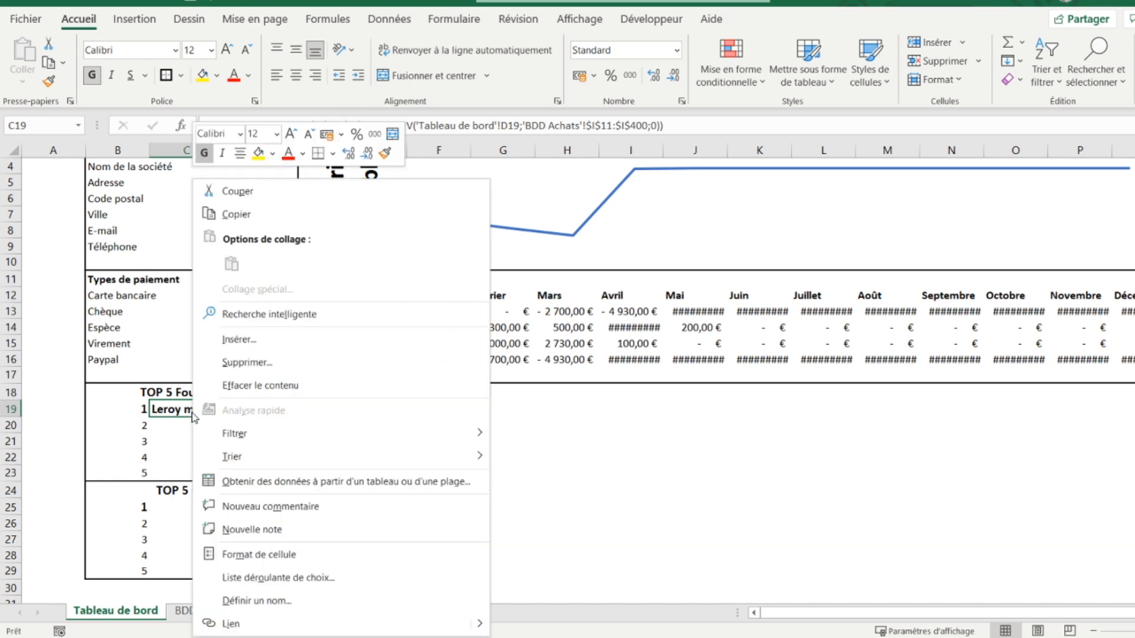
click(320, 216)
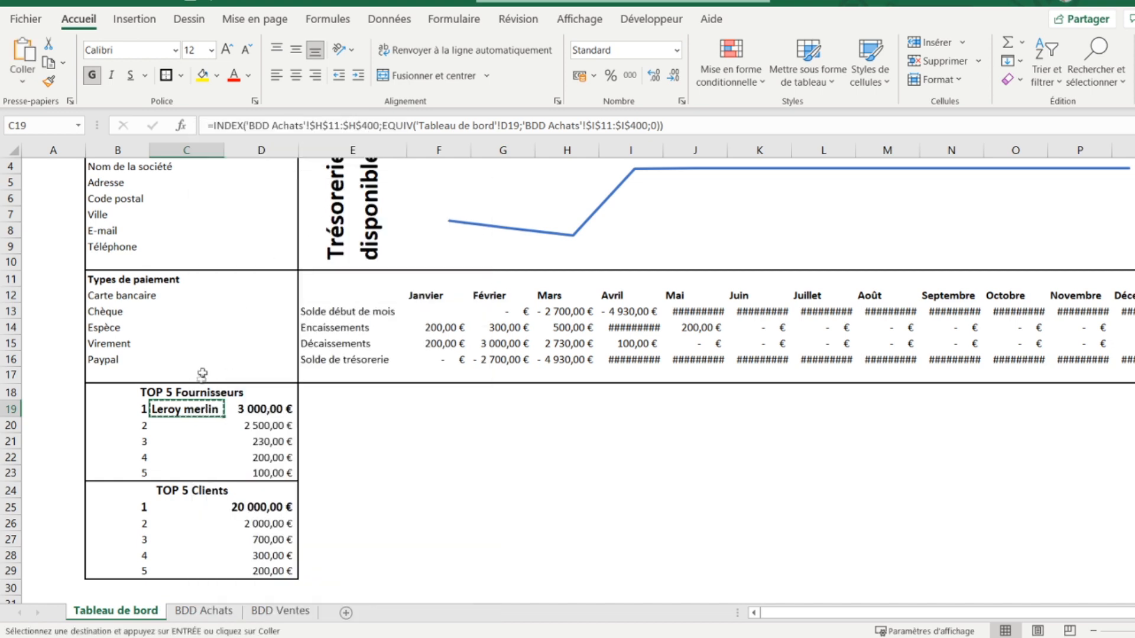
click(185, 426)
drag(185, 425, 178, 473)
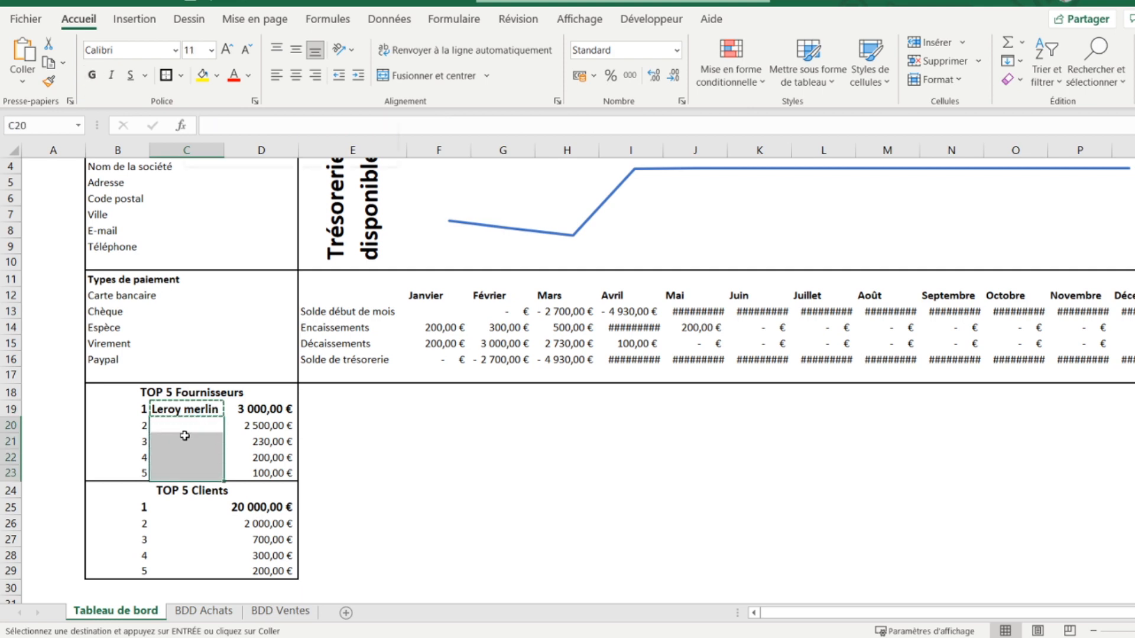
right_click(187, 441)
click(272, 263)
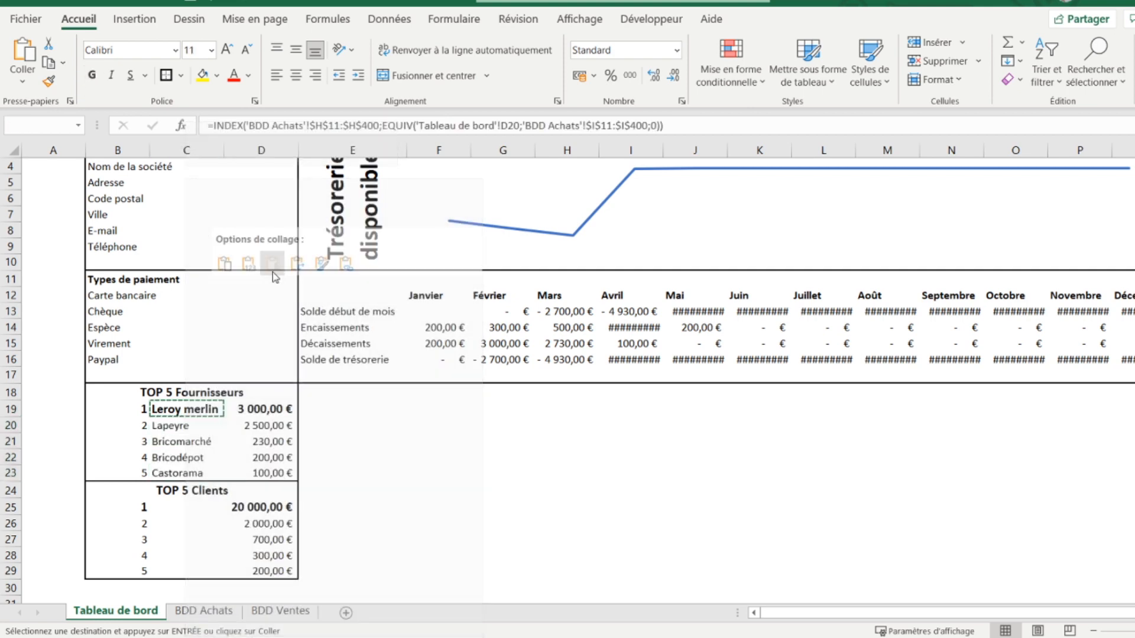
click(207, 409)
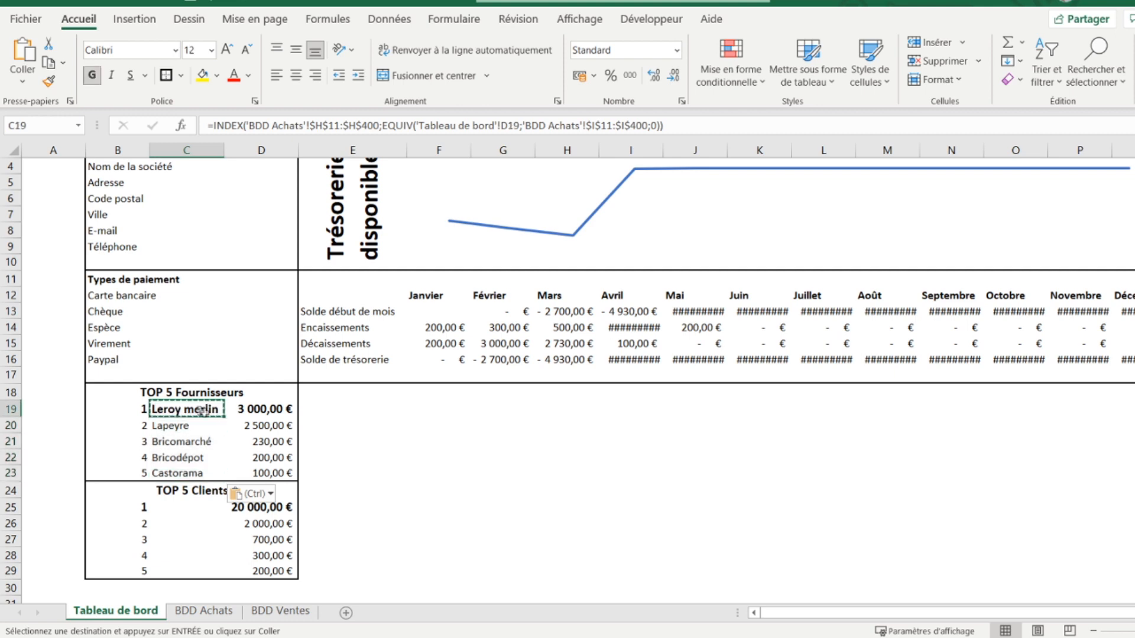
Step: In cell C25 of the TOP 5 Clients, start an INDEX formula on the client names H11:H15 of BDD Ventes
click(175, 507)
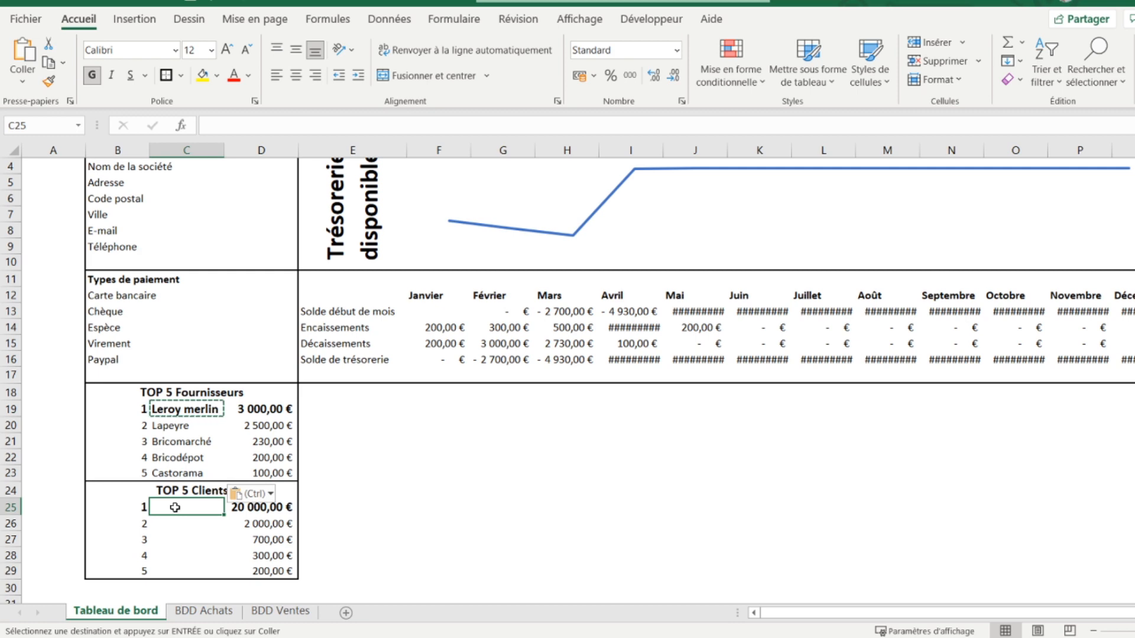
text(=)
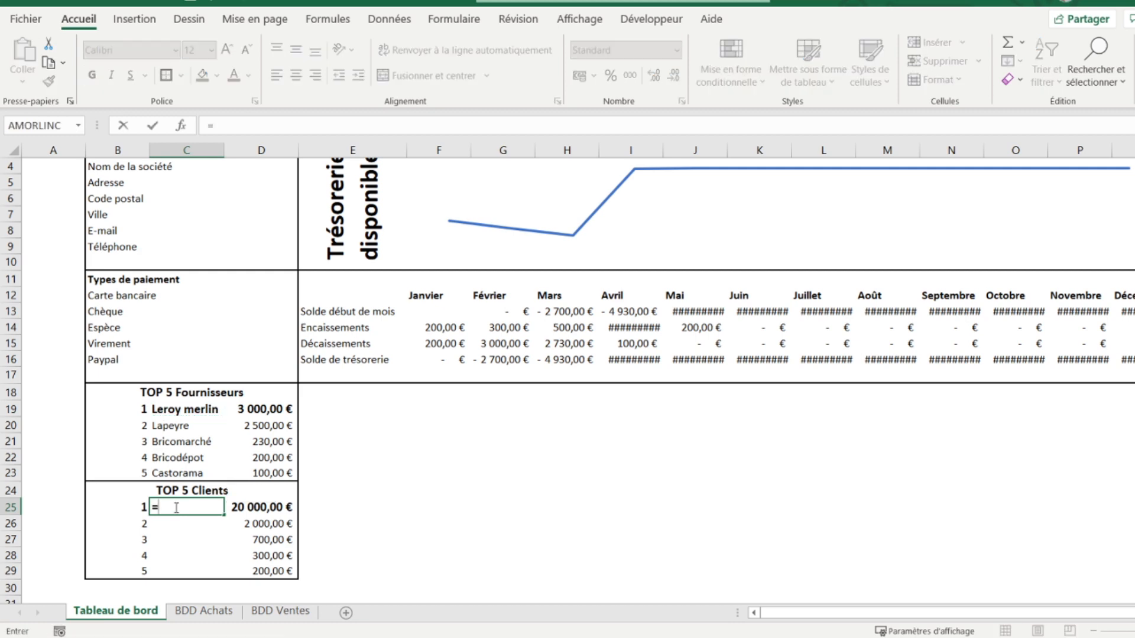
text(index()
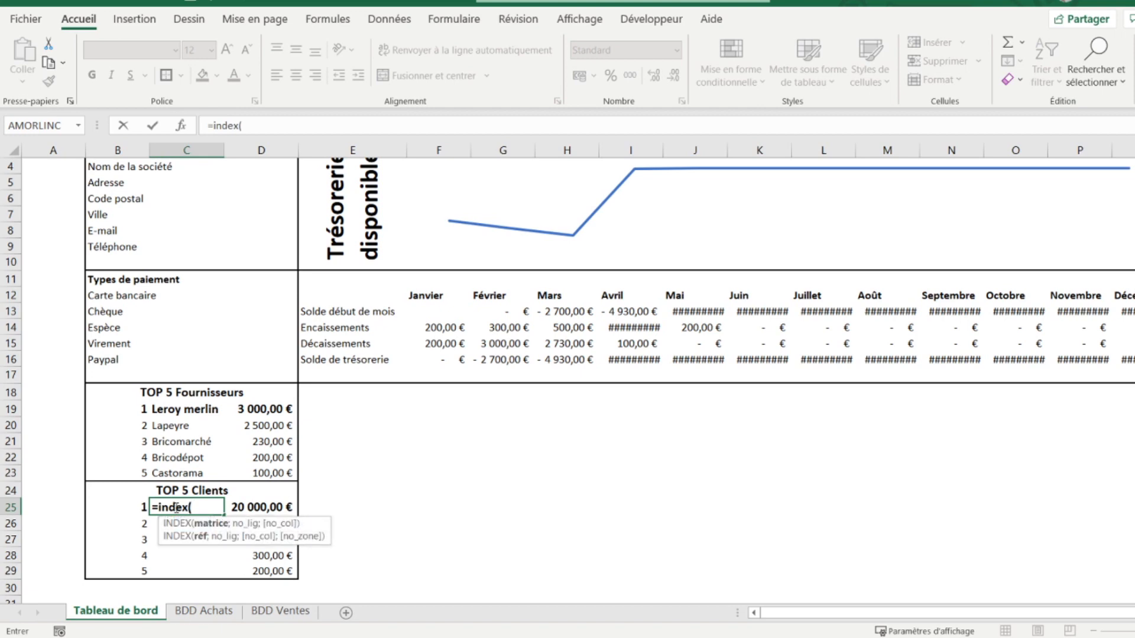
click(271, 615)
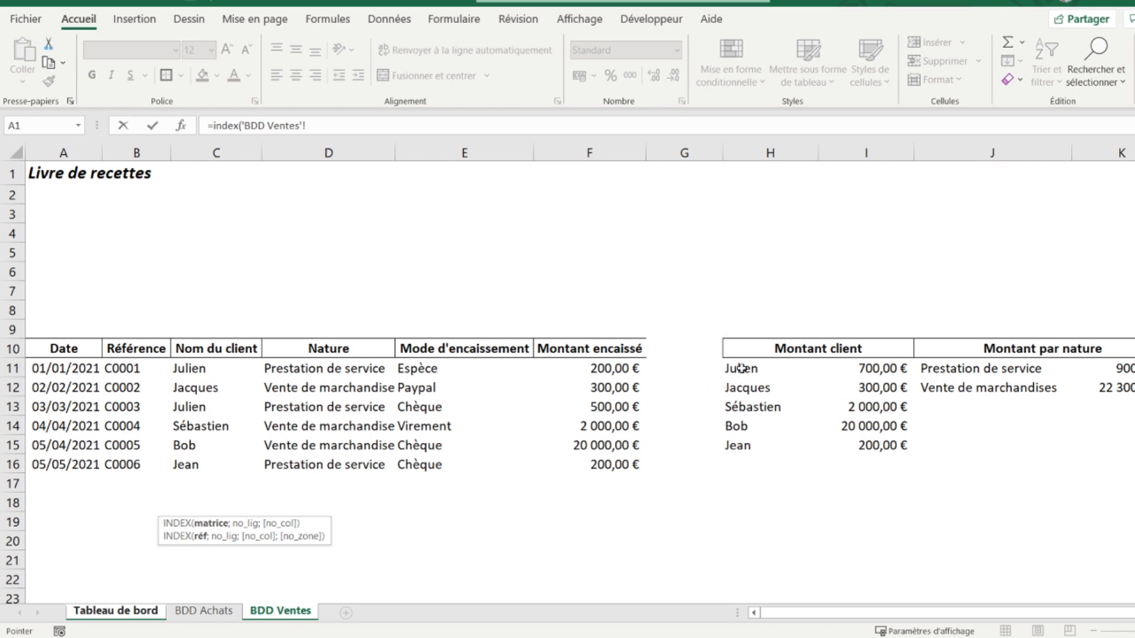
drag(751, 366, 749, 437)
Step: Extend the client names range in the INDEX formula to row 400 and lock it as $H$11:$H$400
click(395, 128)
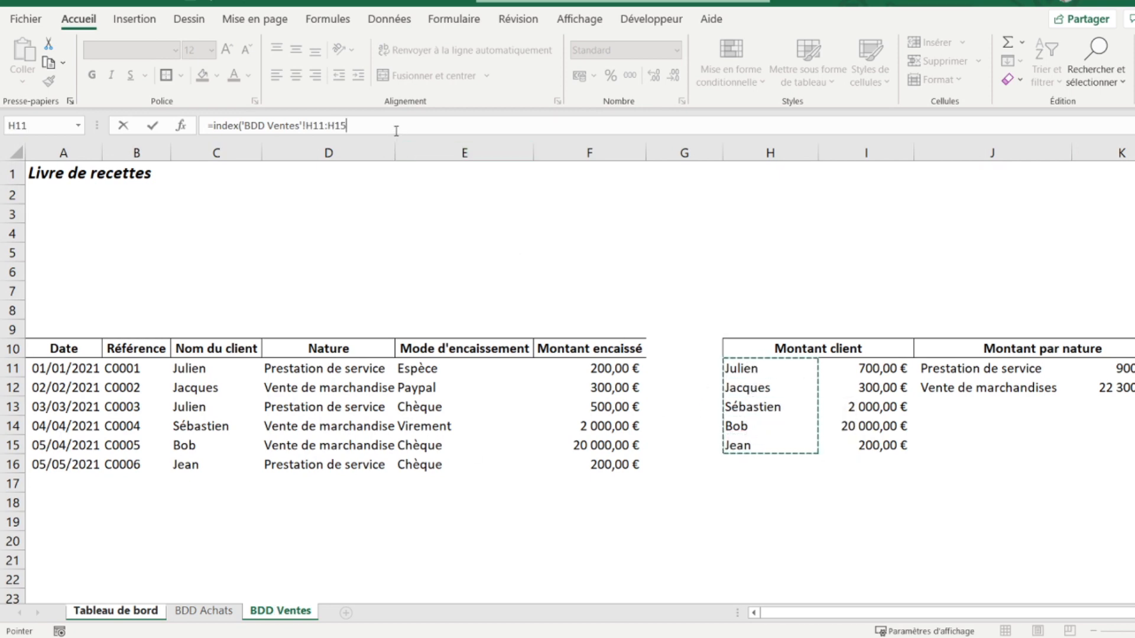
key(BackSpace)
key(BackSpace)
text(400)
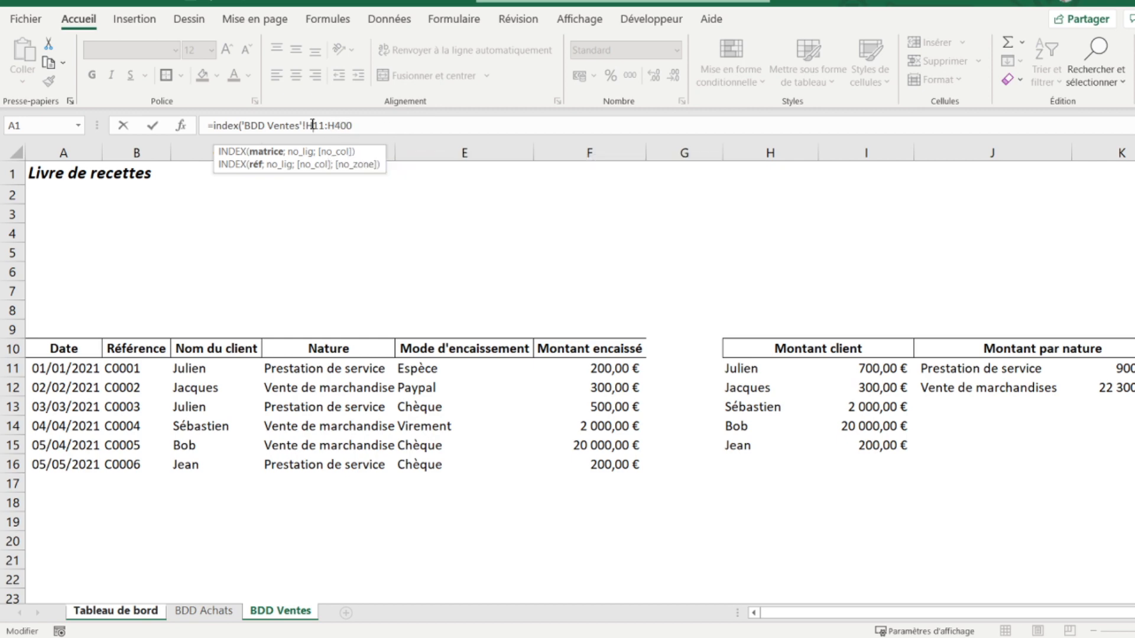
key(F4)
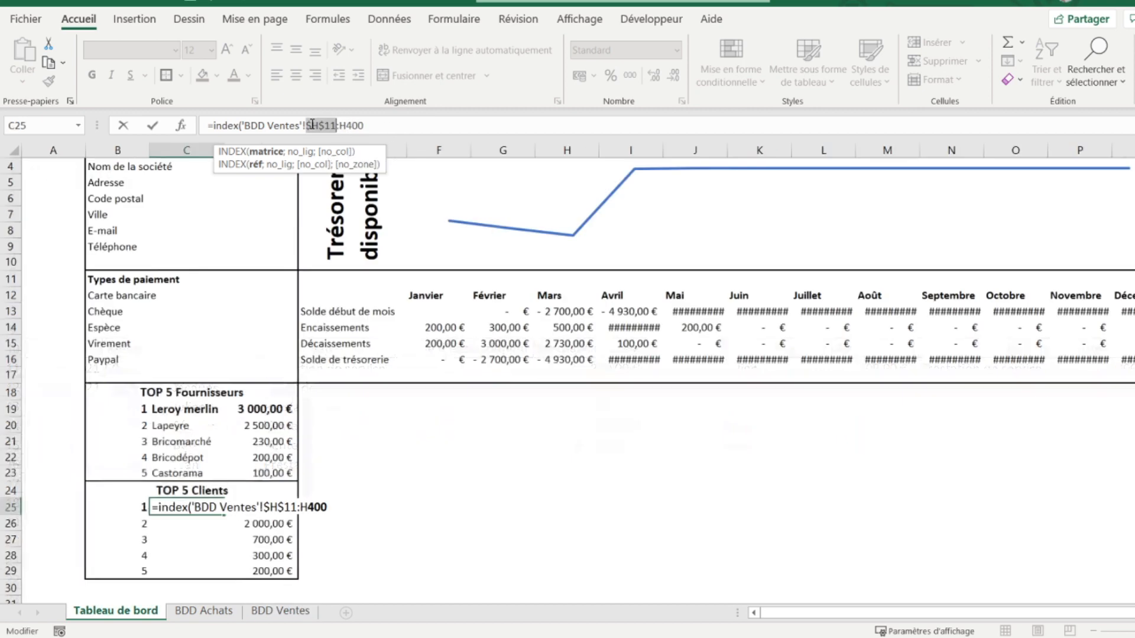
double_click(347, 125)
click(384, 126)
Step: Nest an EQUIV function in the C25 formula that looks up Tableau de bord cell D25 in the client amounts I11:I15 of BDD Ventes
text(;)
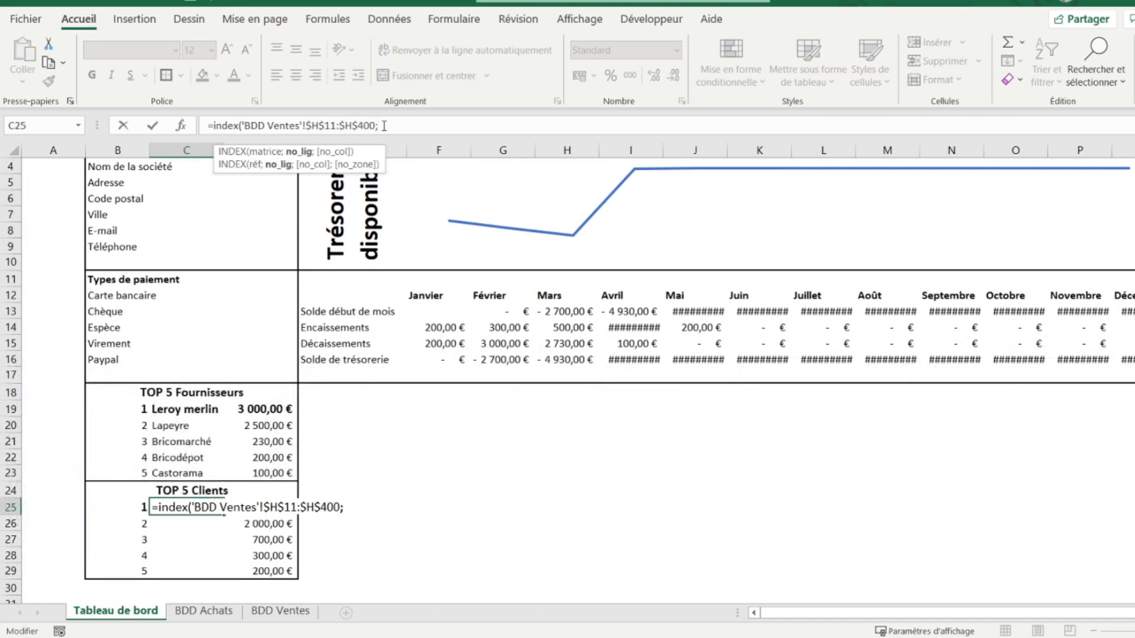
text(equiv()
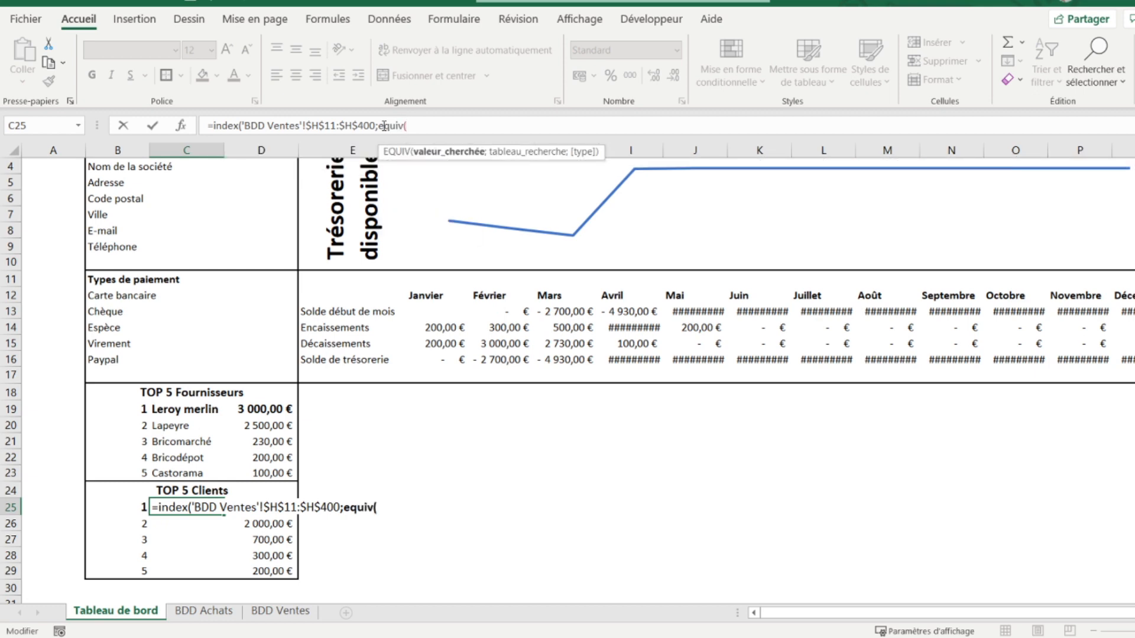
click(266, 522)
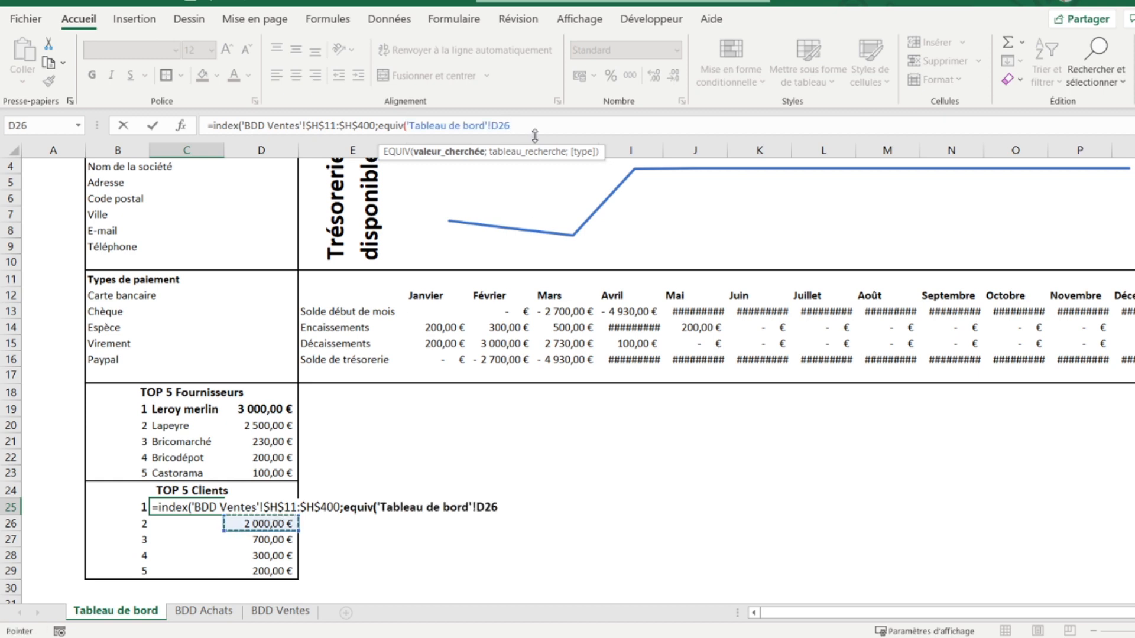
key(BackSpace)
text(5)
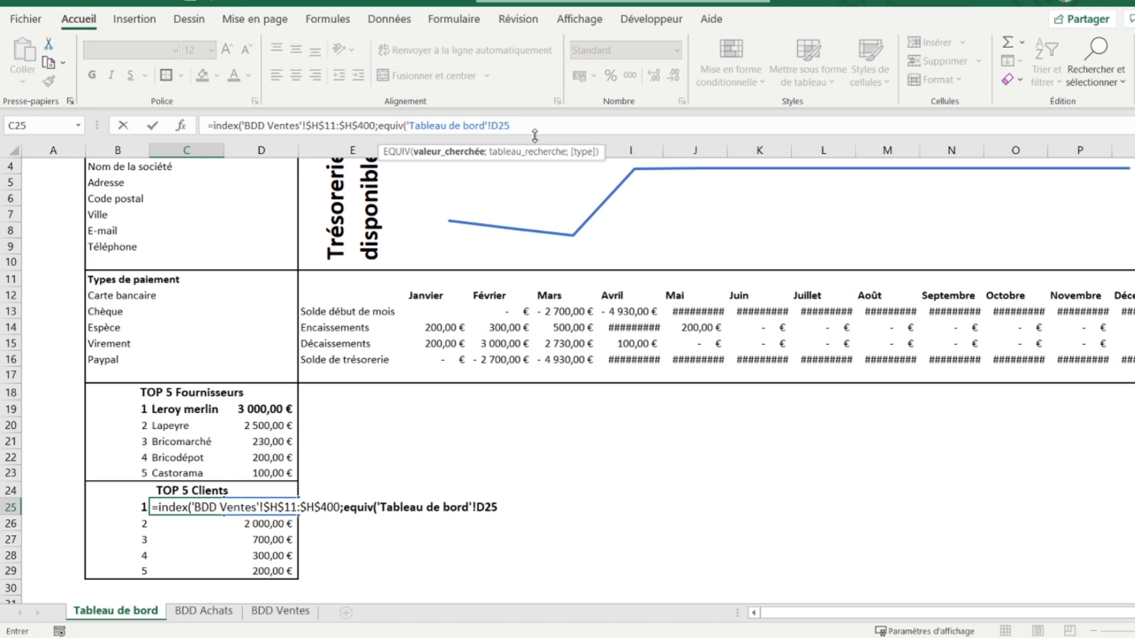
text(;)
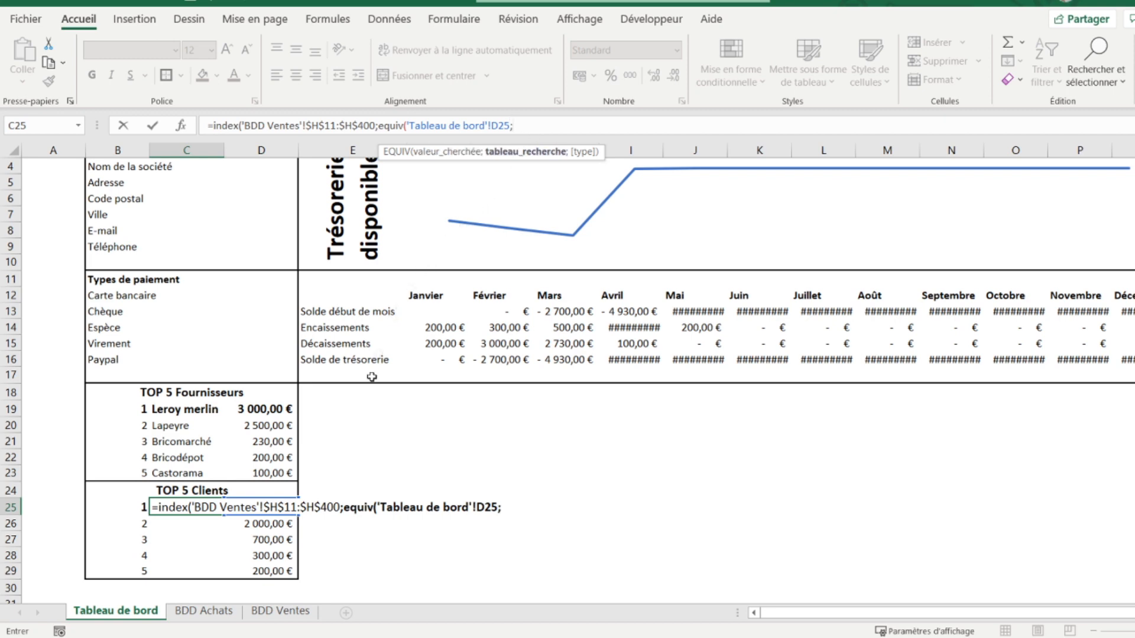
click(276, 613)
drag(856, 371, 860, 444)
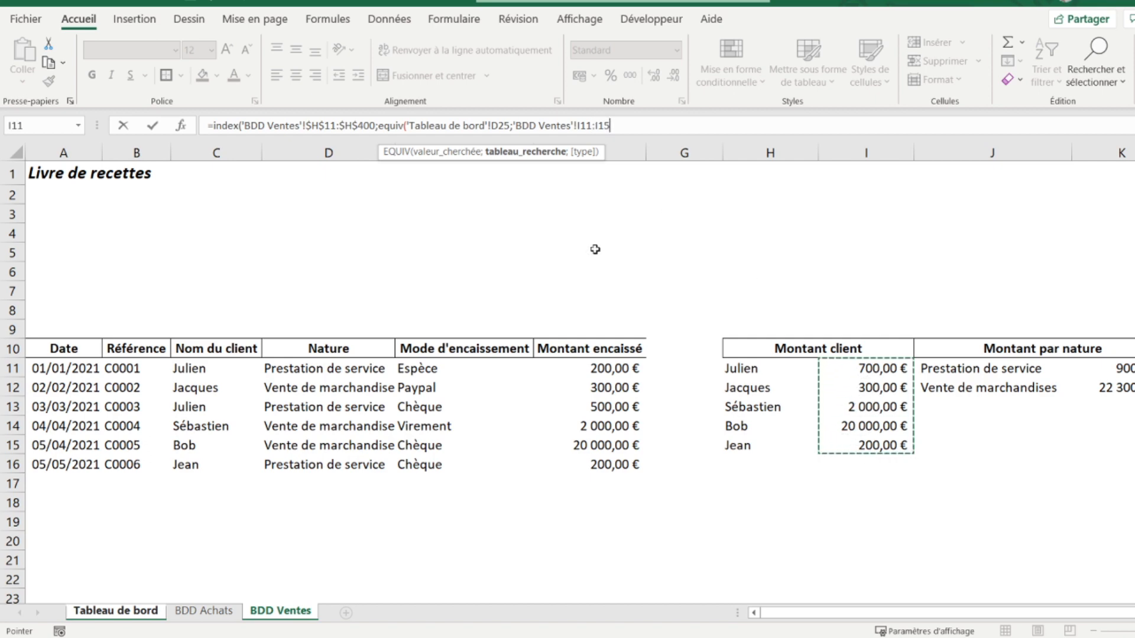
Step: Extend the client amounts range in the EQUIV function to row 400 and lock it as $I$11:$I$400
key(BackSpace)
key(BackSpace)
text(400)
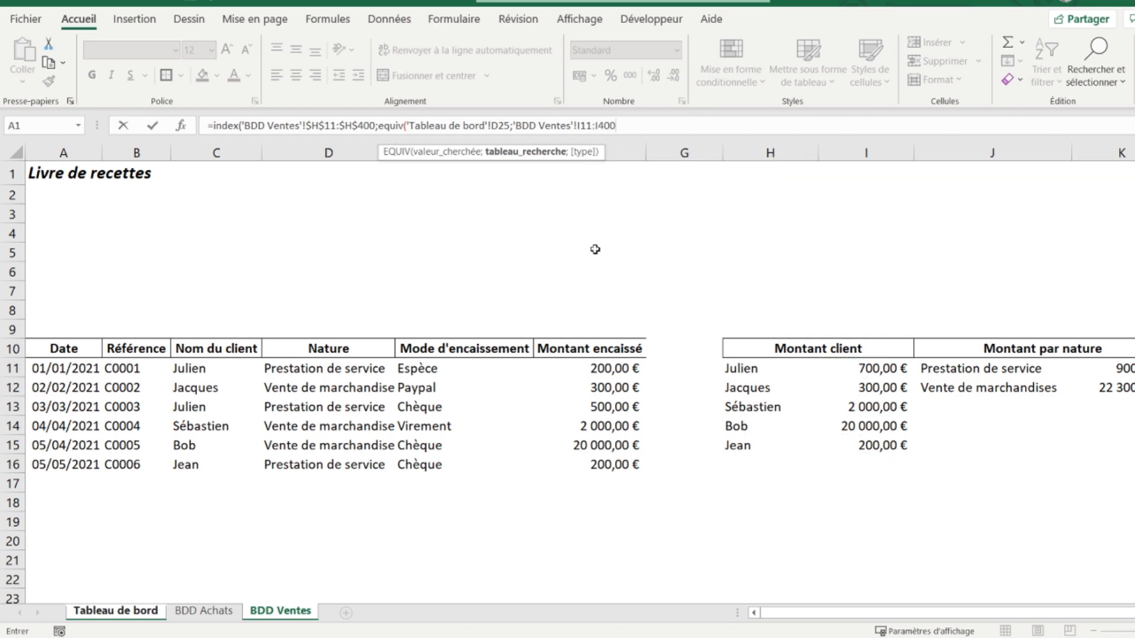
click(581, 126)
key(F4)
click(611, 126)
key(F4)
Step: Complete the EQUIV function in C25 with exact match type 0, close both functions and validate the formula
click(654, 125)
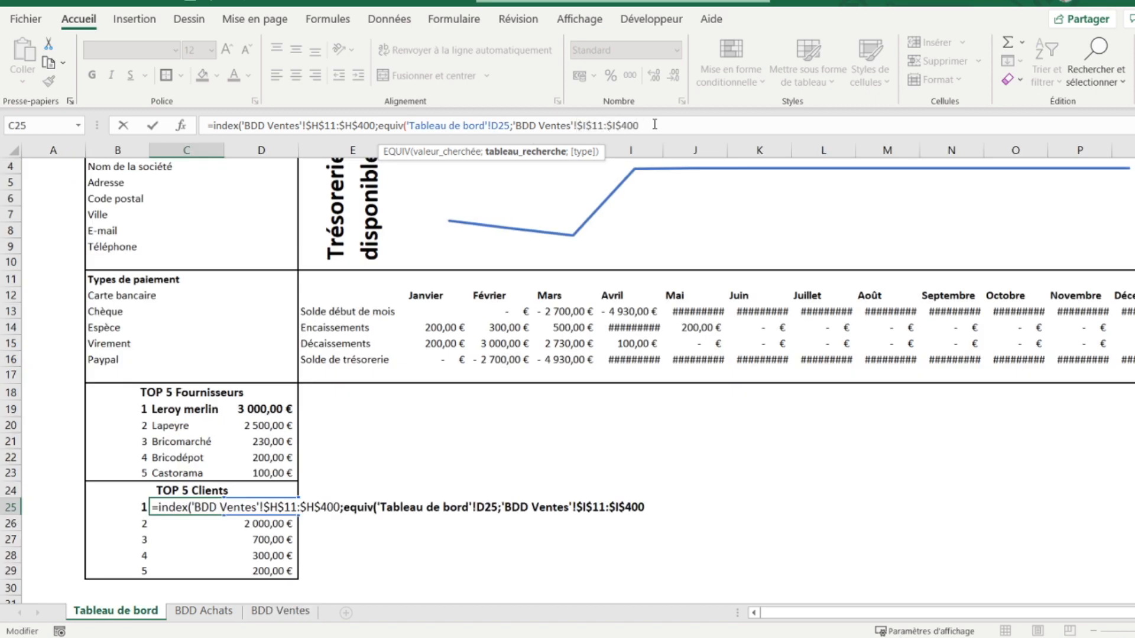
text(;)
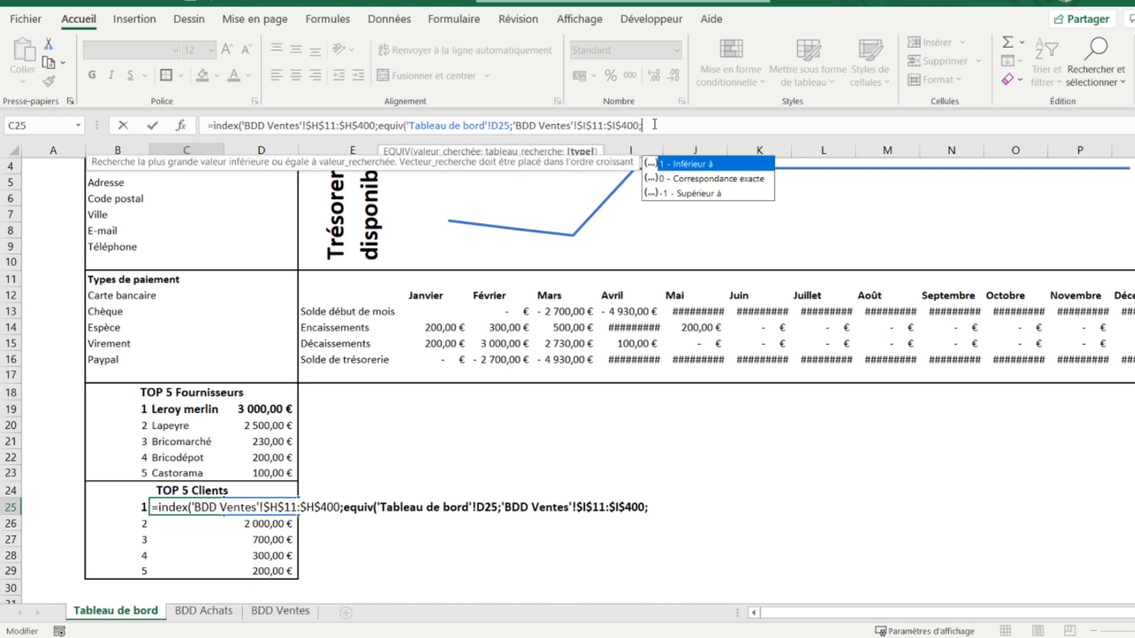
double_click(708, 179)
text())
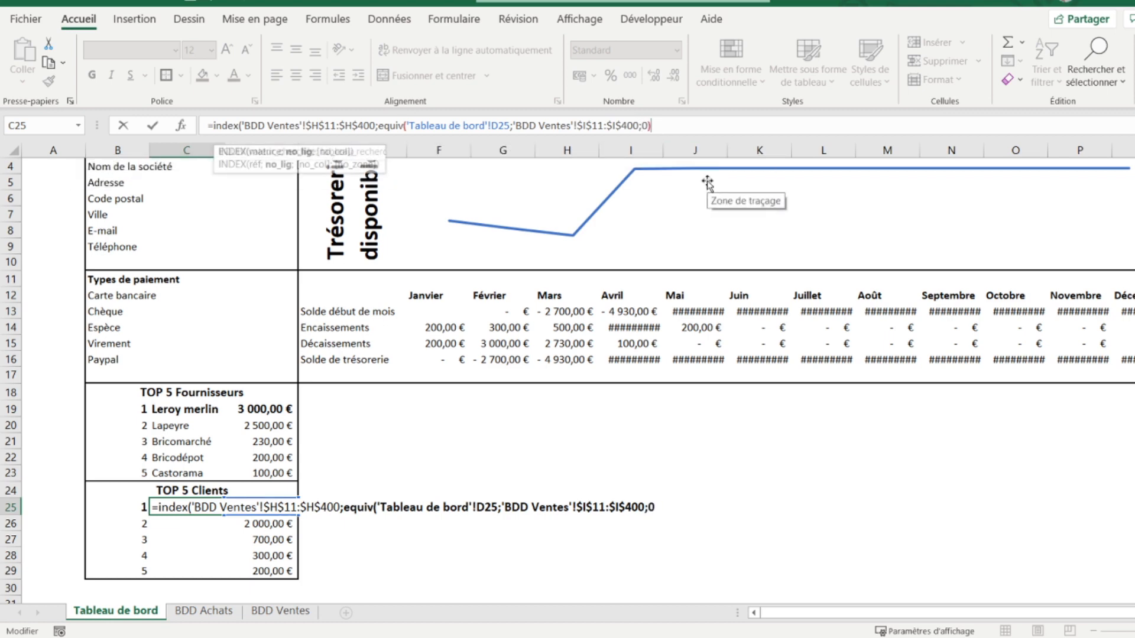
text())
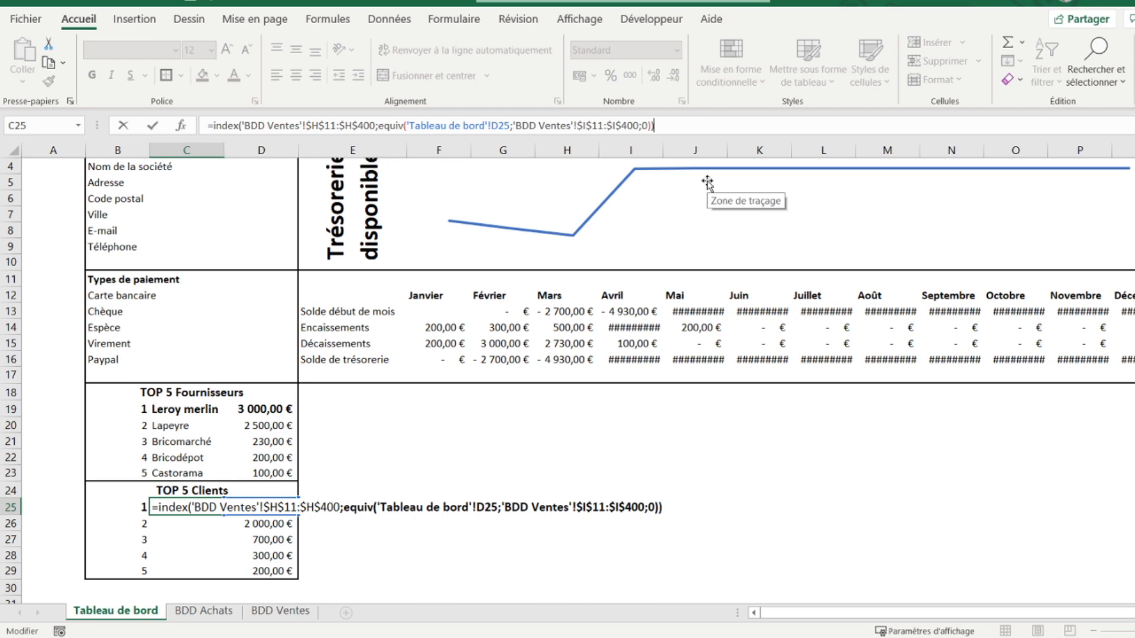
key(Return)
key(Up)
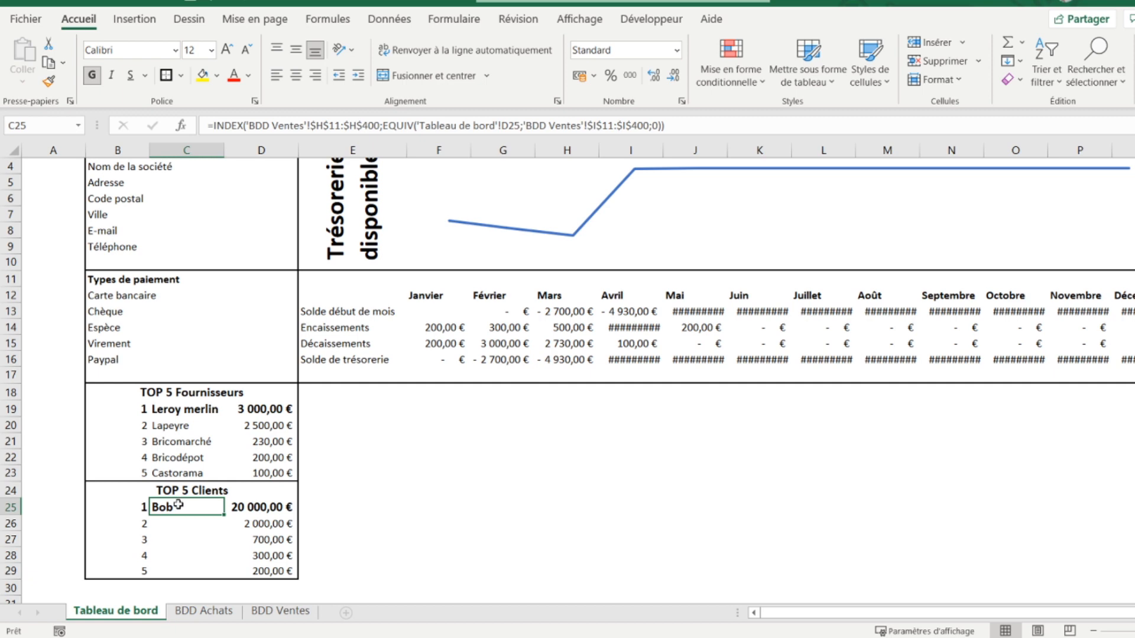
Step: Compare the TOP 5 Clients result with the Montant client amounts in I13 and I14 of BDD Ventes
click(263, 611)
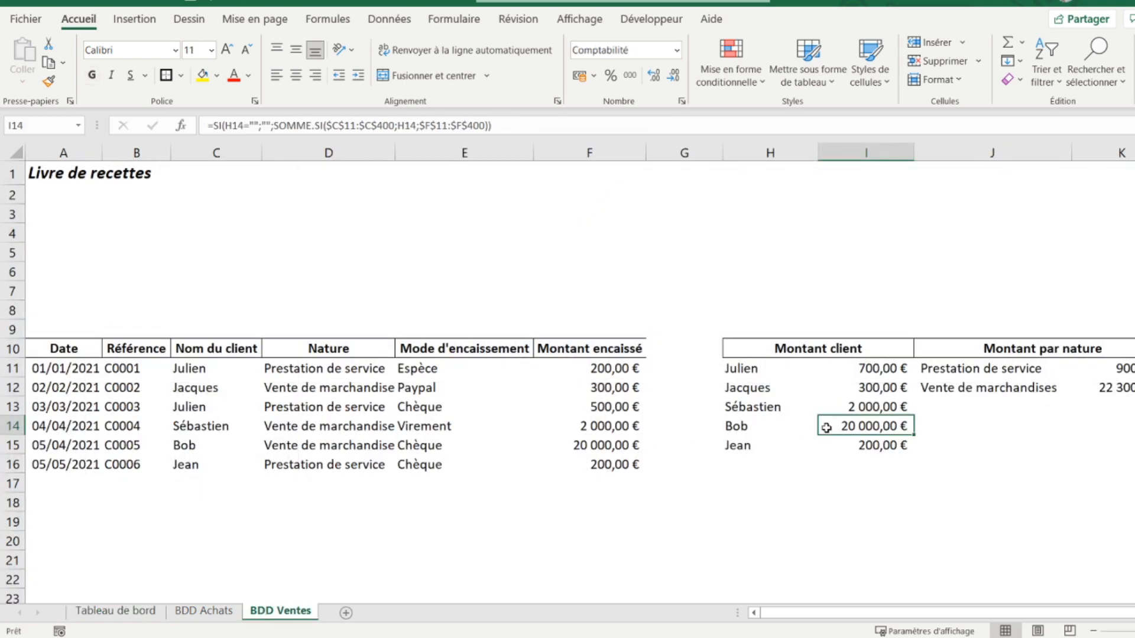
click(858, 409)
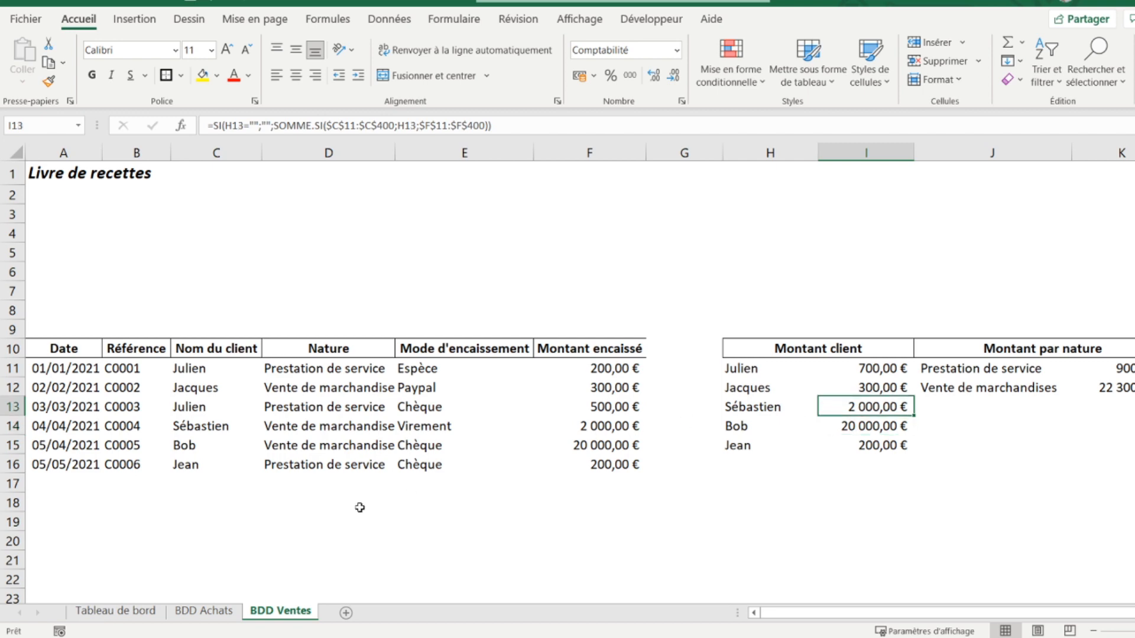
click(108, 611)
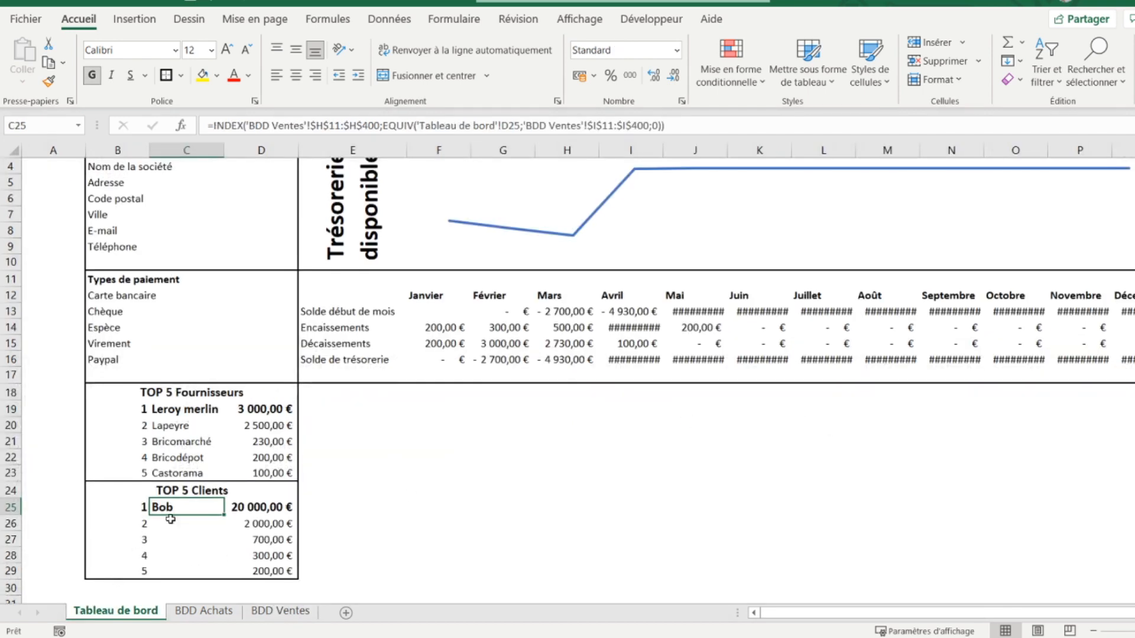
Step: Copy the C25 client name formula into C26:C29, pasting formulas only, and check the copied cells
right_click(184, 507)
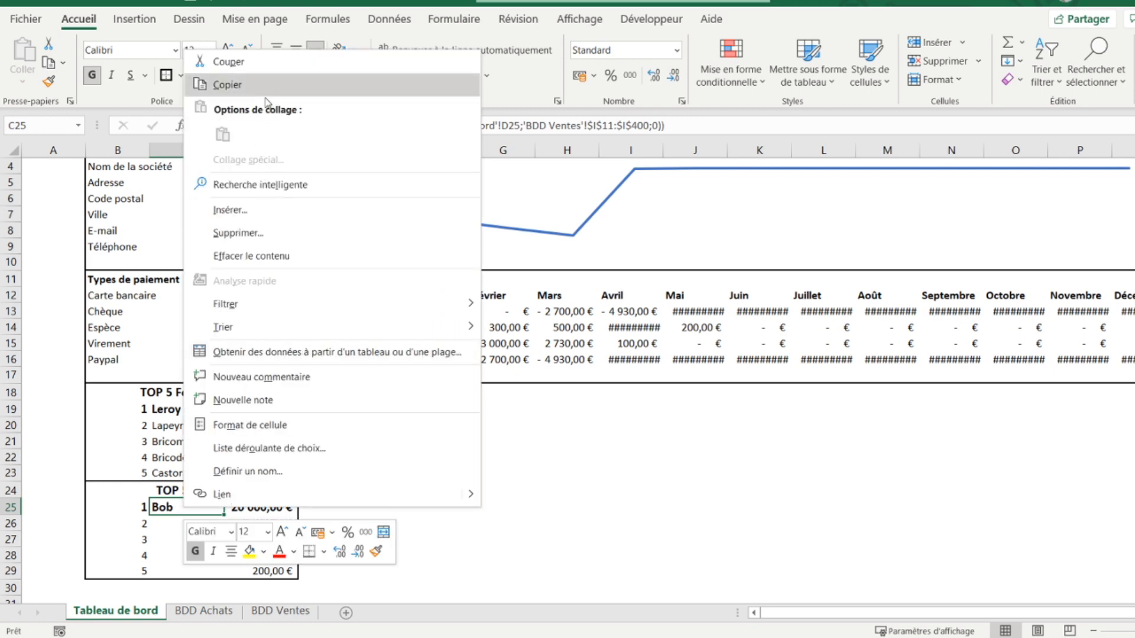
click(265, 94)
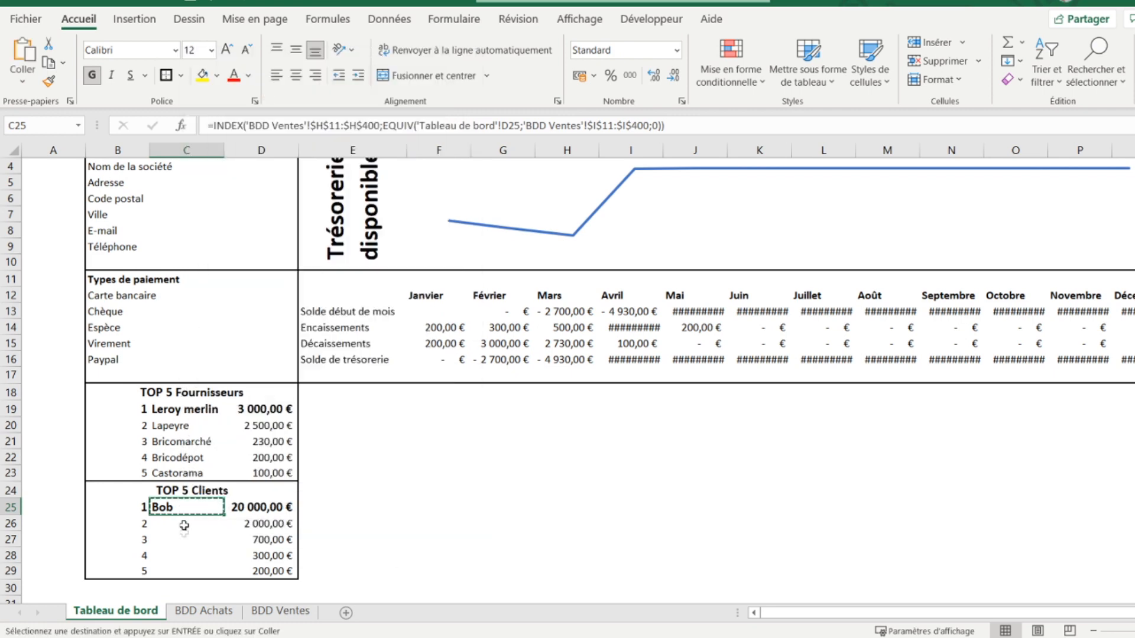
drag(180, 527, 179, 570)
right_click(179, 570)
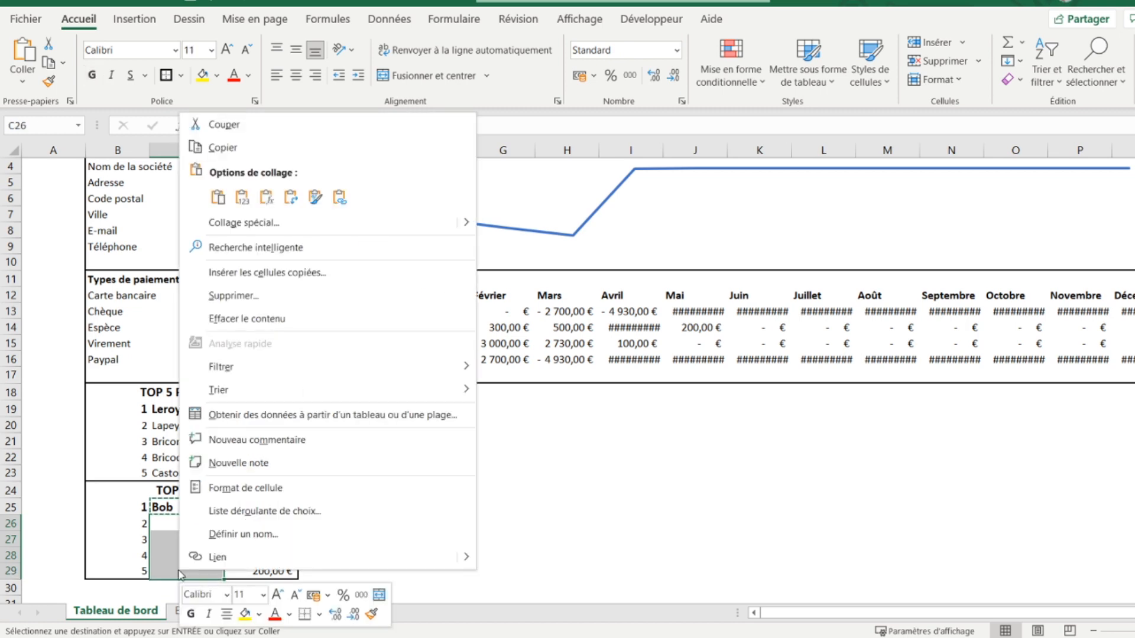
click(267, 197)
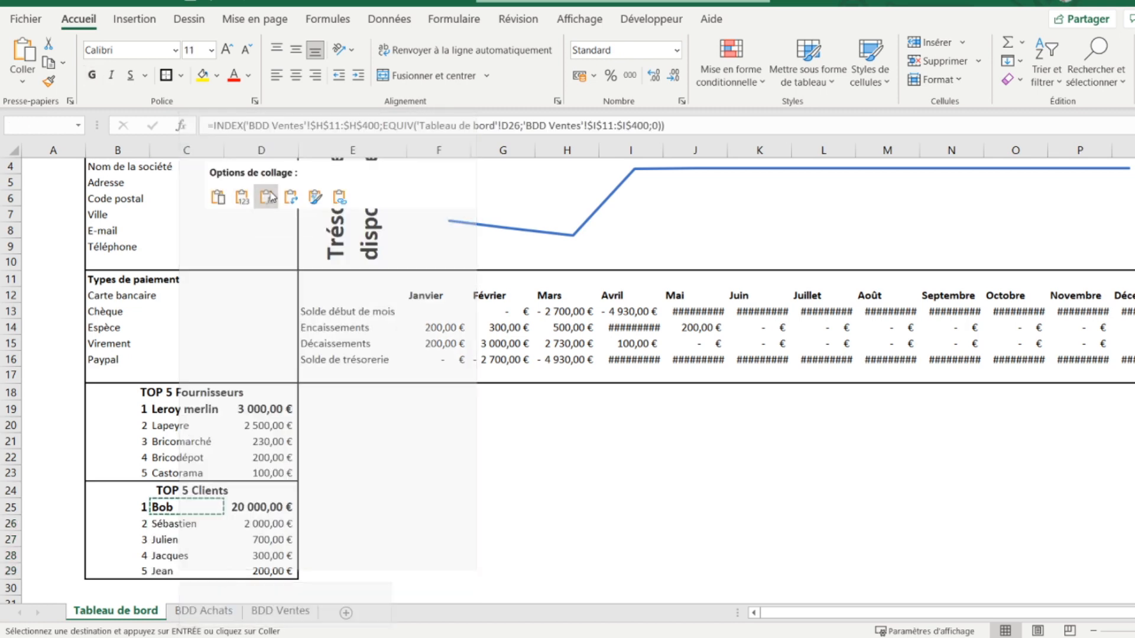
click(175, 522)
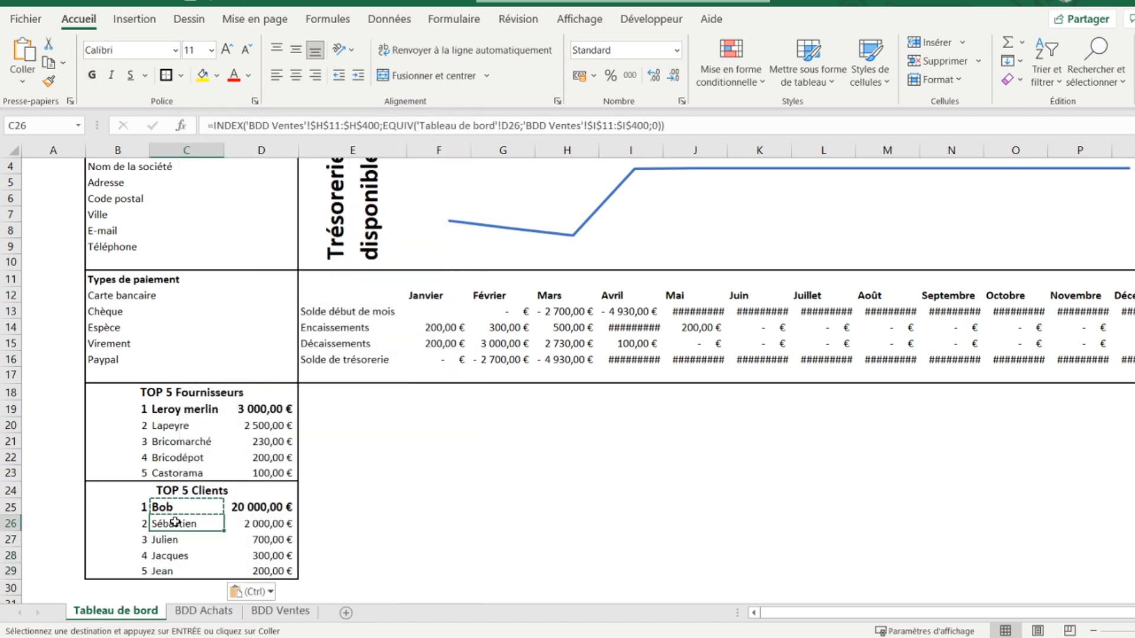
click(177, 571)
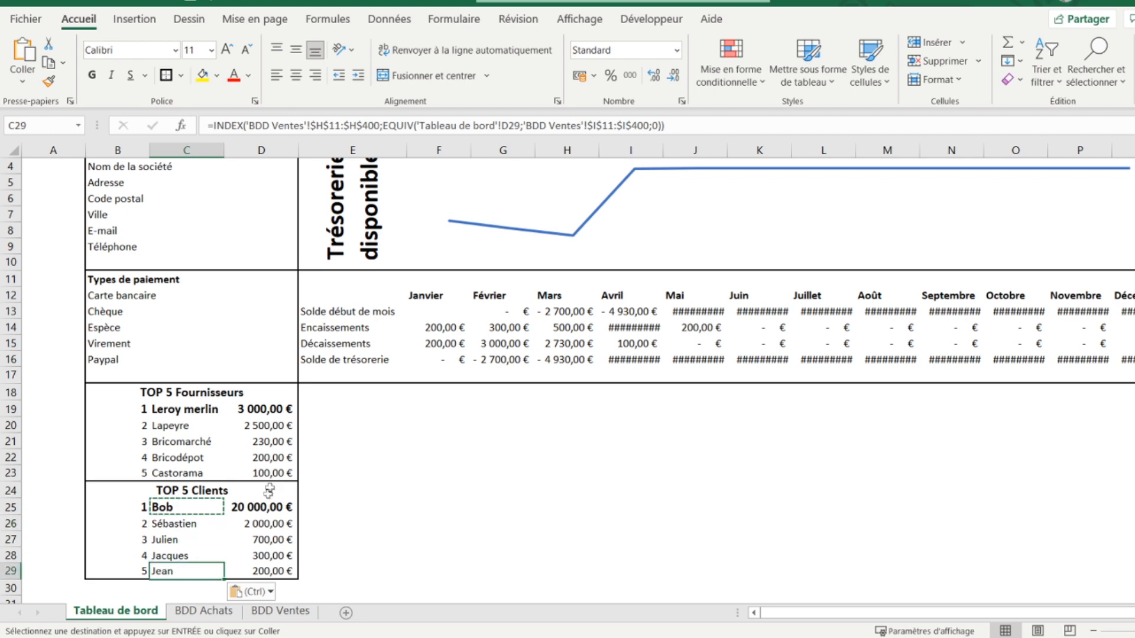
key(Escape)
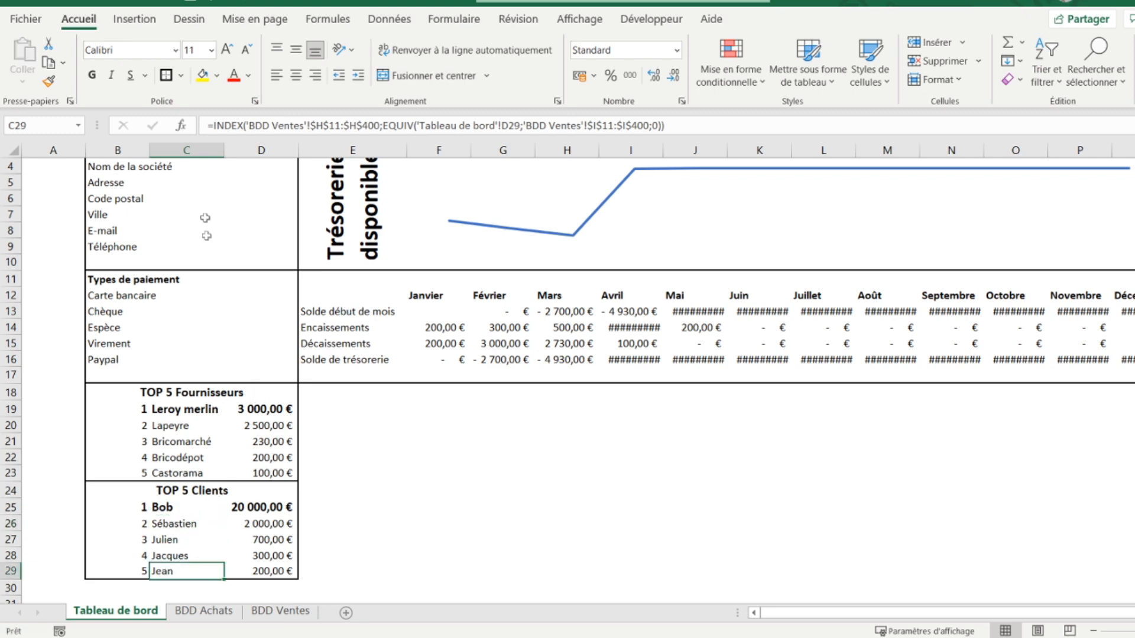
Step: Narrow columns A and B of the Tableau de bord and widen the Avril to Décembre columns I to Q to fit their amounts
drag(149, 152, 106, 152)
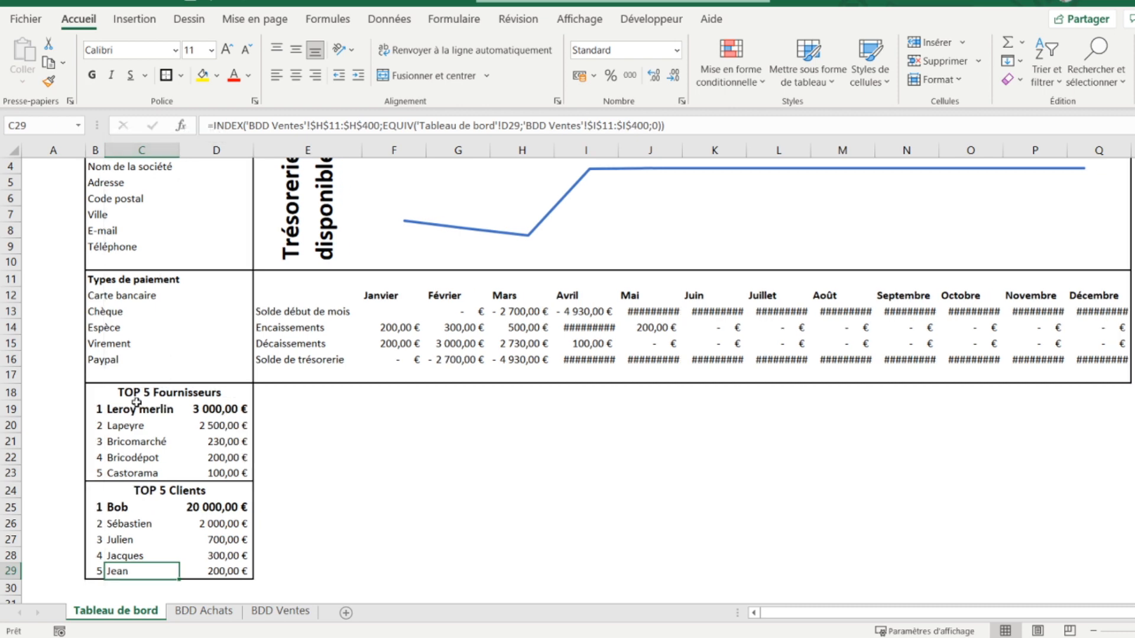
scroll(194, 332, up, 1)
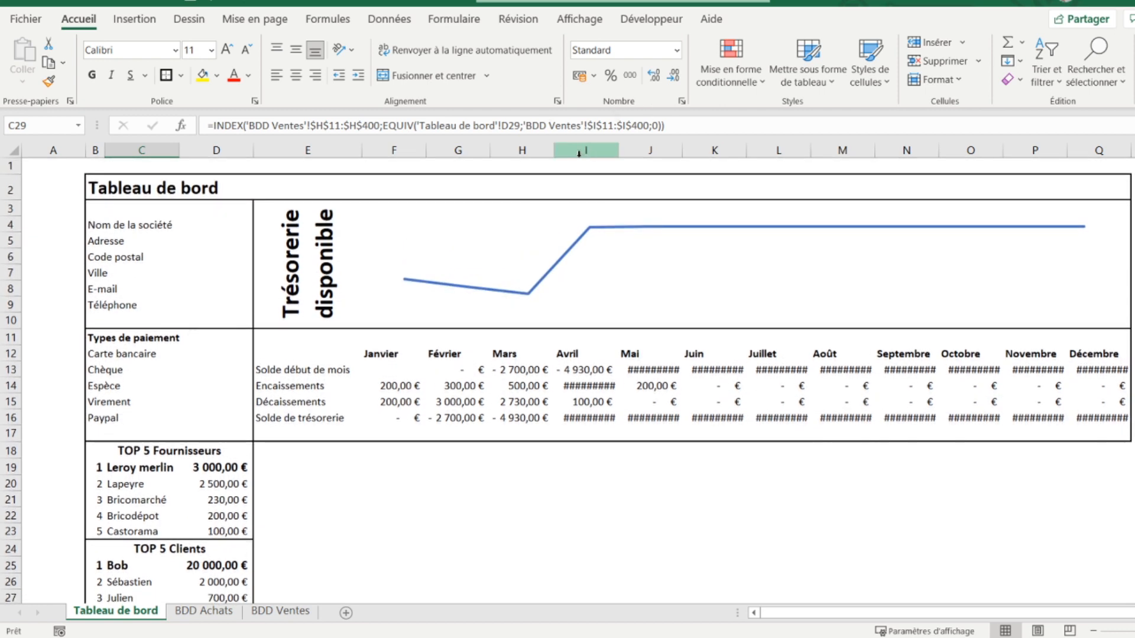
drag(619, 149, 1094, 152)
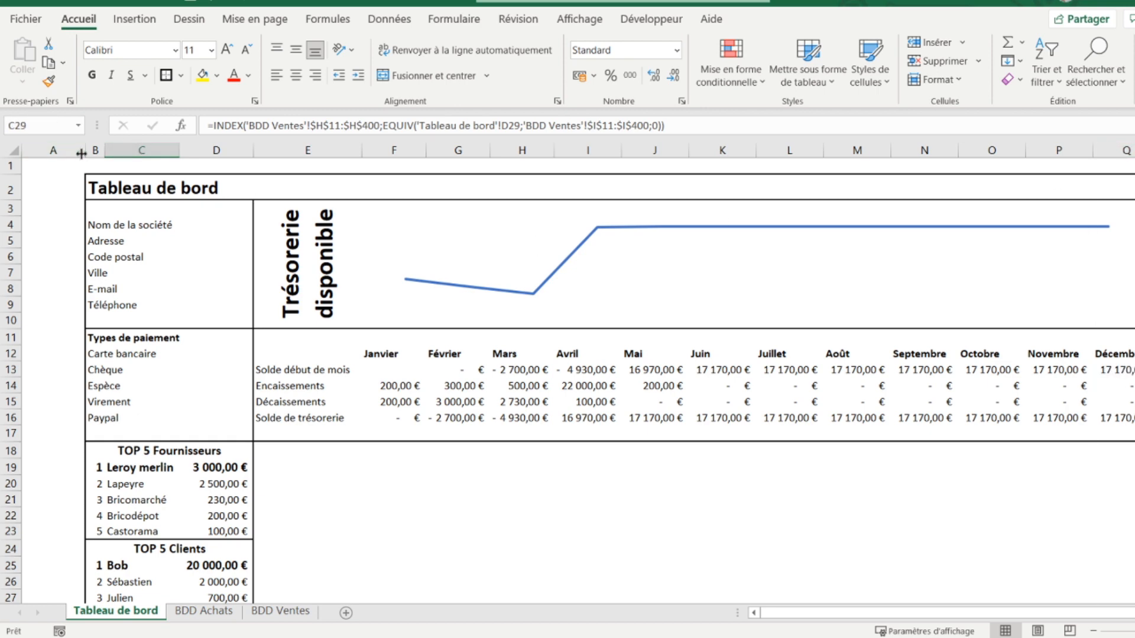
drag(85, 153, 43, 153)
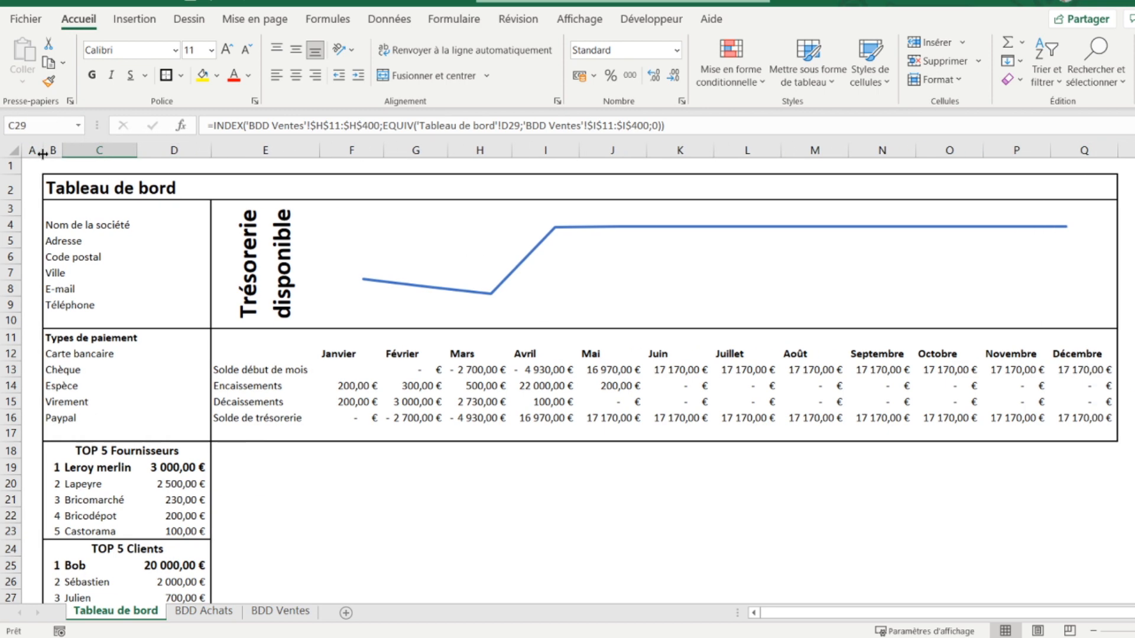
click(31, 169)
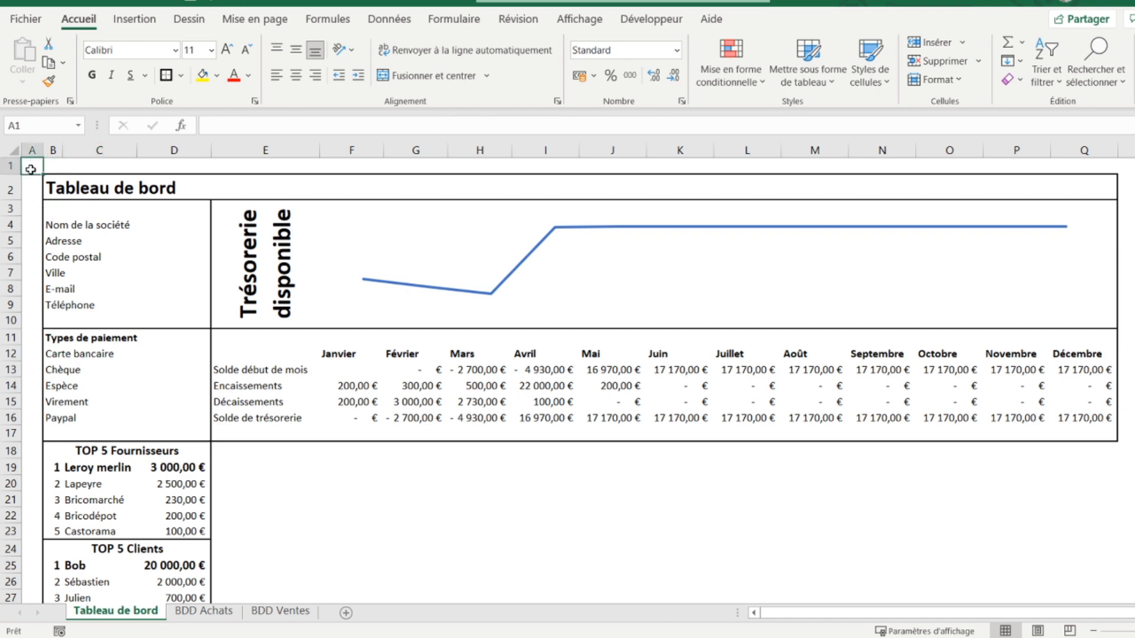